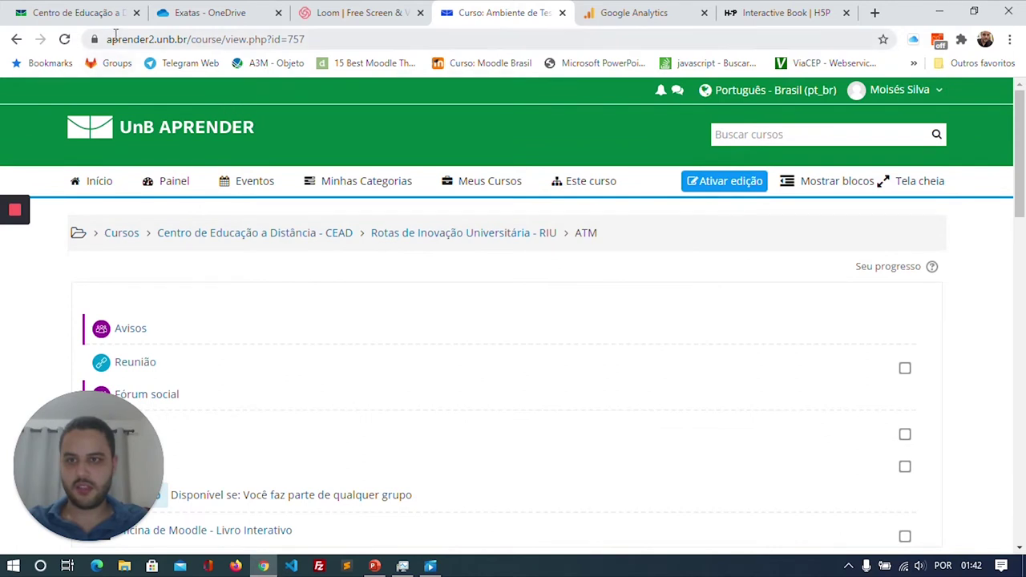
- Turn on editing mode for the ATM course page
left_click_drag(109, 38, 352, 40)
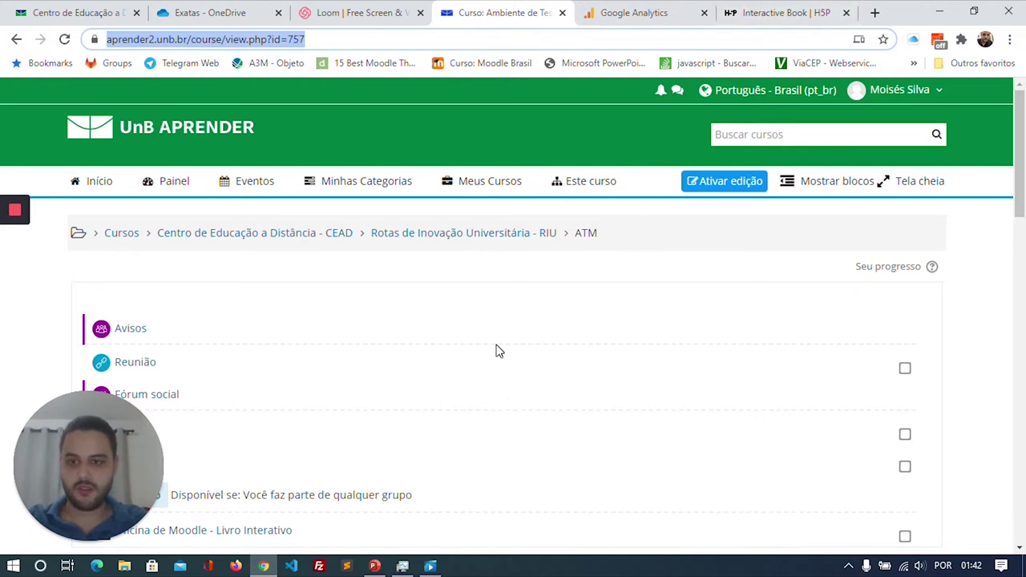
scroll(1018, 258, "down", 2)
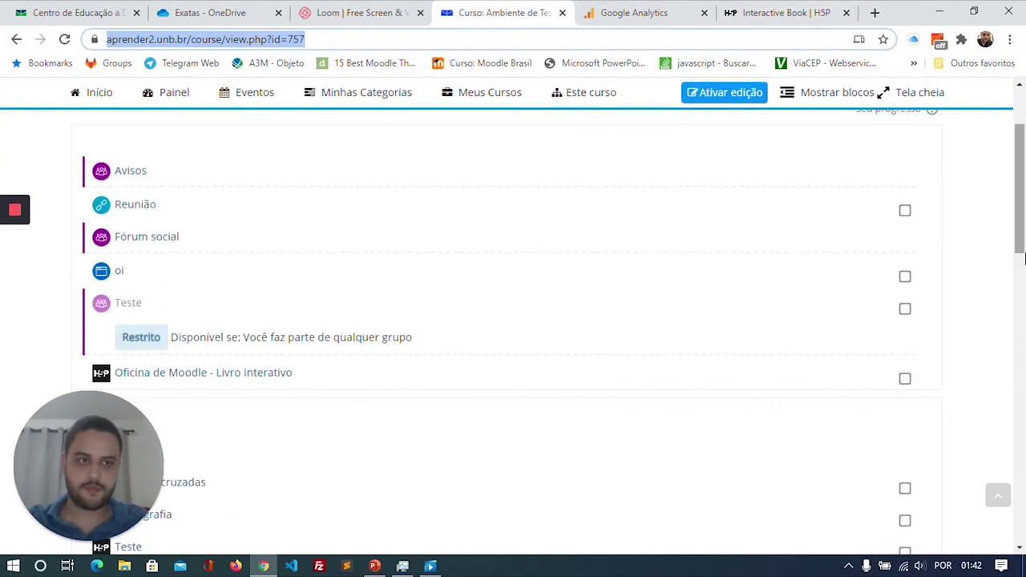
left_click_drag(1023, 258, 1024, 167)
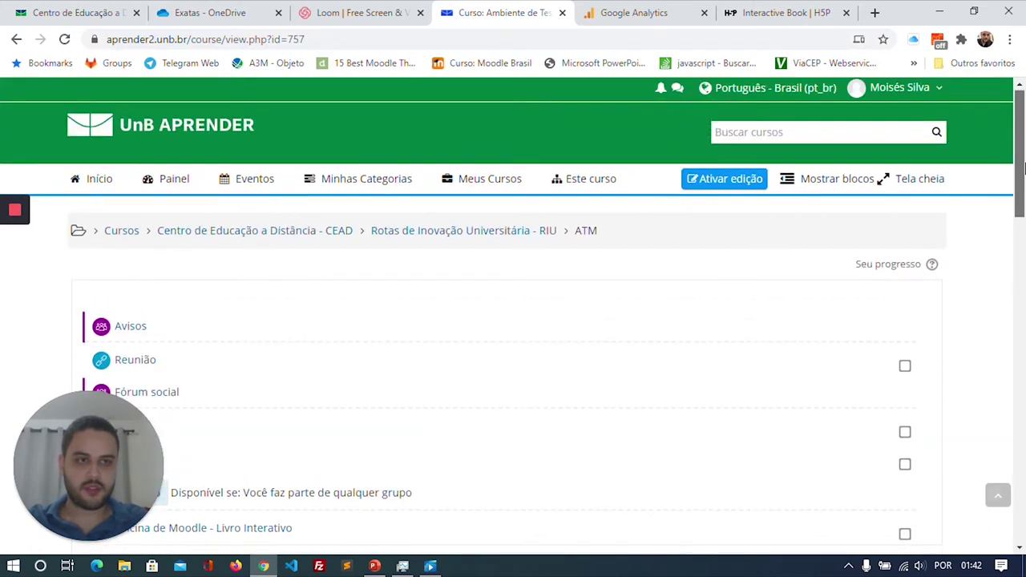
left_click(697, 183)
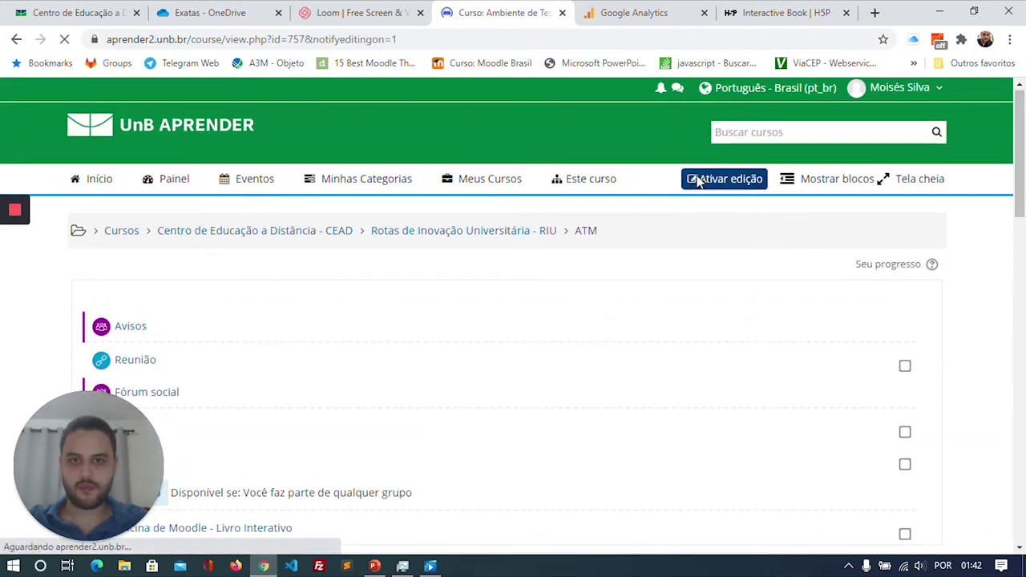
- Add a new Conteúdo Interativo H5P activity to the first section of the course
scroll(553, 255, "down", 1)
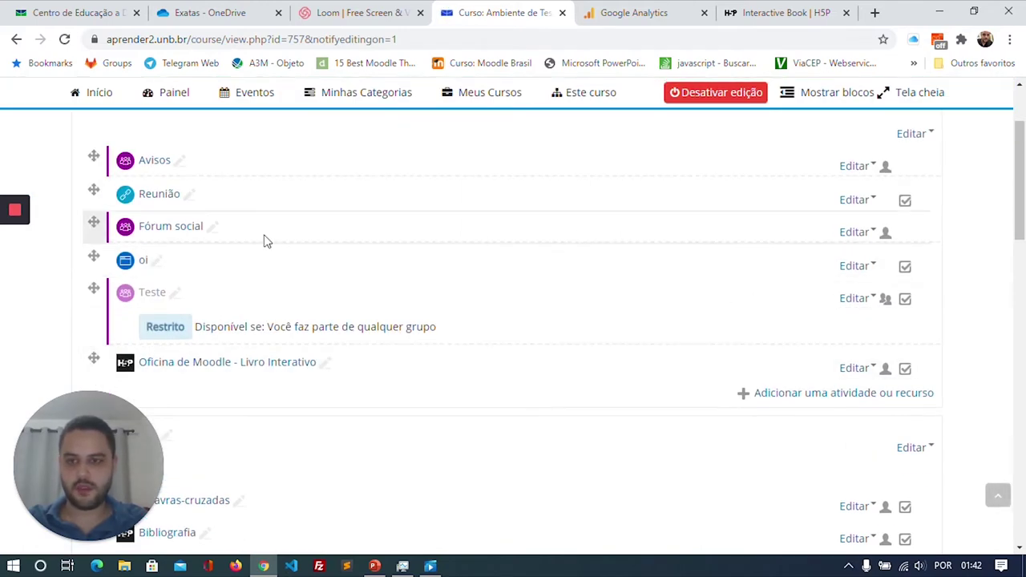
scroll(266, 241, "up", 1)
scroll(234, 245, "down", 1)
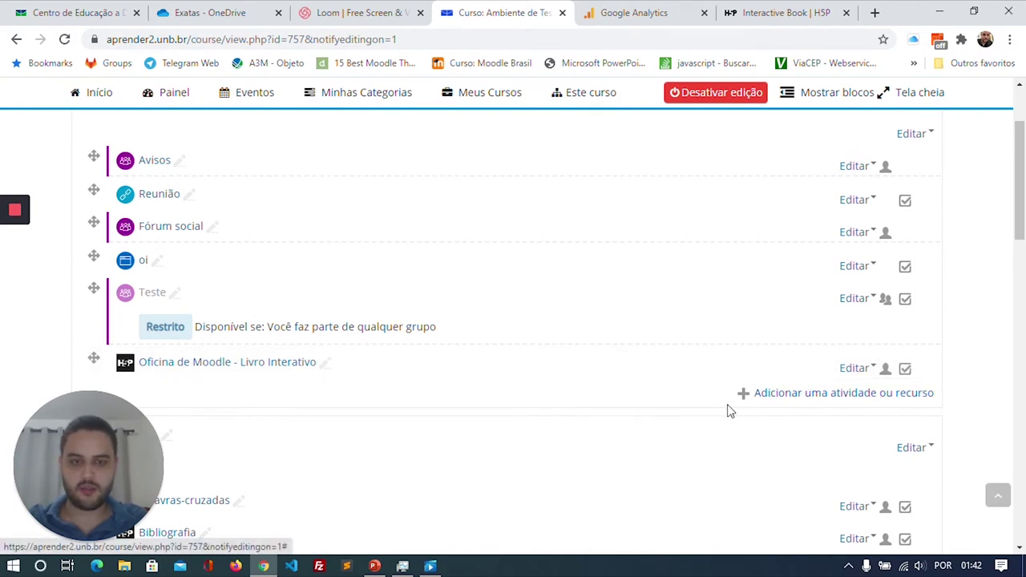
left_click(819, 397)
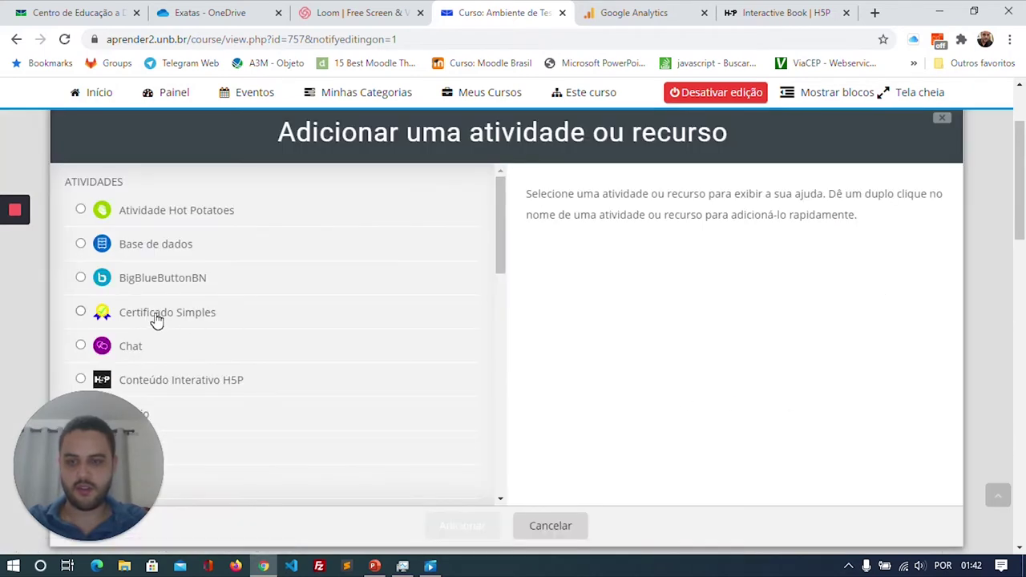
scroll(200, 309, "down", 2)
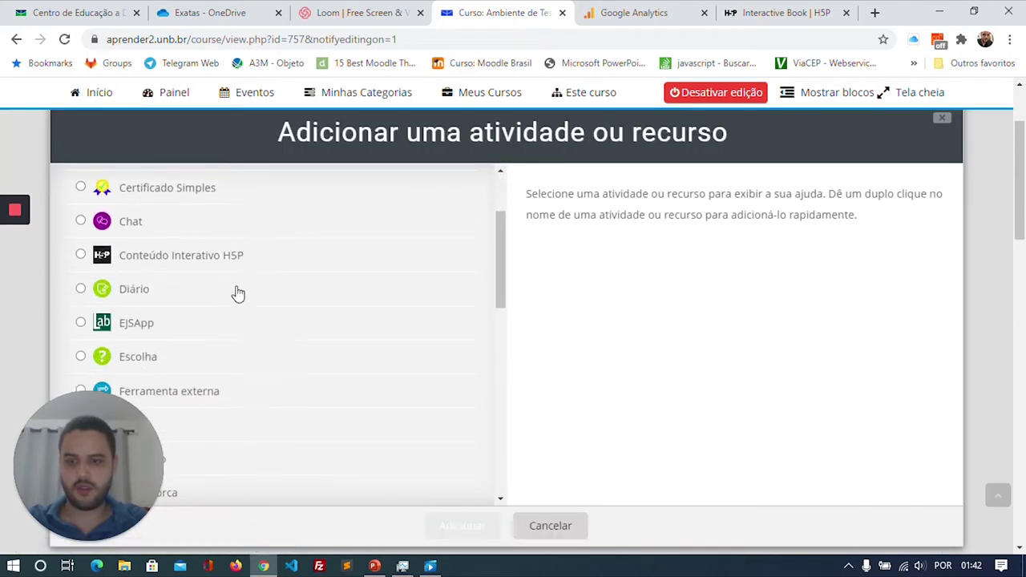
left_click(81, 261)
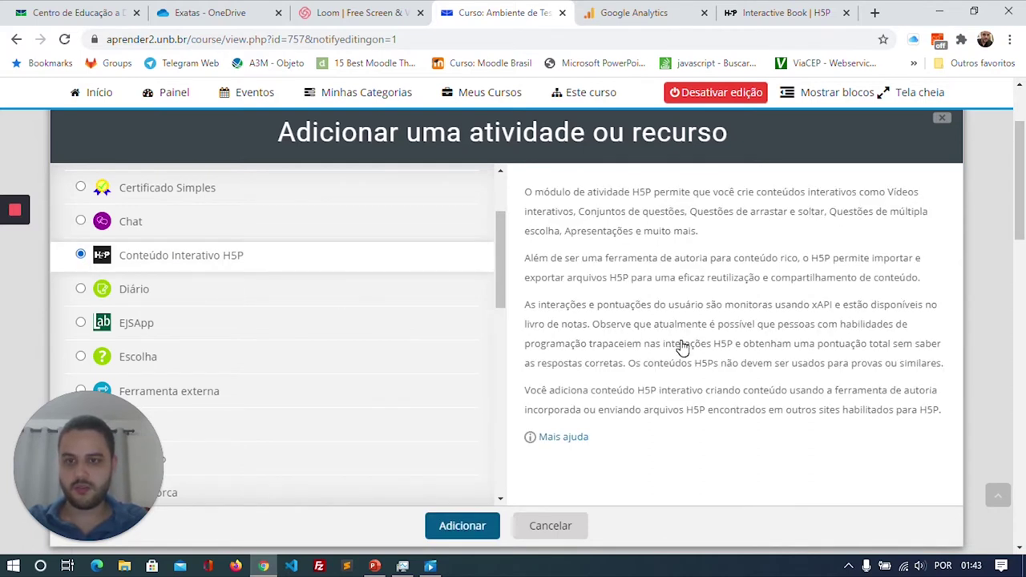
left_click(466, 527)
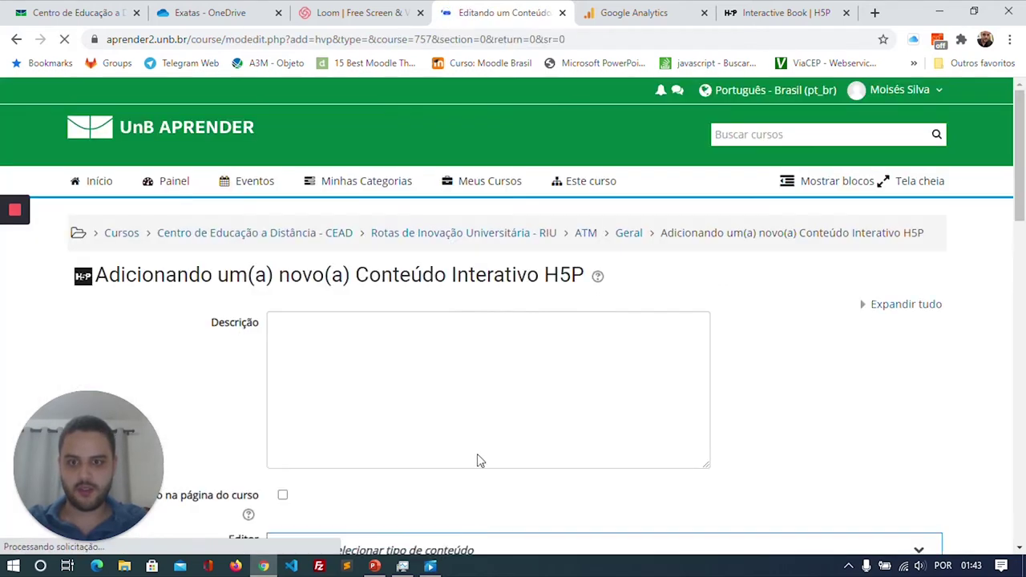
- Search the H5P content types for "book" and choose Interactive Book as the activity's content type
scroll(475, 329, "down", 5)
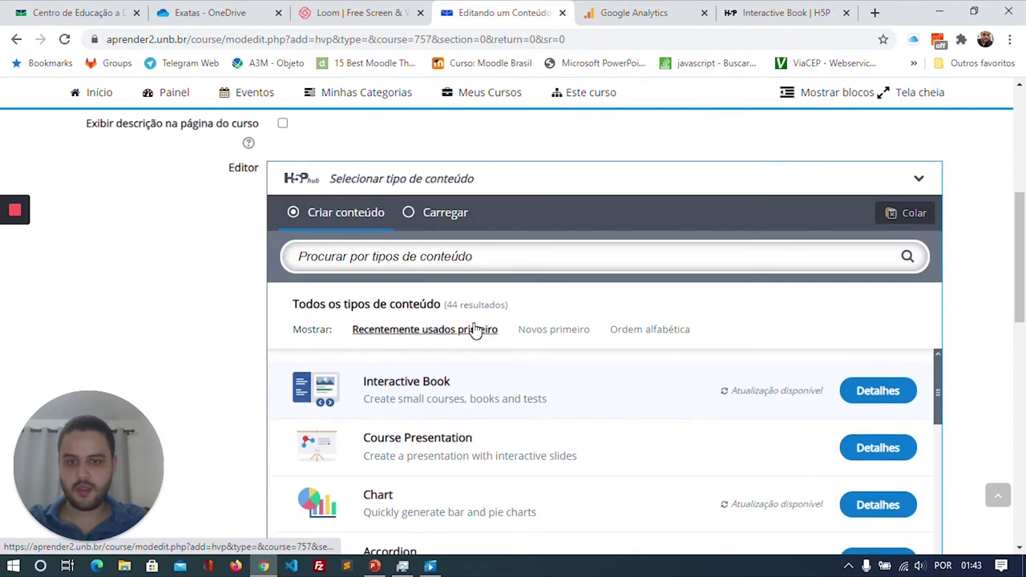
scroll(332, 196, "down", 1)
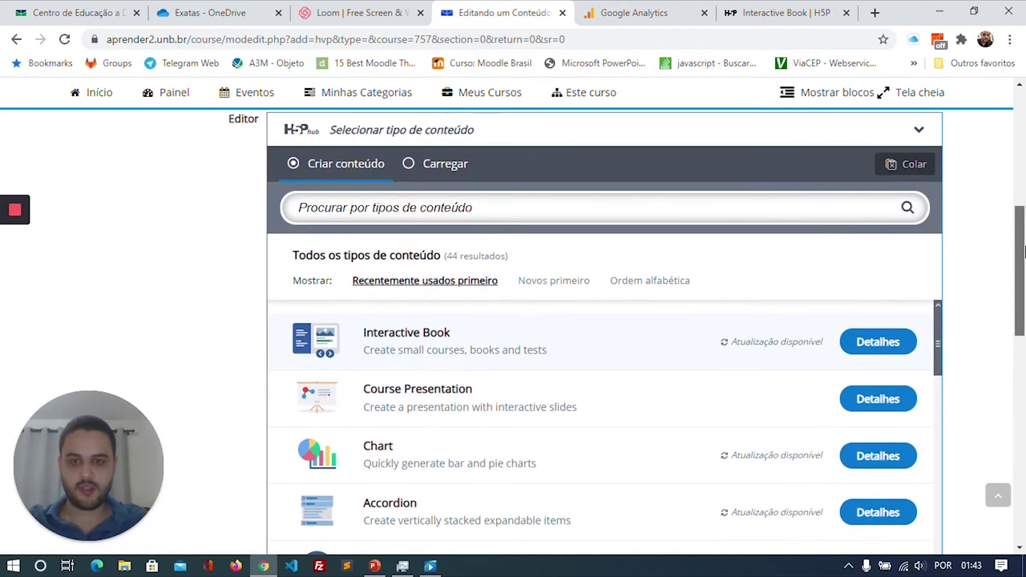
scroll(477, 313, "up", 2)
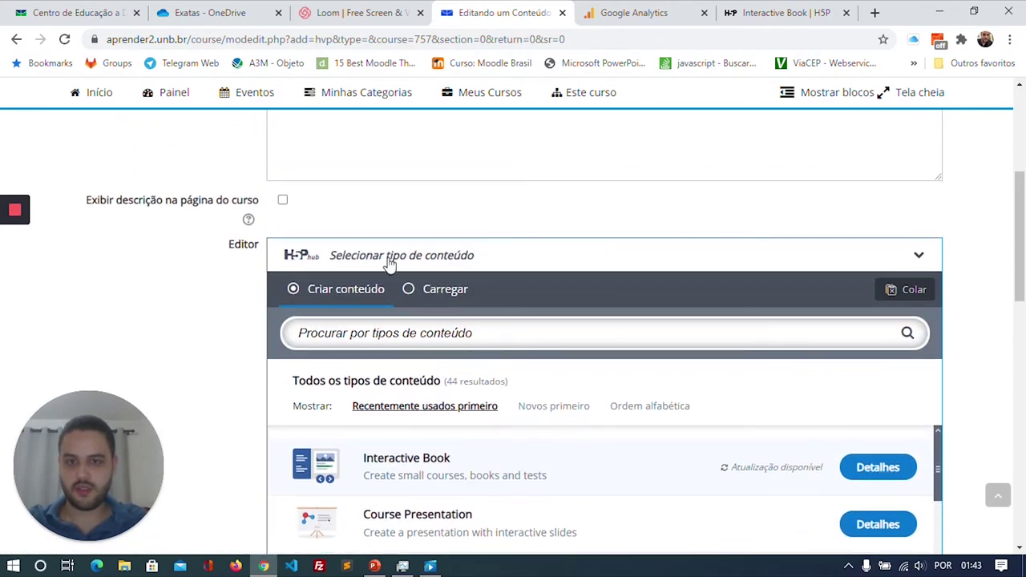
left_click(435, 338)
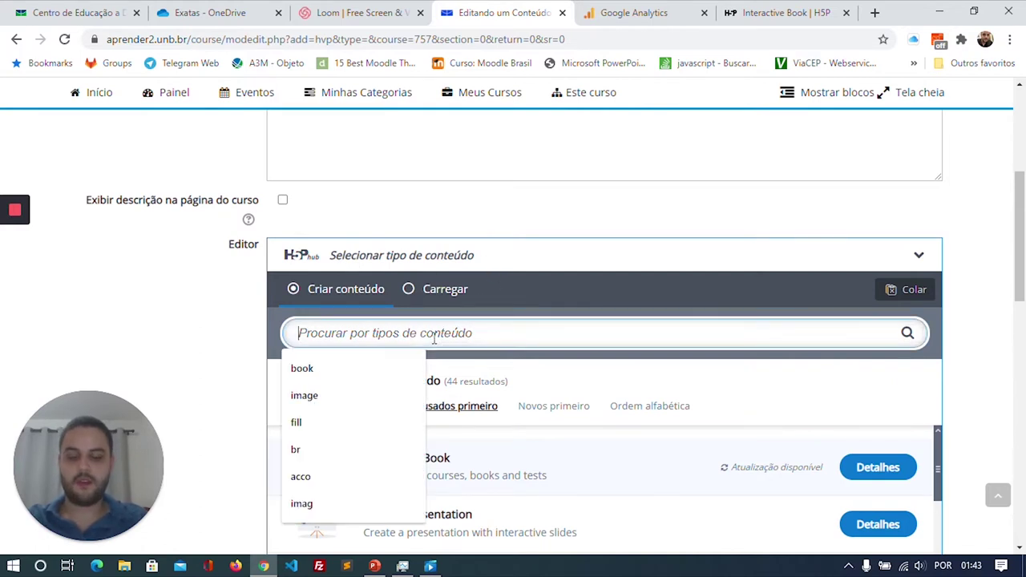
type("boo")
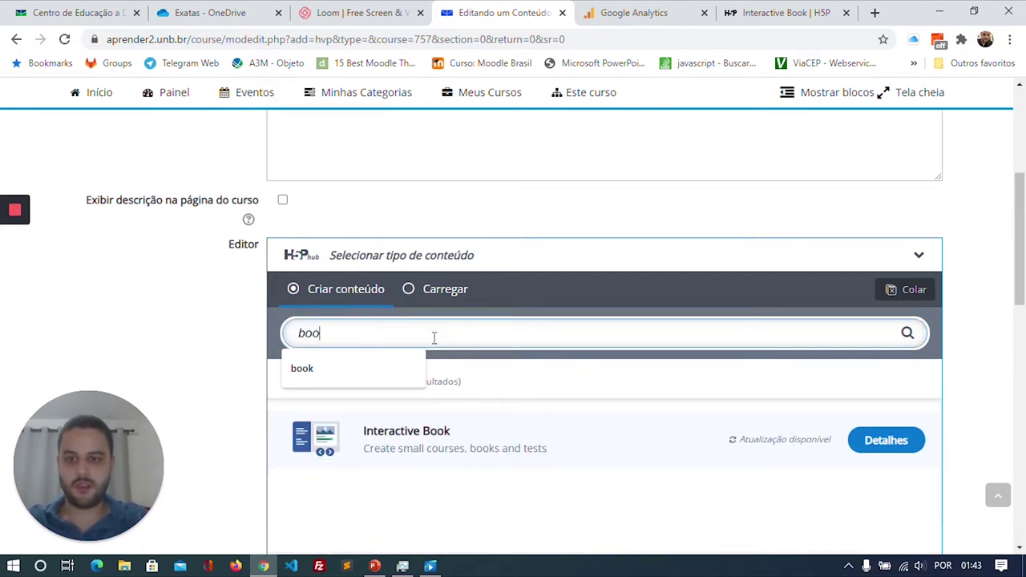
type("k")
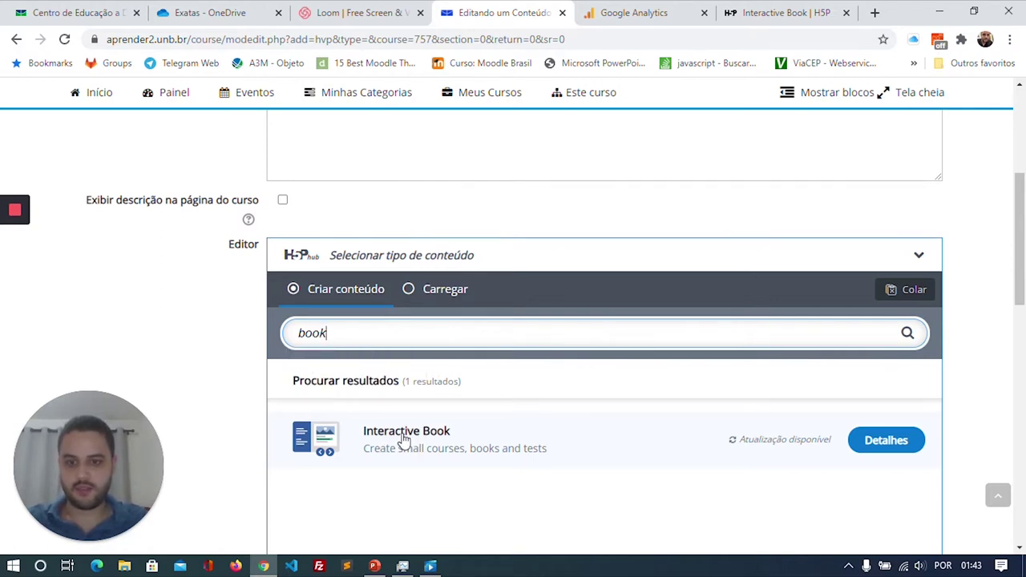
key("BackSpace")
key("BackSpace")
key("BackSpace")
key("BackSpace")
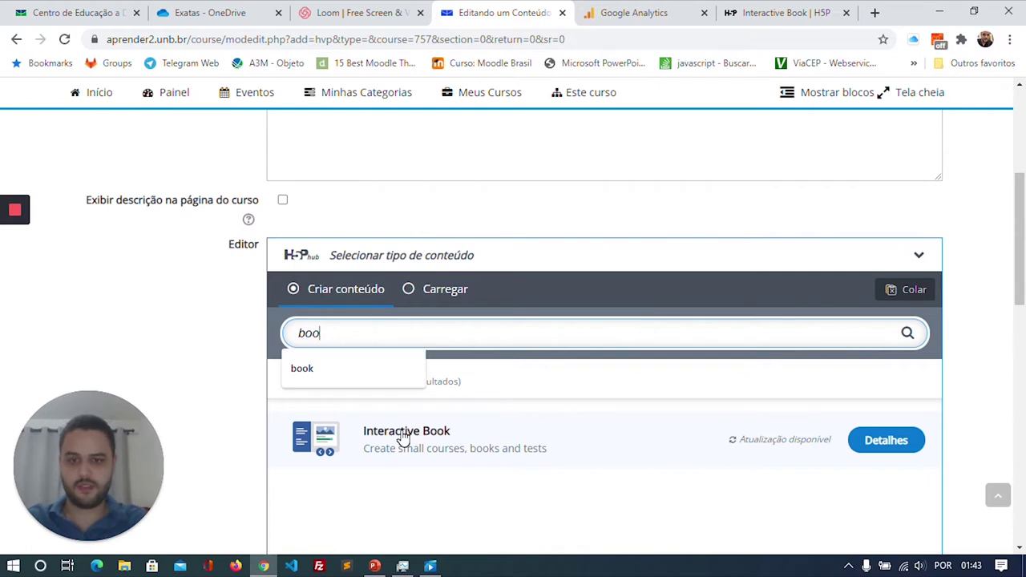
type("book")
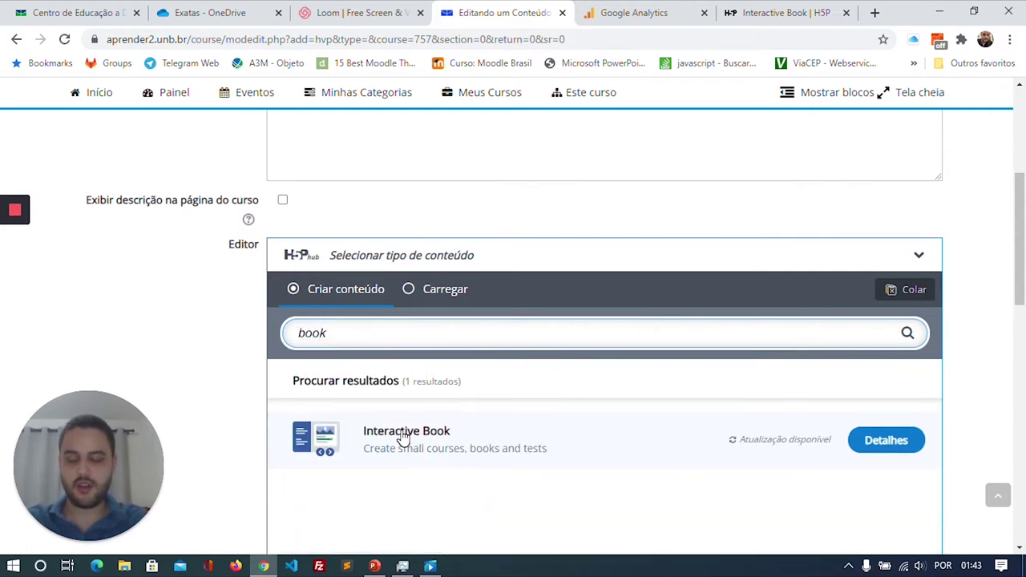
scroll(403, 436, "down", 1)
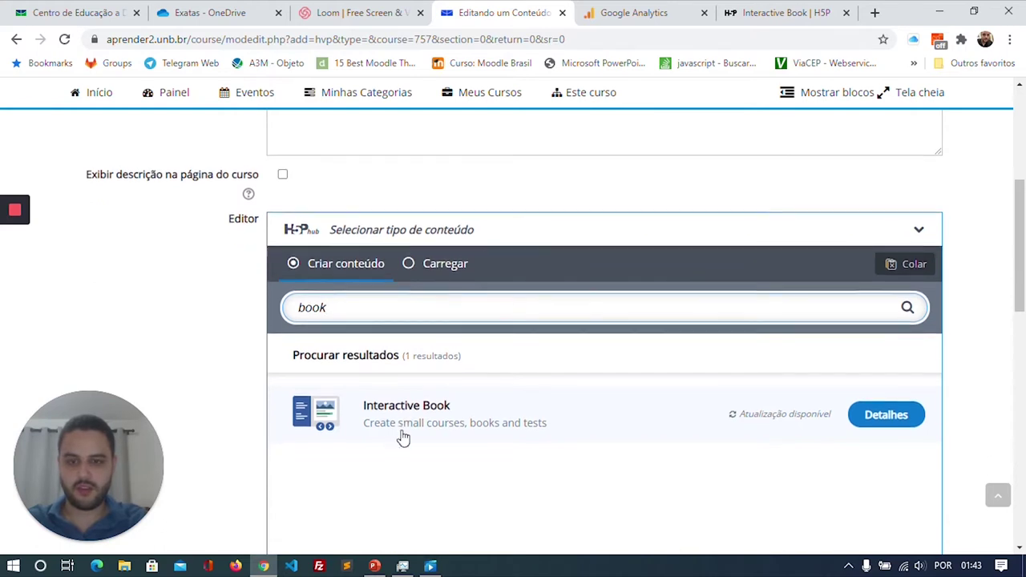
scroll(404, 436, "down", 1)
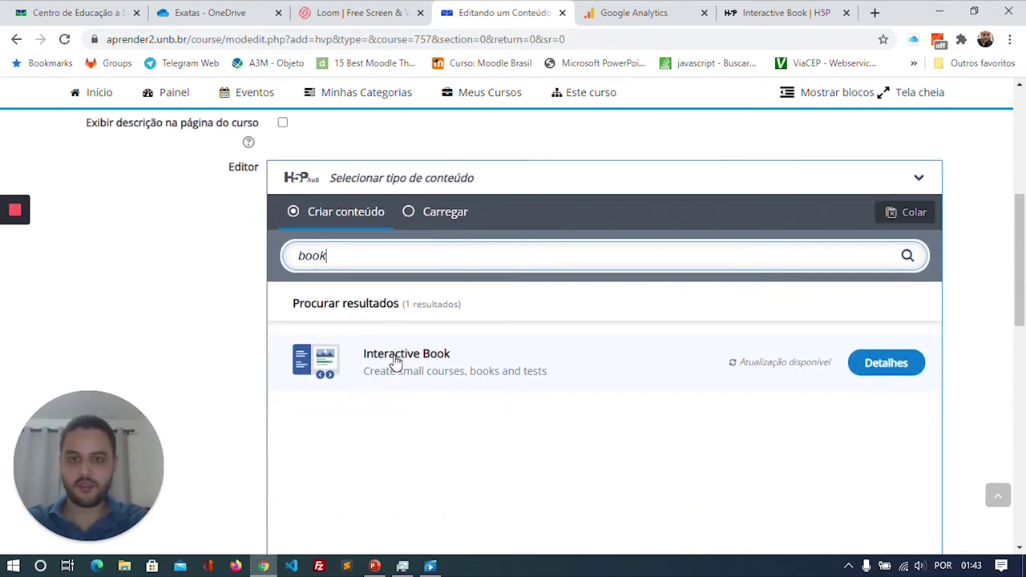
left_click(397, 362)
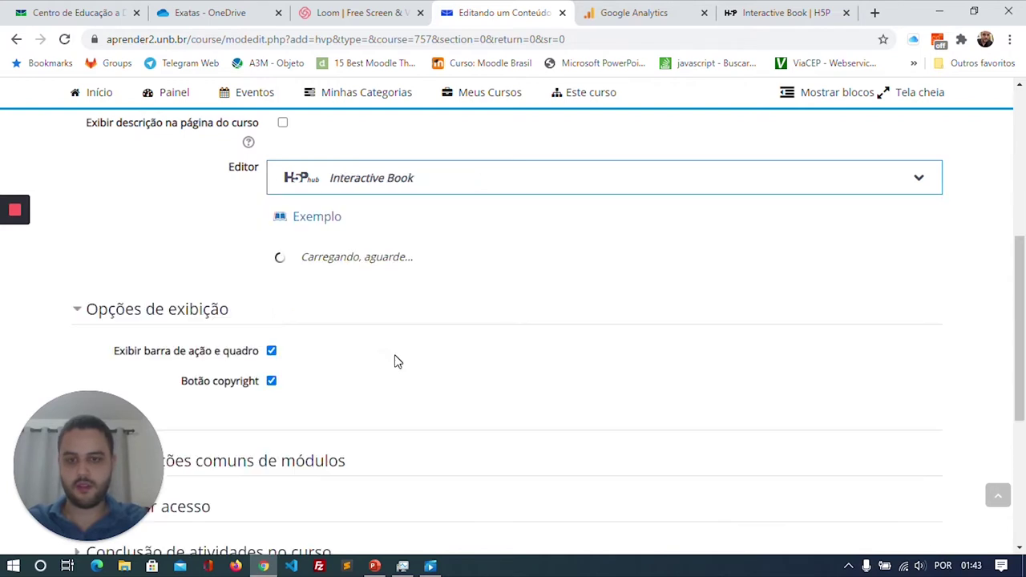
- Title the interactive book "Oficina de Moodle - Livro Interativo"
left_click(395, 355)
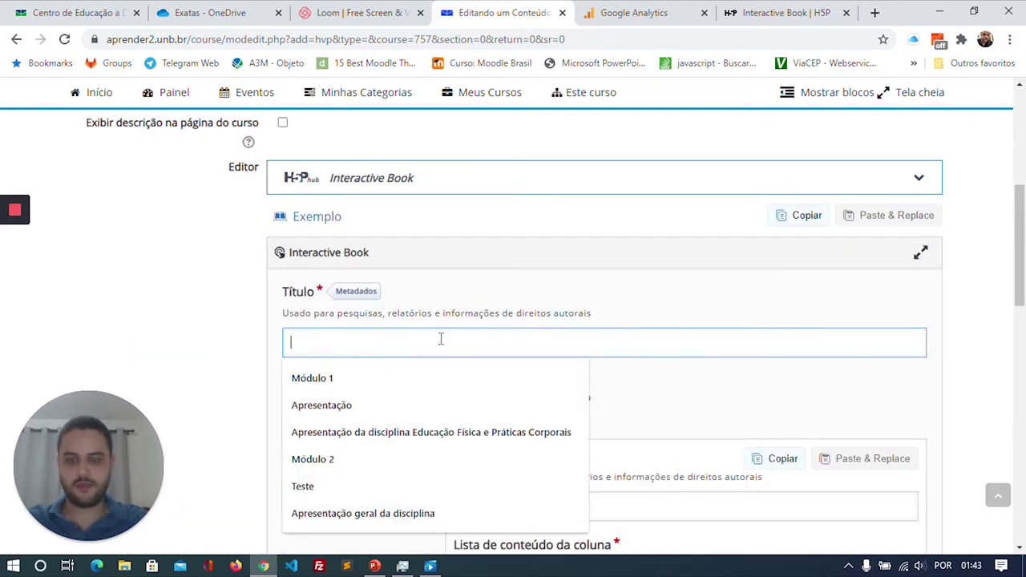
scroll(585, 308, "down", 2)
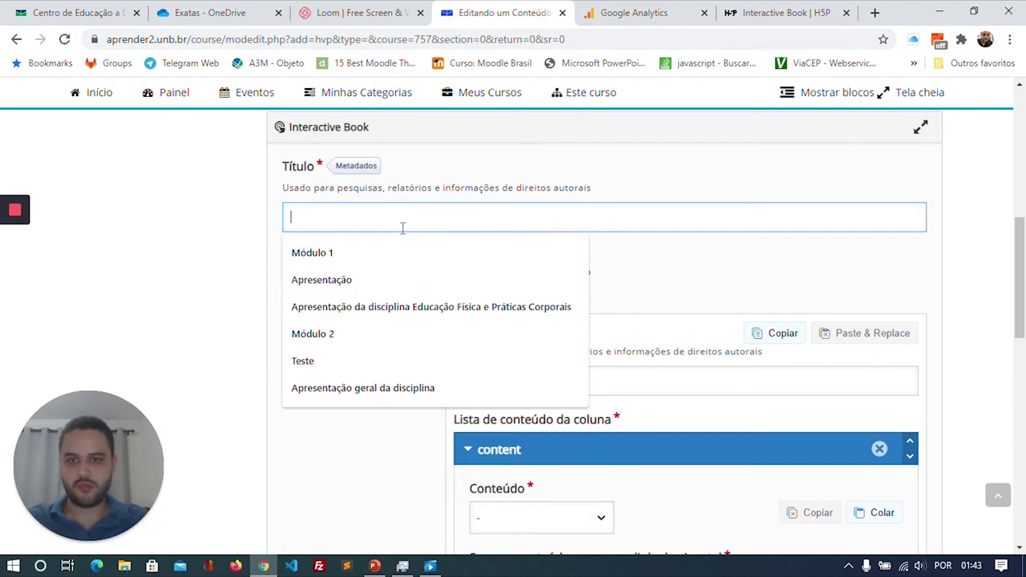
type("Oficina ")
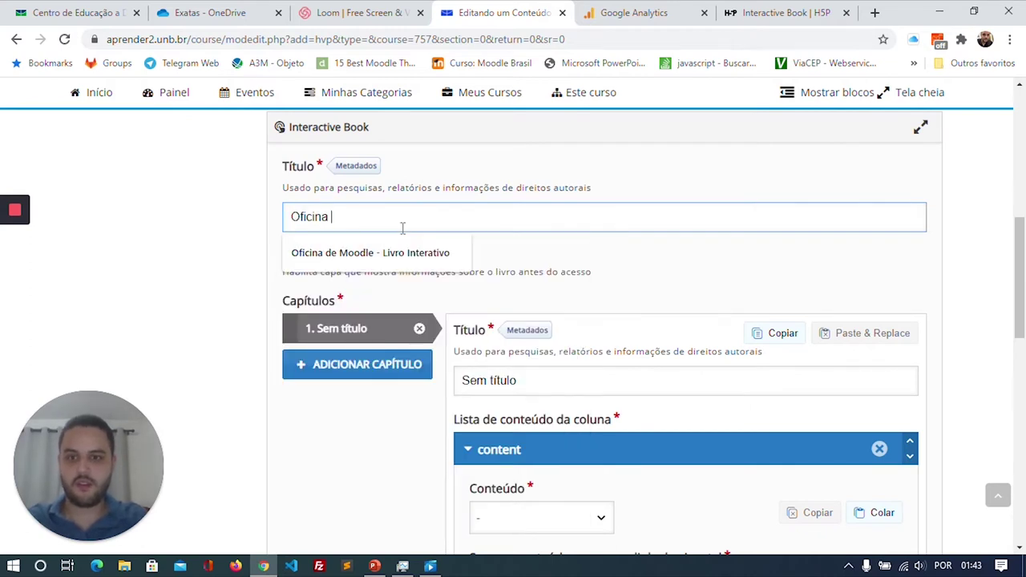
type("de Moodle - ")
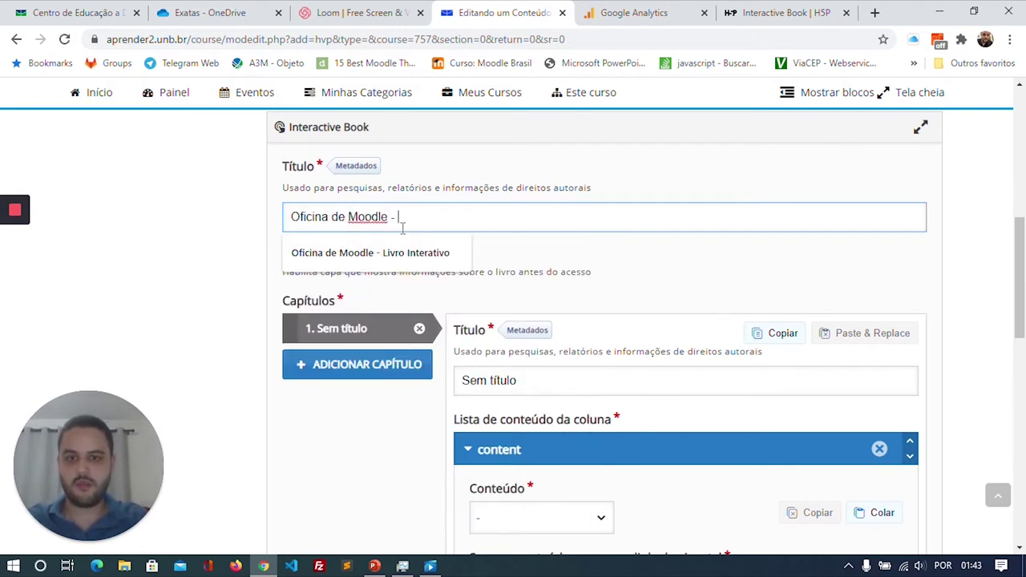
type("Livro")
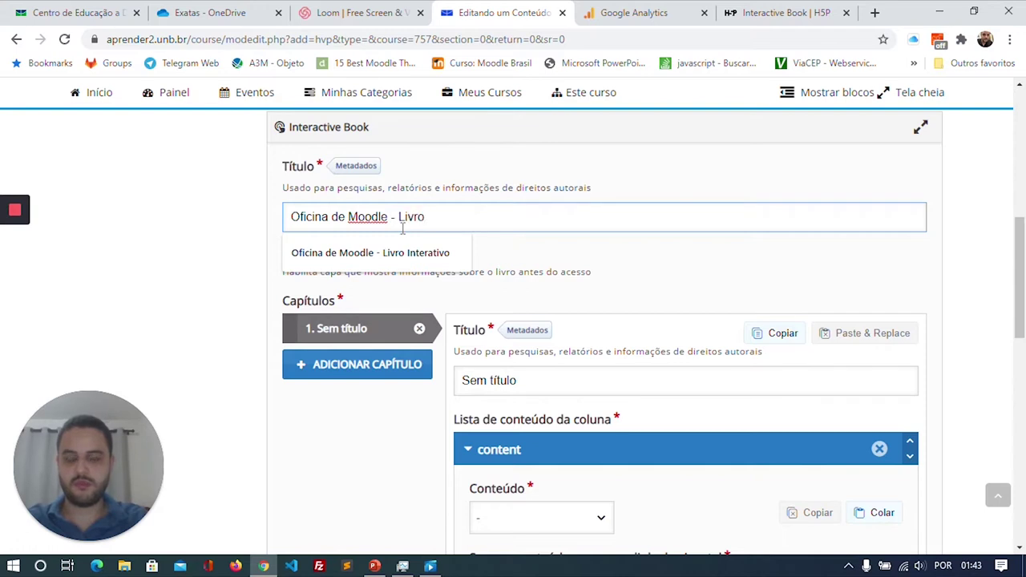
left_click(405, 253)
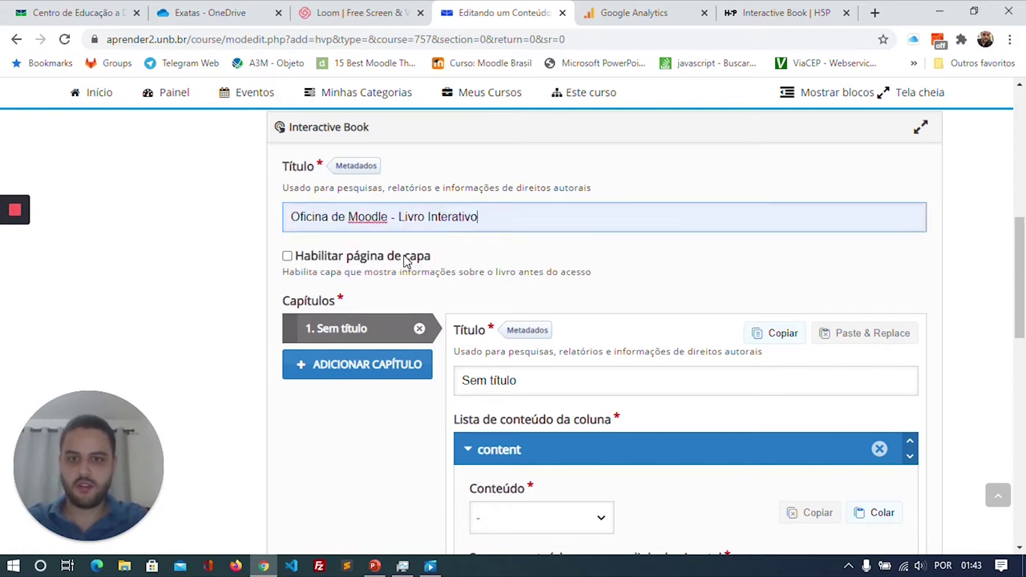
- Replace the first chapter's title with "Apresentação"
scroll(559, 247, "down", 1)
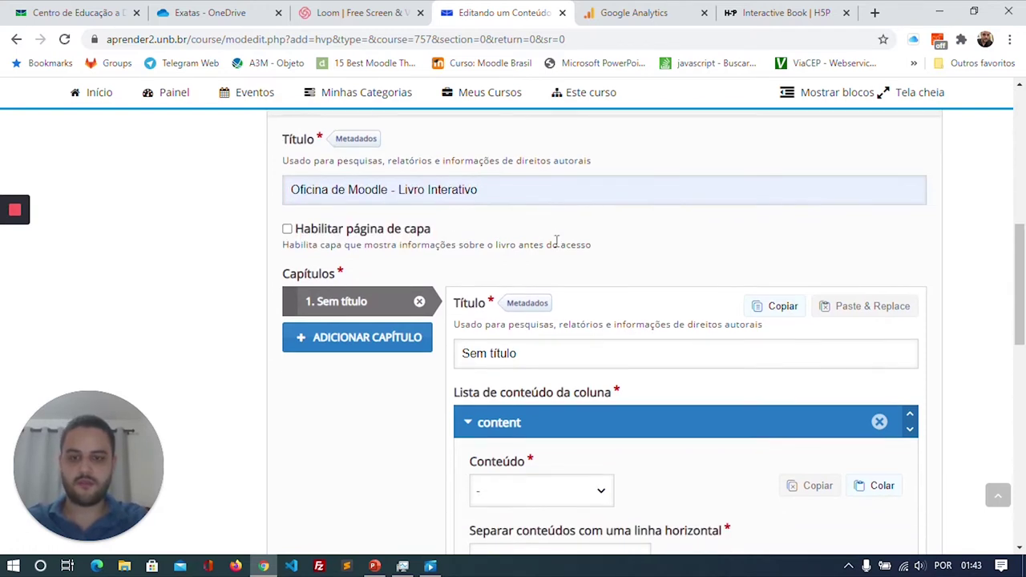
scroll(556, 242, "down", 2)
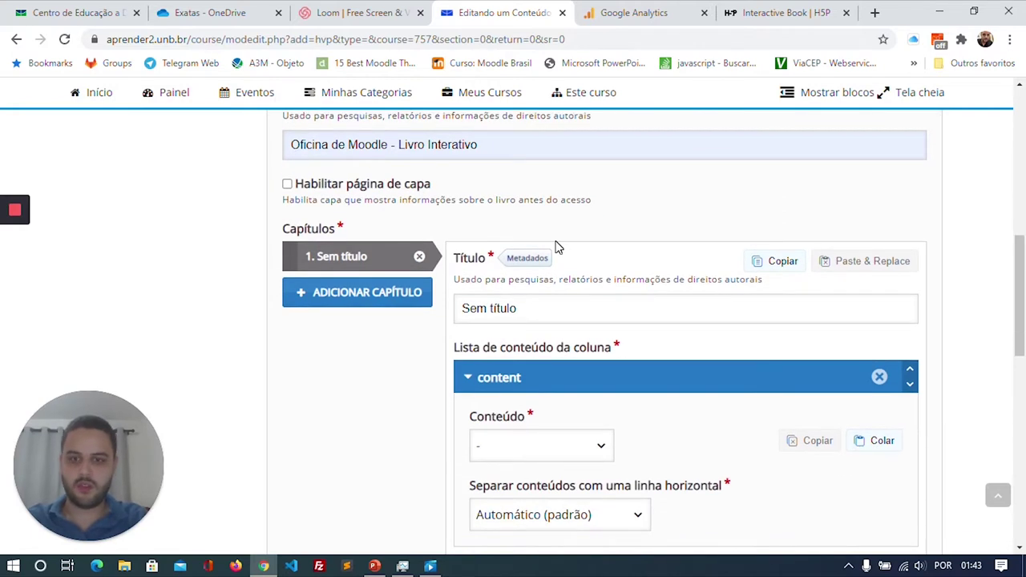
scroll(558, 248, "down", 2)
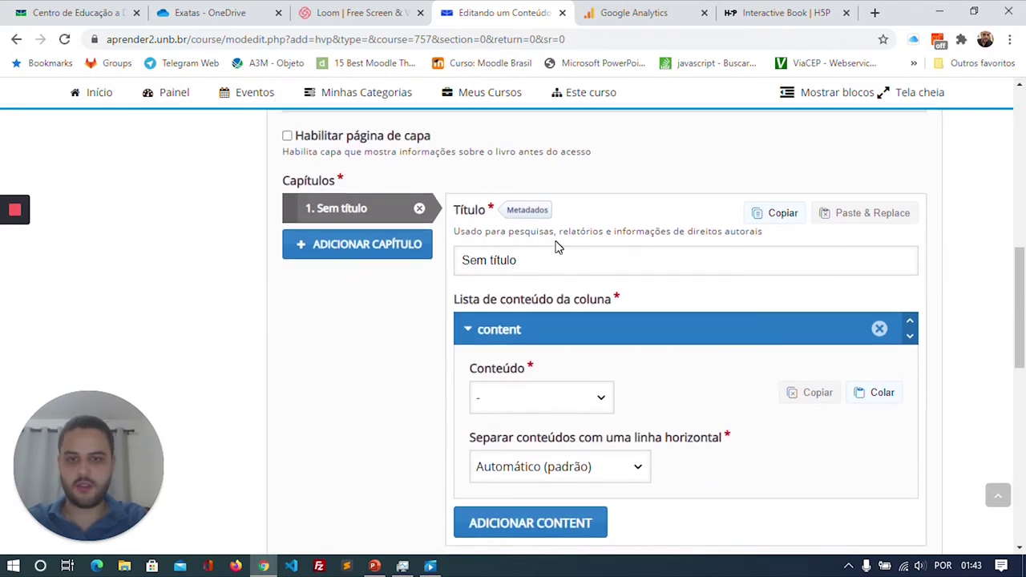
scroll(559, 246, "up", 3)
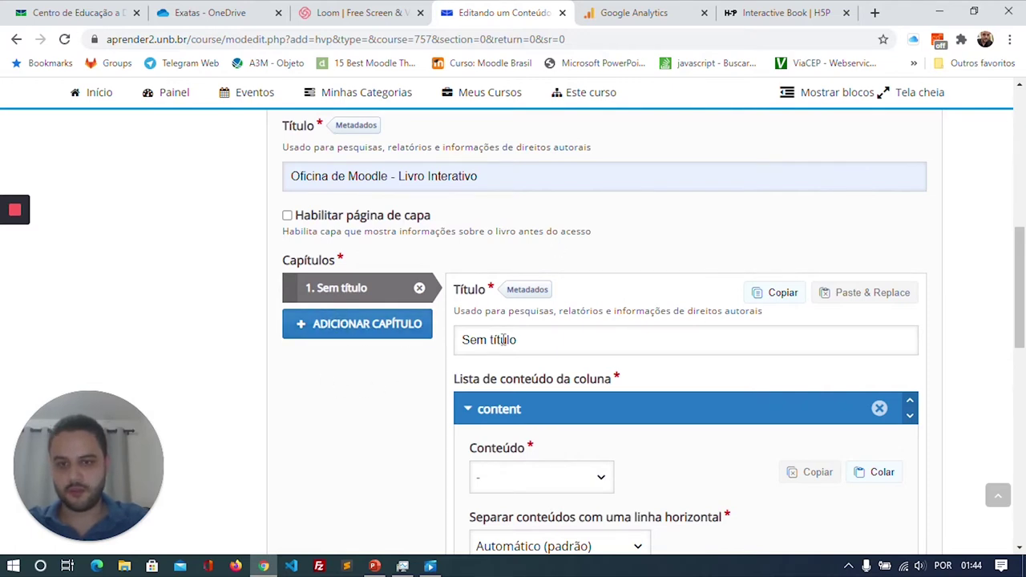
left_click_drag(539, 339, 450, 343)
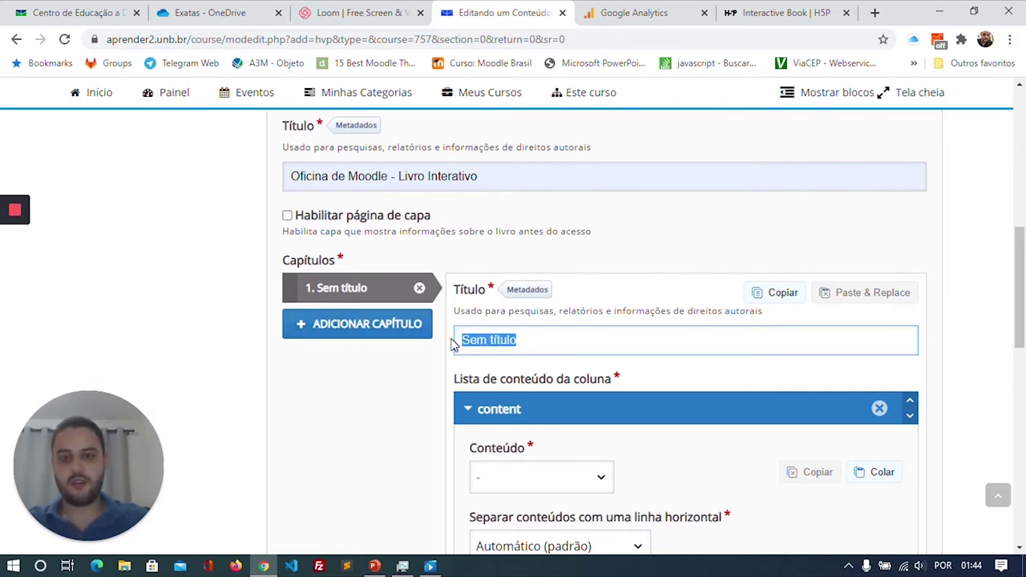
type("Apresenta")
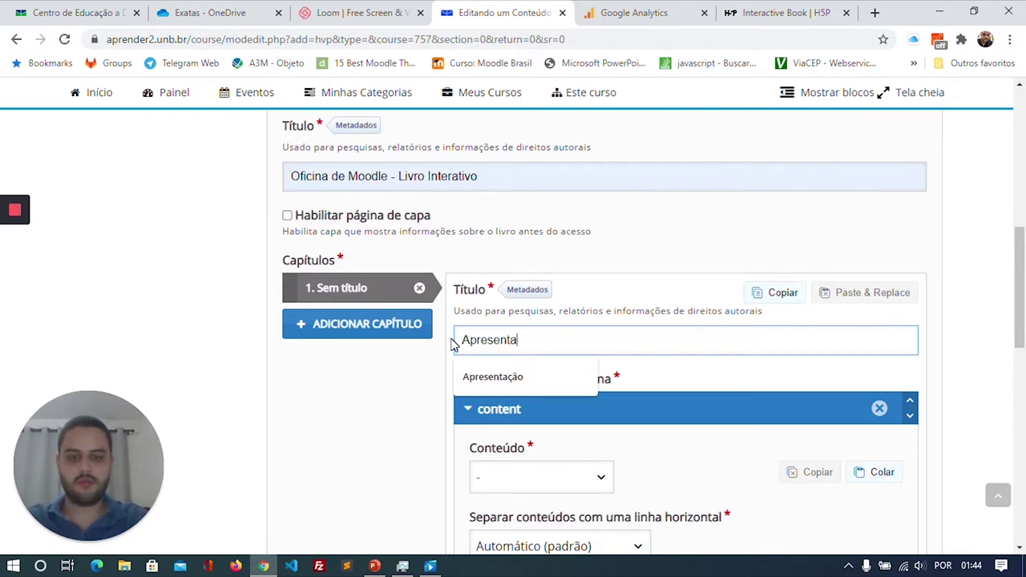
type("ção")
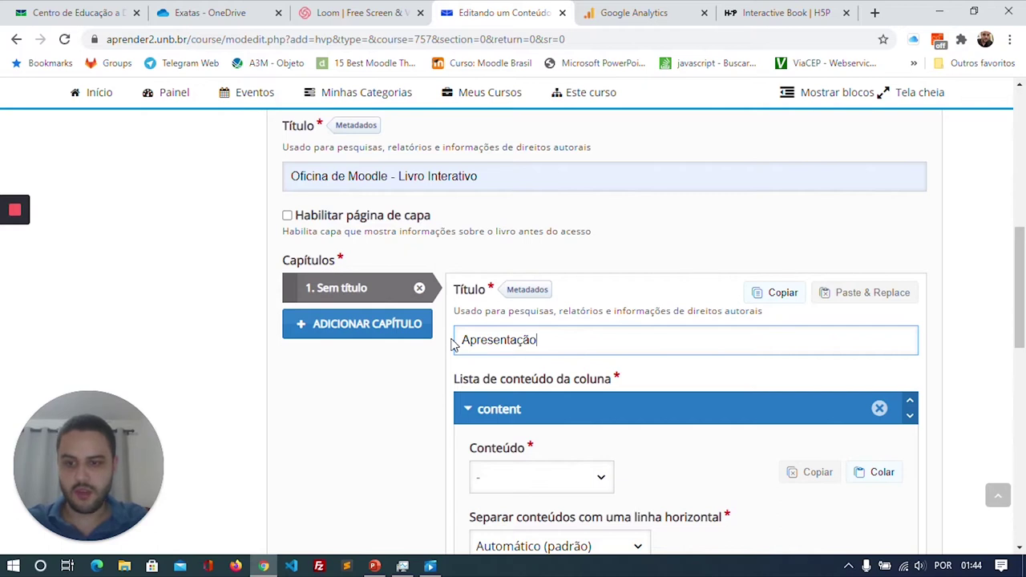
scroll(646, 337, "down", 2)
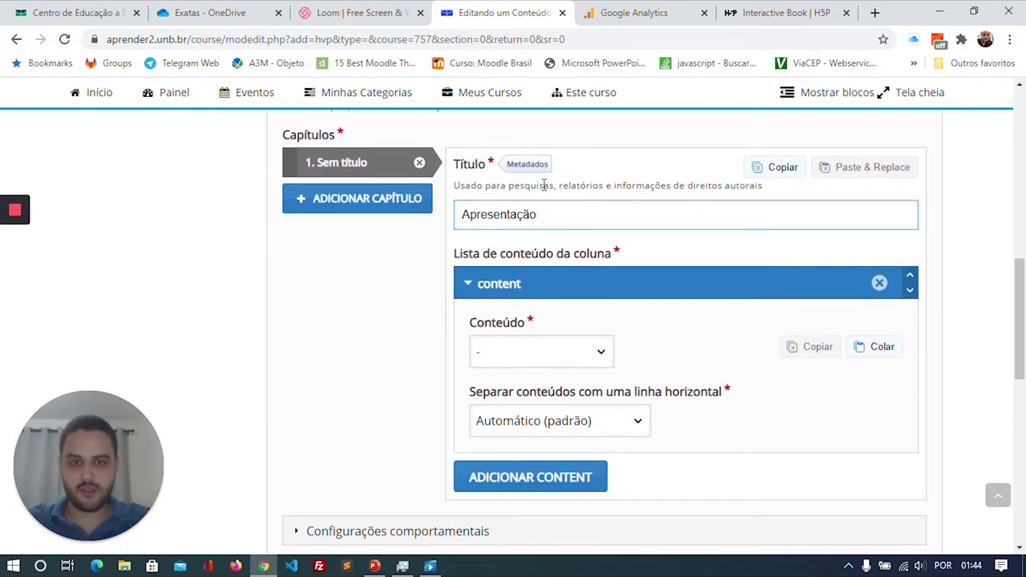
- Clear the first chapter's title and enter "Apresentação" again
left_click_drag(548, 215, 449, 223)
type("C")
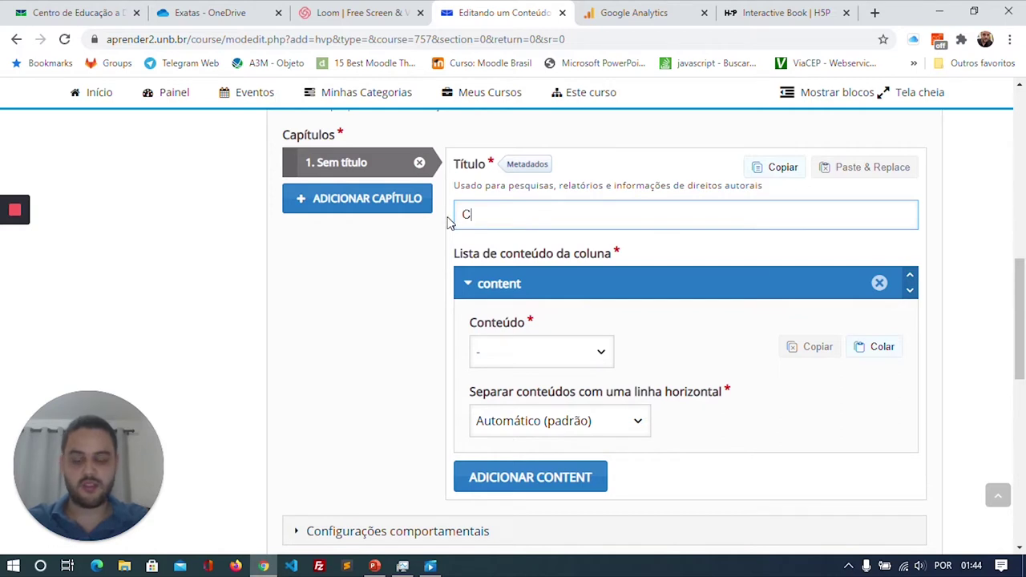
type("a")
key("BackSpace")
key("BackSpace")
type("Mod")
key("BackSpace")
key("BackSpace")
key("BackSpace")
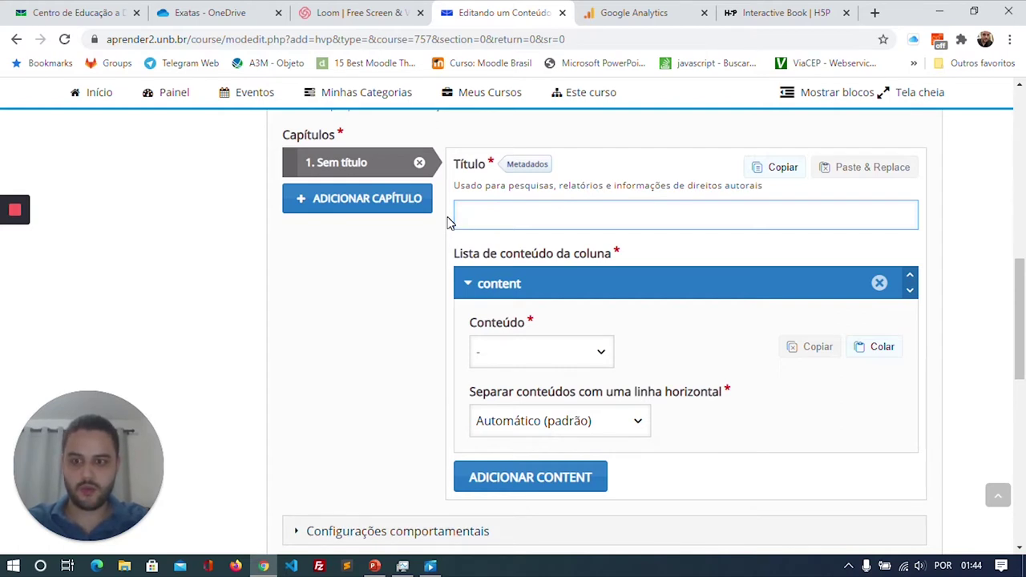
type("Apres")
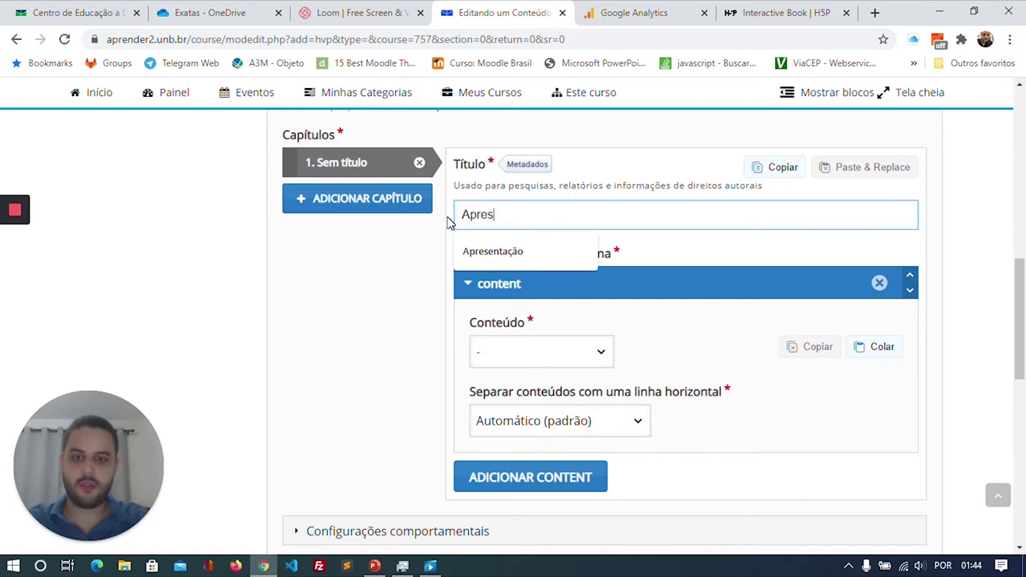
left_click(532, 259)
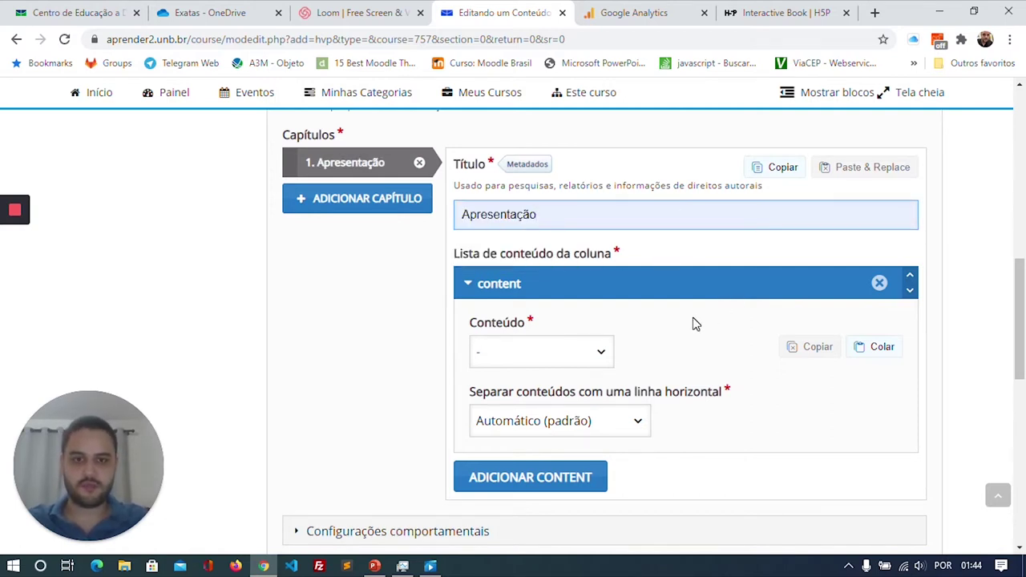
- Set the content of the Apresentação chapter's first block to Course Presentation
scroll(694, 323, "down", 2)
scroll(694, 324, "up", 1)
scroll(694, 323, "up", 1)
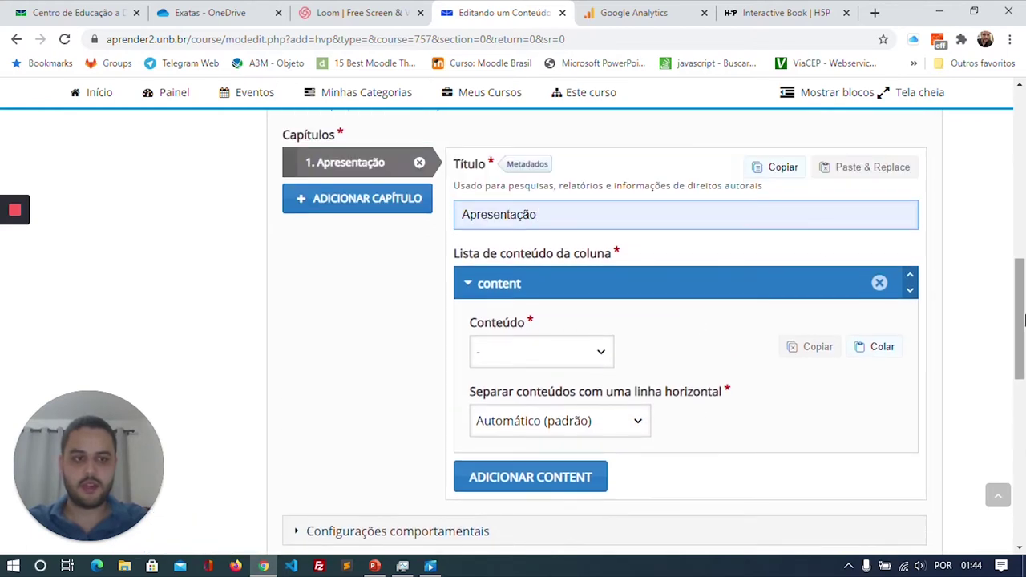
scroll(928, 342, "down", 1)
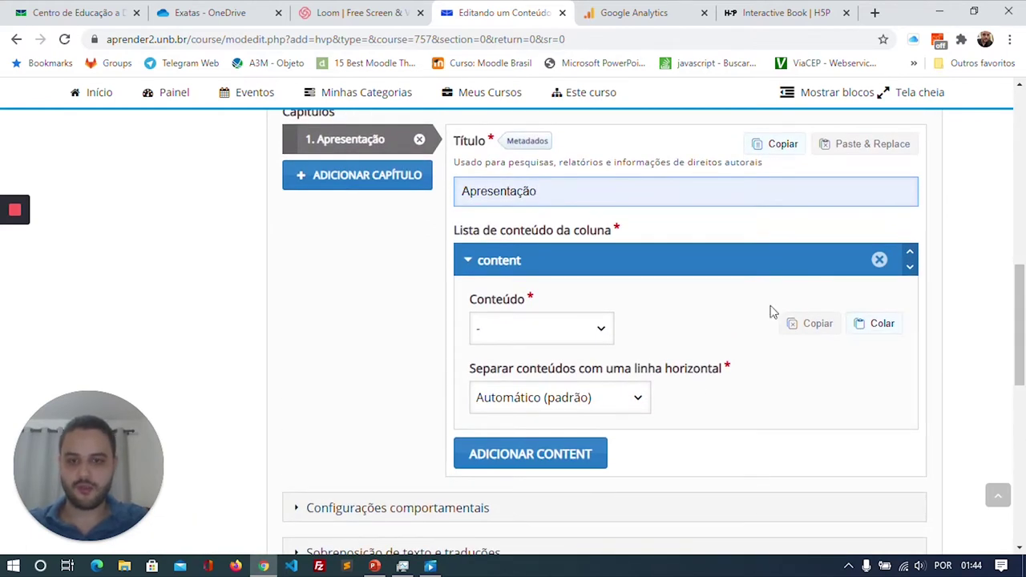
left_click(600, 328)
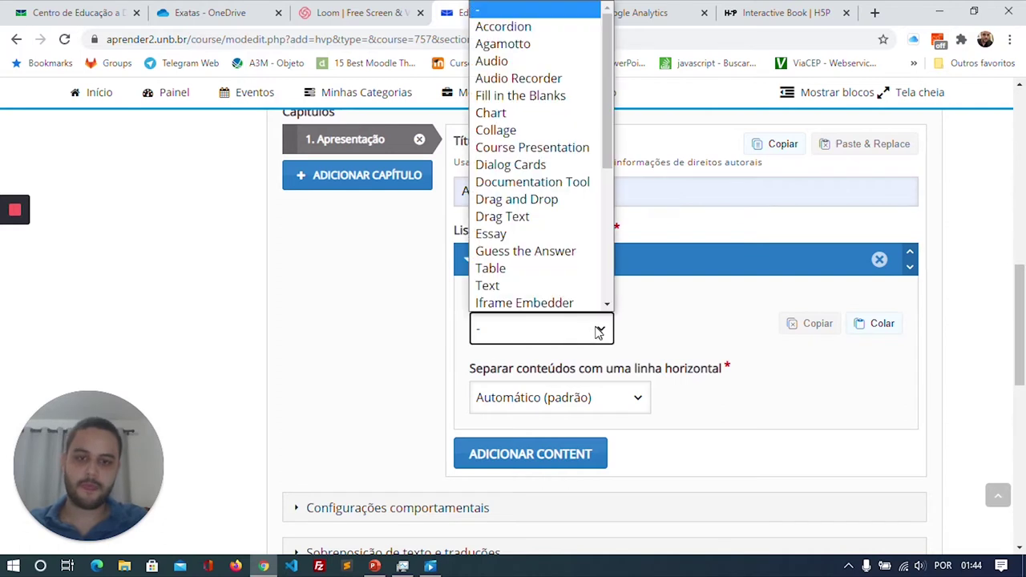
scroll(591, 232, "down", 1)
scroll(605, 76, "up", 1)
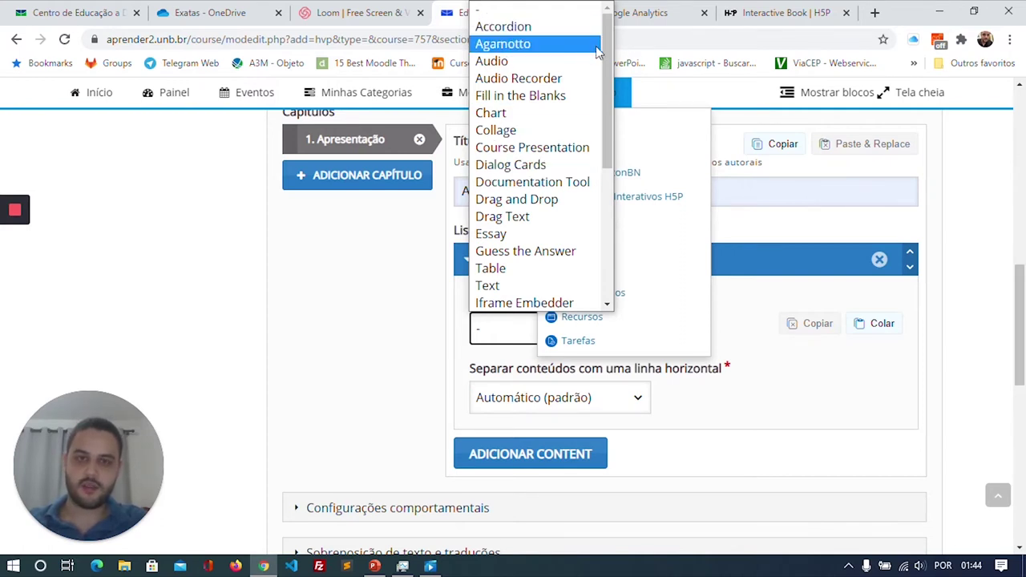
left_click_drag(605, 43, 616, 184)
left_click_drag(610, 229, 603, 49)
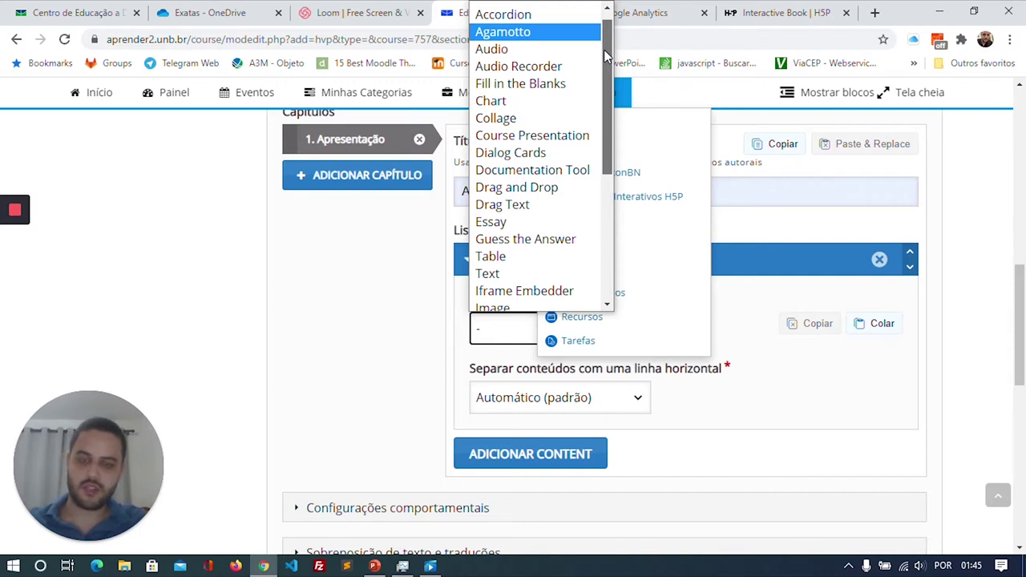
mouse_move(603, 49)
left_mouse_down()
mouse_move(613, 190)
mouse_move(606, 49)
left_mouse_up()
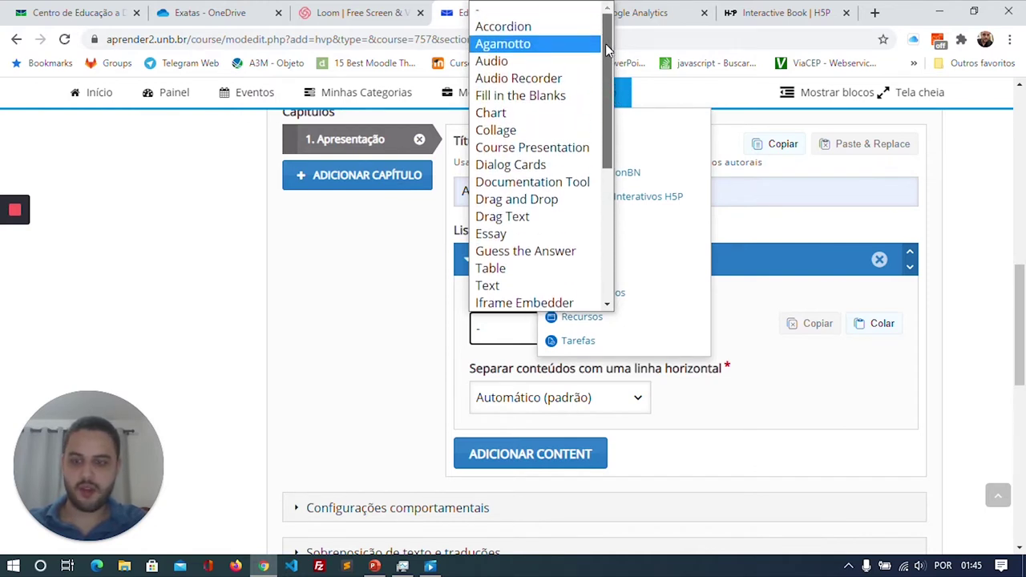
left_click_drag(605, 45, 605, 45)
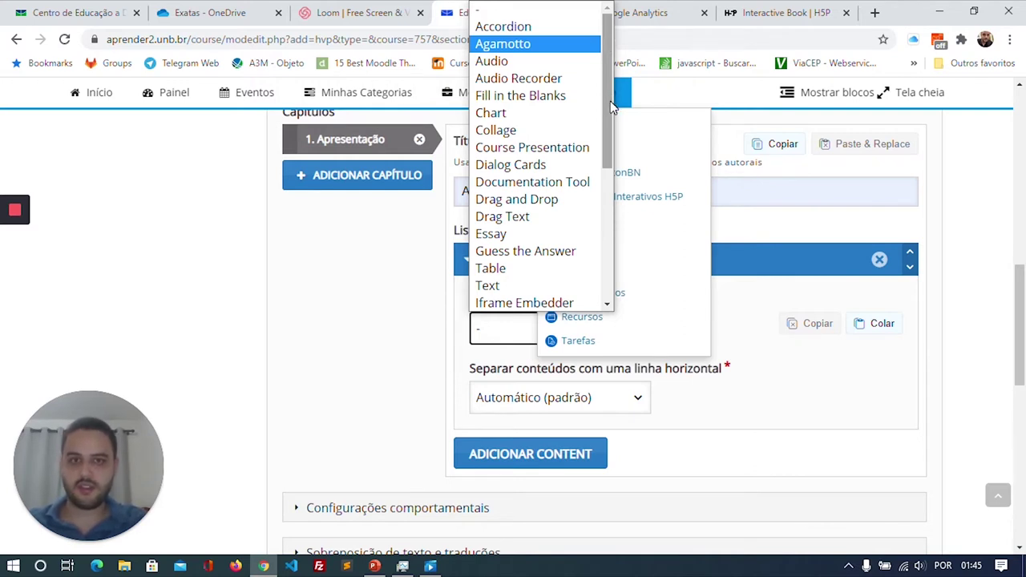
left_click_drag(607, 73, 611, 96)
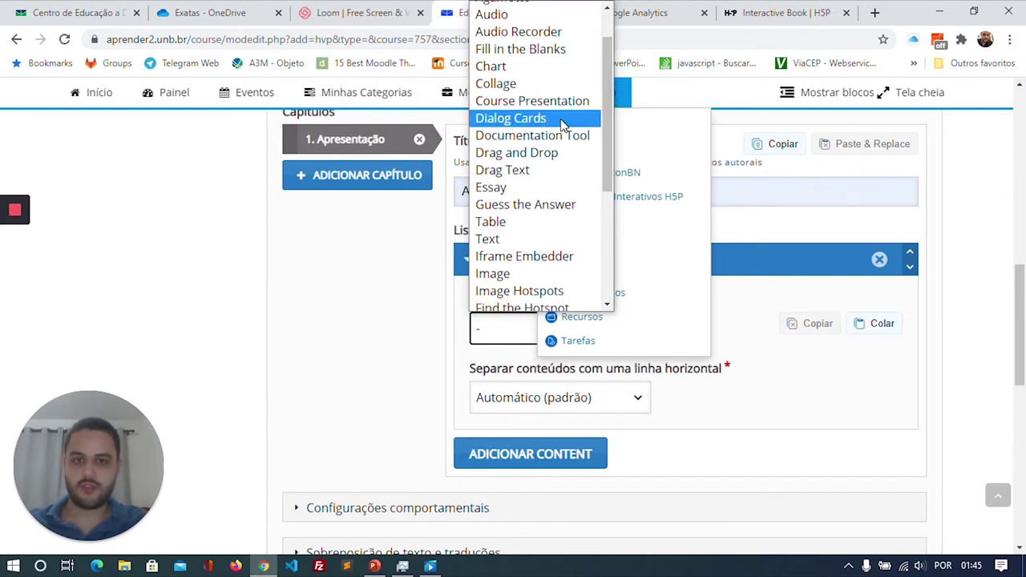
left_click_drag(605, 149, 607, 195)
left_click_drag(603, 146, 599, 105)
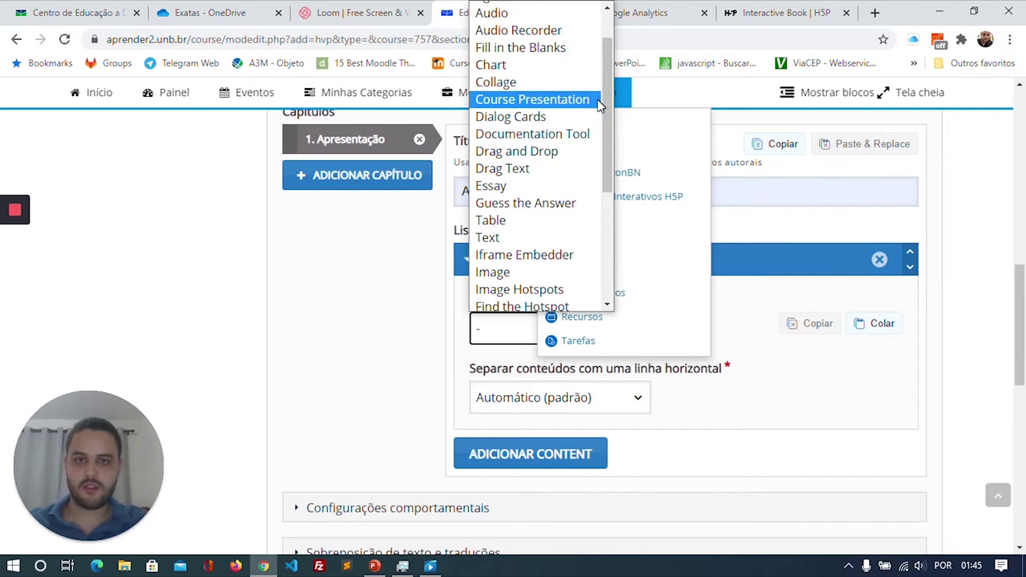
left_click(545, 108)
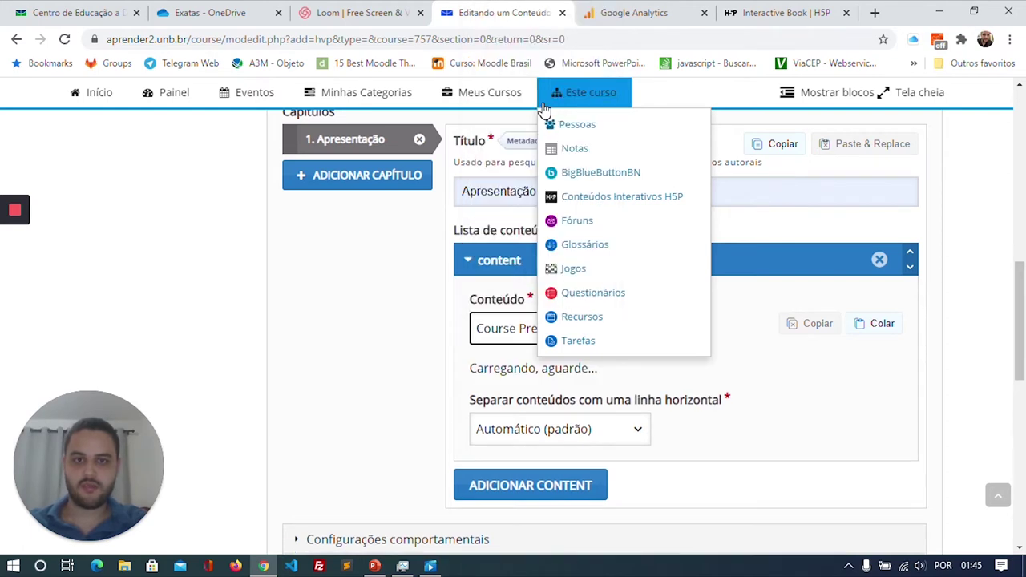
scroll(596, 415, "down", 2)
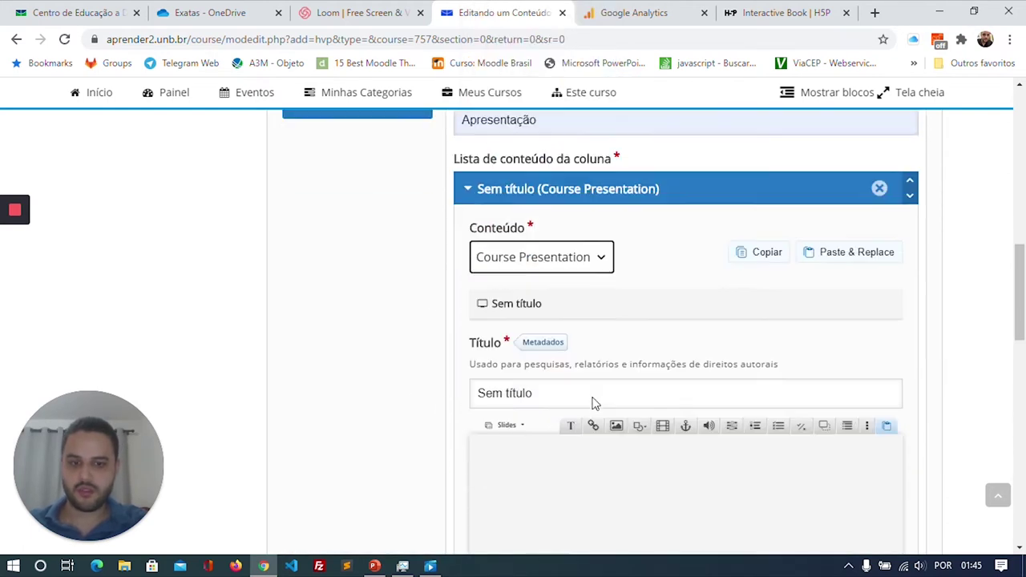
left_click_drag(1021, 291, 1017, 320)
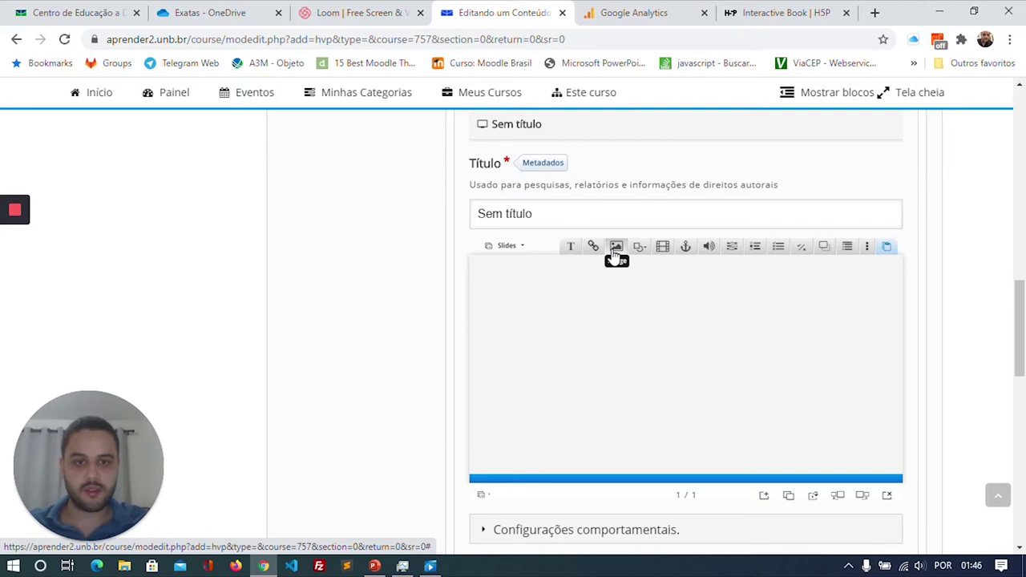
- Switch to PowerPoint and save slide 1's green background picture to the Desktop as Imagem1.png in PNG format
left_click(374, 567)
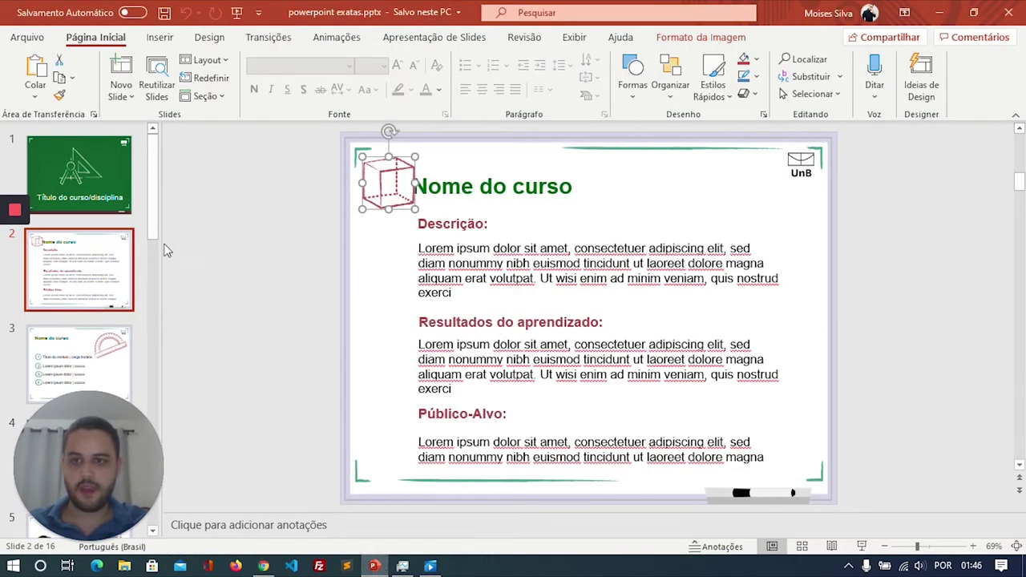
mouse_move(153, 162)
left_mouse_down()
mouse_move(156, 173)
mouse_move(159, 160)
left_mouse_up()
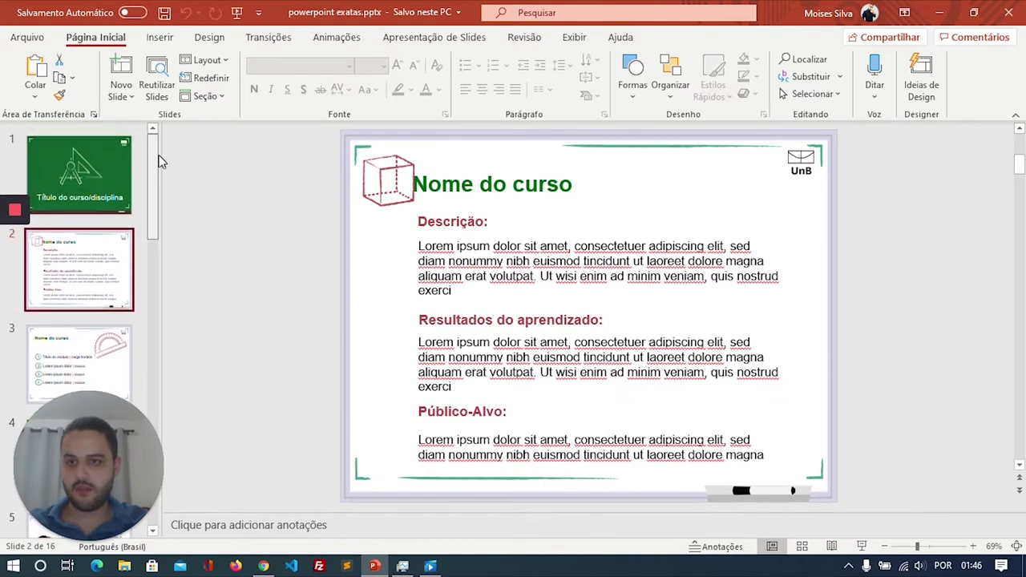
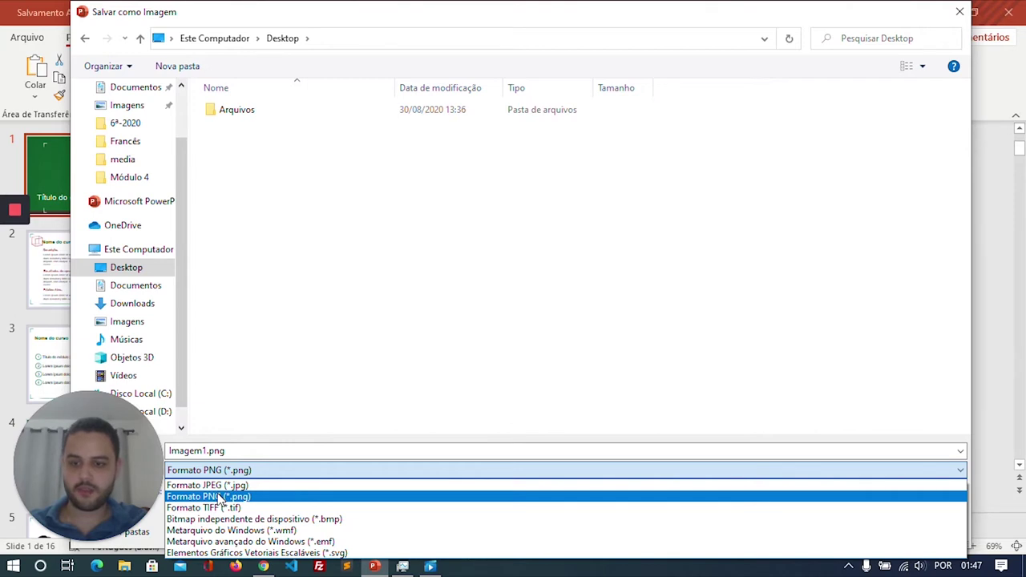
left_click(219, 497)
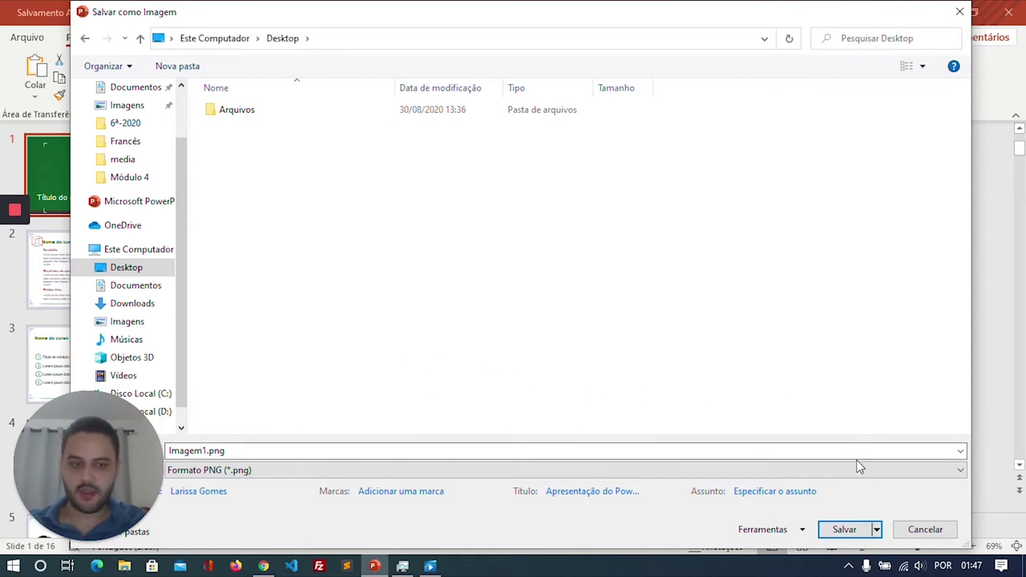
left_click(845, 530)
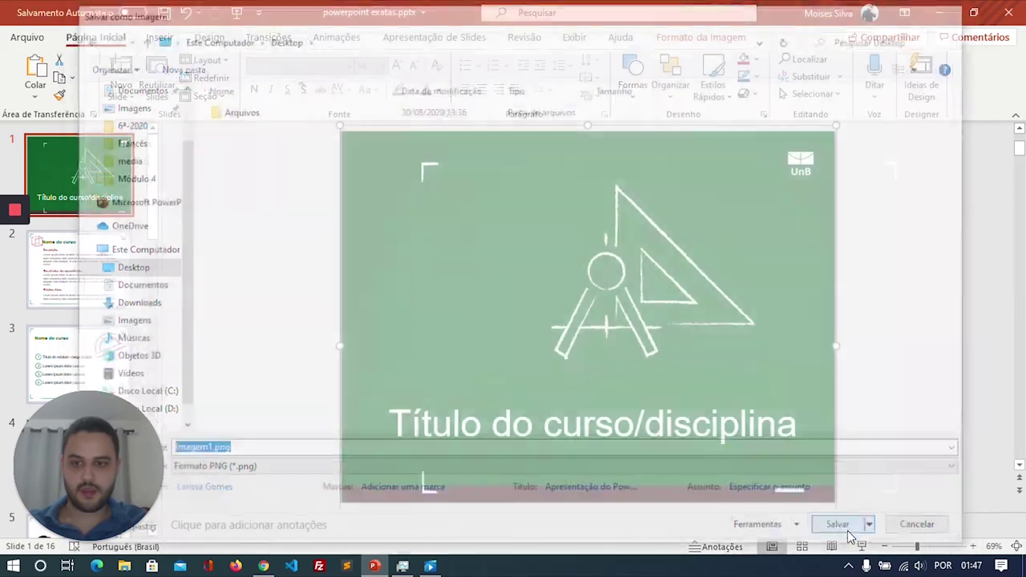
- Move the white corner frame to slide 1's edges and save it to the Desktop as Imagem2.png
left_click_drag(462, 200, 392, 185)
right_click(392, 185)
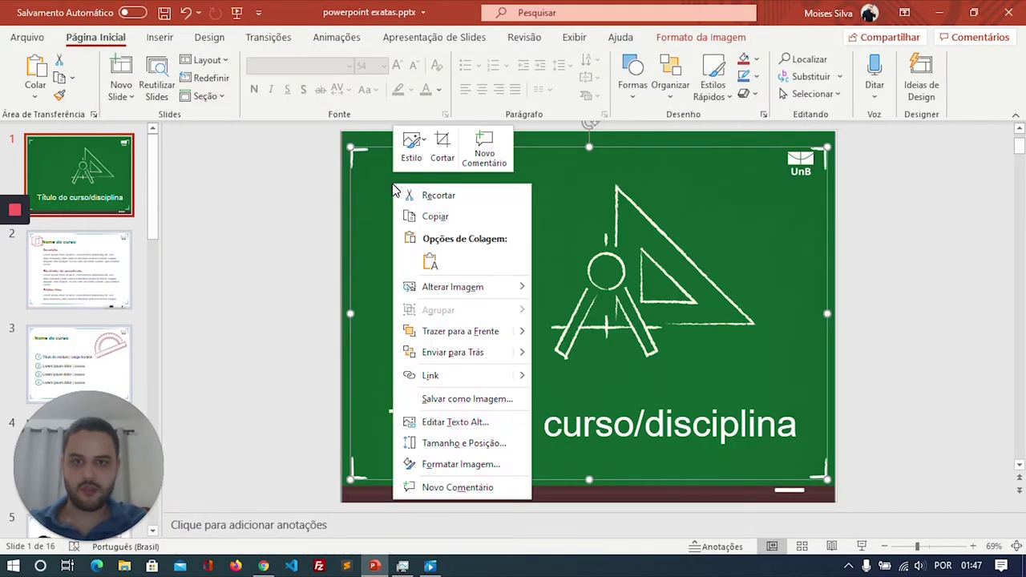
left_click(450, 400)
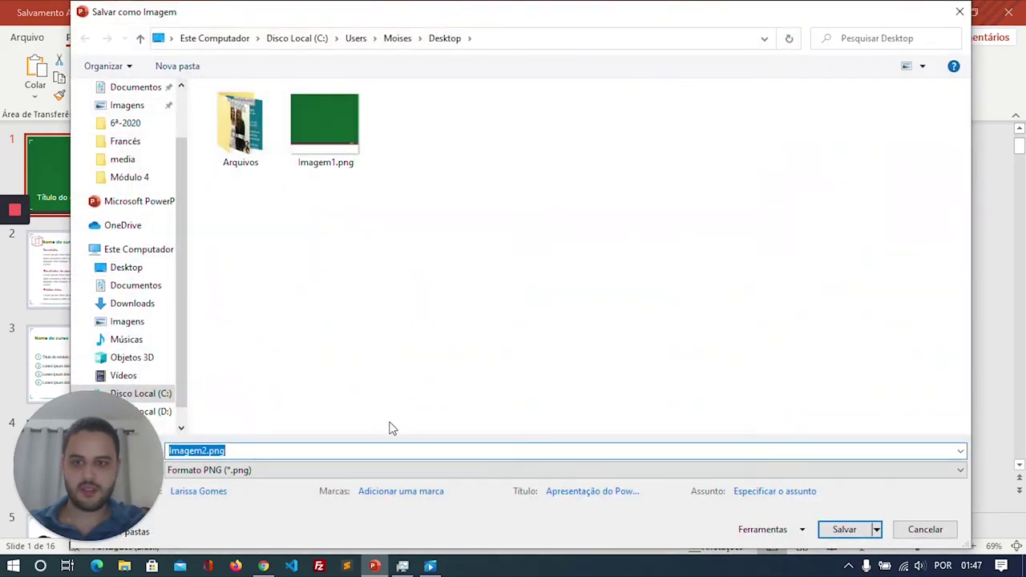
left_click(843, 529)
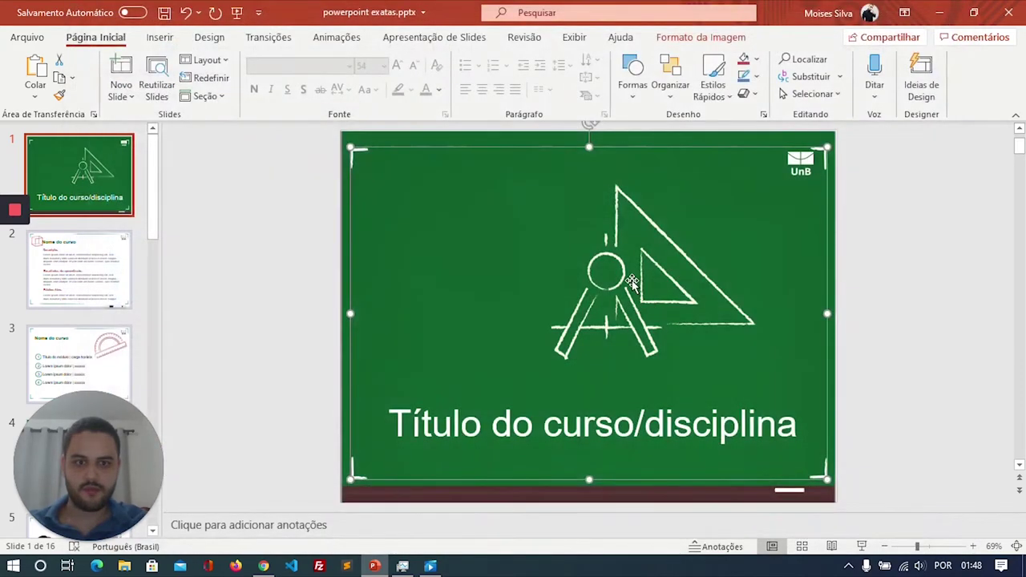
- Shift the compass and set-square drawing slightly left on slide 1 and save it to the Desktop as Imagem3.png
left_click_drag(632, 284, 584, 287)
right_click(584, 287)
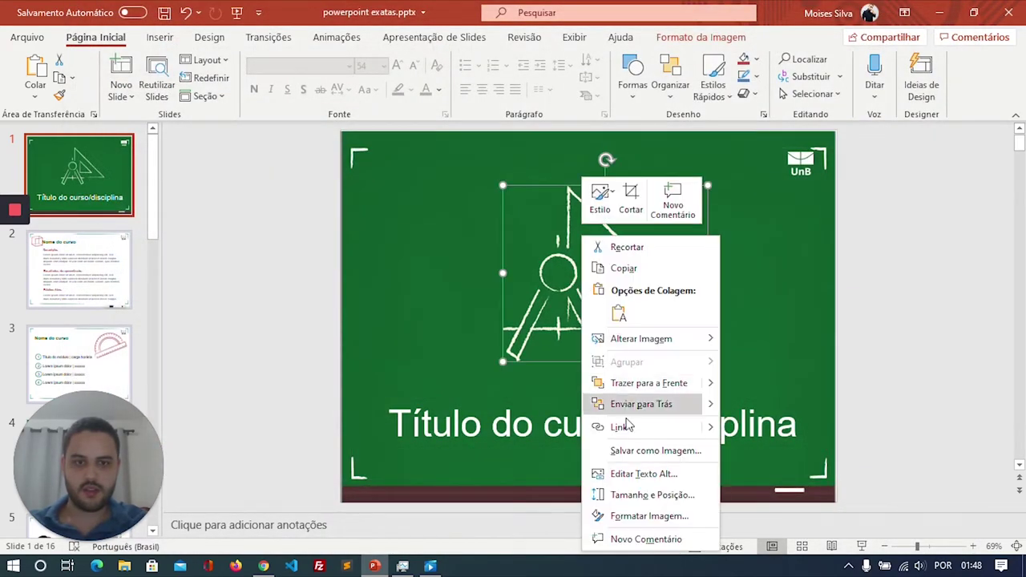
left_click(631, 450)
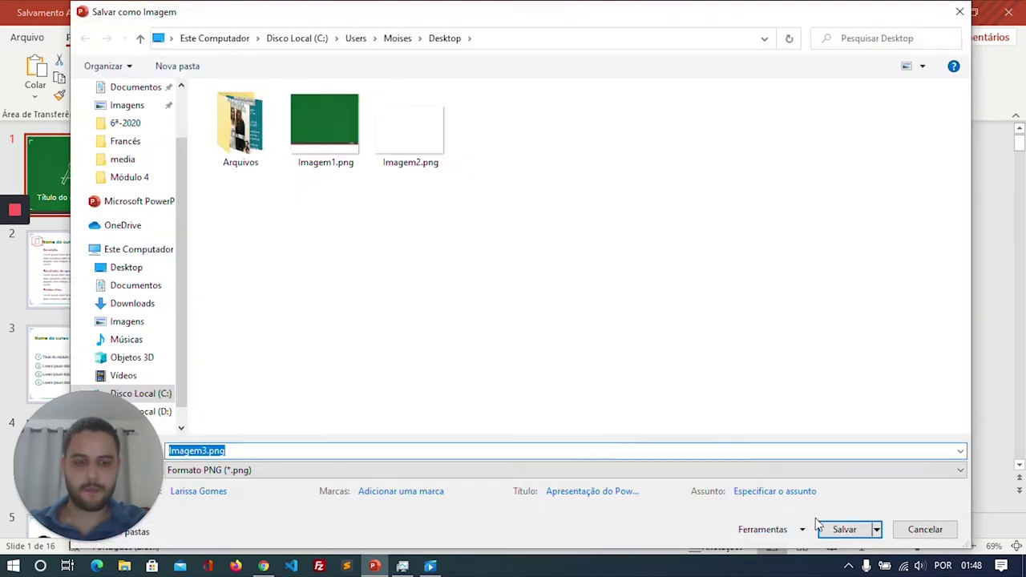
left_click(843, 529)
- Save the UnB logo on slide 1 to the Desktop as Imagem4.png
left_click(804, 165)
double_click(806, 167)
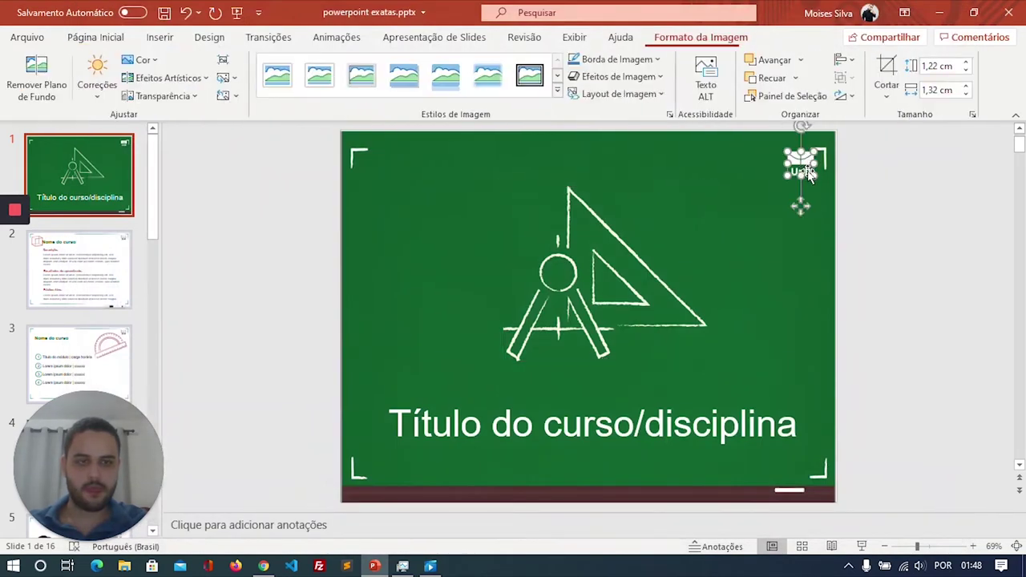
right_click(800, 165)
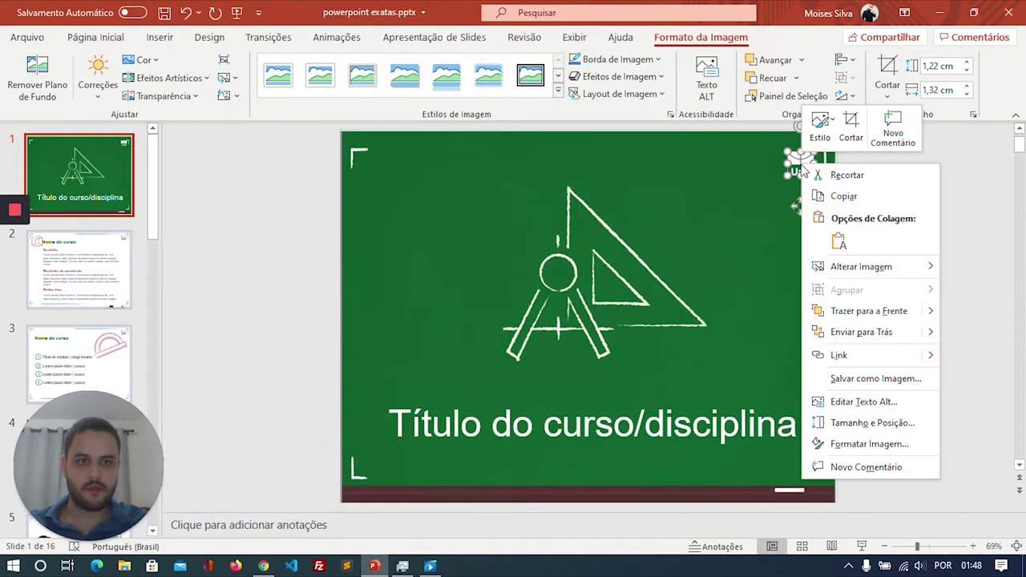
left_click(849, 377)
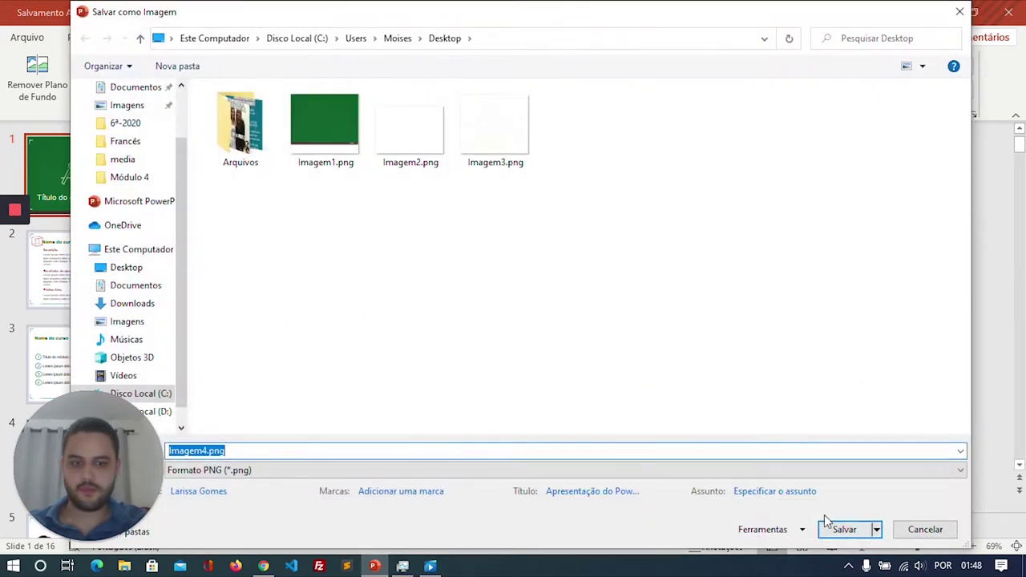
left_click(854, 526)
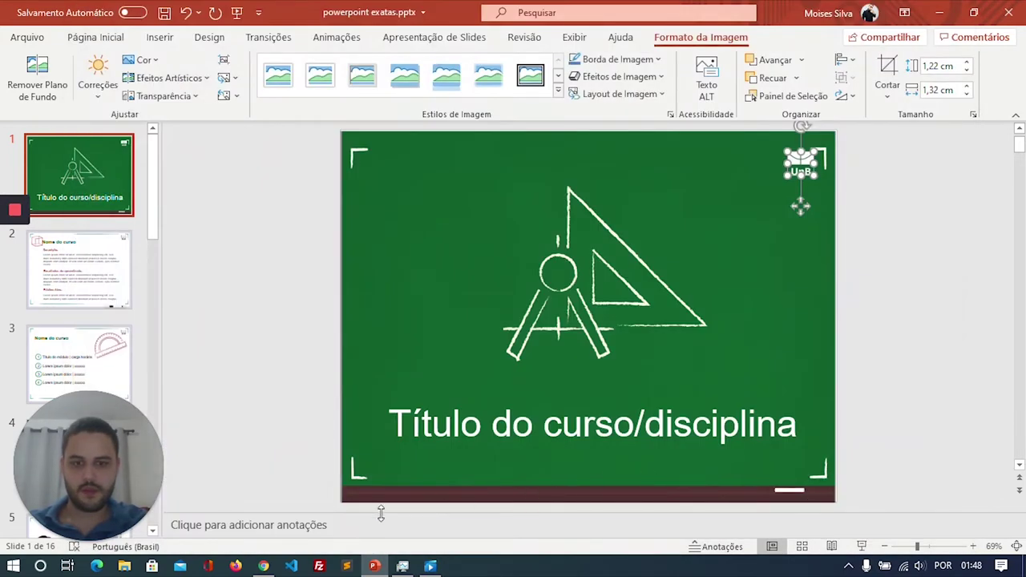
- Switch to Chrome and return to the blank Course Presentation slide in the Apresentação chapter
mouse_move(264, 566)
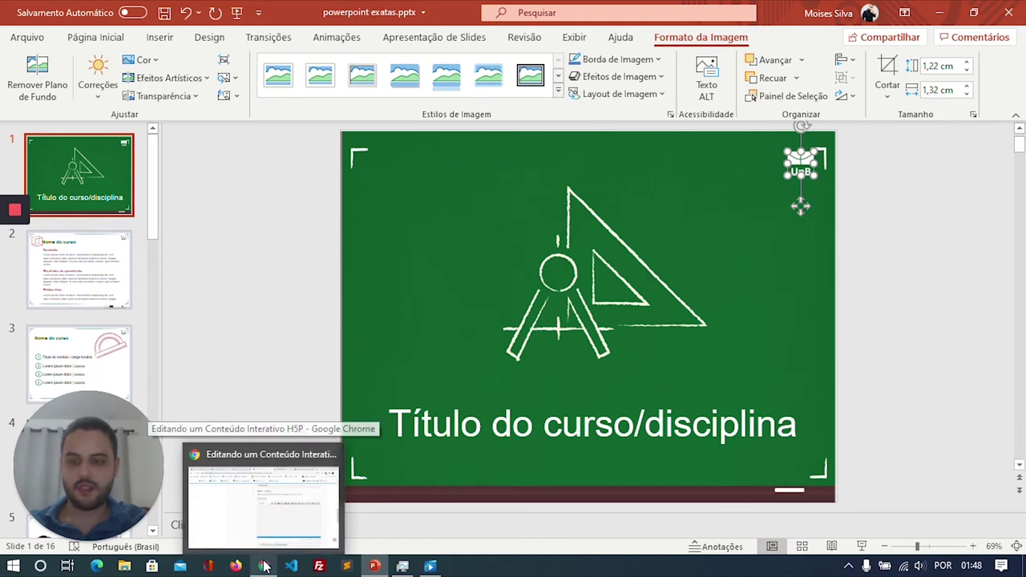
left_click(264, 566)
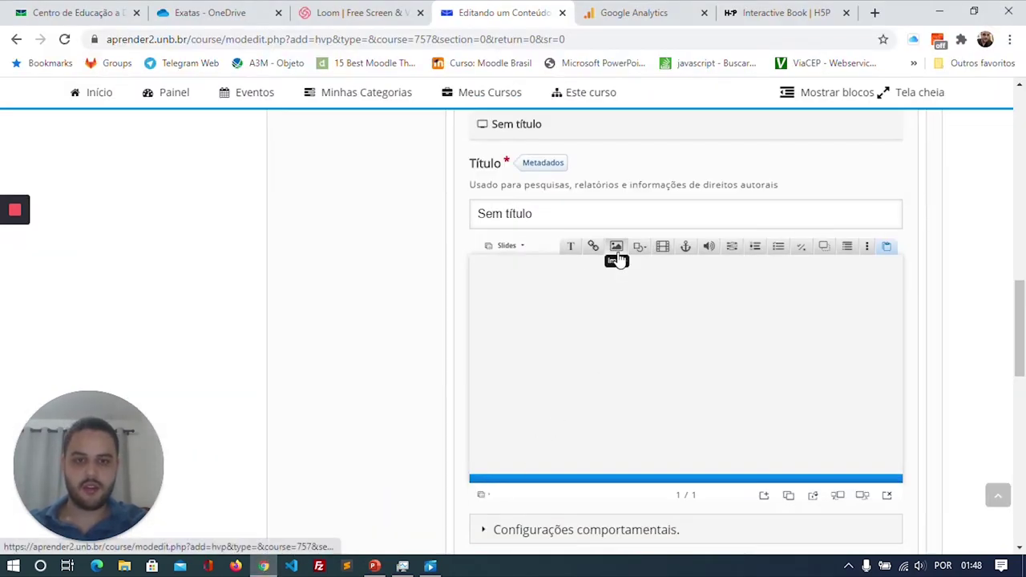
scroll(580, 320, "up", 3)
scroll(575, 319, "up", 5)
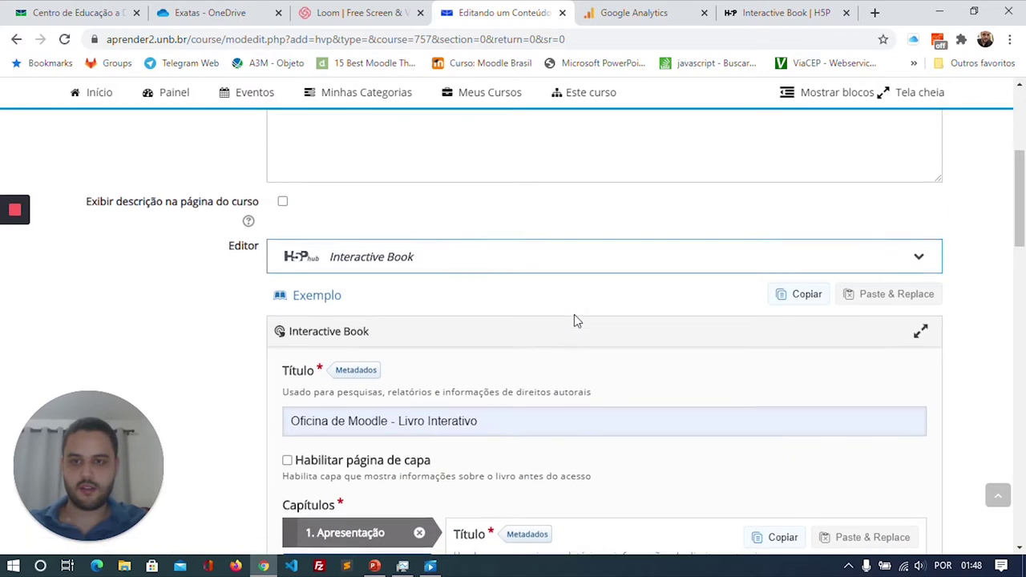
scroll(575, 315, "down", 4)
scroll(574, 315, "down", 5)
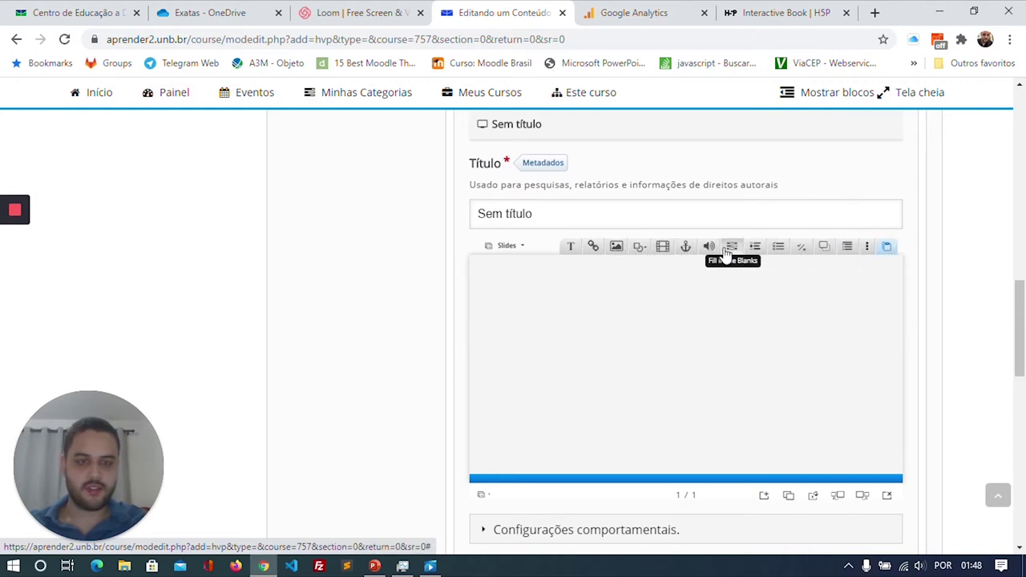
- Add an image element to the blank slide using Imagem1.png from the Desktop
left_click(616, 247)
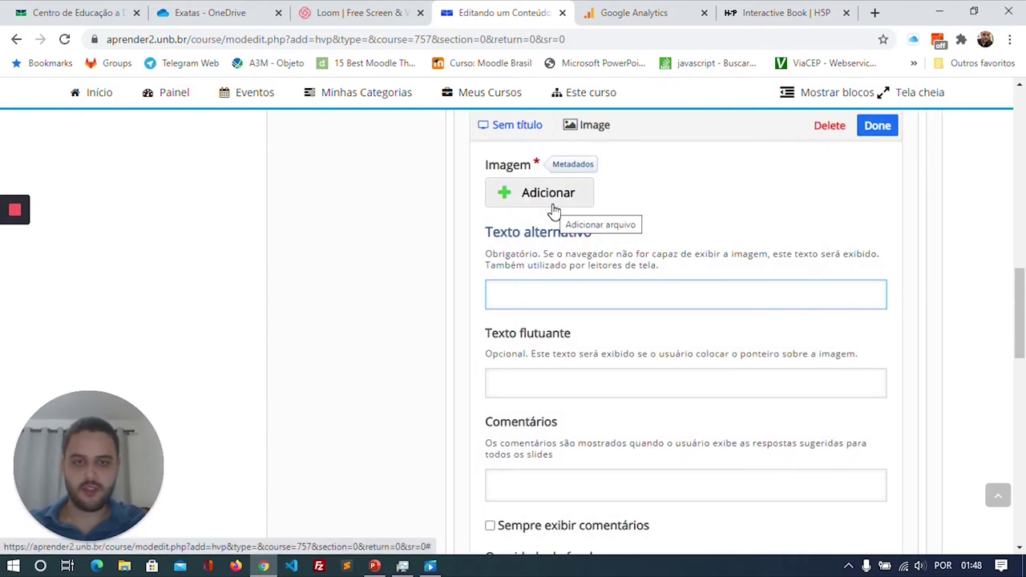
left_click(541, 206)
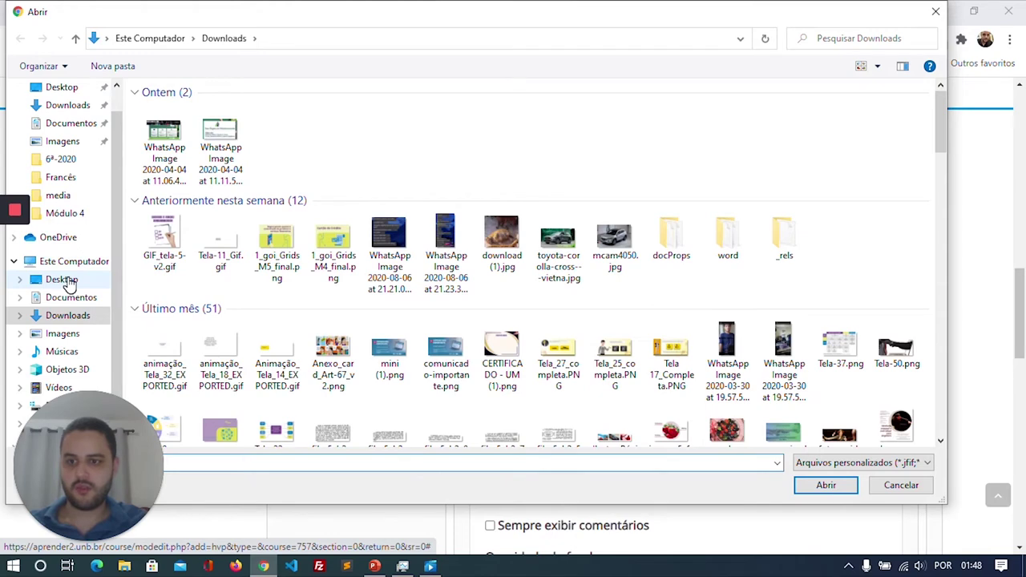
left_click(68, 281)
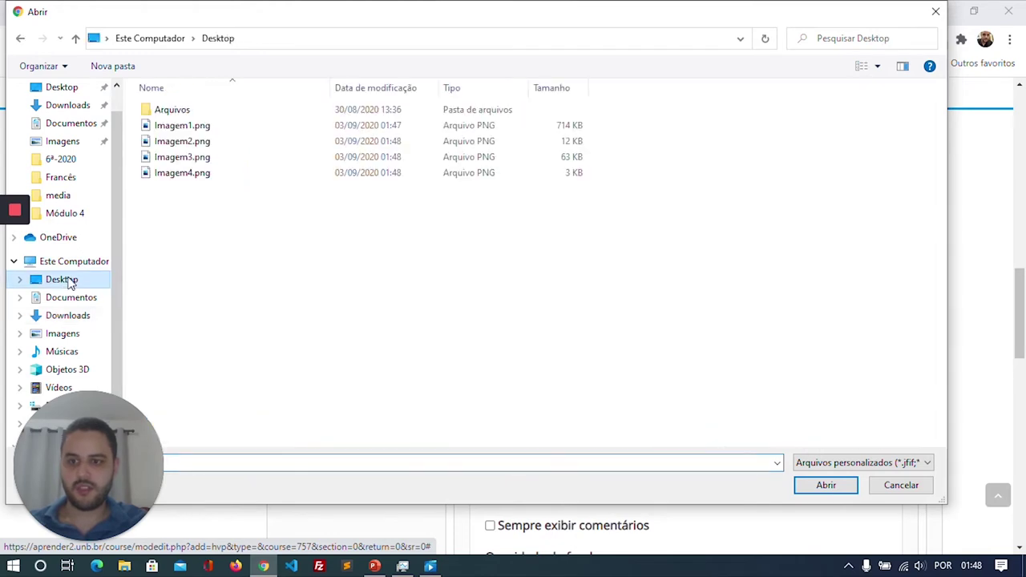
left_click(183, 129)
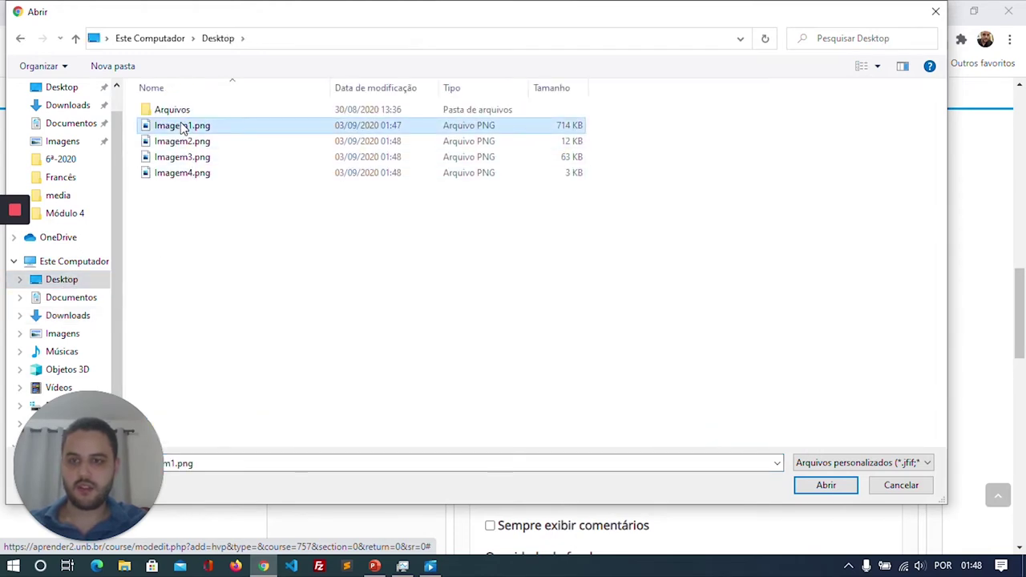
left_click(825, 485)
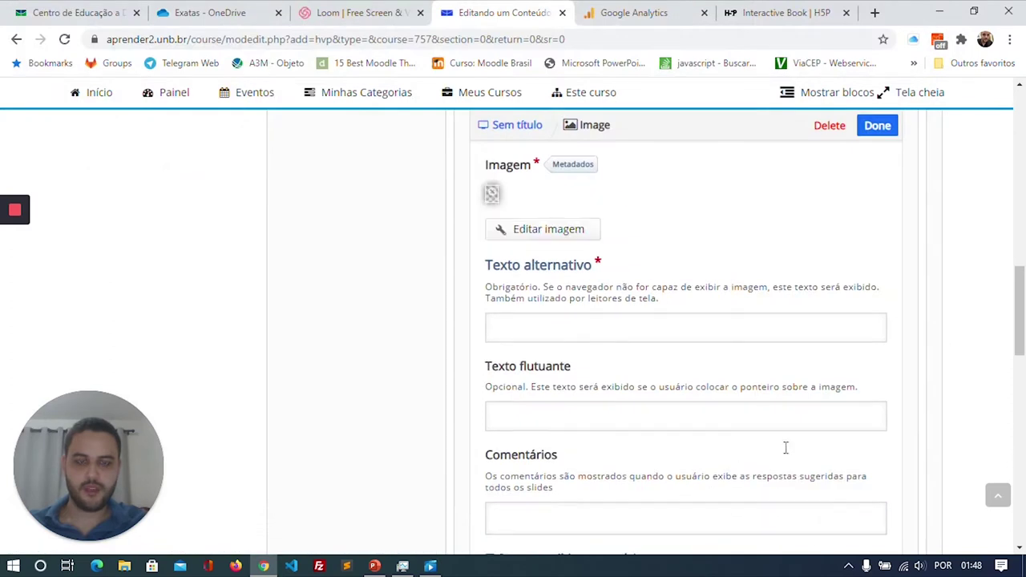
scroll(630, 281, "down", 3)
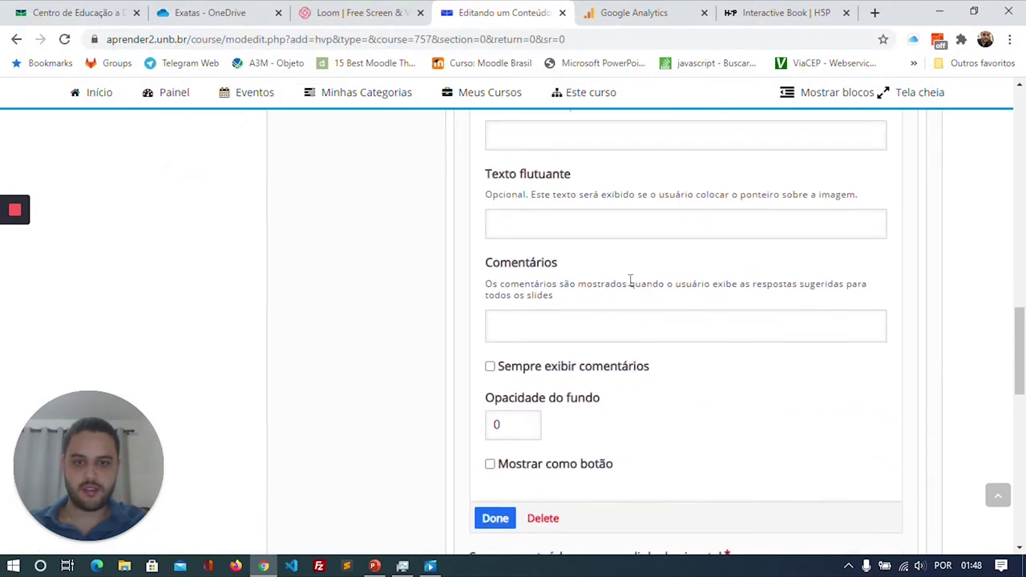
scroll(593, 378, "down", 2)
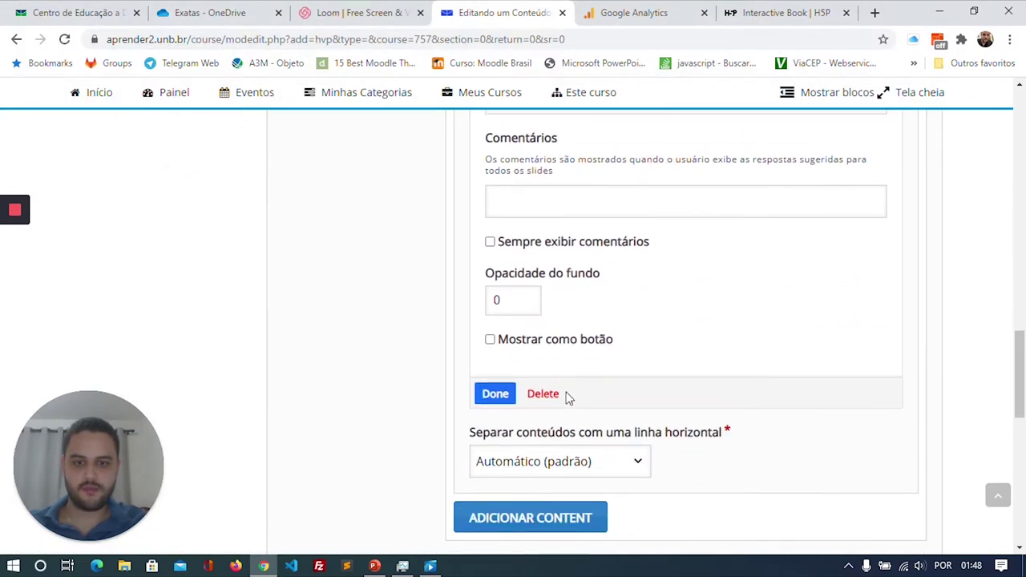
left_click(496, 395)
- Move the green background image to the slide's upper-left corner and stretch it to the slide's full width and height
left_click_drag(639, 336, 516, 266)
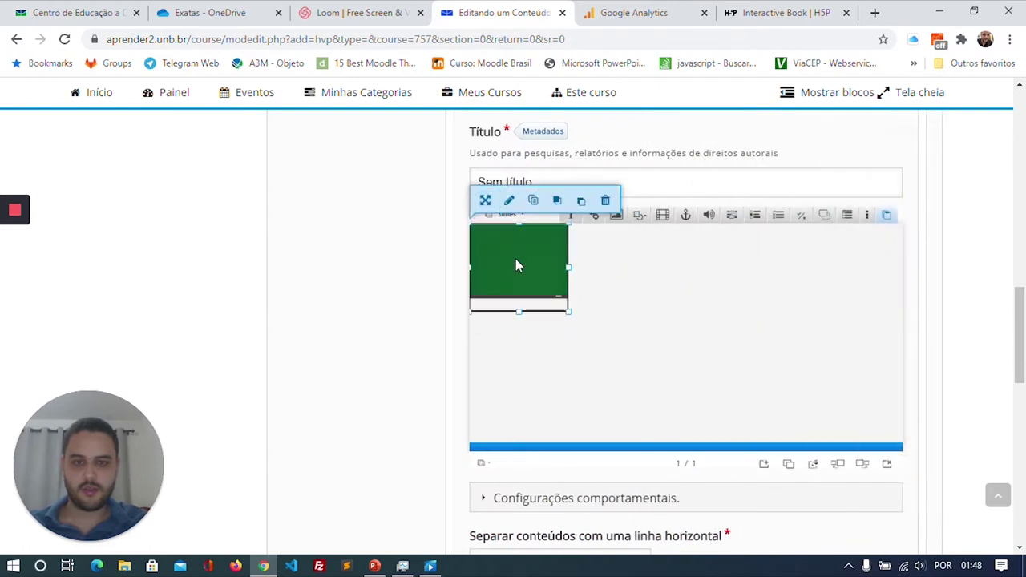
left_click_drag(568, 313, 762, 469)
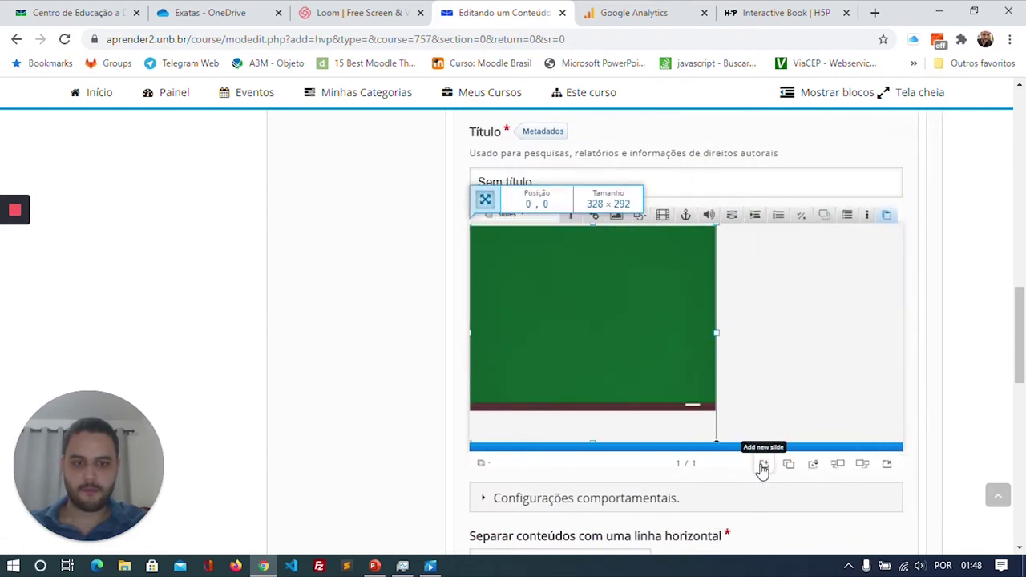
left_click_drag(716, 333, 930, 348)
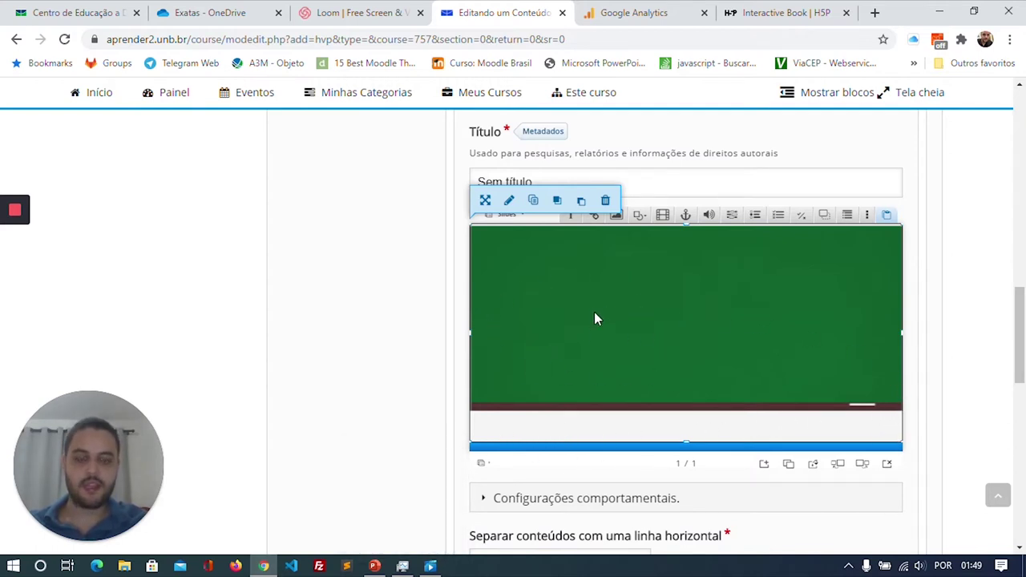
- Reopen the background image element for replacement and open Imagem1.png from the Desktop in Paint 3D
double_click(692, 307)
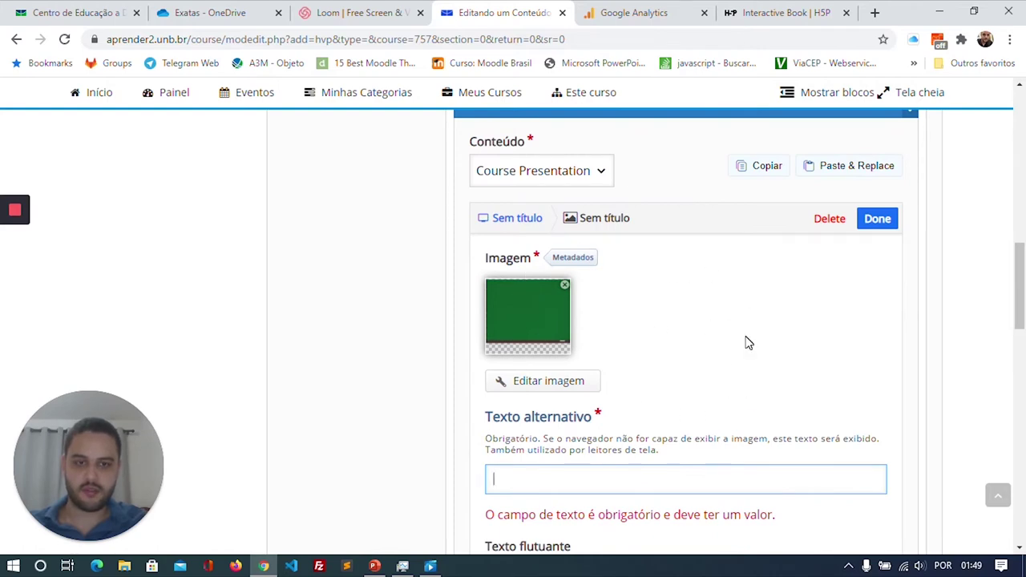
left_click(522, 321)
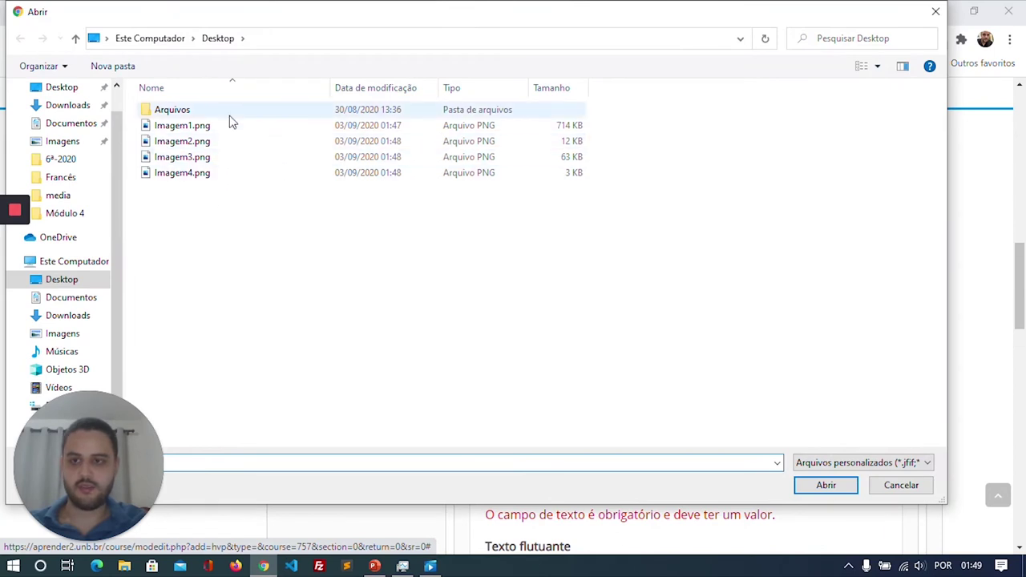
left_click(172, 133)
right_click(171, 133)
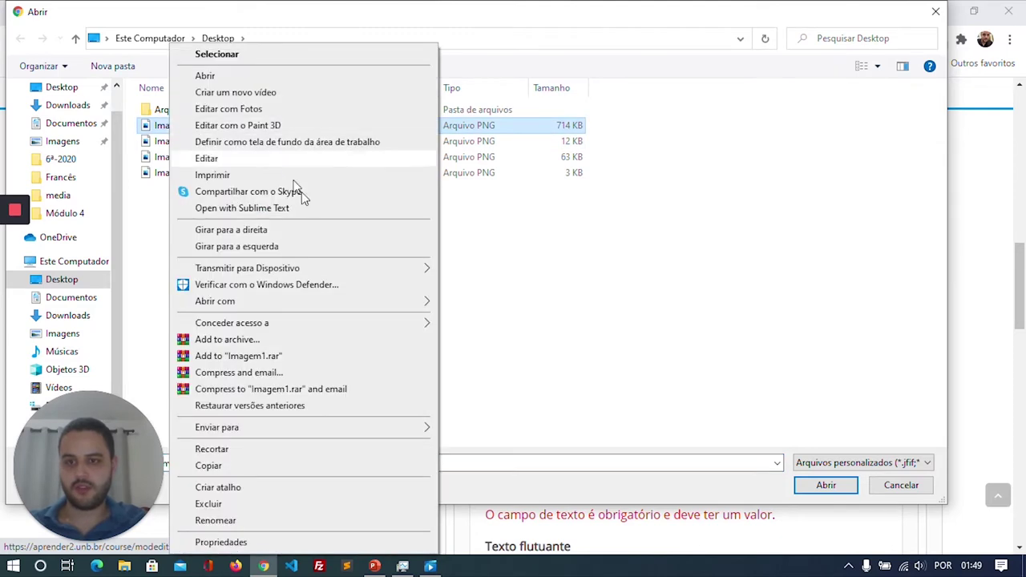
mouse_move(378, 304)
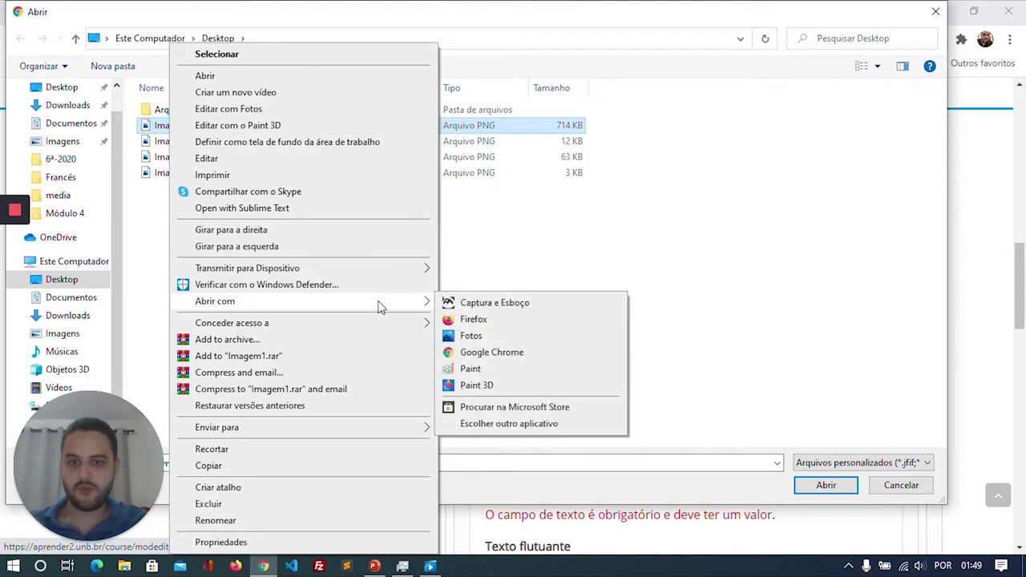
left_click(480, 386)
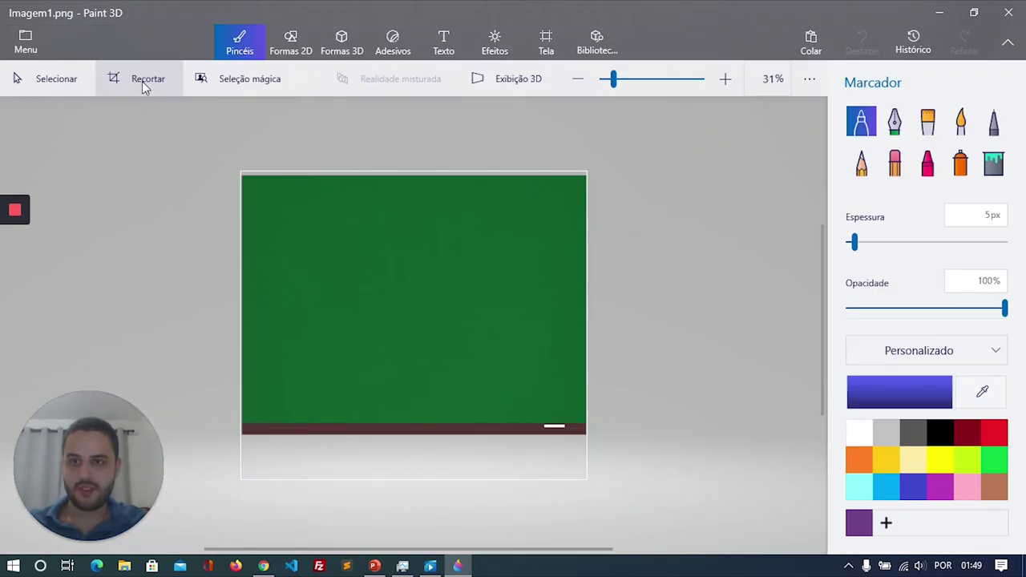
- Crop the empty strips above and below the green board to 1500 × 1097 px, save Imagem1.png and close Paint 3D
left_click(142, 81)
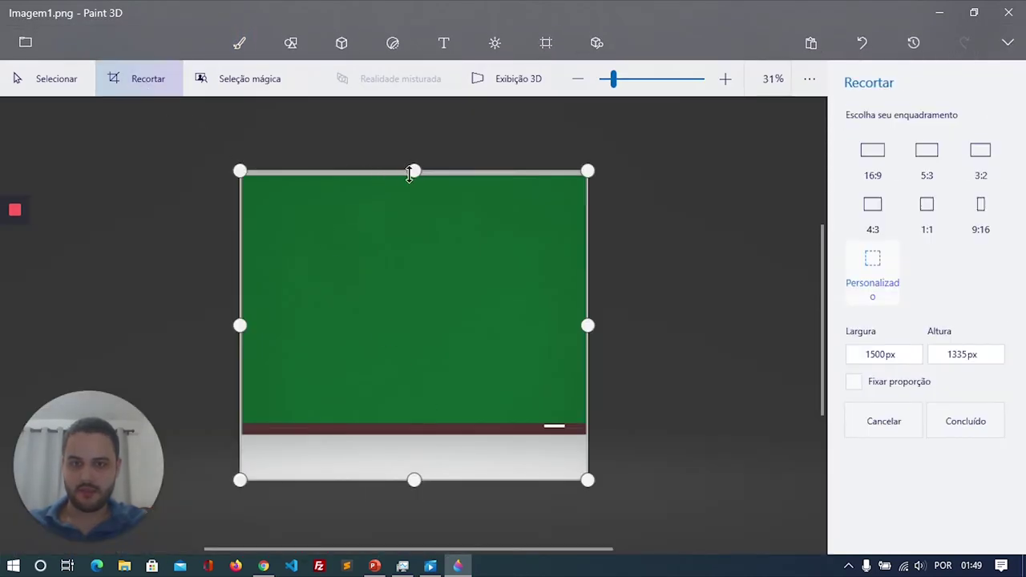
left_click_drag(416, 170, 414, 178)
left_click_drag(413, 479, 414, 434)
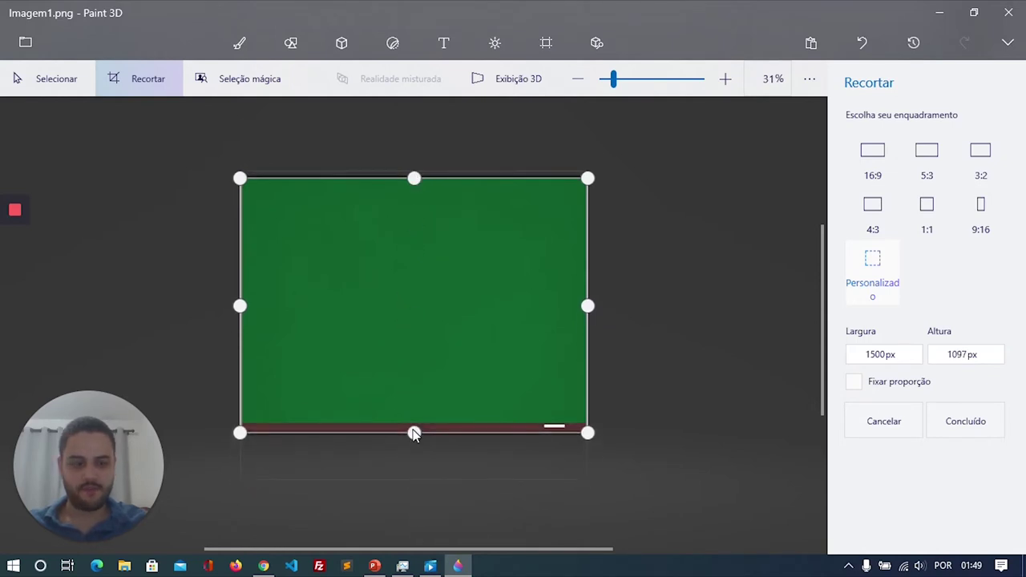
key("Return")
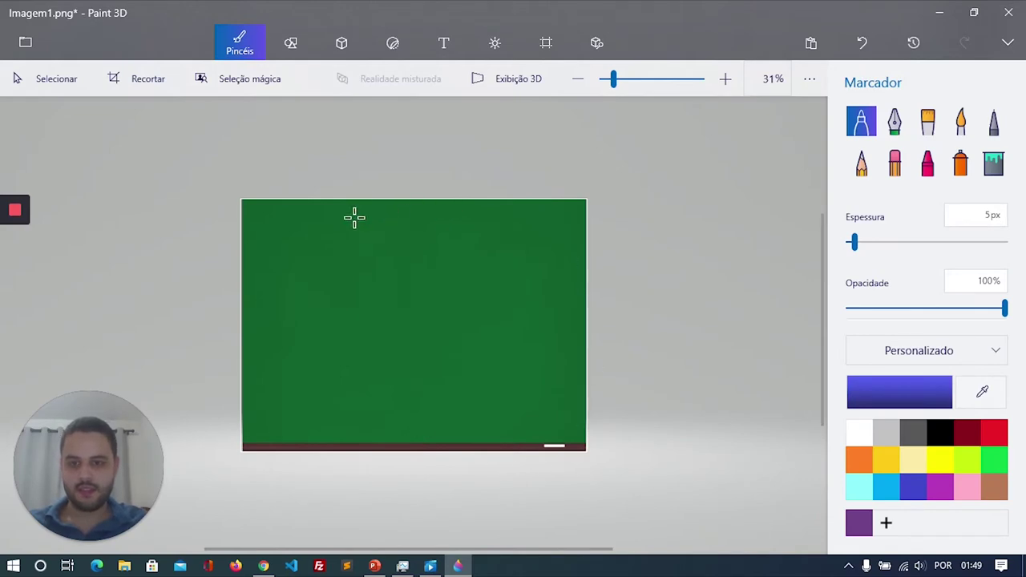
key("ctrl+s")
left_click(1008, 12)
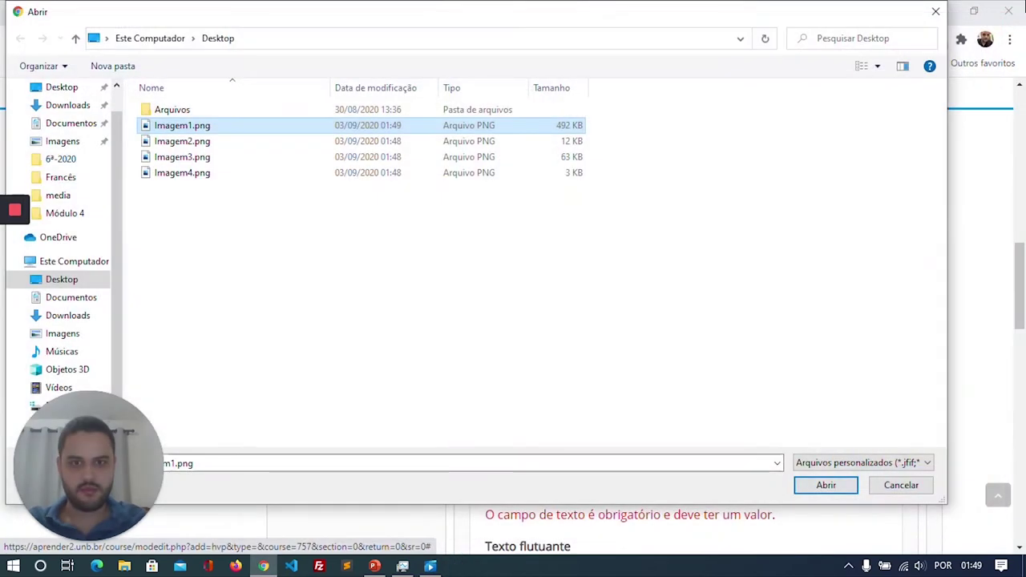
- Replace the background image with the cropped Imagem1.png and stretch it across the full slide width
left_click(825, 484)
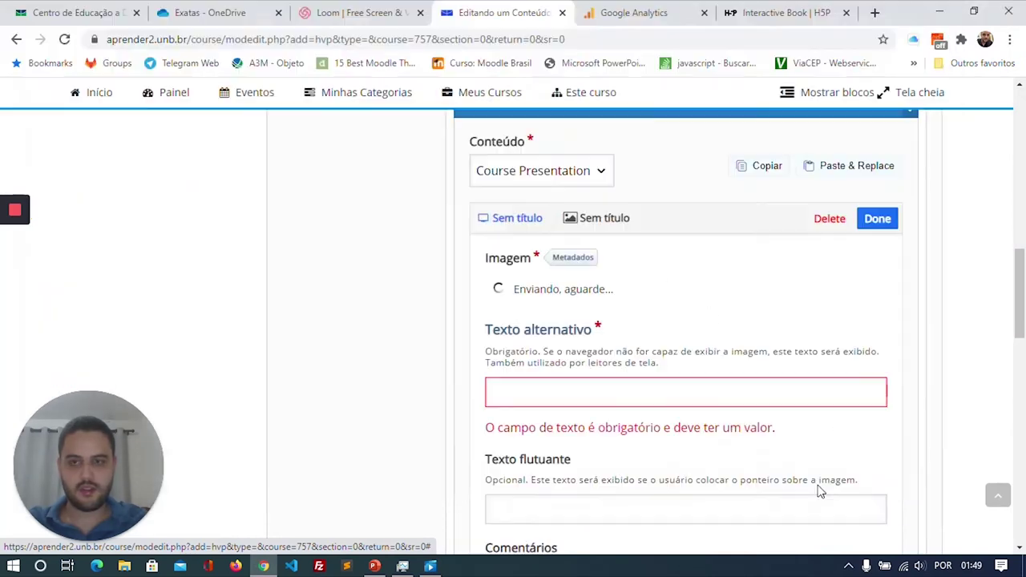
left_click(877, 219)
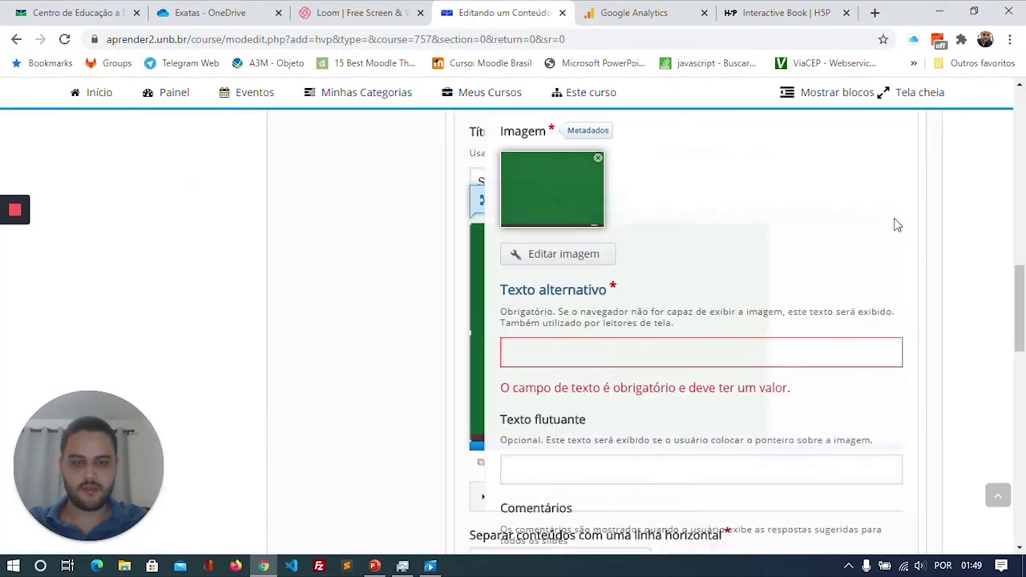
left_click_drag(774, 331, 928, 350)
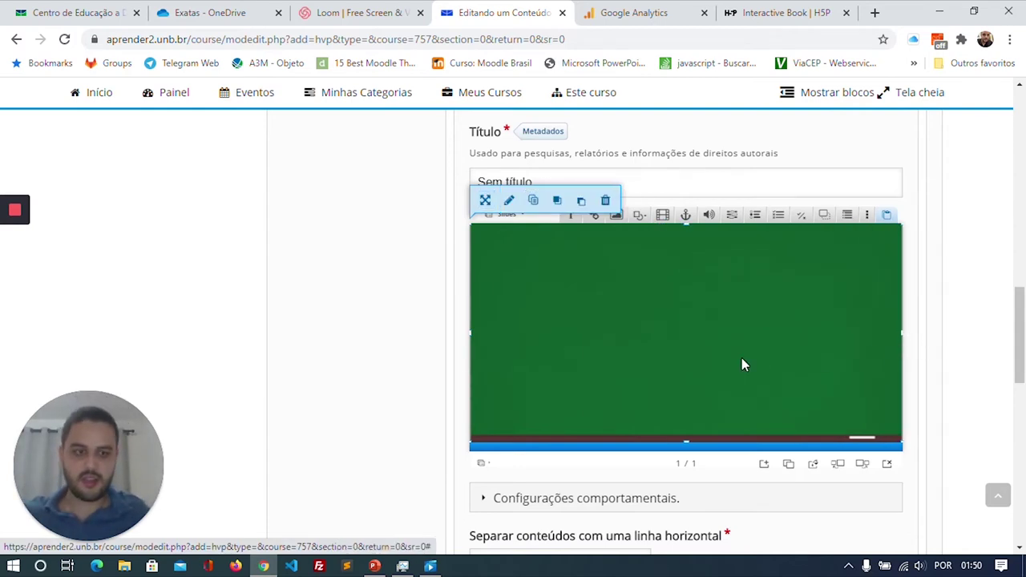
- Add a second image element to the slide using Imagem2.png from the Desktop
left_click(625, 225)
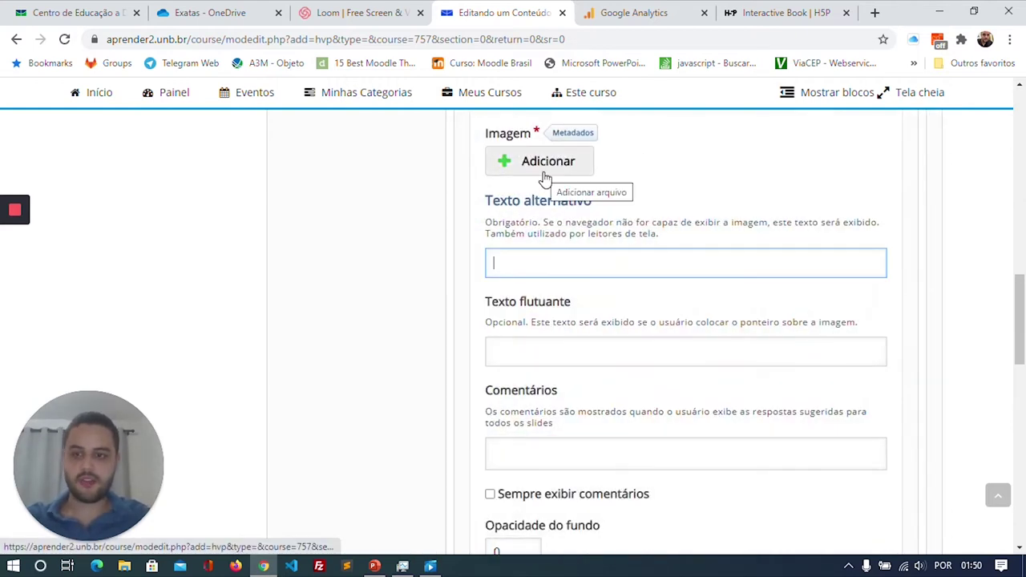
left_click(541, 172)
left_click(544, 166)
left_click(222, 142)
left_click(829, 486)
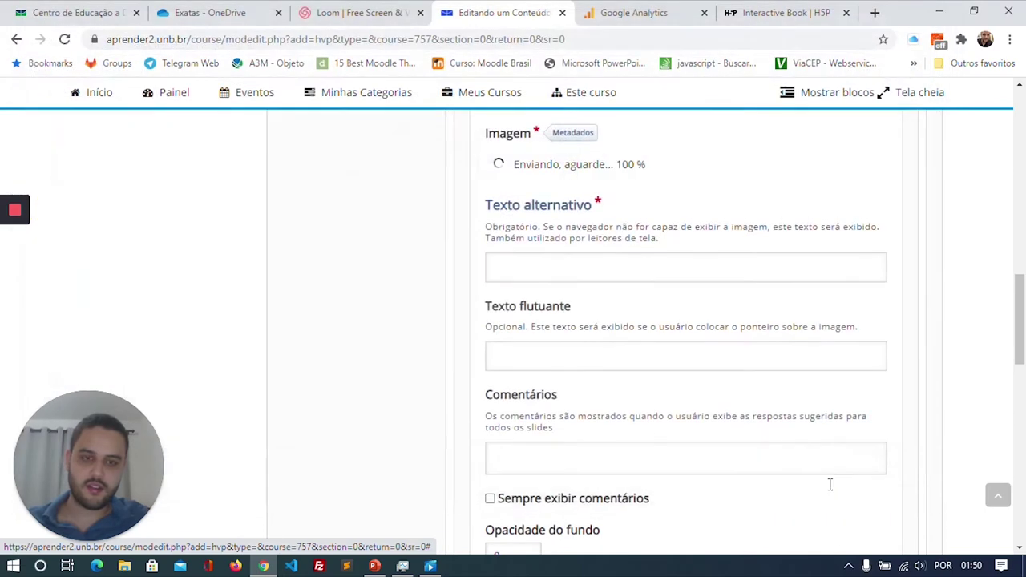
scroll(555, 291, "down", 5)
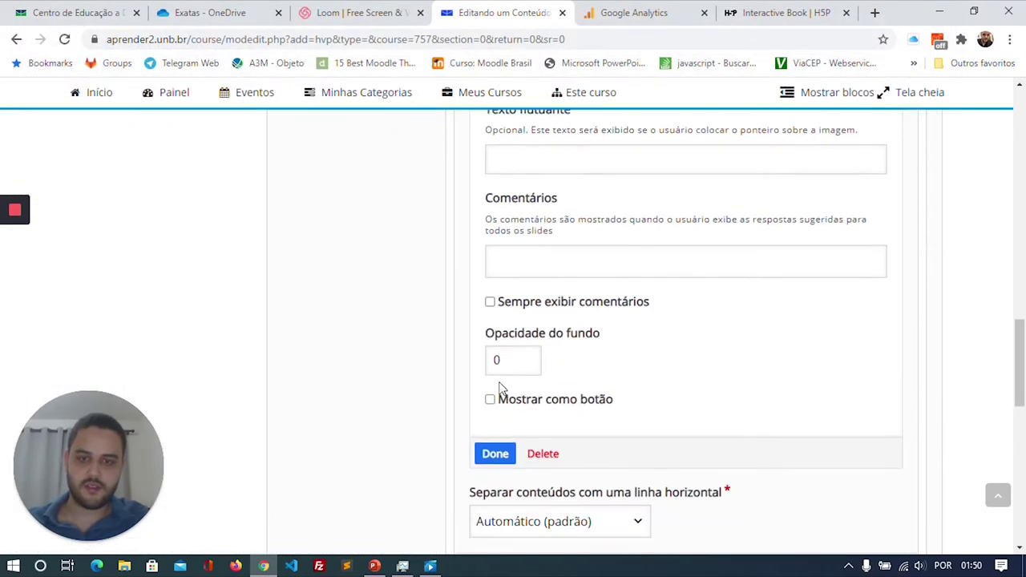
left_click(495, 363)
- Move the white corner frame to the slide's upper-left area and enlarge it to cover the whole green background
left_click_drag(646, 335, 524, 277)
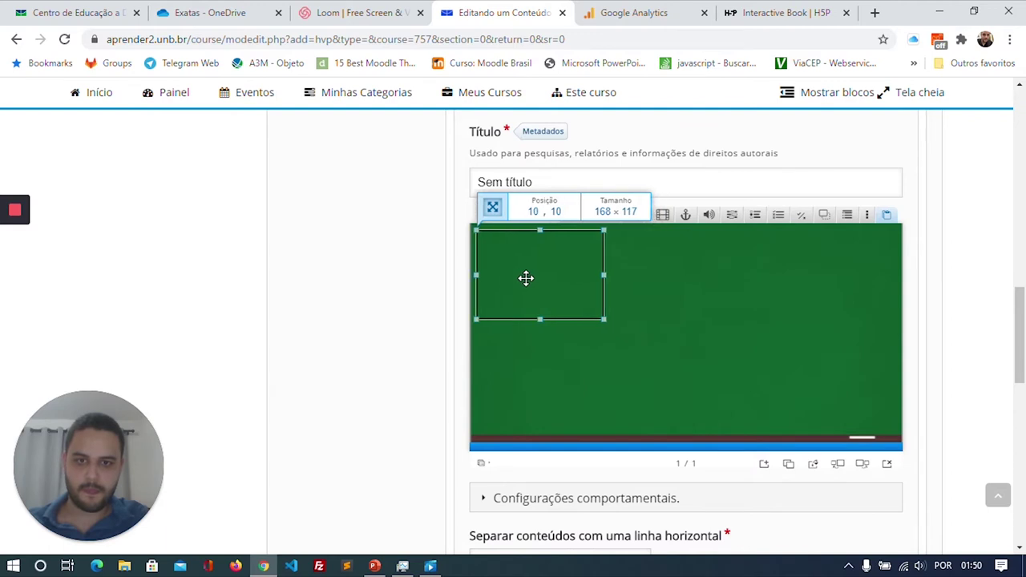
left_click_drag(607, 319, 757, 377)
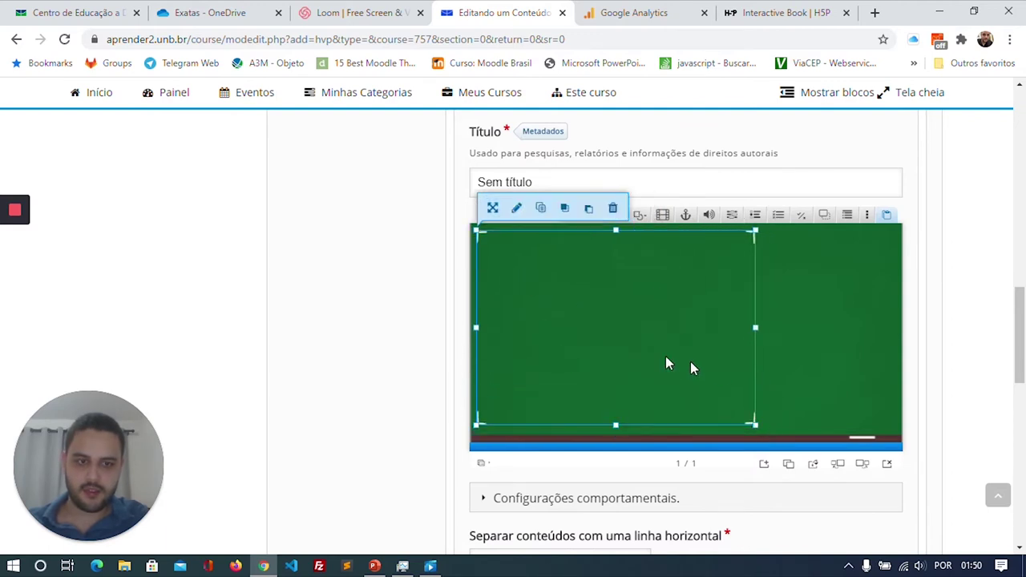
left_click_drag(755, 328, 890, 327)
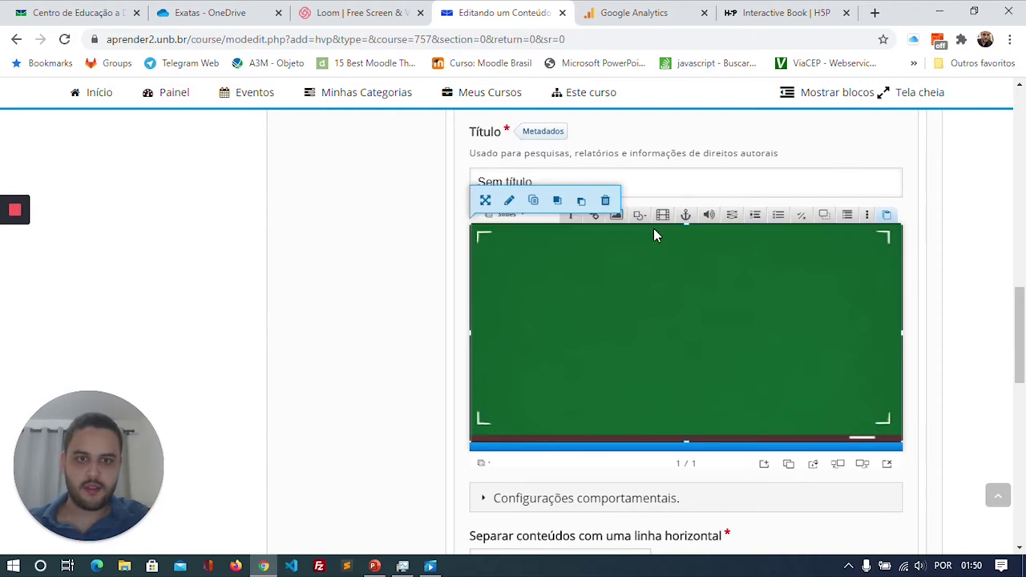
- Add Imagem3.png from the Desktop to the slide and place the drawing in the upper middle
left_click(615, 216)
left_click(527, 167)
left_click(214, 161)
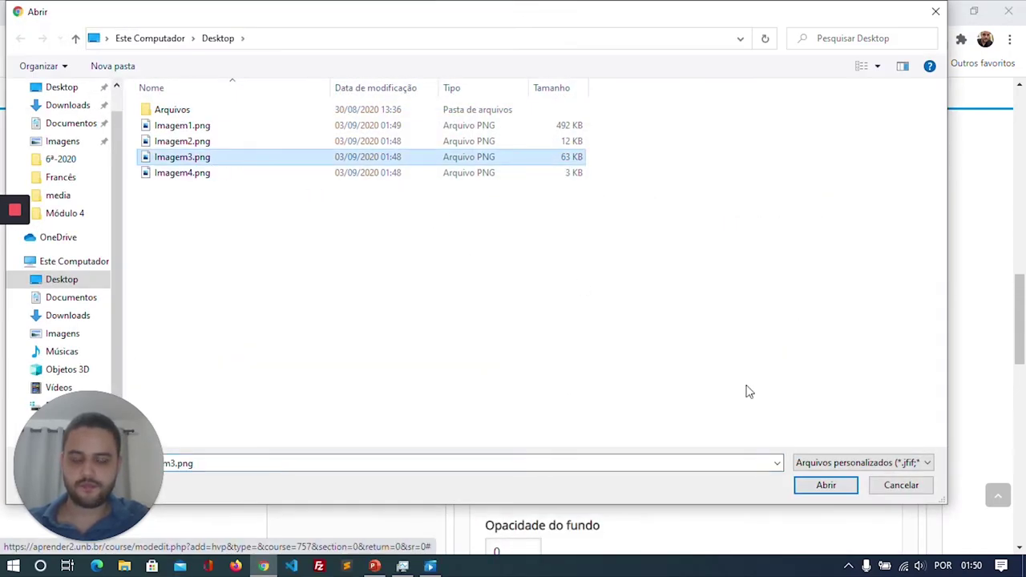
left_click(827, 485)
scroll(617, 295, "down", 3)
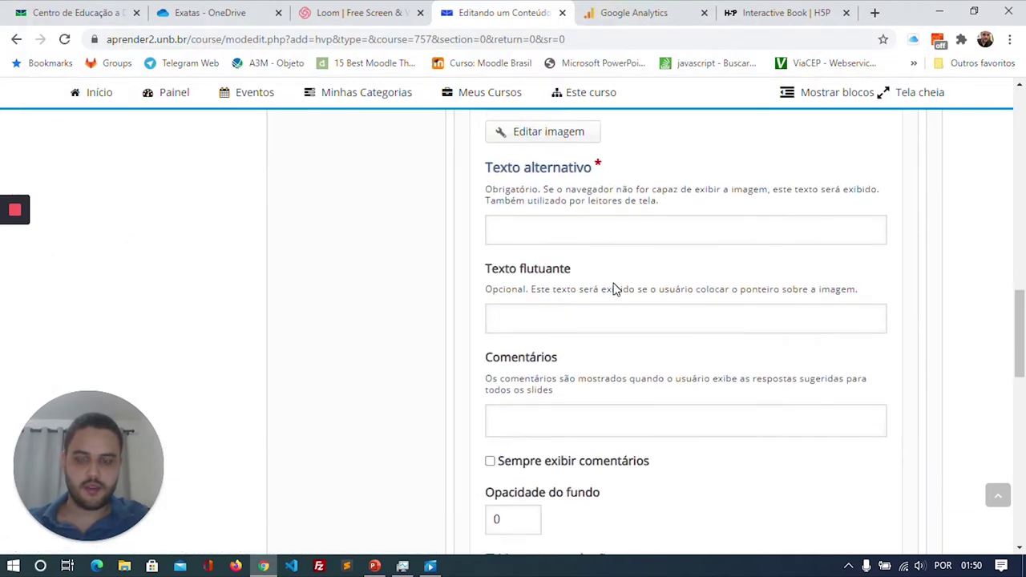
left_click_drag(662, 328, 703, 293)
- Add Imagem4.png from the Desktop to the slide and place the UnB logo, scaled down, in the slide's upper-right corner
double_click(632, 247)
left_click(537, 162)
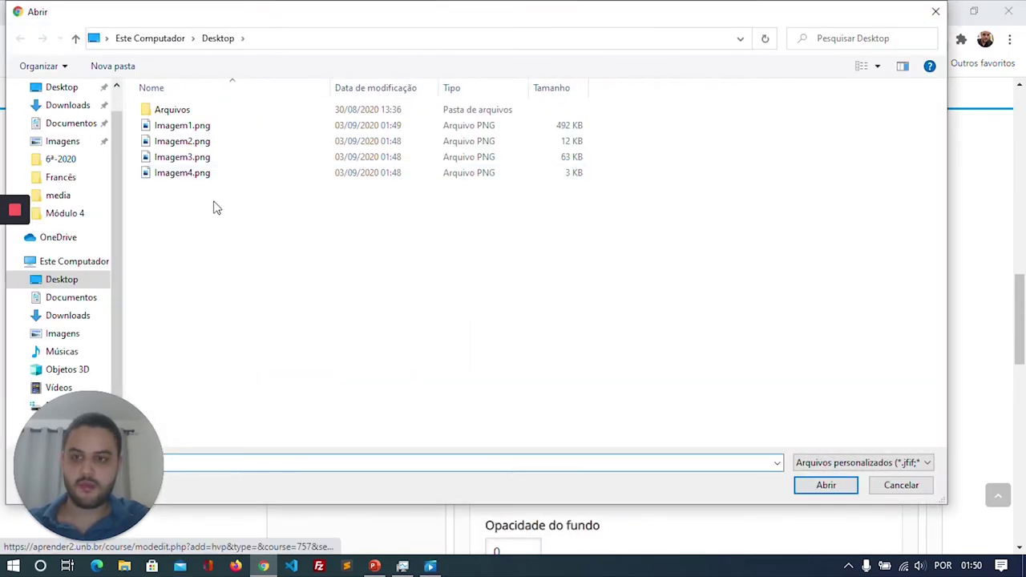
left_click(174, 178)
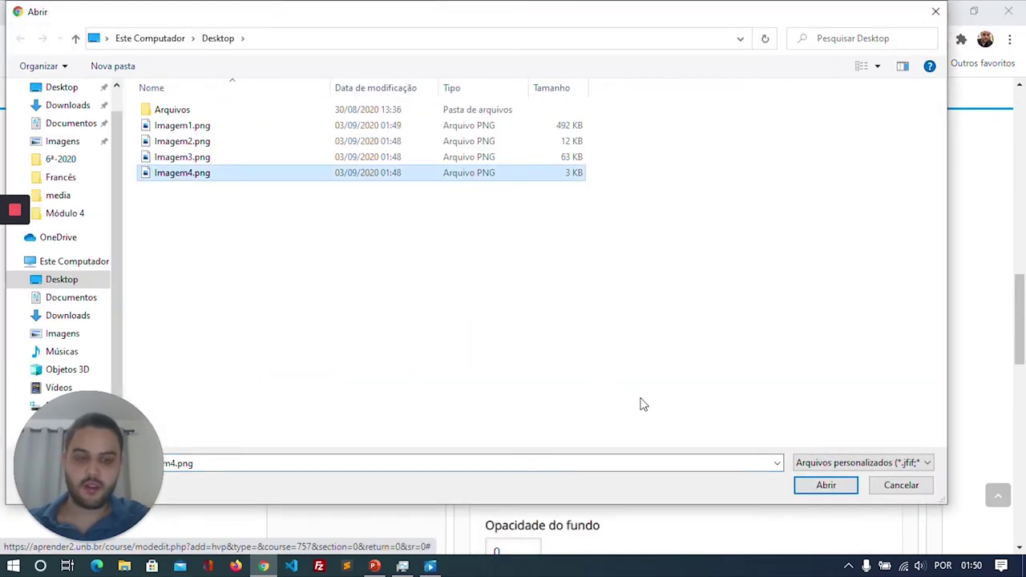
left_click(822, 488)
scroll(561, 289, "down", 5)
left_click(493, 340)
left_click_drag(699, 315, 888, 271)
left_click_drag(815, 298, 854, 264)
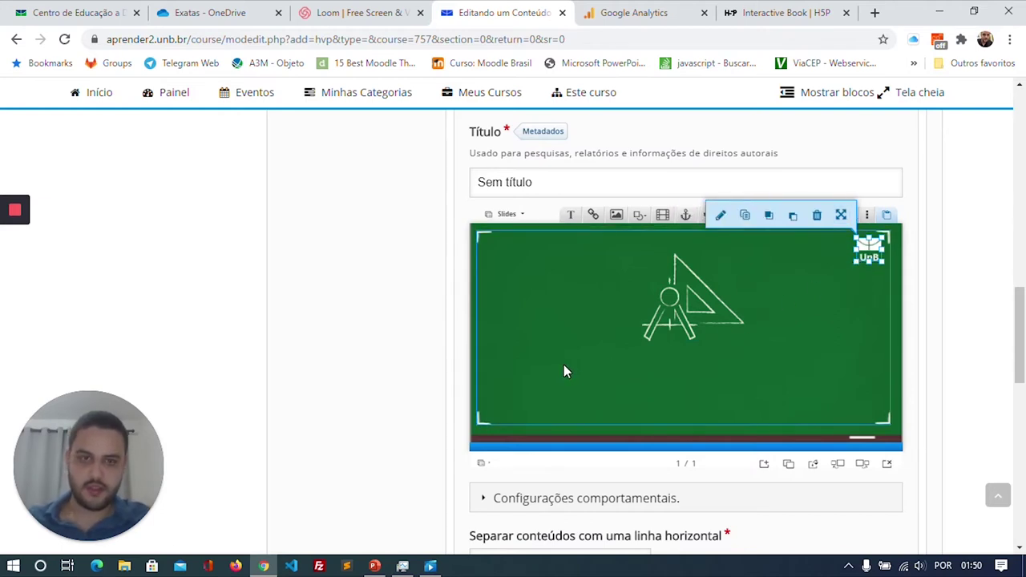
- Enlarge the compass and set-square drawing and move it up in the upper middle of the slide
left_click(691, 335)
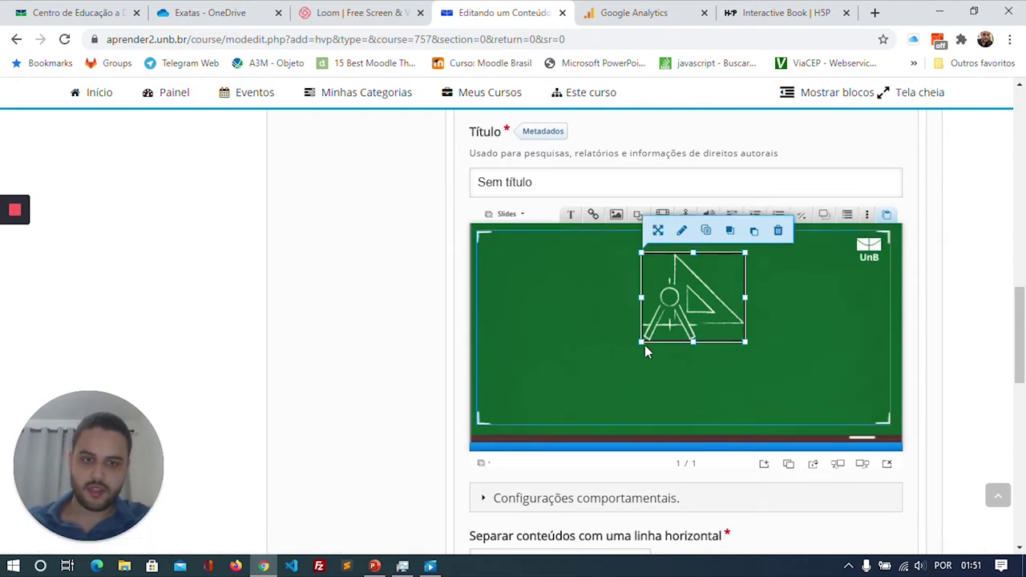
left_click_drag(641, 342, 611, 366)
left_click_drag(688, 323, 682, 301)
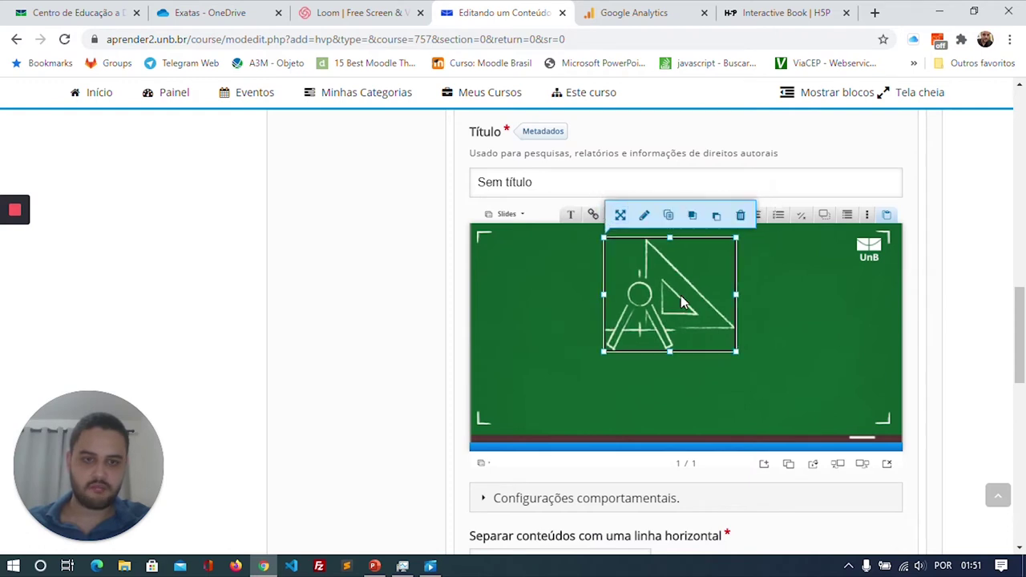
- Add a text element to the slide reading APRESENTAÇÃO and colour the text white (Branco)
left_click(568, 216)
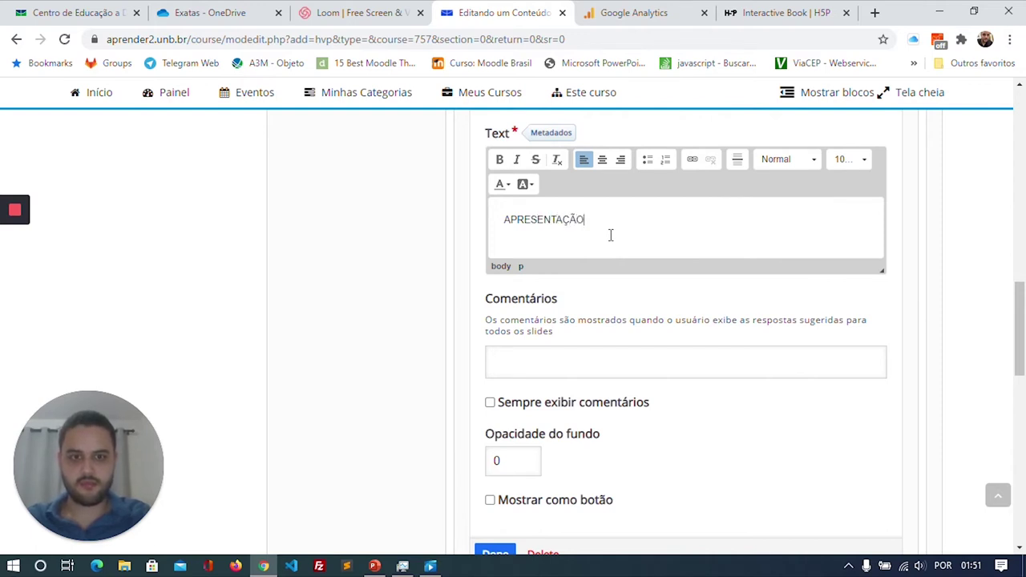
double_click(581, 223)
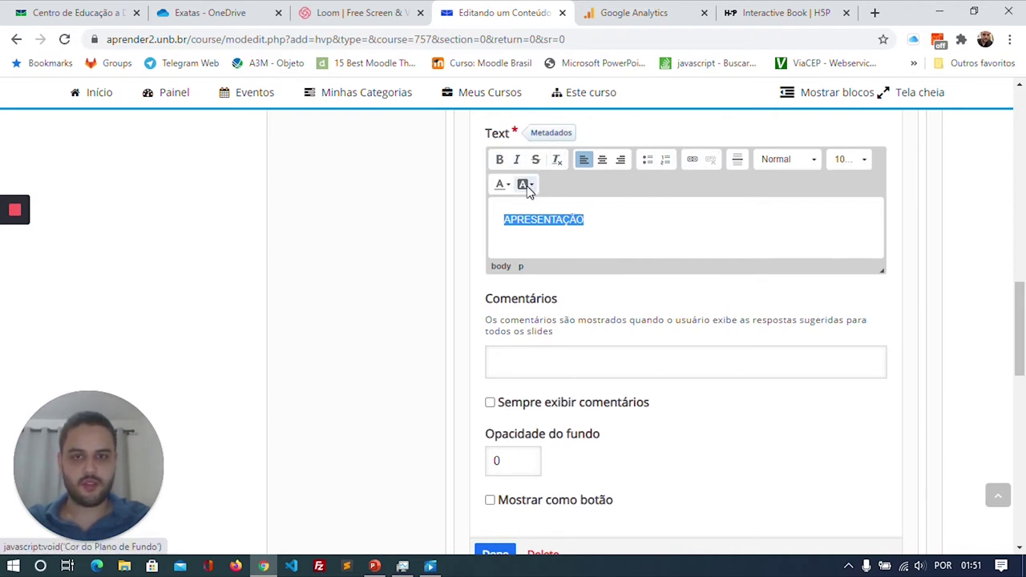
scroll(682, 243, "up", 2)
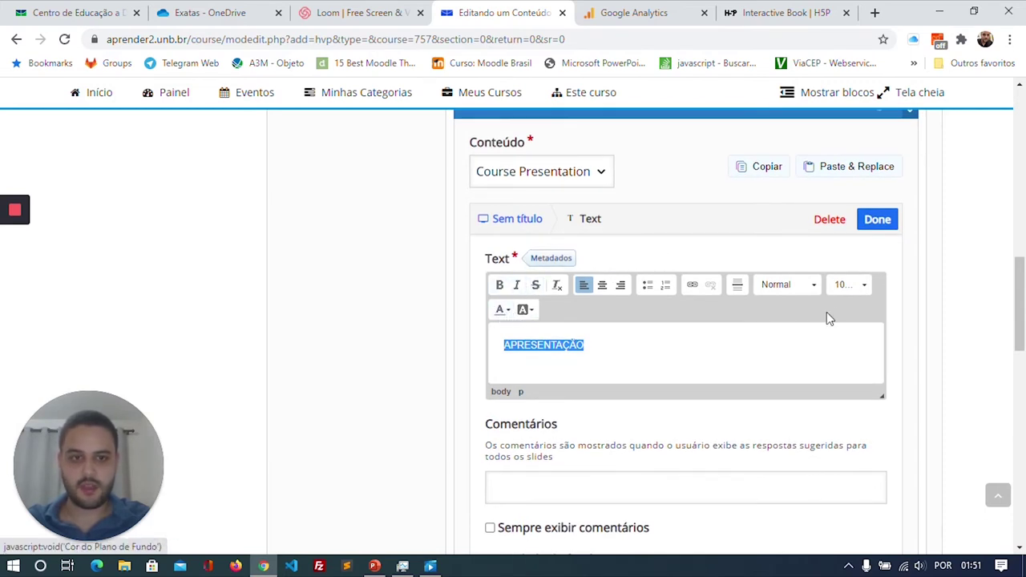
left_click(500, 311)
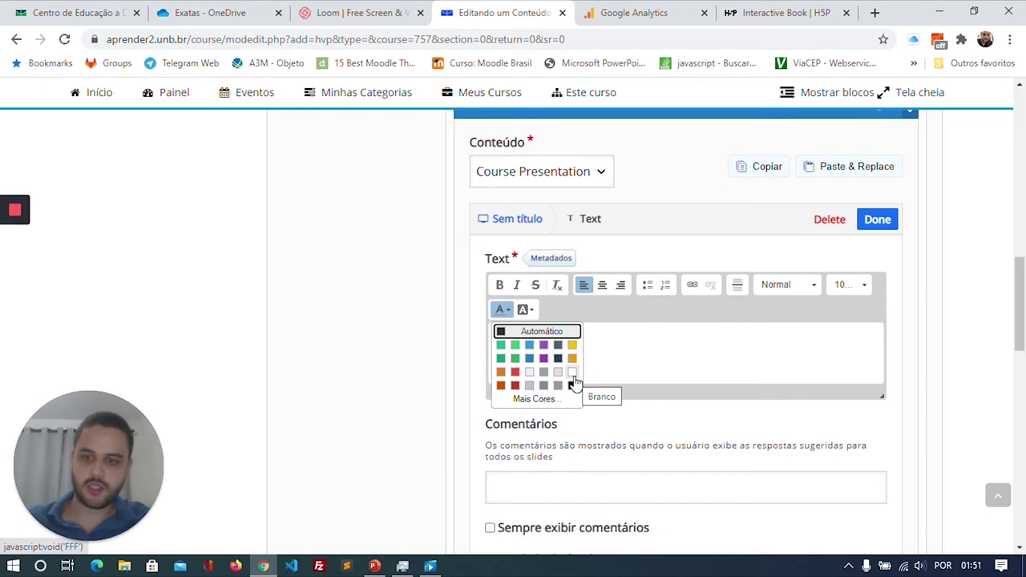
left_click(573, 375)
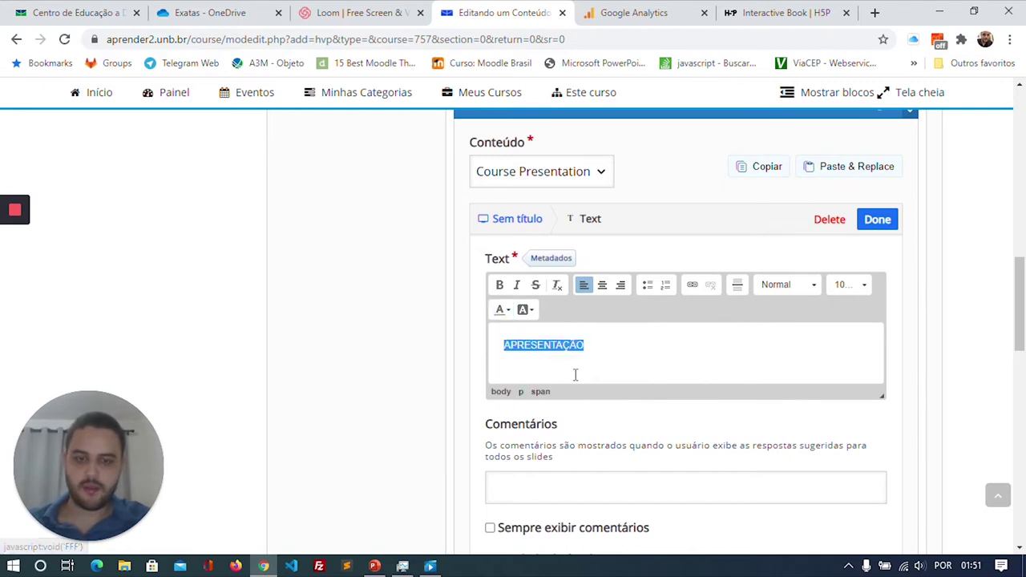
left_click(667, 362)
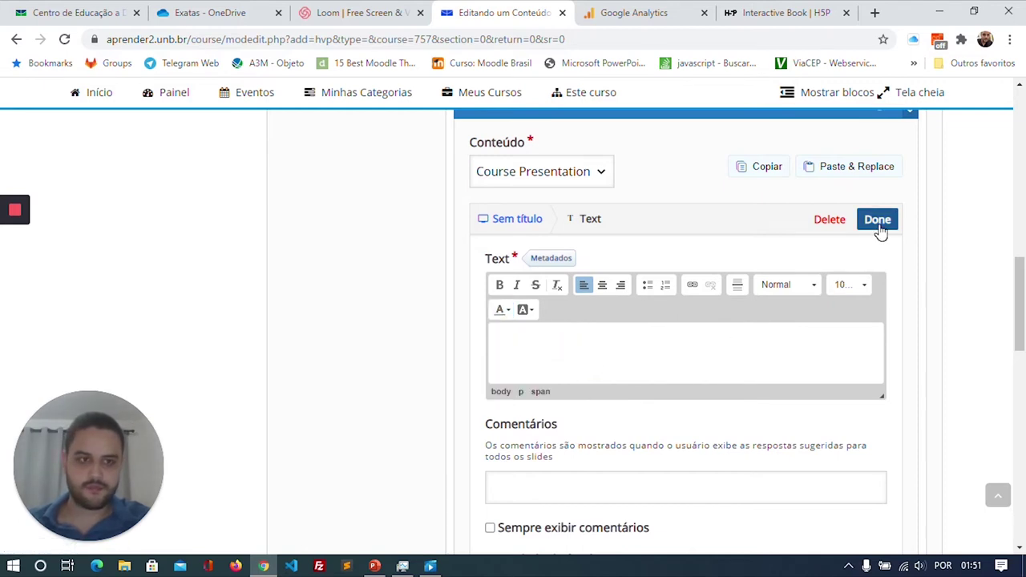
- Set the APRESENTAÇÃO text to 300% size and bold, and place it on the slide
triple_click(682, 349)
left_click(839, 287)
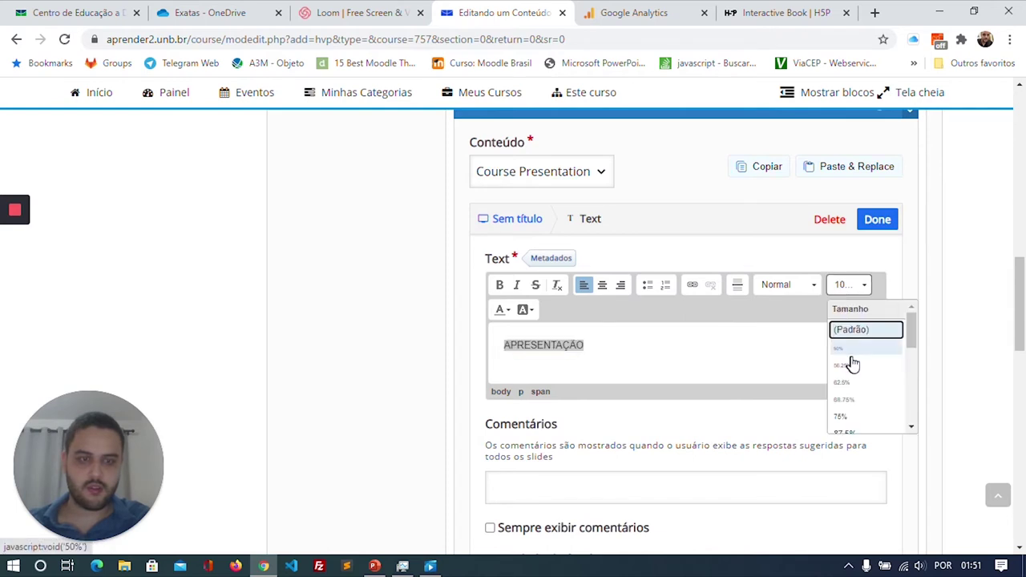
scroll(851, 365, "down", 5)
left_click(873, 388)
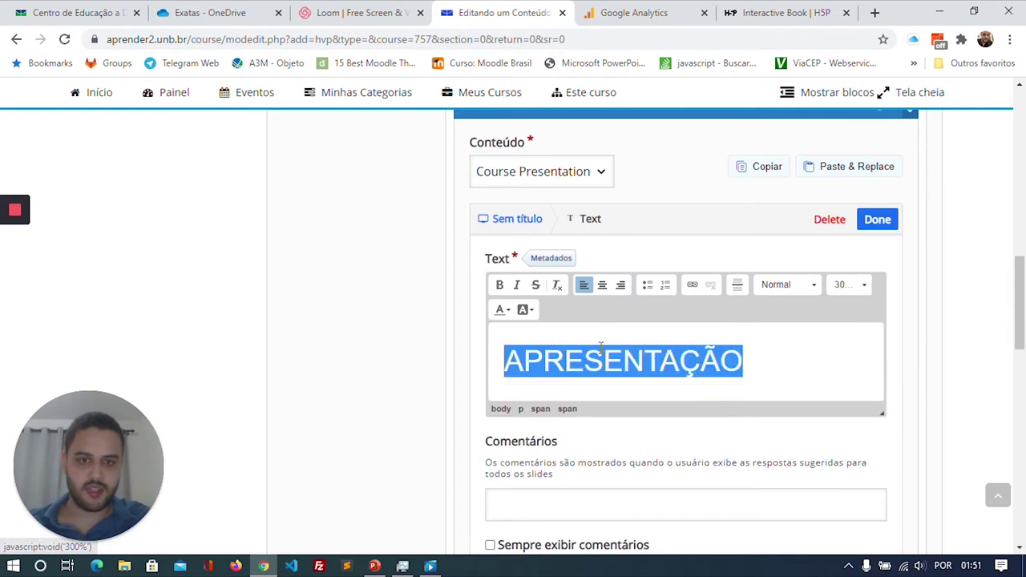
left_click(499, 284)
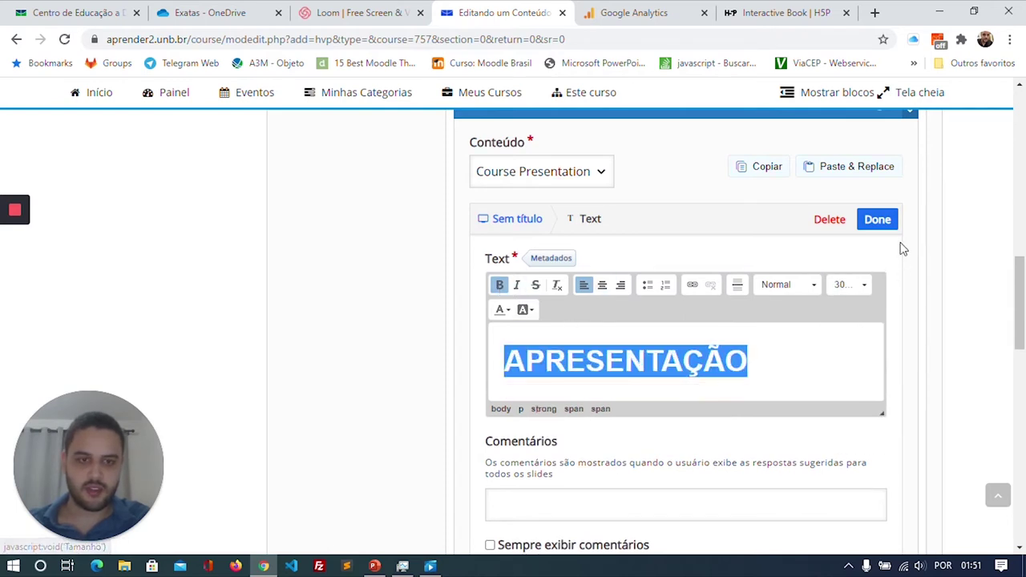
left_click(875, 220)
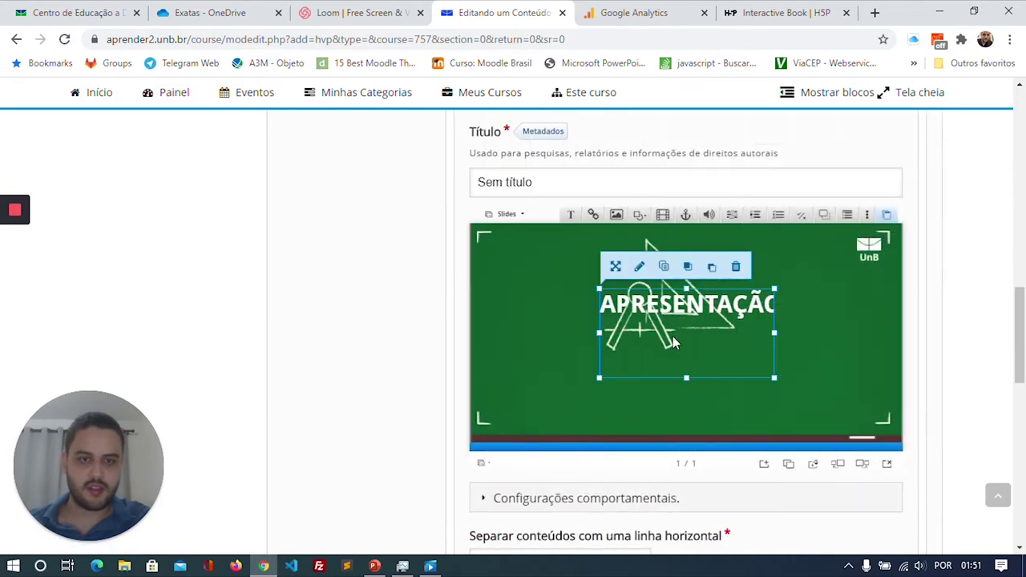
- Widen the APRESENTAÇÃO text box to nearly the full slide width and move it below the drawing
scroll(695, 322, "down", 2)
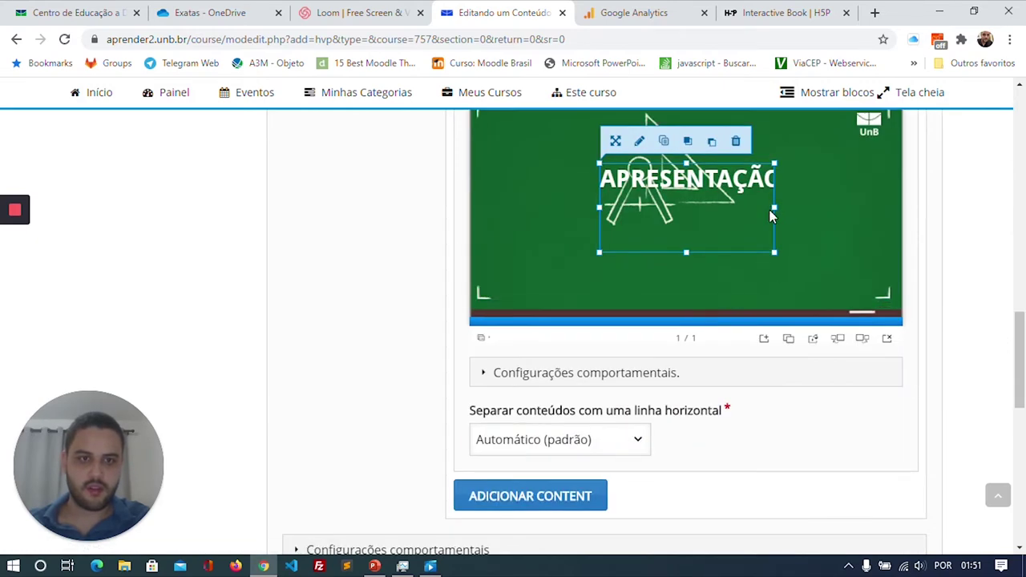
left_click_drag(771, 210, 878, 206)
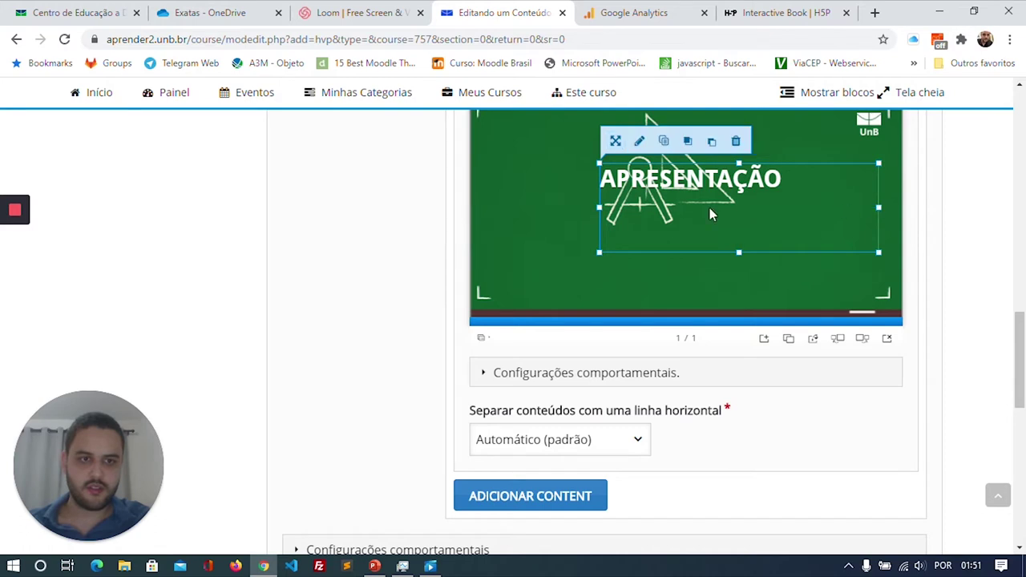
left_click_drag(599, 207, 492, 212)
left_click_drag(676, 192, 683, 249)
scroll(711, 297, "up", 2)
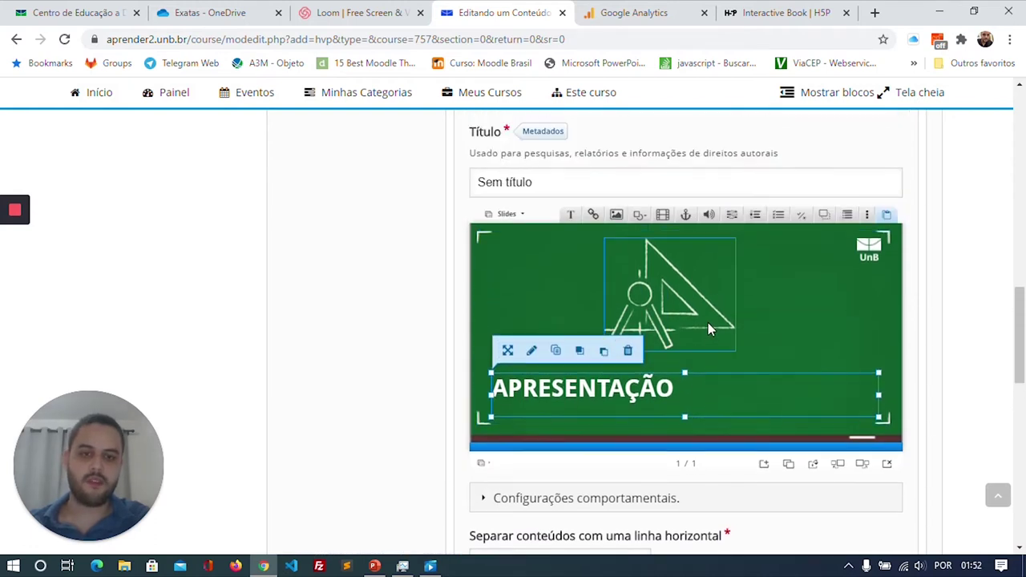
- Centre the APRESENTAÇÃO text within its text box
double_click(697, 400)
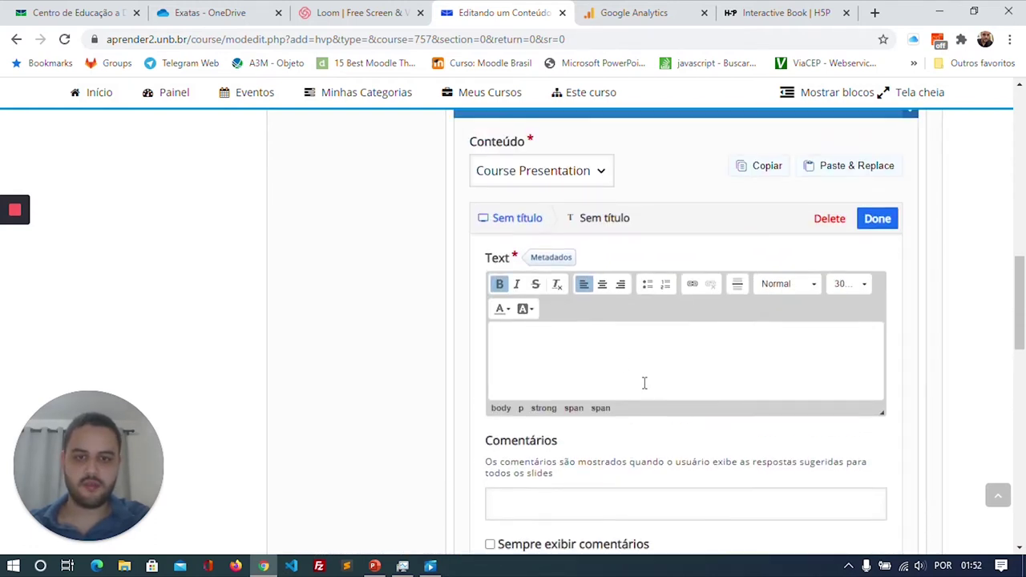
left_click(600, 287)
left_click(876, 219)
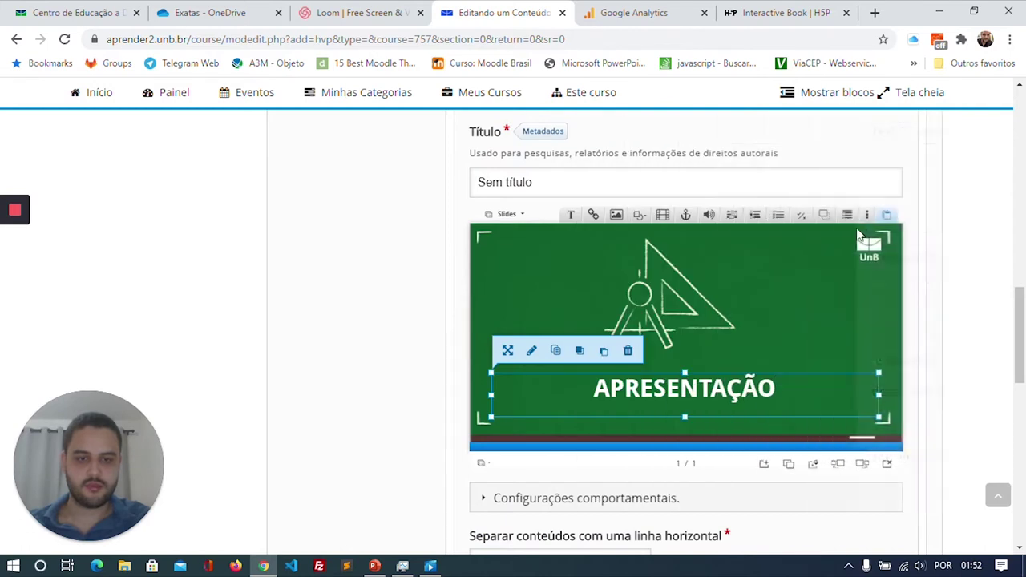
scroll(470, 286, "down", 2)
scroll(513, 241, "up", 2)
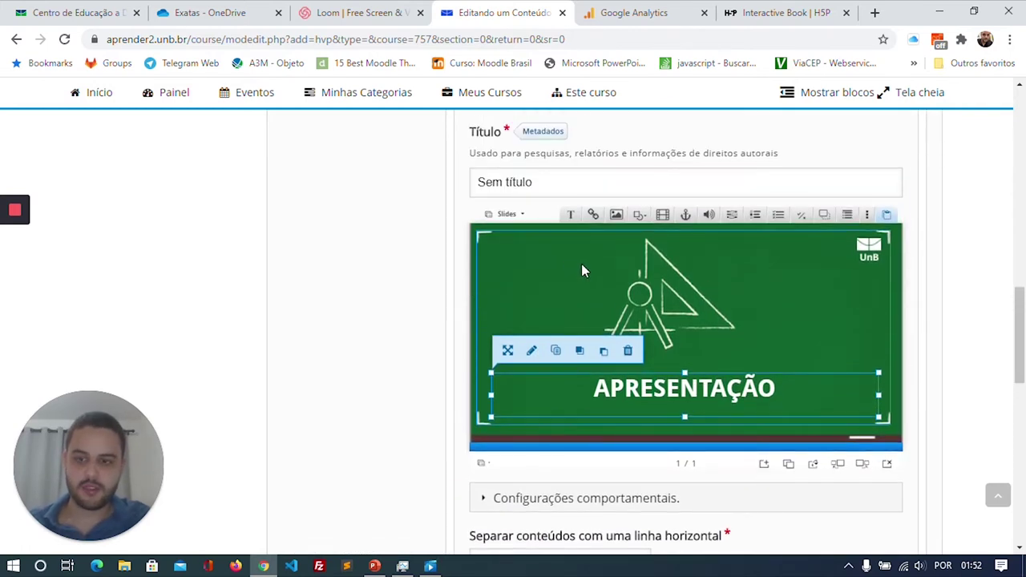
scroll(581, 271, "up", 2)
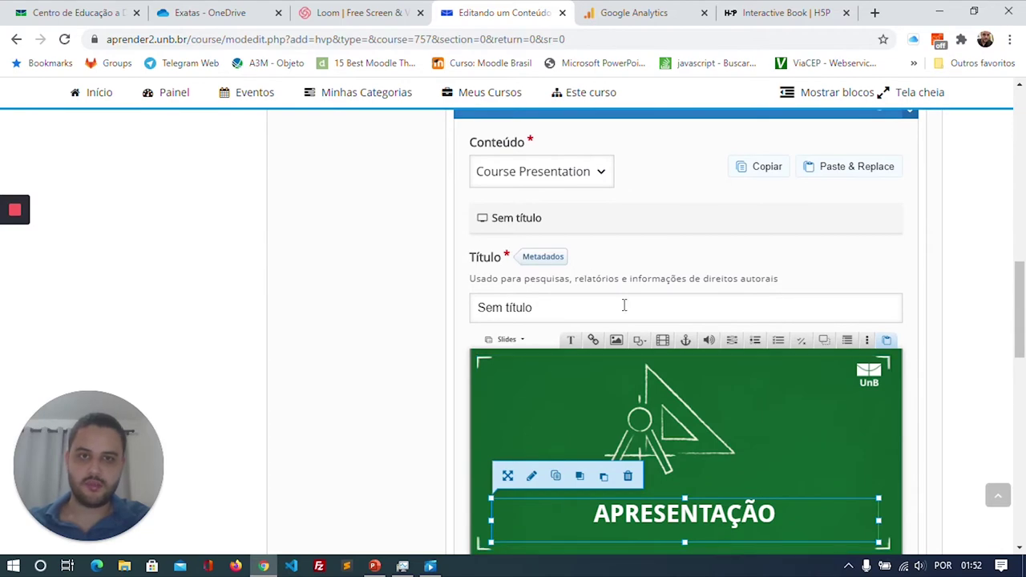
scroll(626, 301, "down", 4)
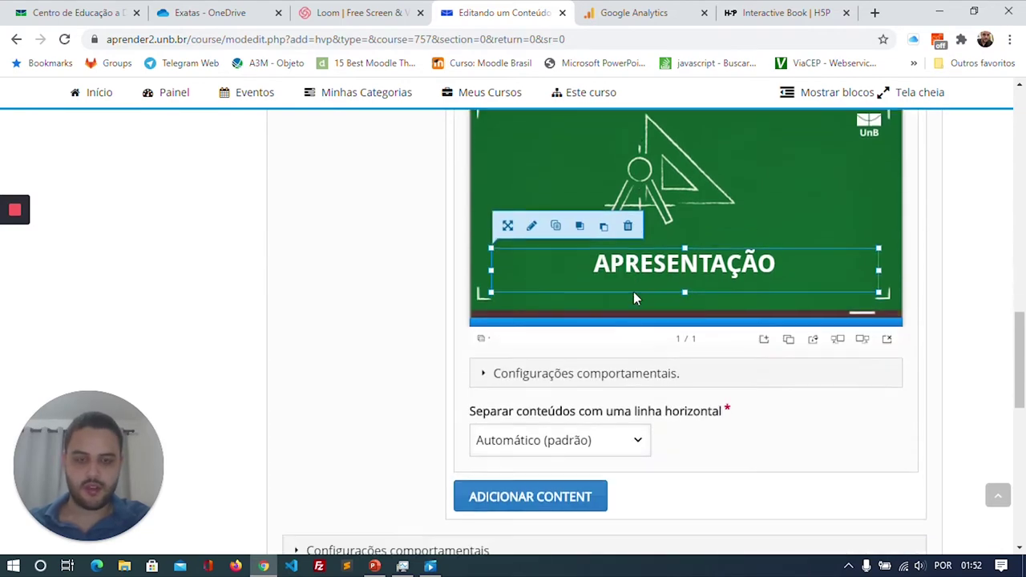
- Examine the banner, video and text layout of the Raspberries chapter in the H5P.org Interactive Book example, and return to the Moodle editing page
left_click(749, 10)
scroll(646, 232, "up", 5)
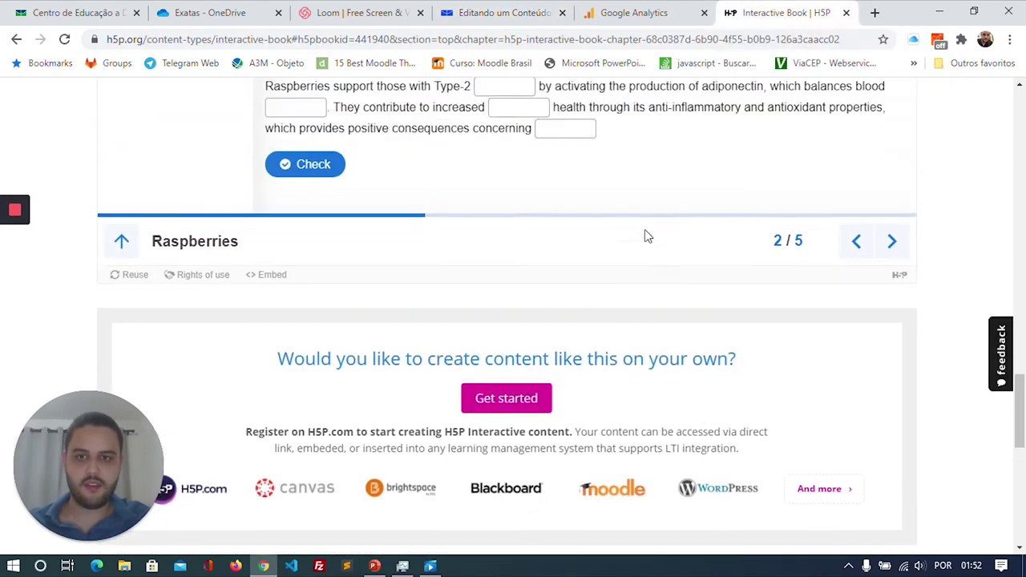
scroll(644, 235, "up", 10)
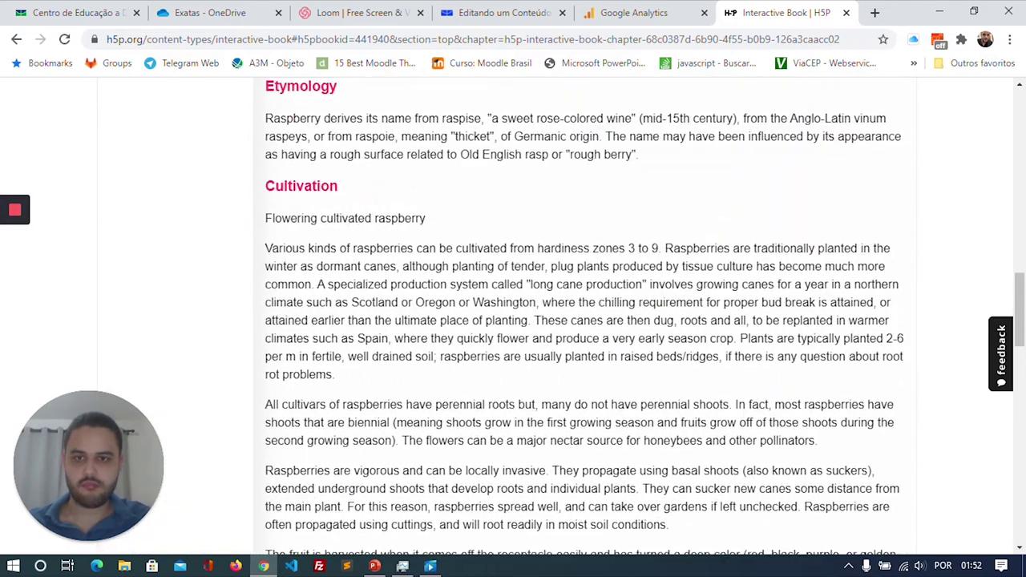
scroll(587, 246, "up", 8)
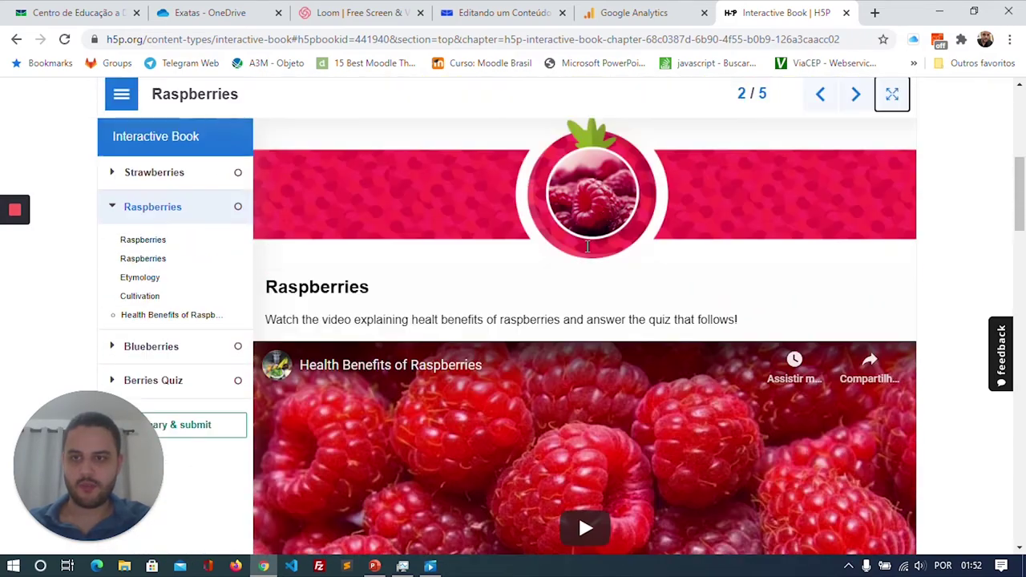
scroll(587, 252, "down", 2)
scroll(587, 253, "up", 2)
scroll(605, 248, "down", 1)
scroll(605, 248, "down", 3)
scroll(600, 149, "down", 2)
scroll(513, 302, "up", 4)
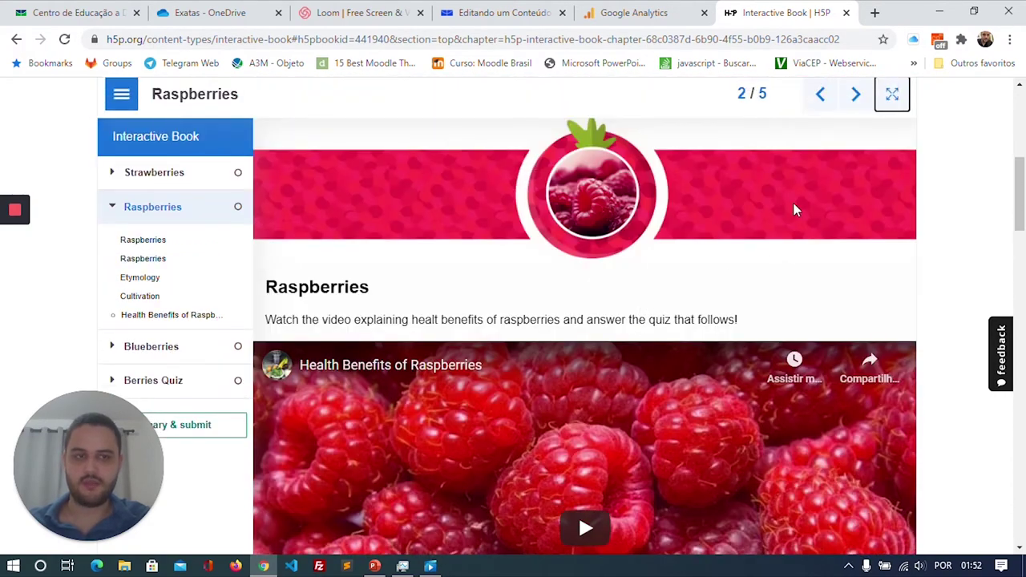
scroll(526, 287, "down", 1)
scroll(527, 287, "down", 4)
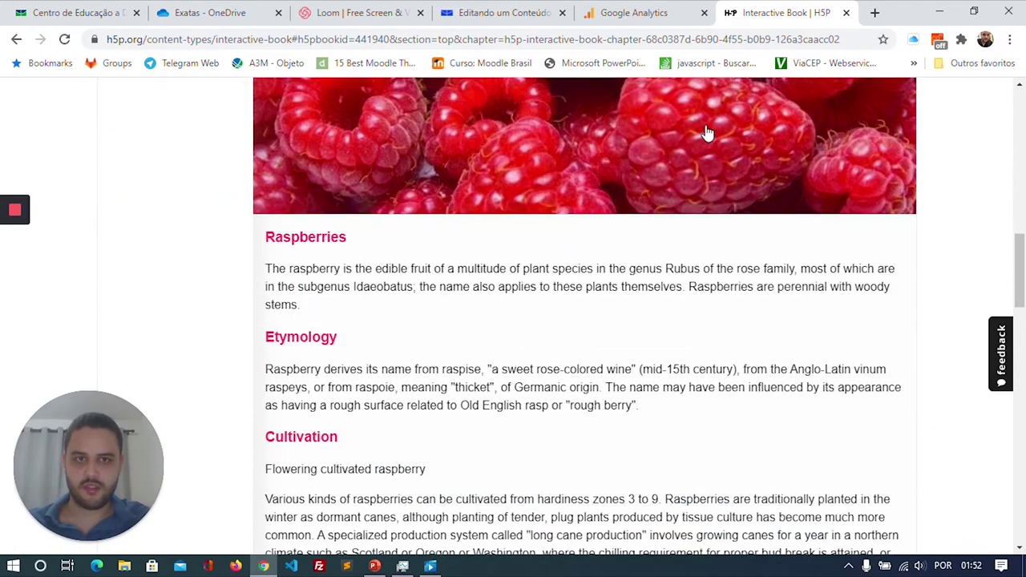
left_click(631, 10)
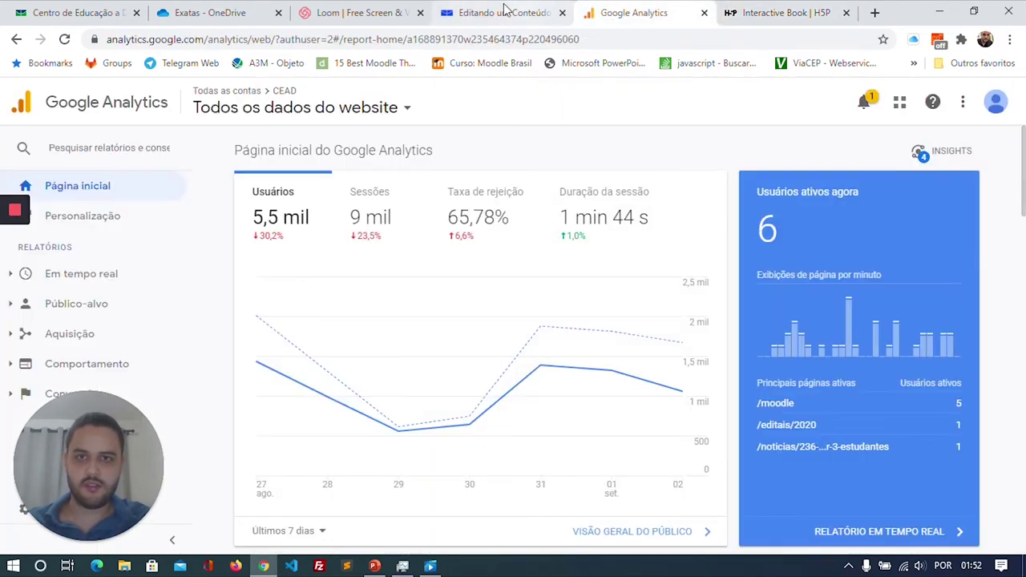
left_click(232, 8)
left_click(522, 10)
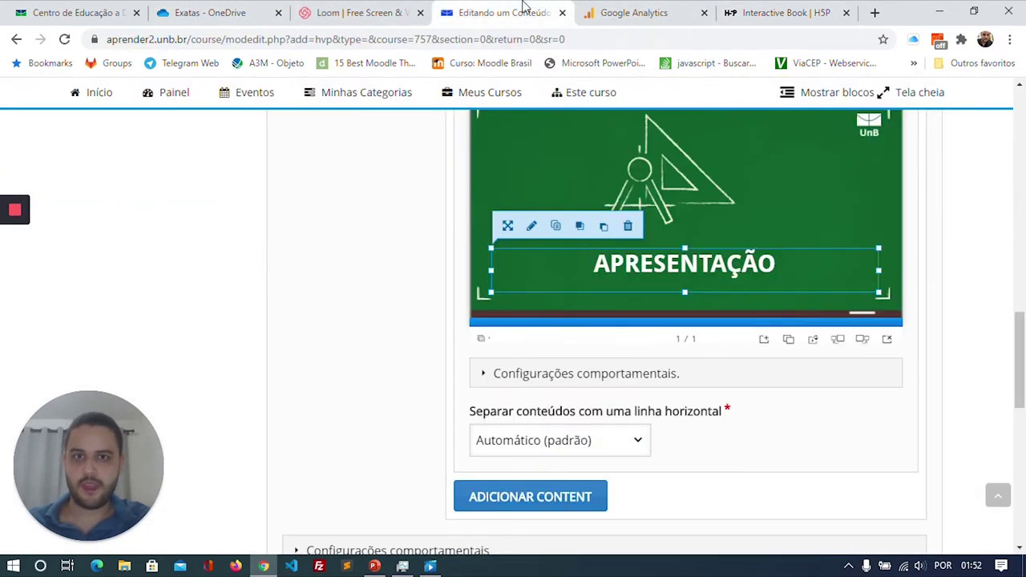
- Set the Course Presentation's horizontal line separation to "Sempre utilizar linha acima" and add a new content block below it in the chapter
scroll(692, 338, "up", 3)
scroll(691, 338, "down", 3)
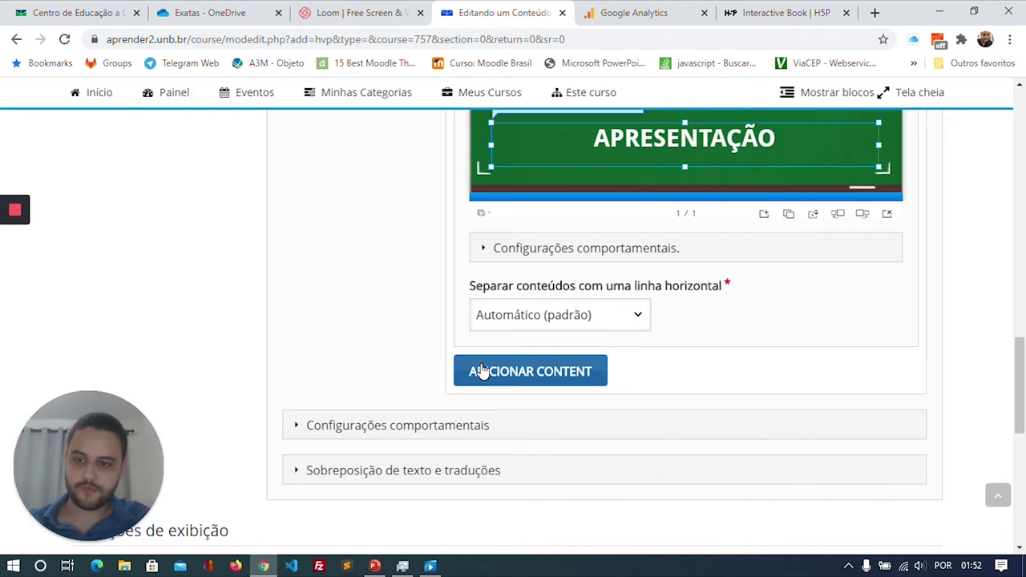
left_click(590, 323)
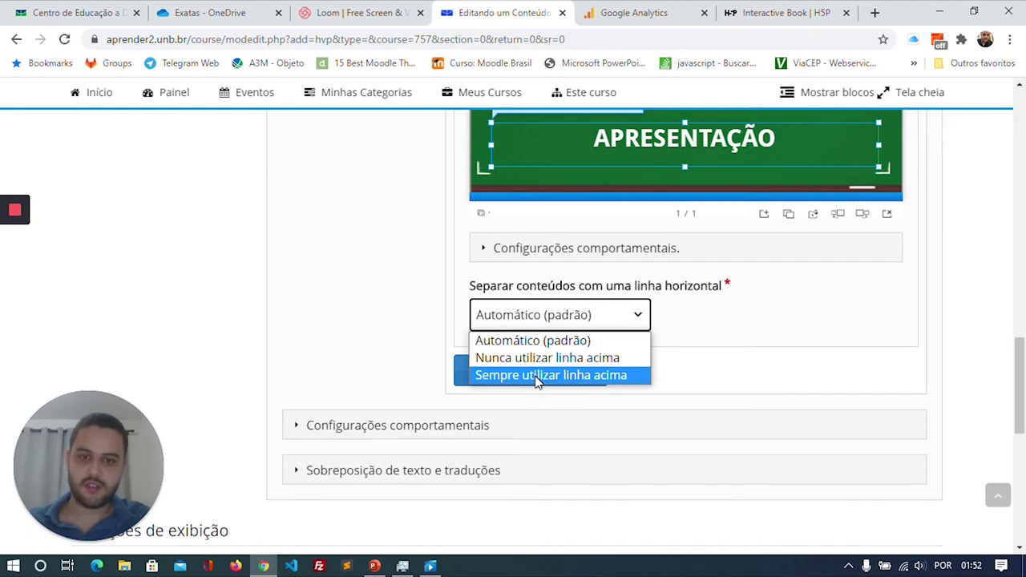
left_click(612, 375)
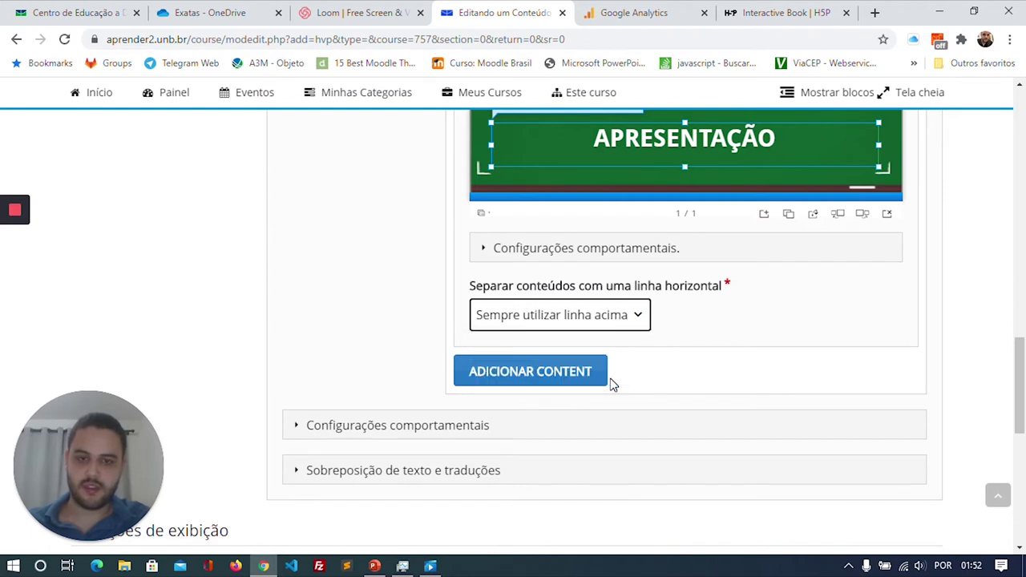
left_click(530, 373)
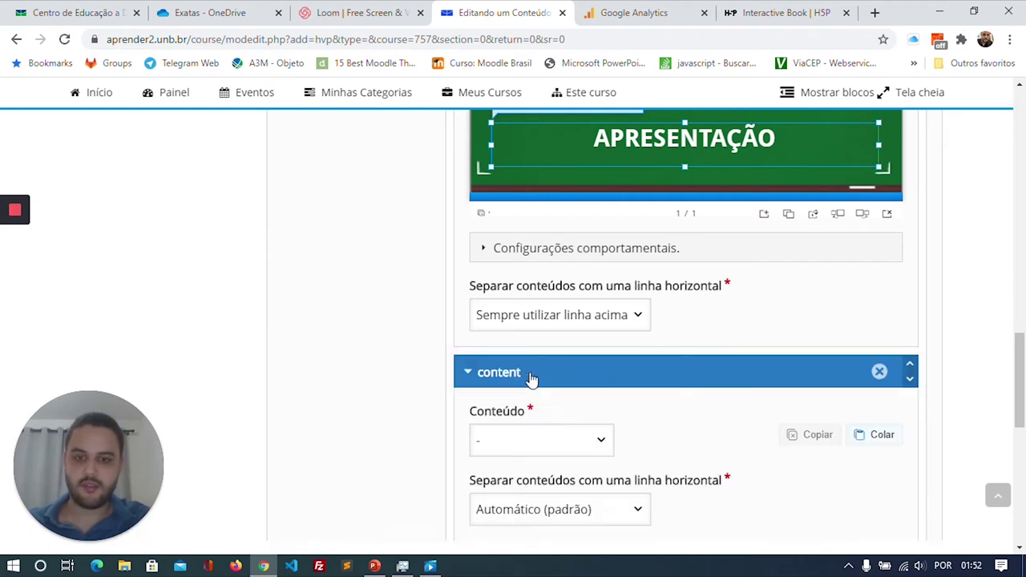
scroll(789, 377, "down", 2)
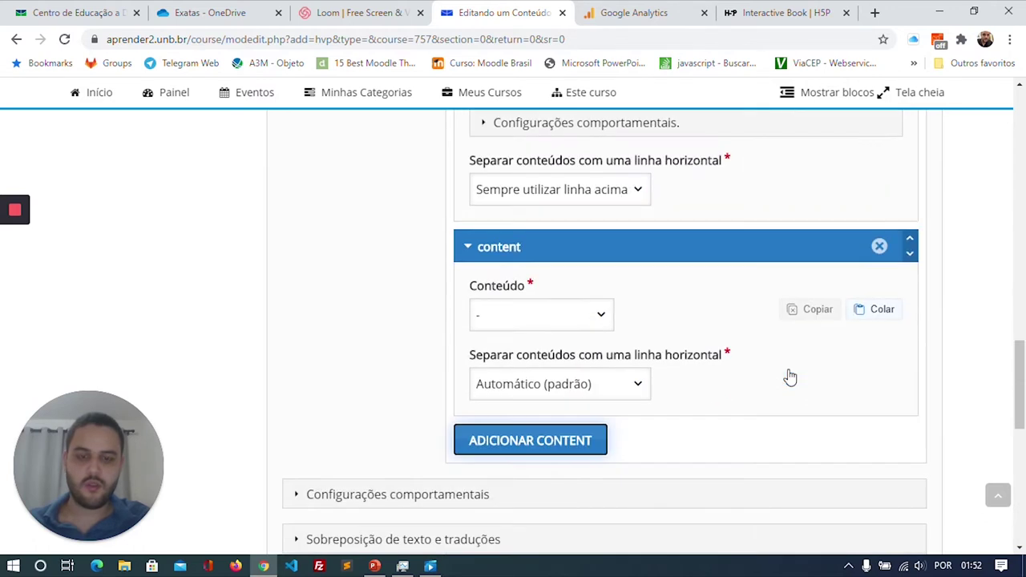
- Set the new content block's type to Course Presentation and display its empty slide editor
left_click(603, 321)
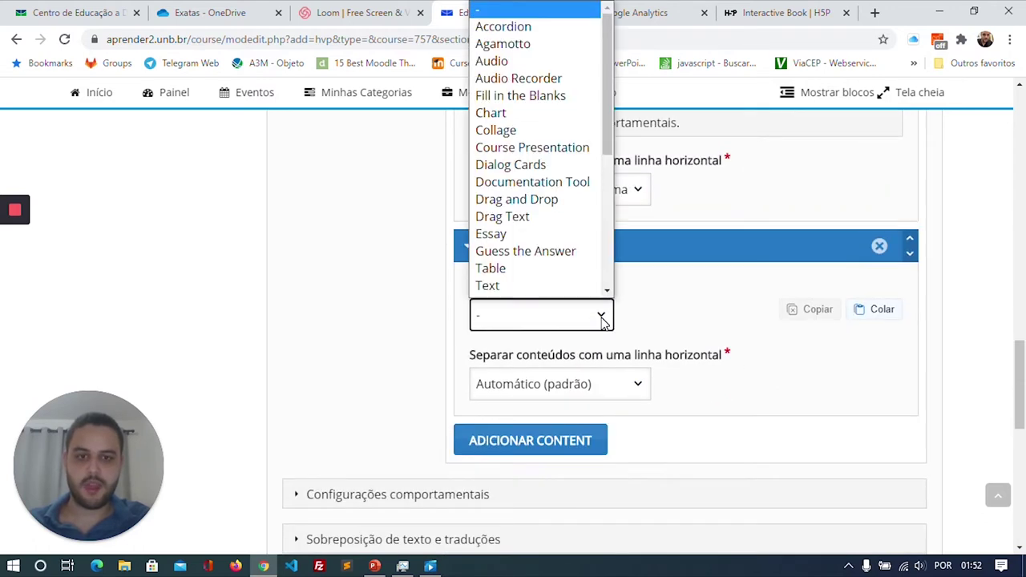
left_click(549, 149)
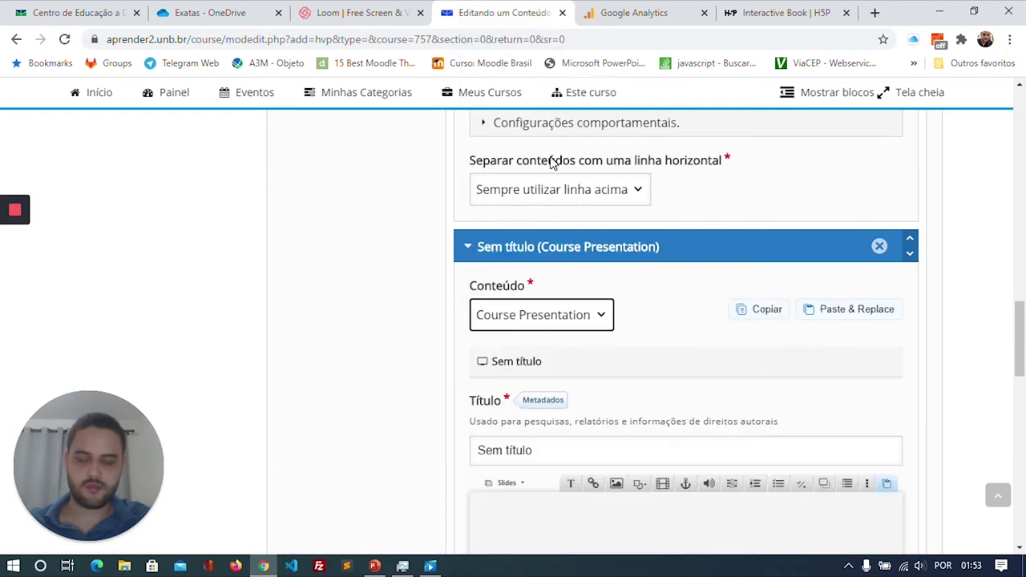
scroll(561, 172, "down", 3)
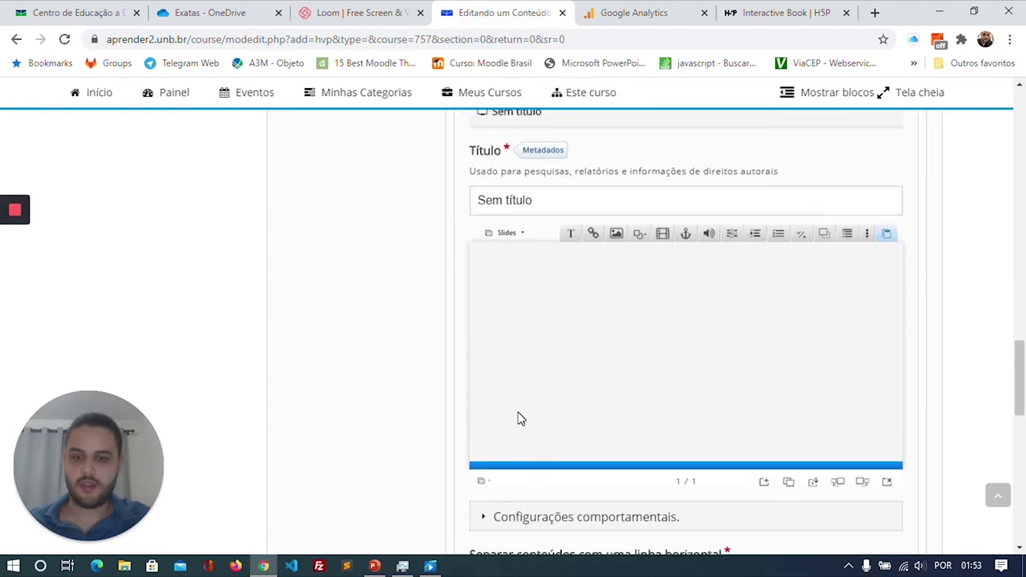
- Switch to PowerPoint and save the cube drawing from slide 2 of powerpoint exatas.pptx to the Desktop as Imagem5.png
left_click(373, 568)
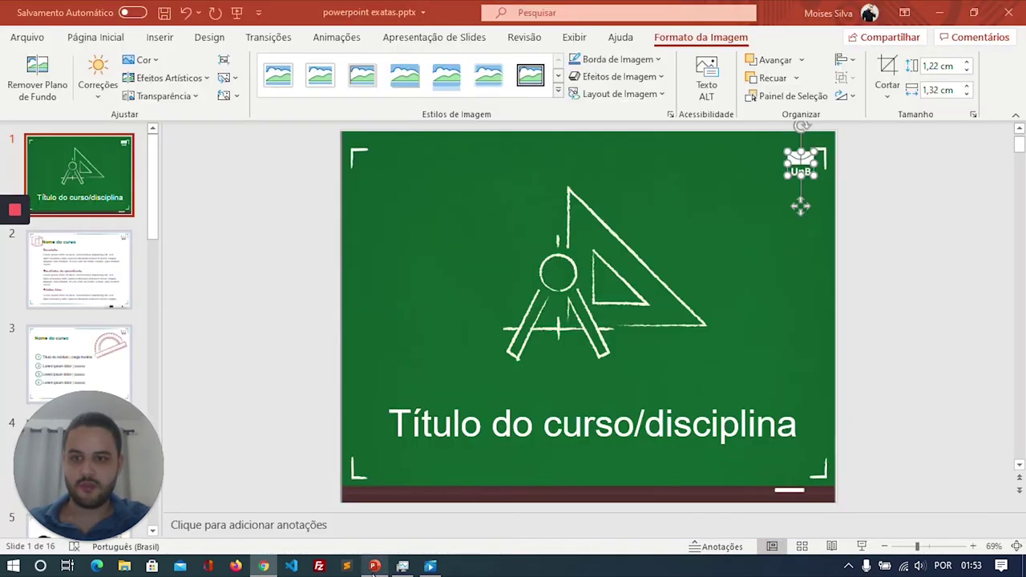
left_click(71, 280)
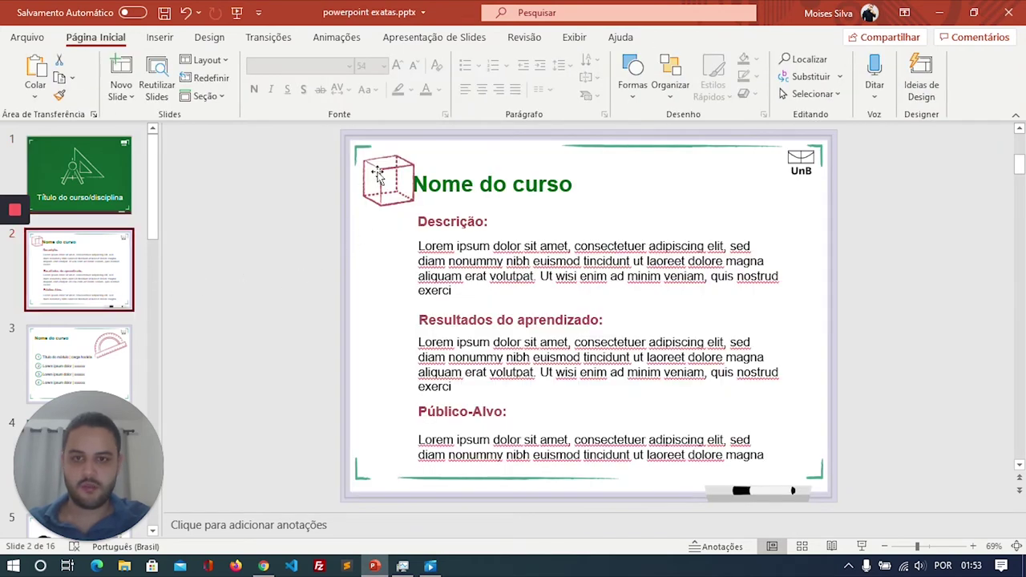
left_click(602, 148)
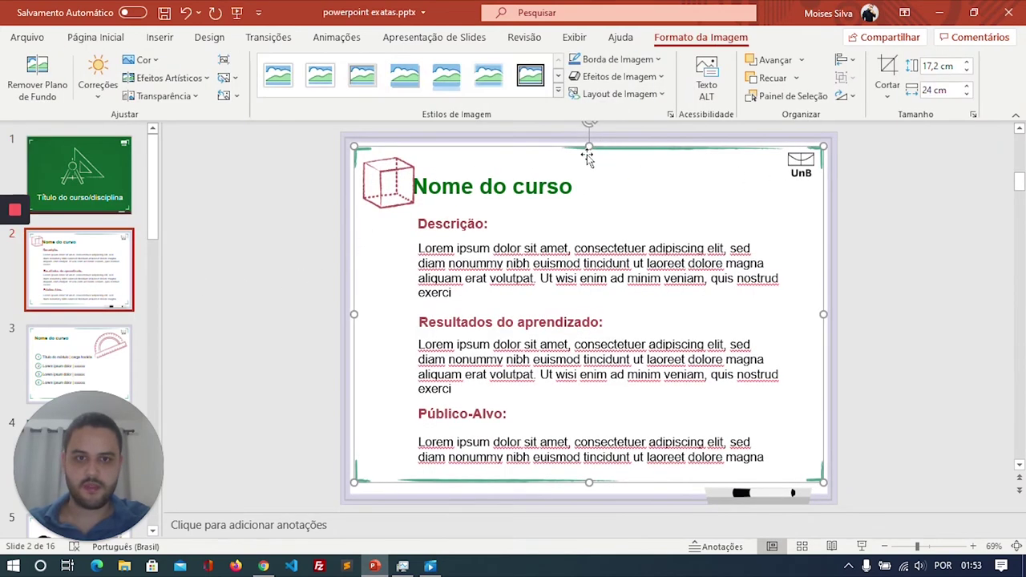
left_click(387, 183)
right_click(387, 183)
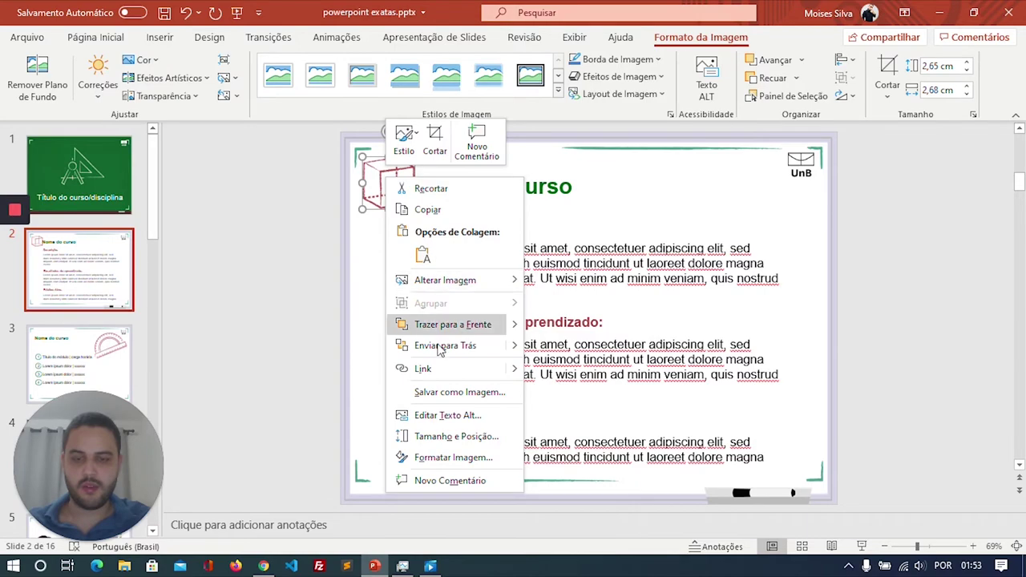
left_click(436, 393)
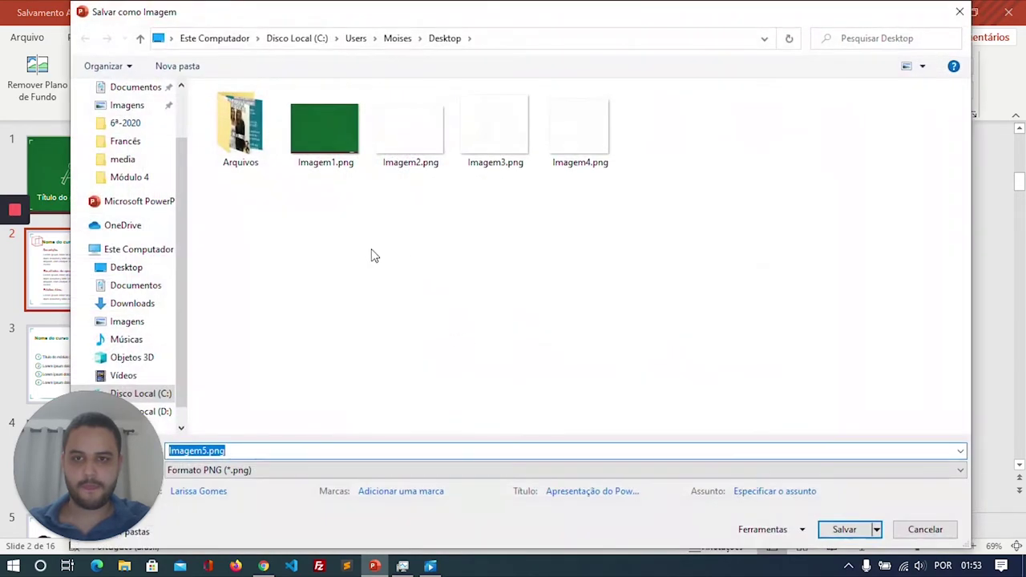
left_click(831, 533)
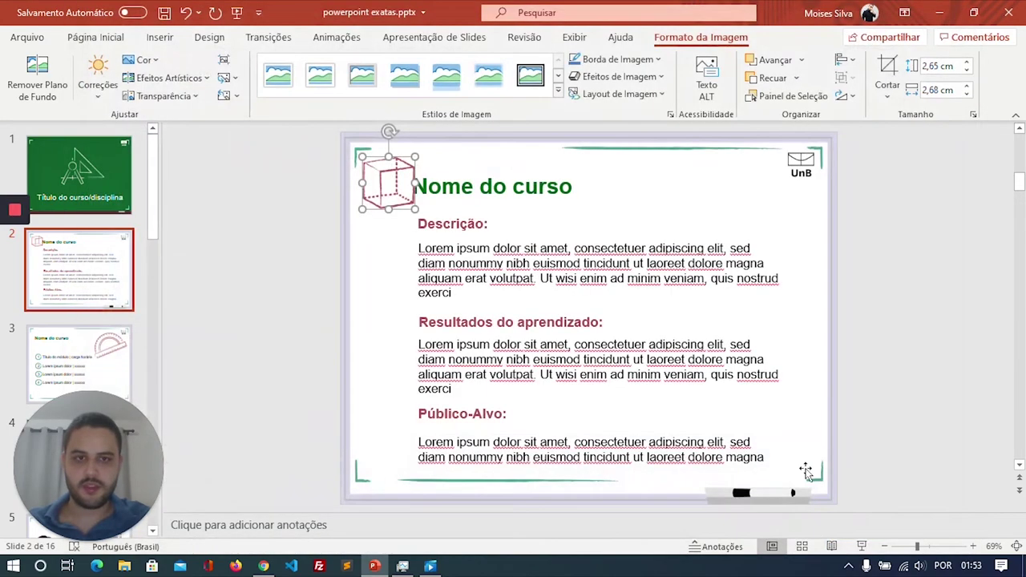
- Save slide 2's green corner frame picture to the Desktop as Imagem6.png and return to the Moodle editing page in Chrome
left_click(809, 163)
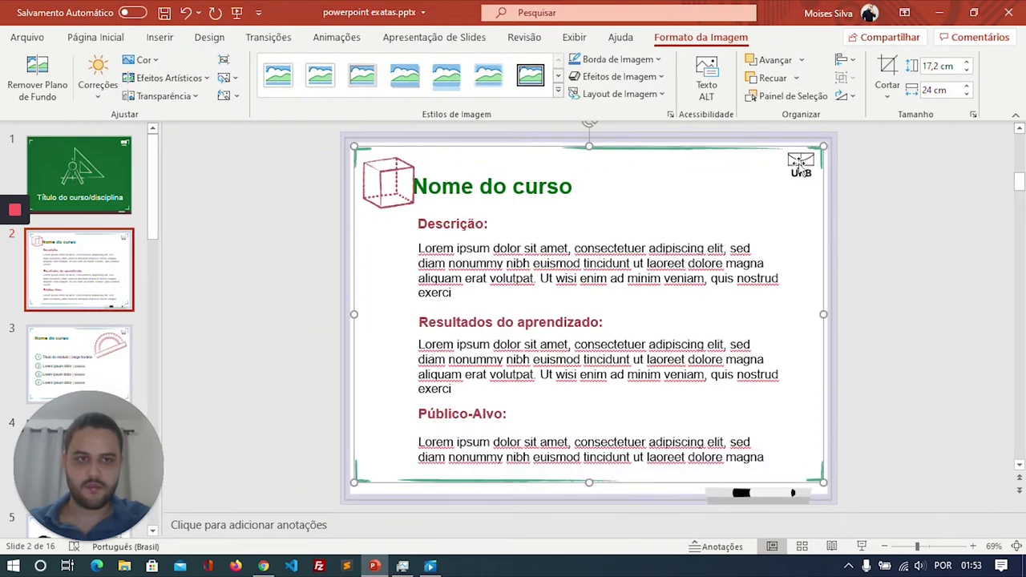
right_click(800, 168)
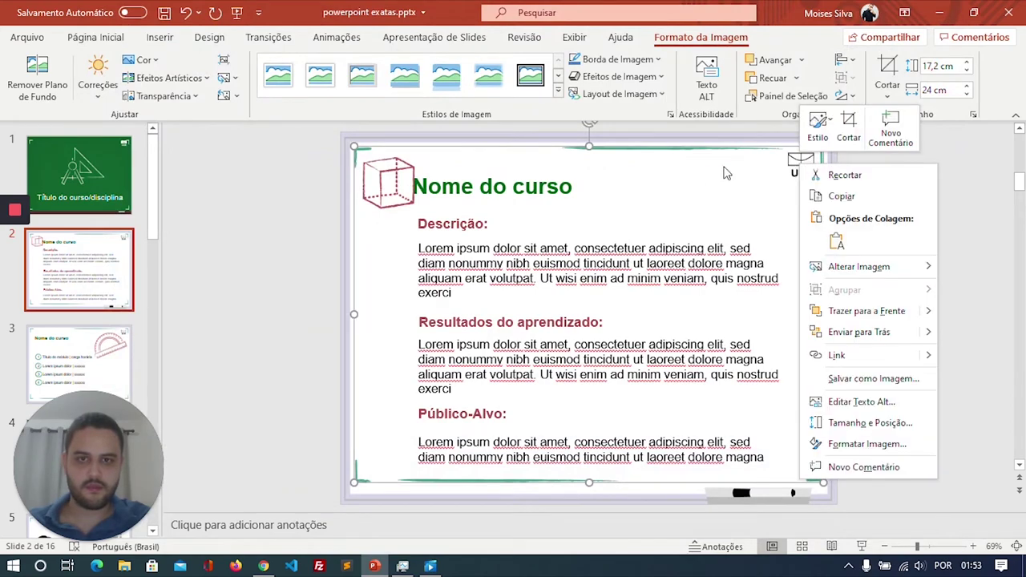
left_click(873, 379)
left_click(844, 529)
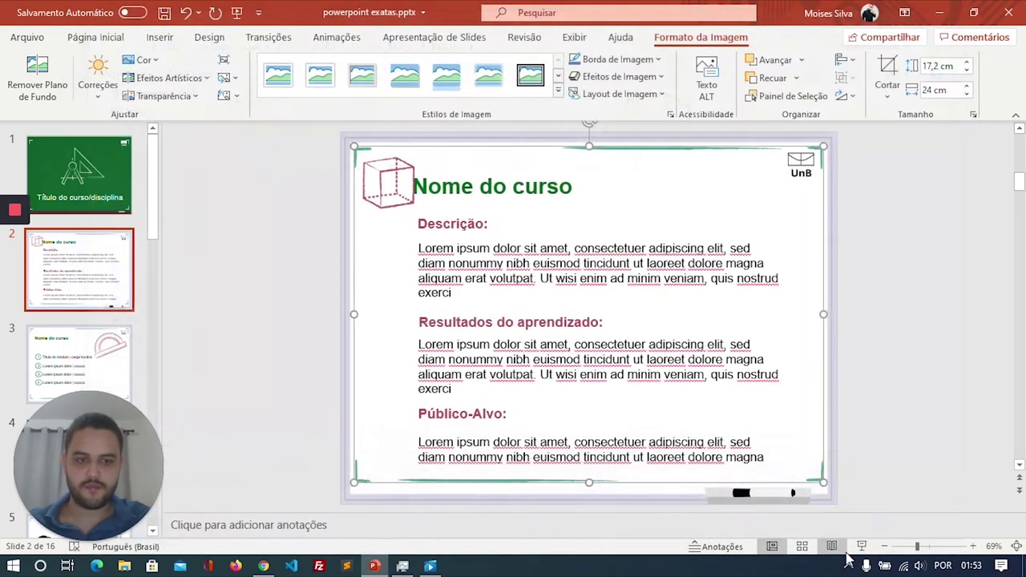
left_click(265, 567)
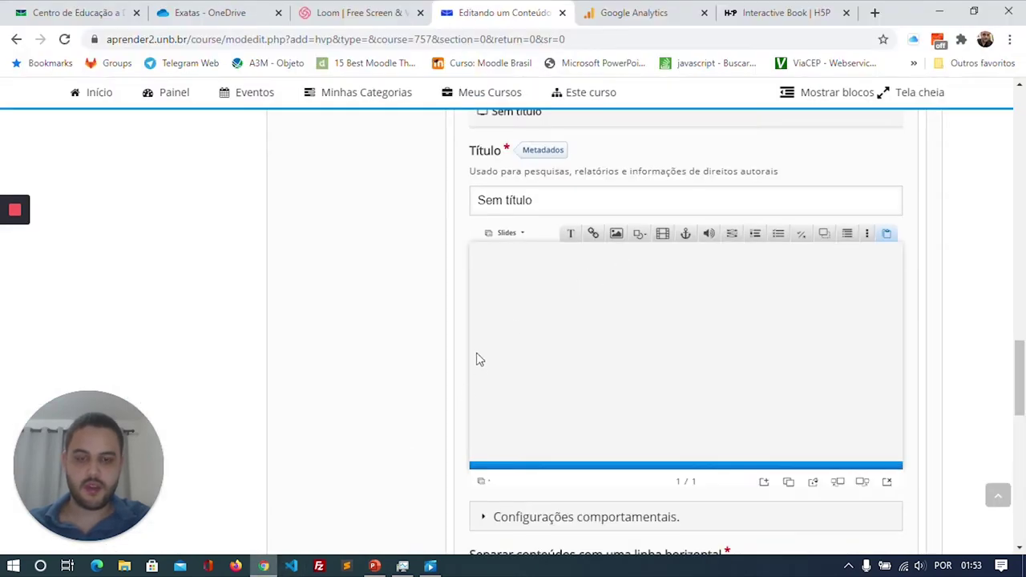
- Insert a white rectangle shape without a border and stretch it to cover the entire slide as its background
mouse_move(641, 239)
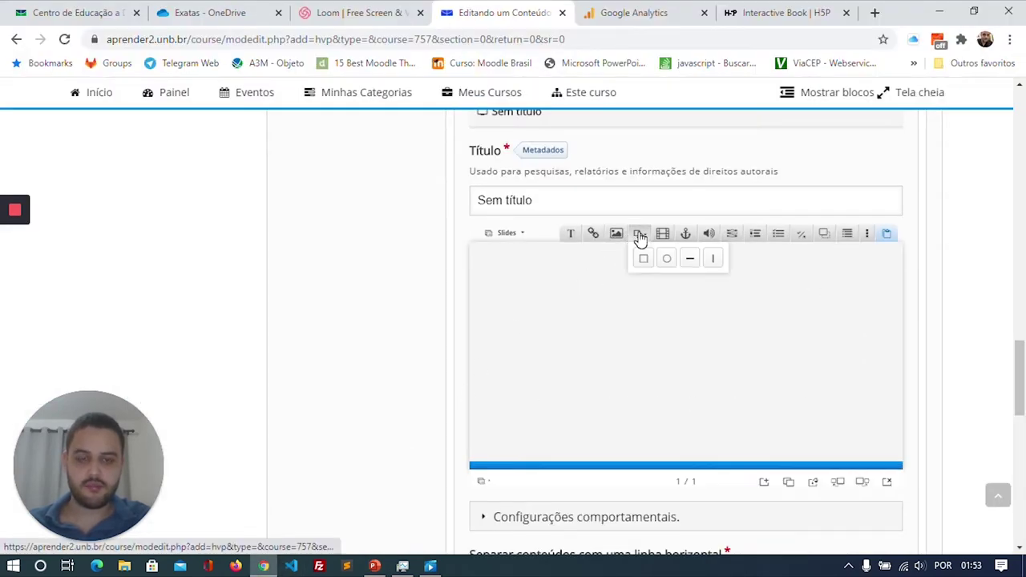
left_click(642, 258)
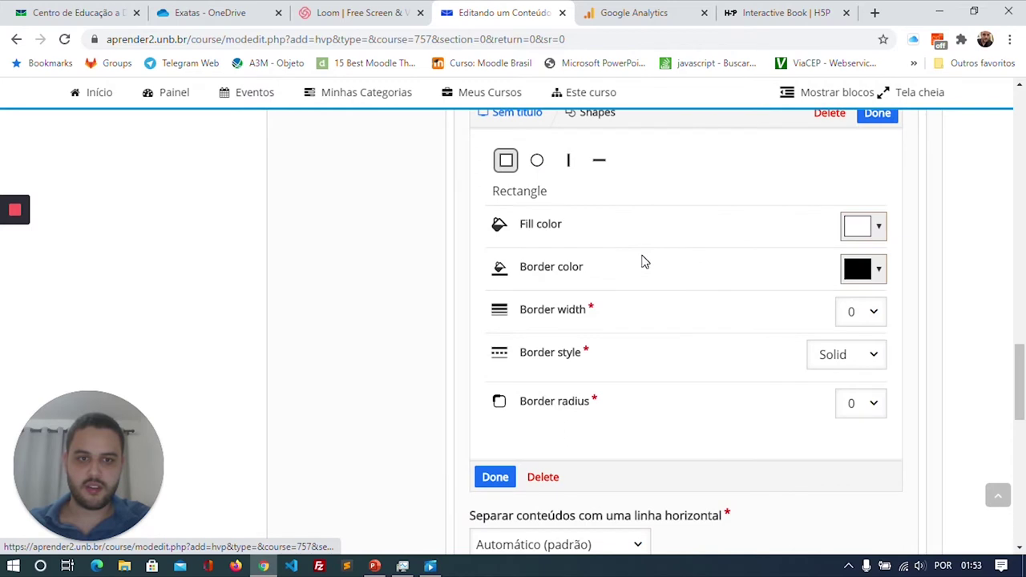
scroll(597, 299, "down", 2)
scroll(596, 298, "up", 2)
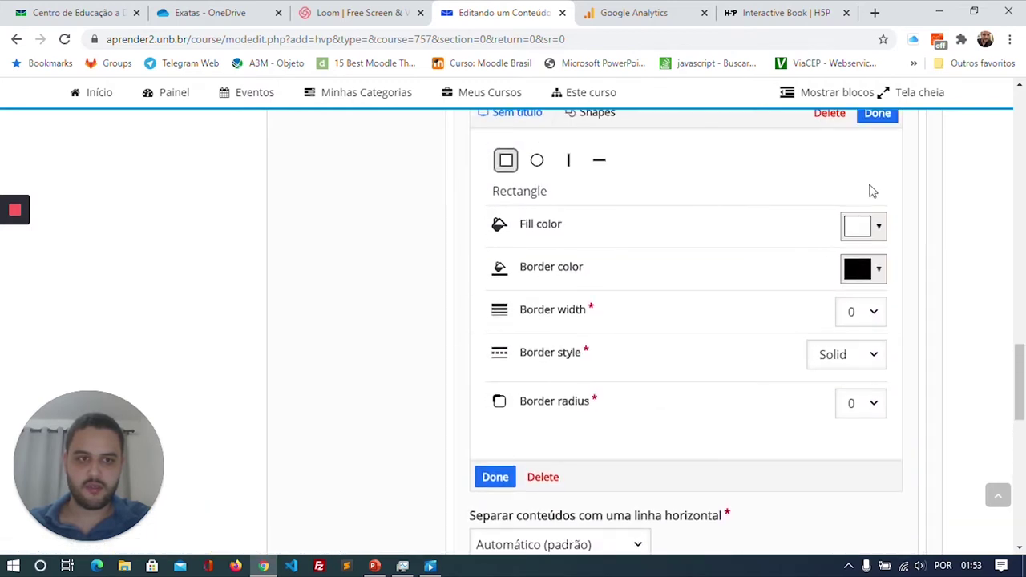
left_click(877, 121)
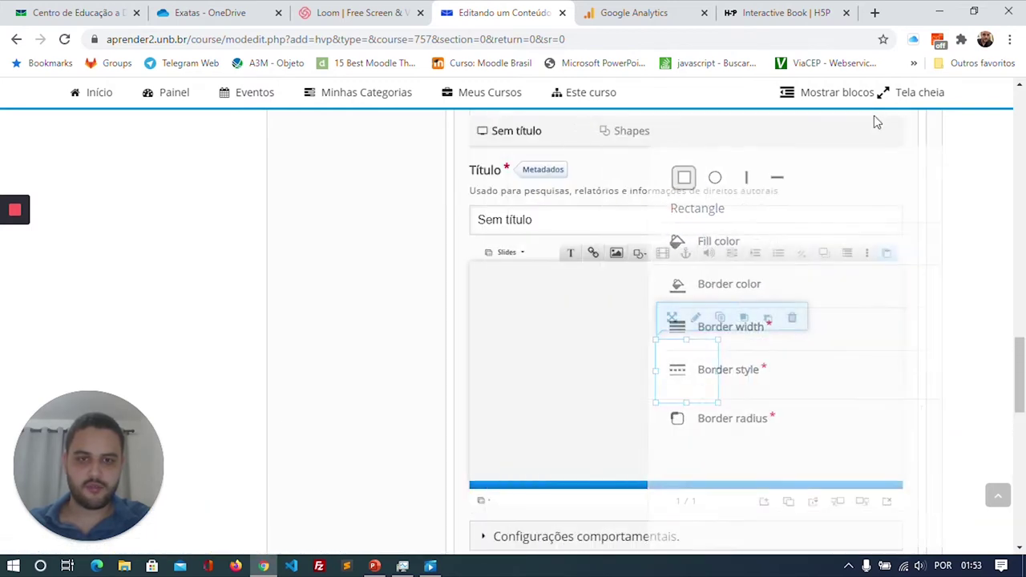
left_click_drag(684, 390, 912, 278)
left_click_drag(687, 322, 690, 479)
left_click(642, 256)
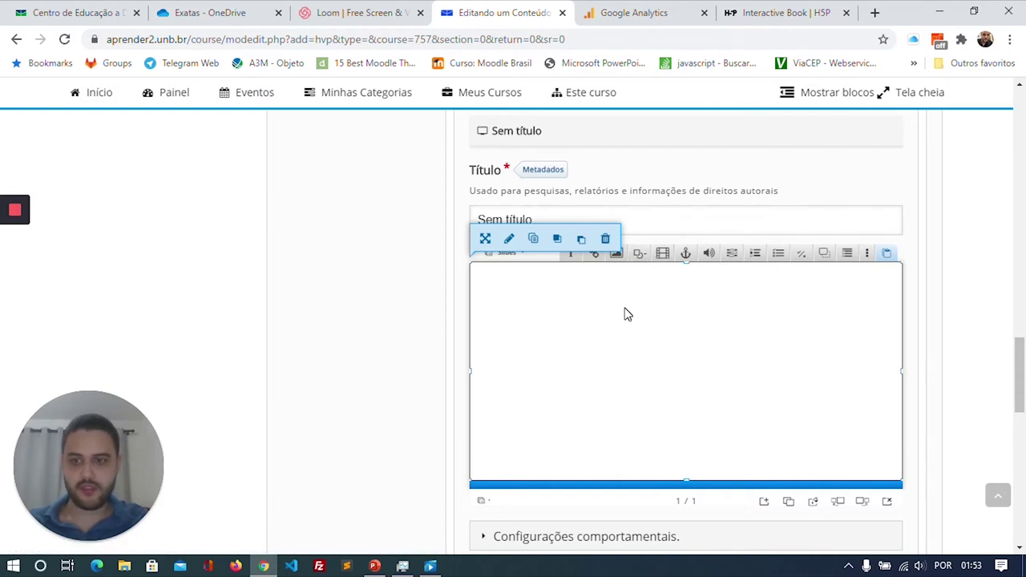
- Insert the cube image Imagem5.png, about 81 × 80 in size, and place it near the slide's upper-left corner at about 20, 30
left_click(618, 261)
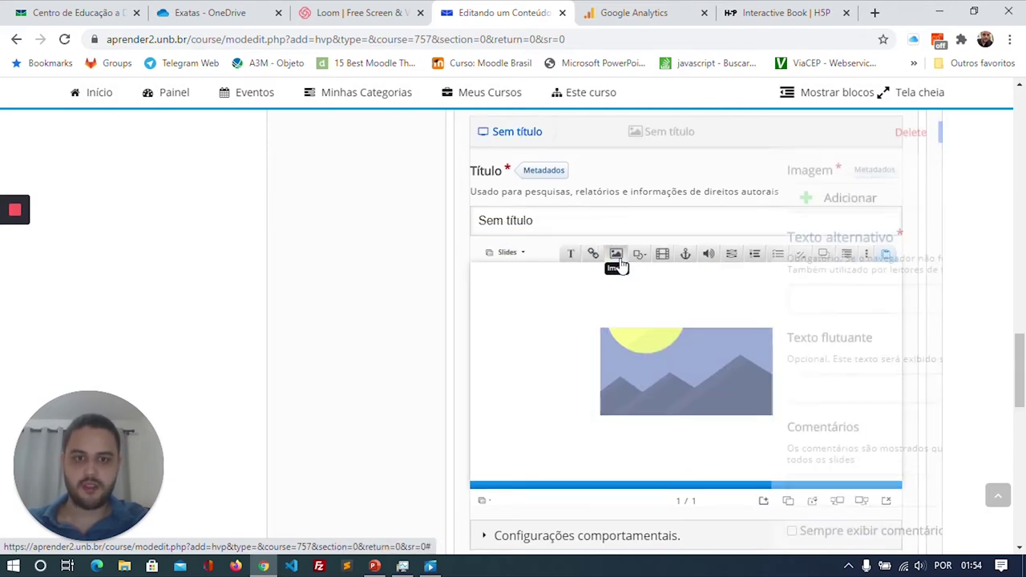
left_click(545, 202)
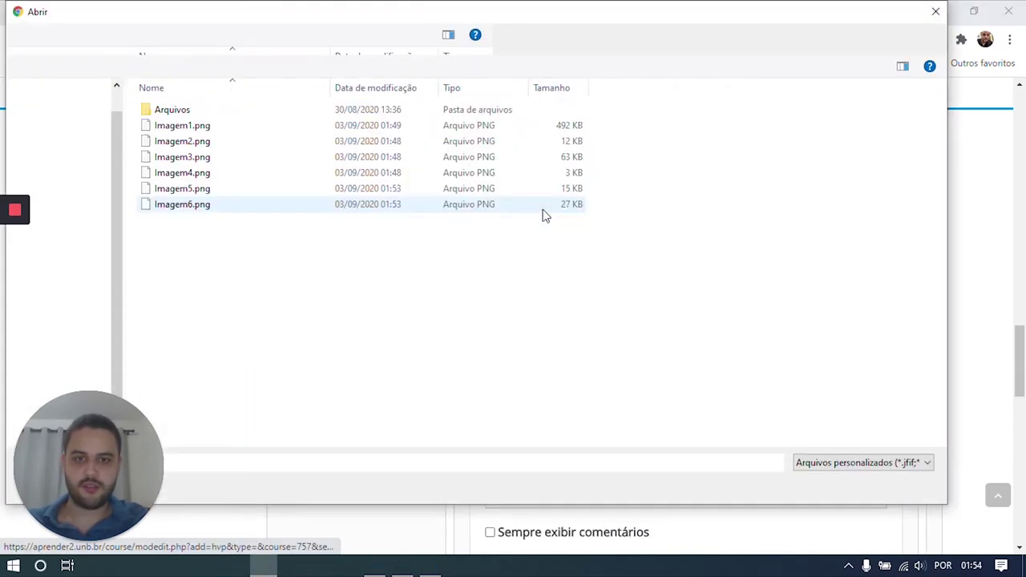
left_click(219, 191)
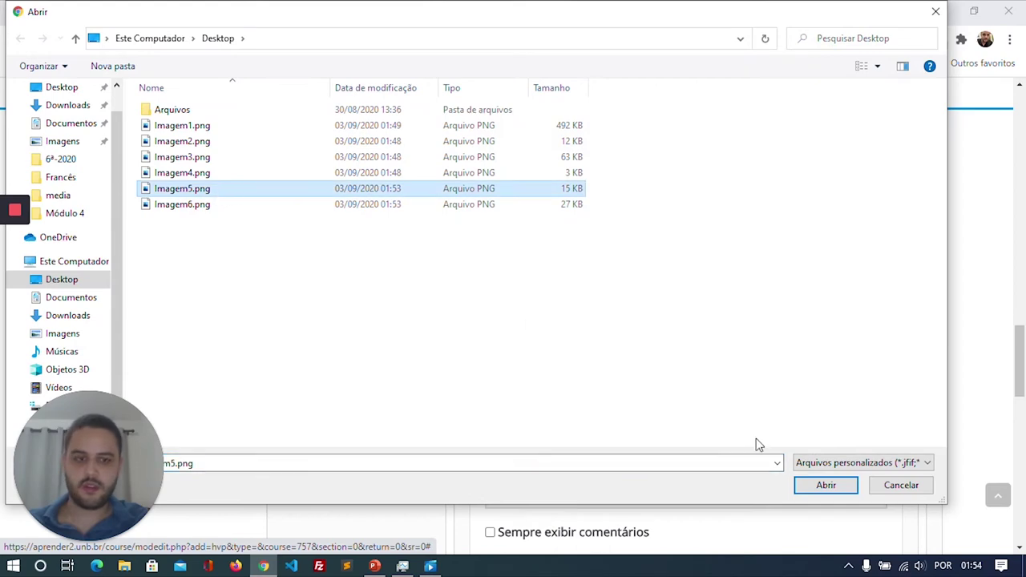
left_click(825, 486)
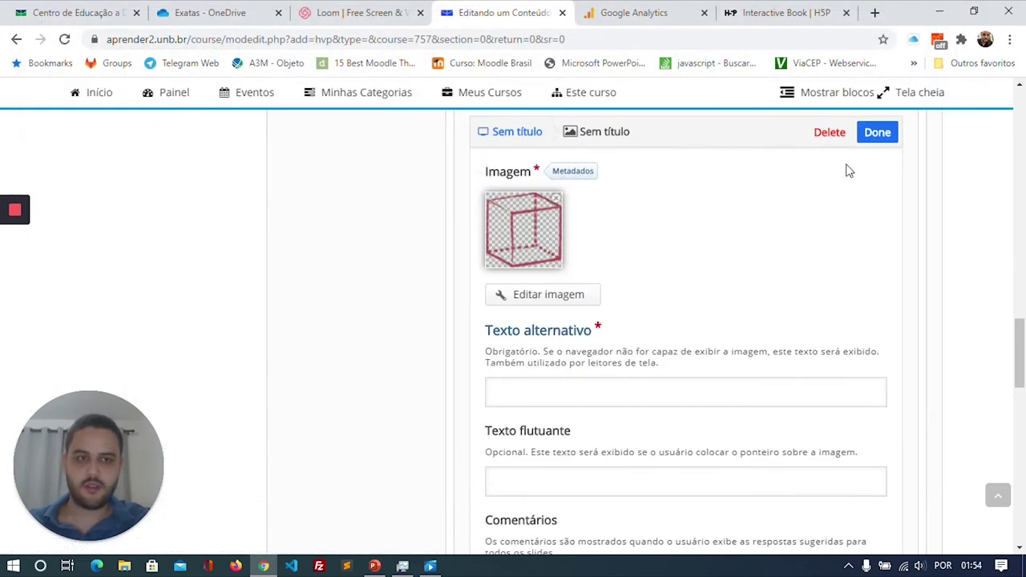
left_click(879, 135)
left_click_drag(690, 376, 657, 355)
left_click_drag(640, 307, 517, 277)
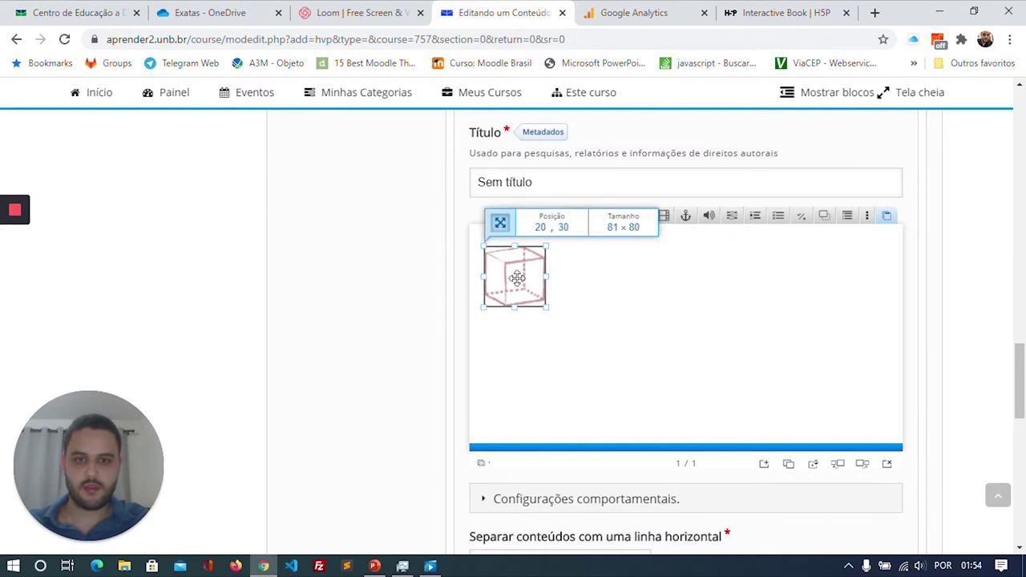
- Insert the frame image Imagem6.png and enlarge it to nearly the full slide, leaving a small margin around it
left_click(607, 294)
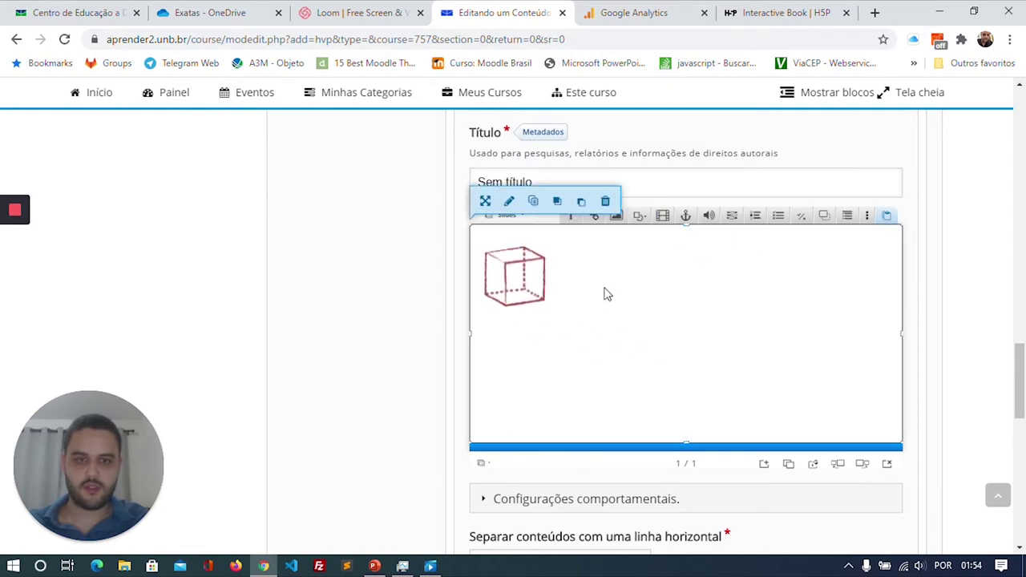
left_click(617, 217)
left_click(560, 170)
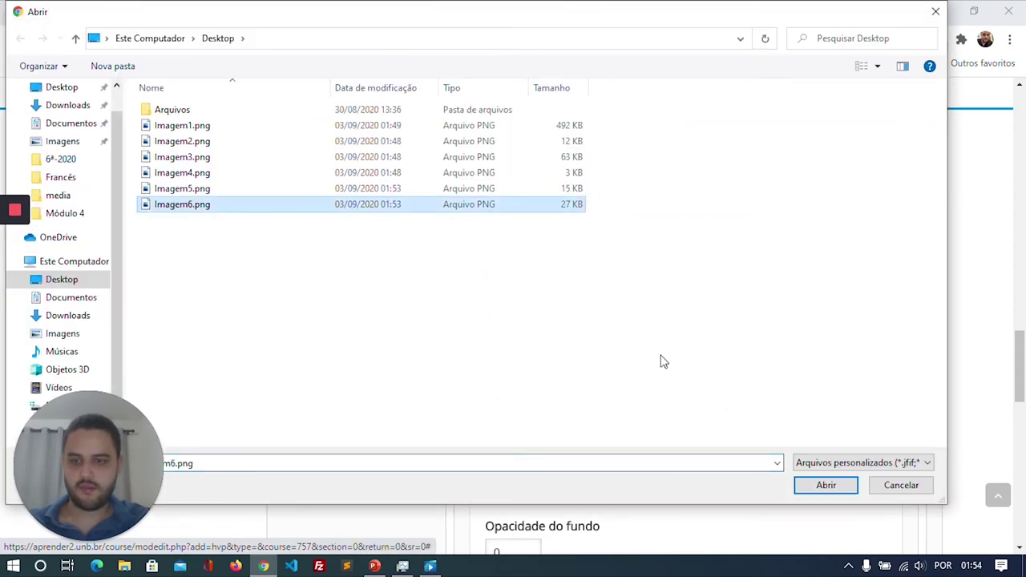
left_click(819, 488)
scroll(648, 405, "down", 3)
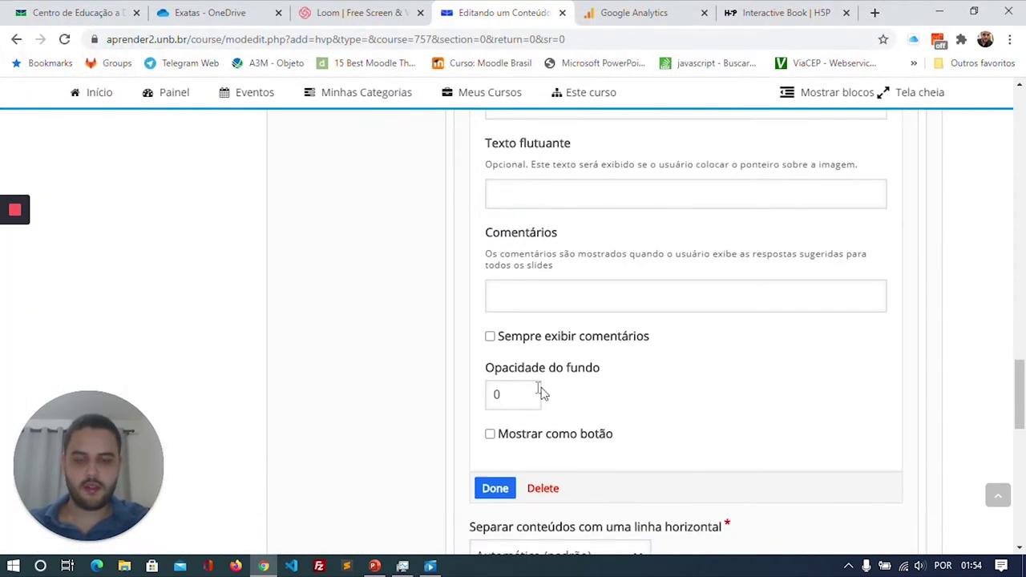
left_click(494, 490)
left_click_drag(631, 340, 509, 283)
left_click_drag(599, 276, 890, 274)
left_click_drag(683, 320, 682, 434)
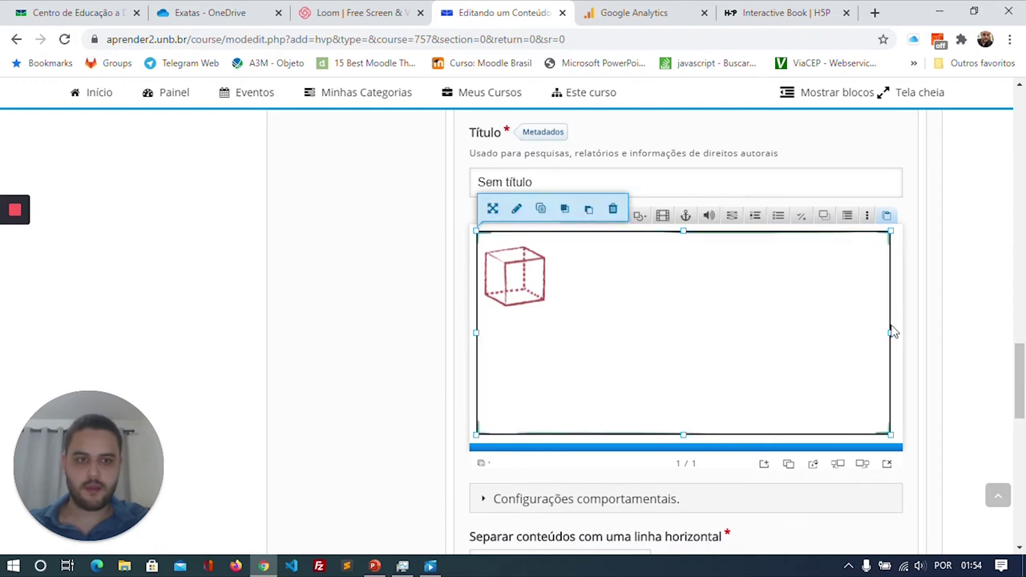
left_click(895, 332)
- Add a text element to the slide and copy the Lorem ipsum paragraph under Descrição from the PowerPoint file's slide 2
left_click_drag(570, 215, 570, 229)
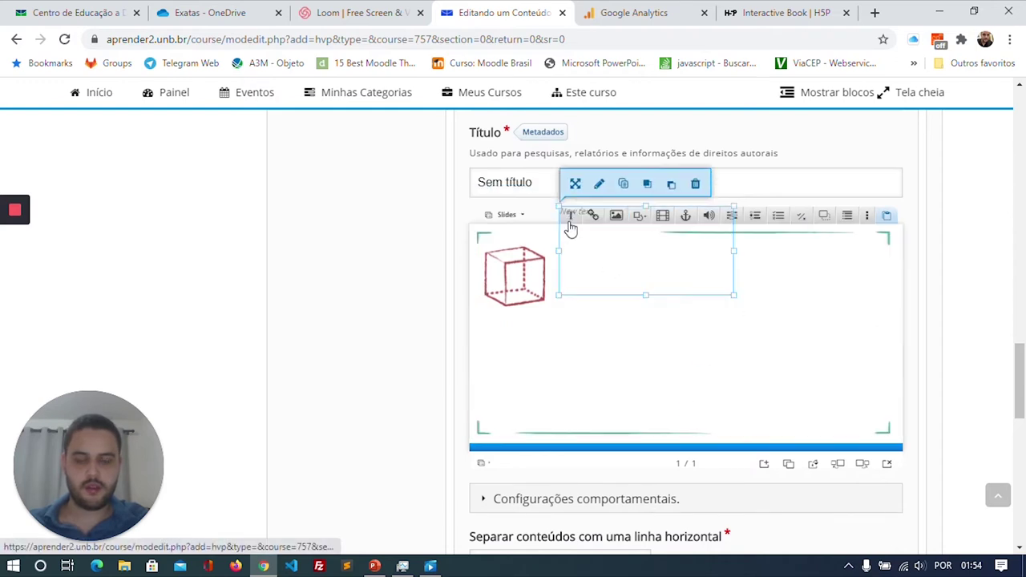
left_click(375, 566)
left_click(425, 190)
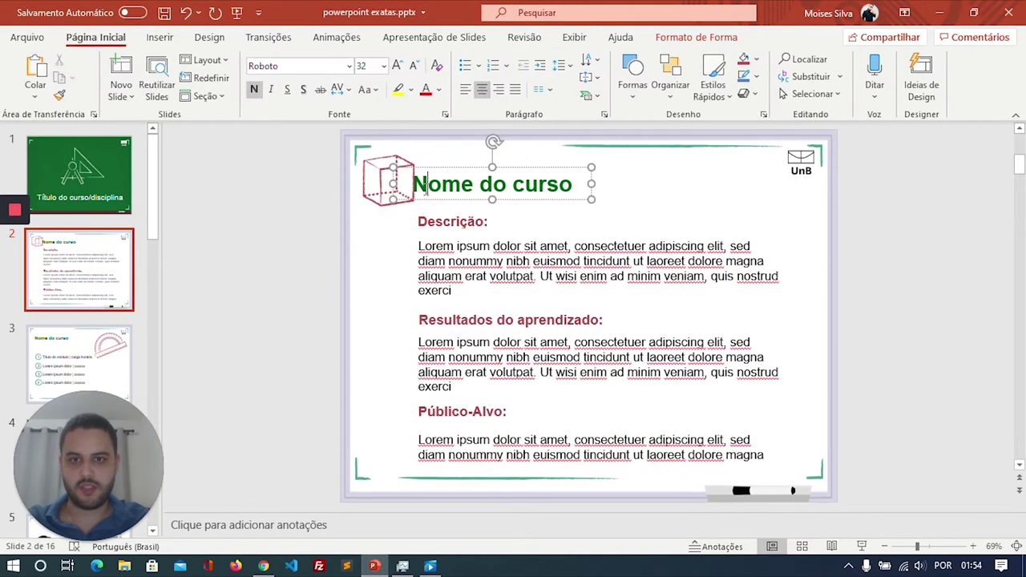
left_click(430, 235)
left_click_drag(423, 215, 491, 222)
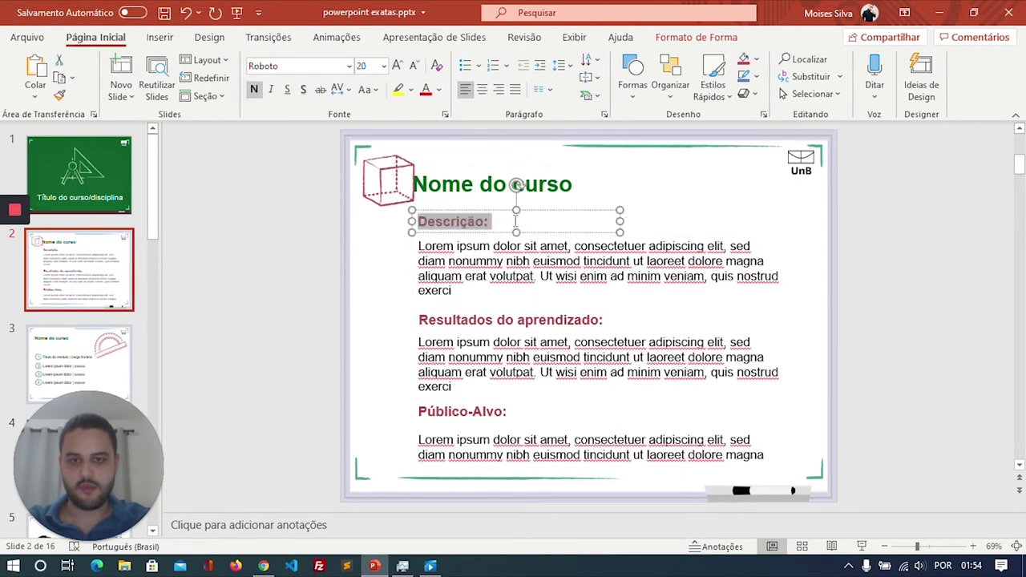
left_click_drag(476, 290, 423, 248)
key("ctrl+c")
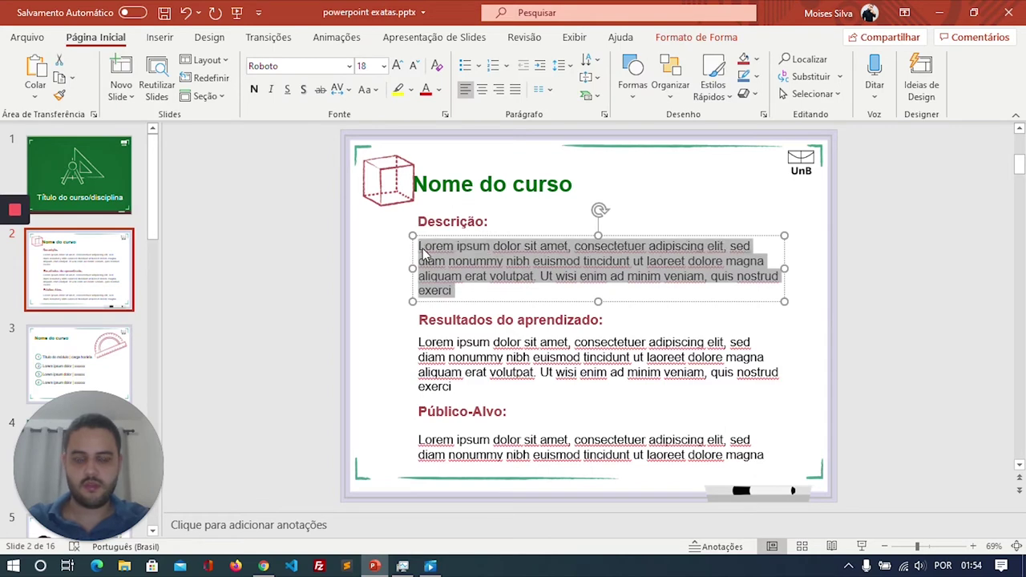
- Return to Chrome and paste the Lorem ipsum paragraph three times into the text element, ending the first one with a period
left_click(264, 566)
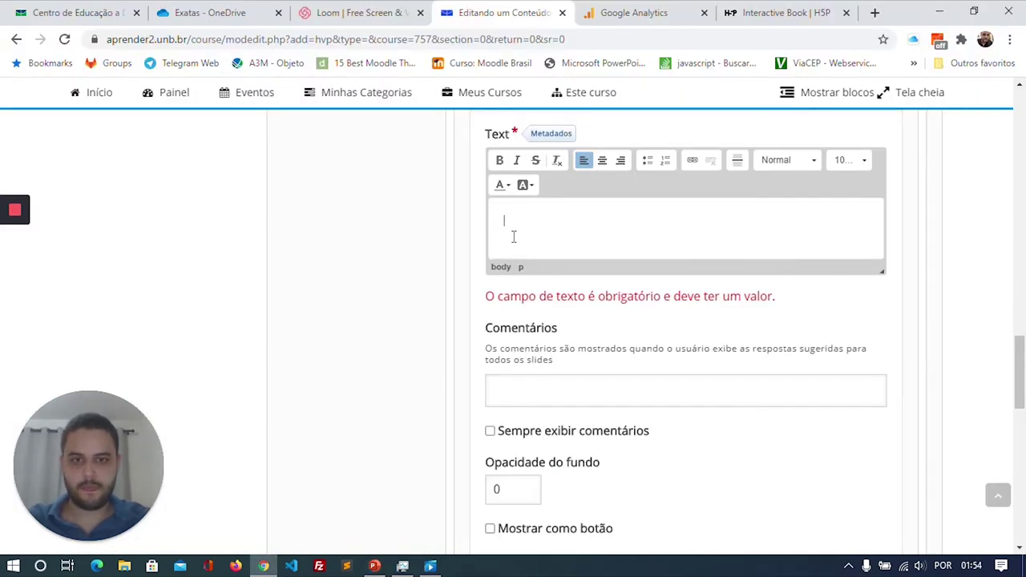
left_click(588, 231)
key("ctrl+v")
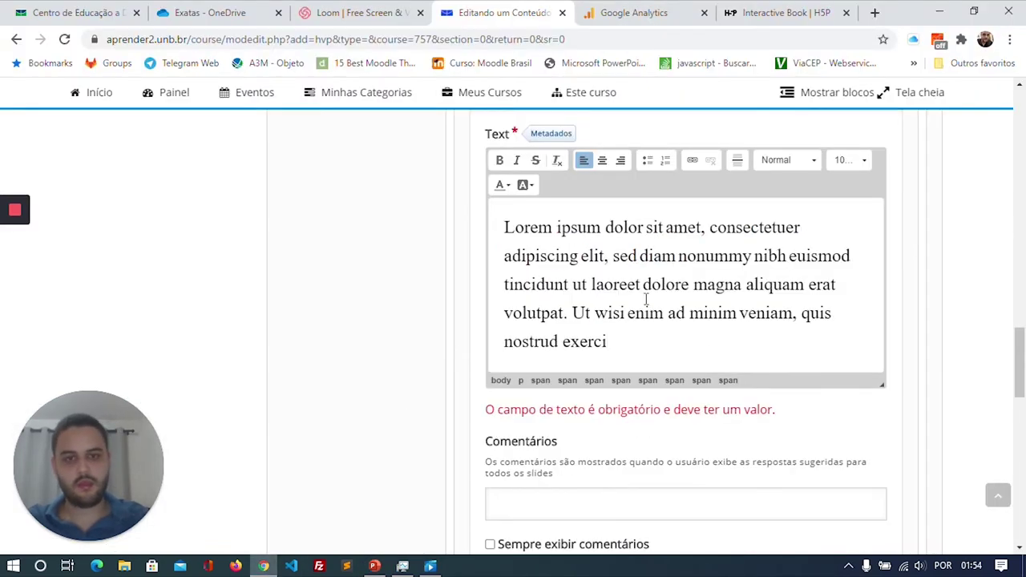
type(".")
key("Return")
key("ctrl+v")
key("Return")
key("ctrl+v")
scroll(665, 300, "down", 2)
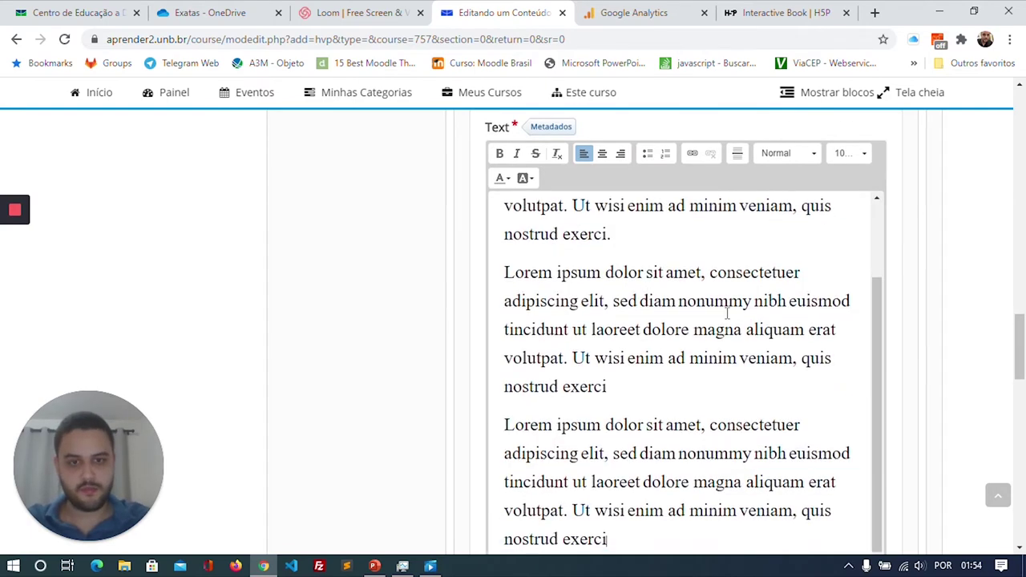
- Format all three Lorem ipsum paragraphs at 112.5% size in black, and finish editing the text element
left_click_drag(650, 522, 463, 164)
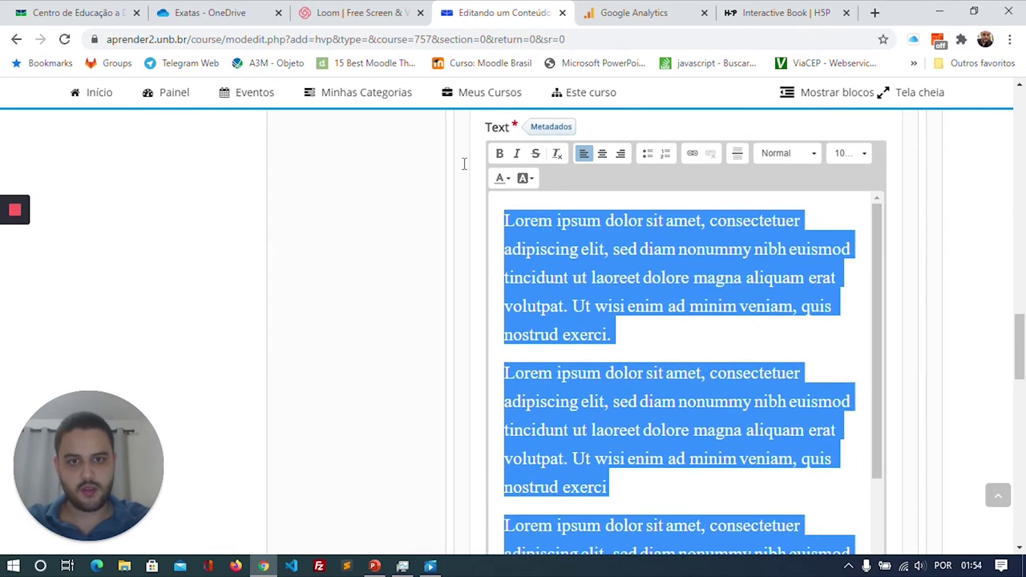
left_click(858, 155)
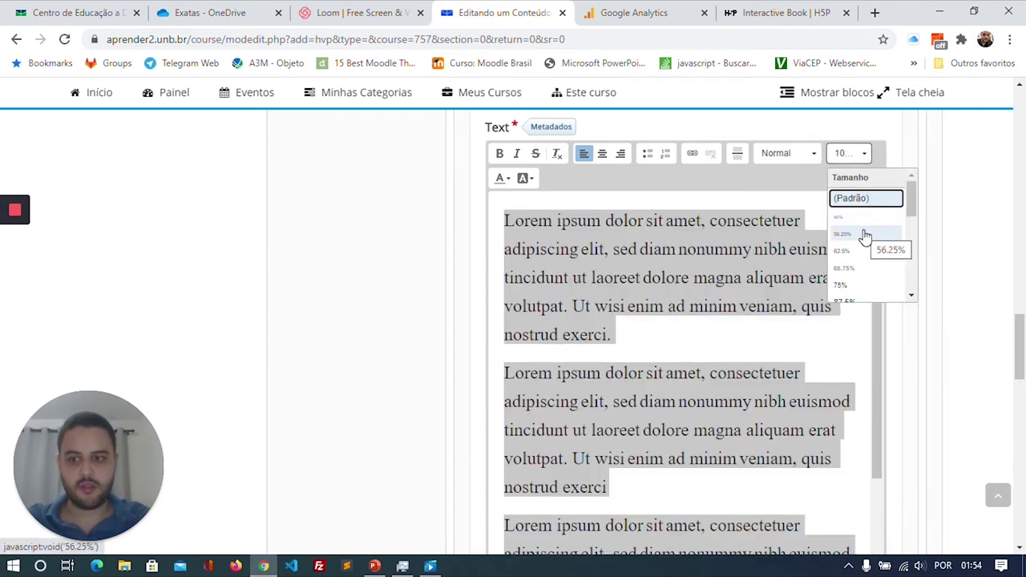
scroll(870, 241, "down", 2)
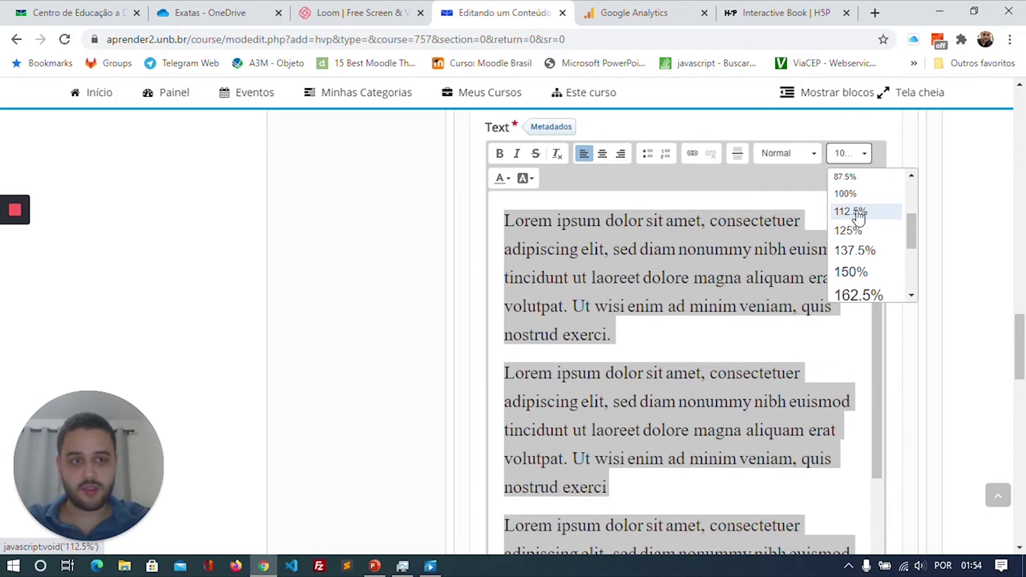
left_click(848, 212)
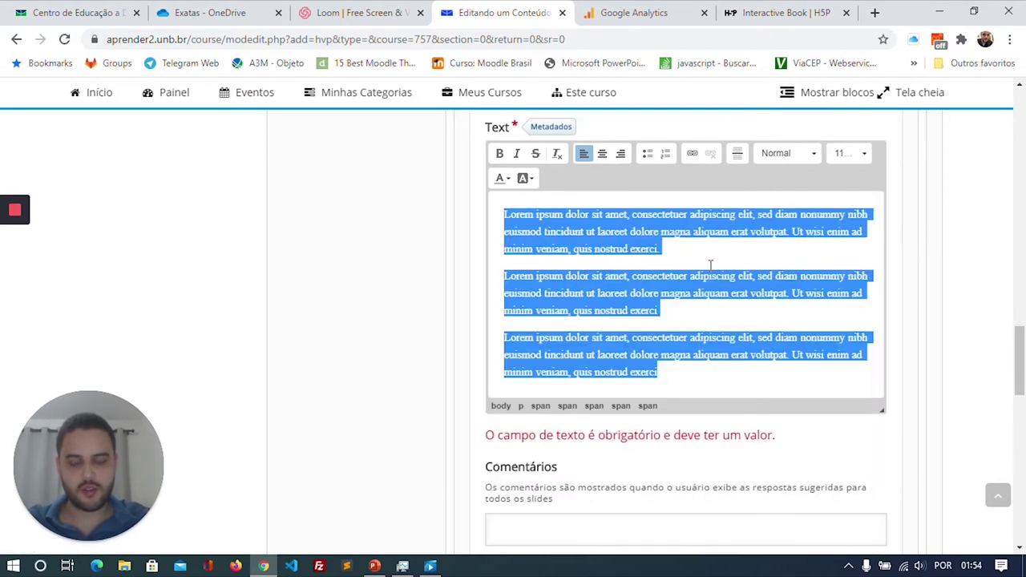
left_click(499, 178)
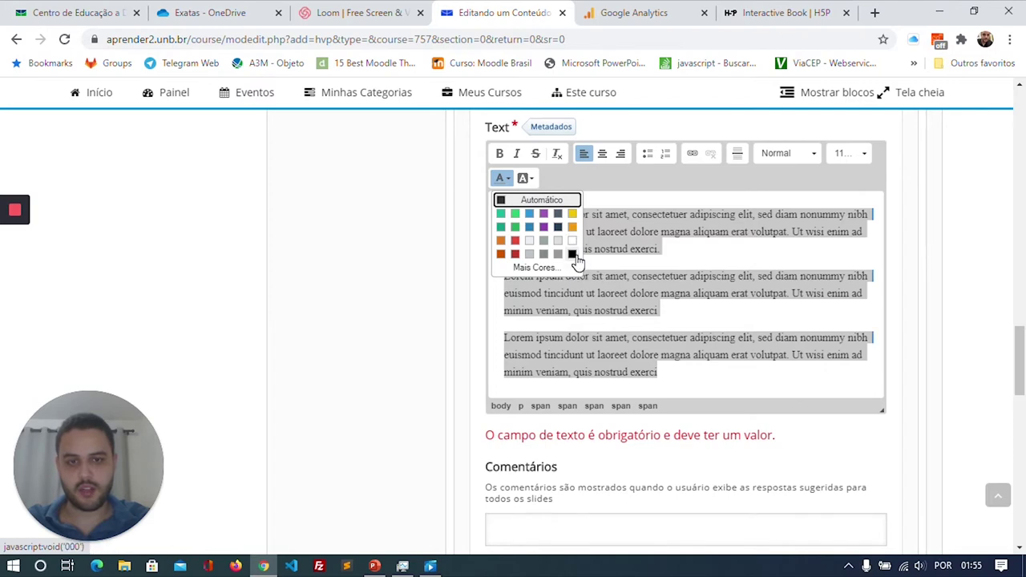
left_click(573, 255)
scroll(612, 321, "down", 3)
left_click(493, 465)
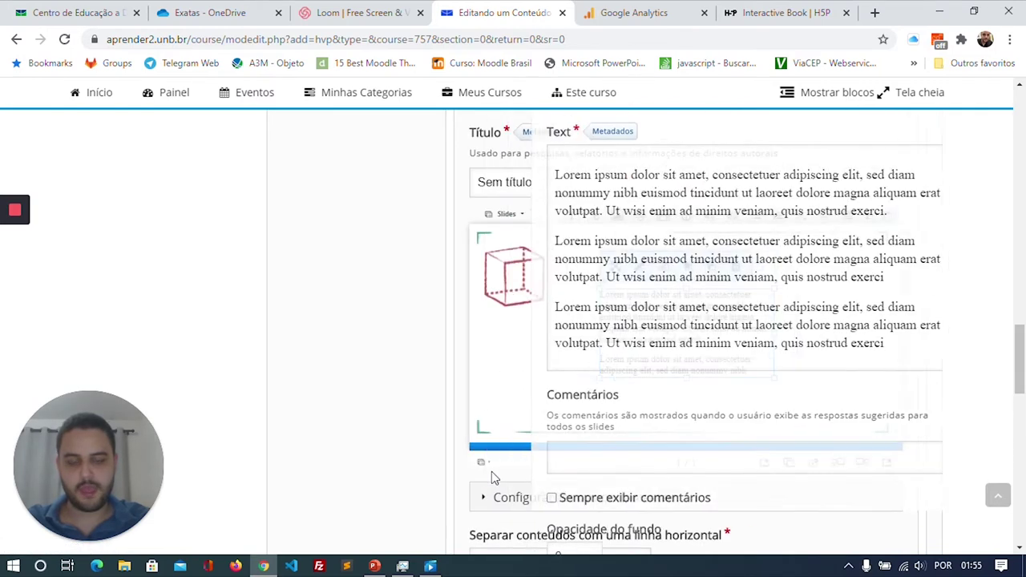
- Move the text element beside the cube and enlarge it to fill the remaining space inside the frame
left_click_drag(654, 331, 613, 289)
left_click_drag(732, 291, 875, 290)
left_click_drag(718, 335, 717, 419)
left_click_drag(718, 246, 717, 254)
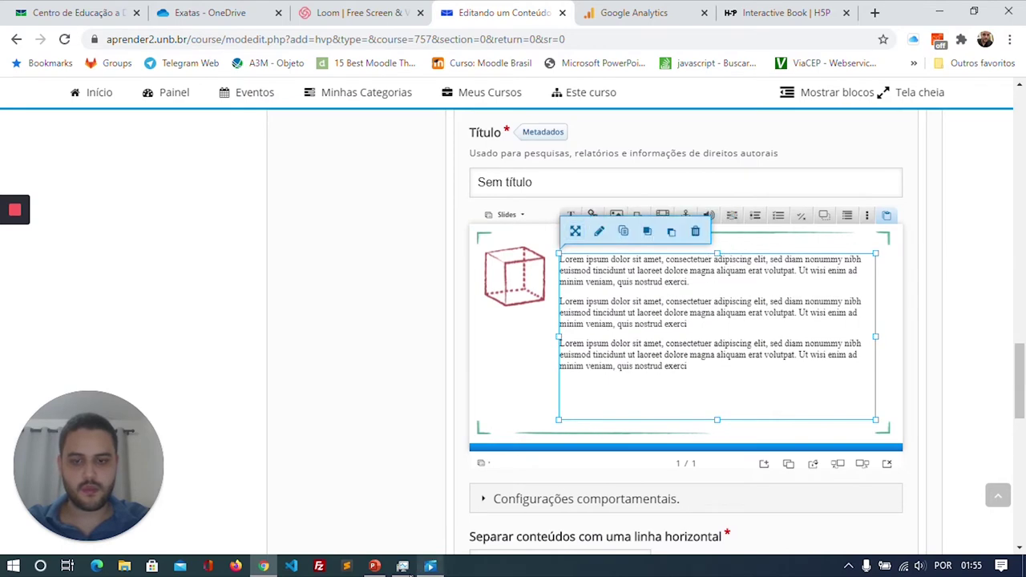
- Switch to PowerPoint, examine the layouts of slides 2 to 4 in powerpoint exatas.pptx, and return to Chrome
left_click(373, 566)
left_click(70, 351)
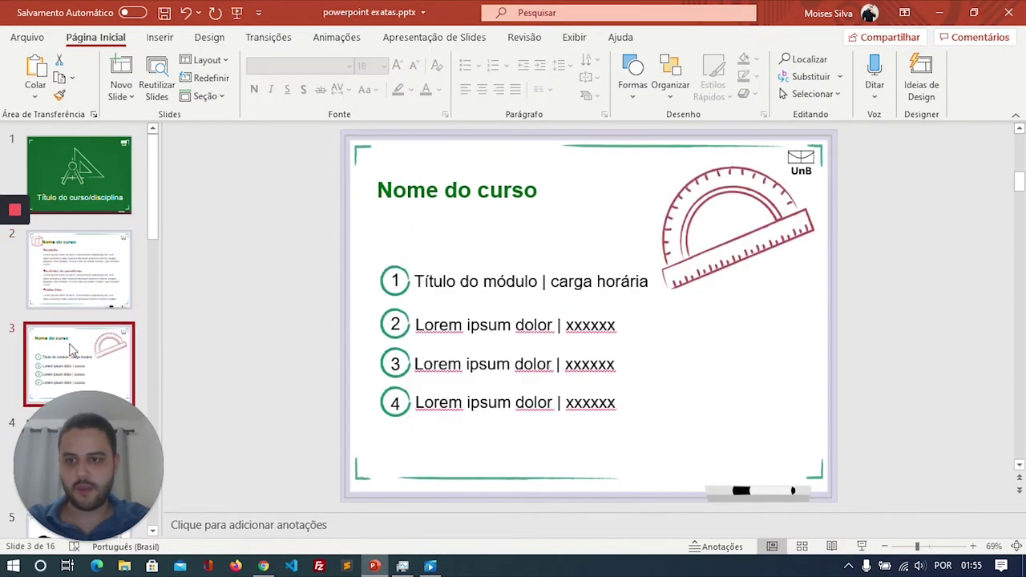
scroll(100, 252, "down", 3)
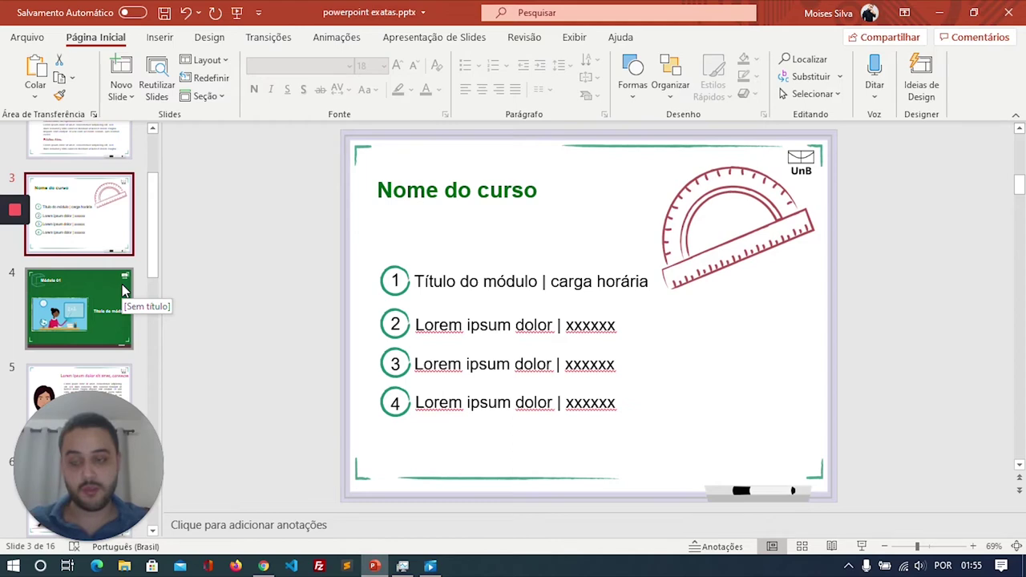
scroll(80, 240, "up", 2)
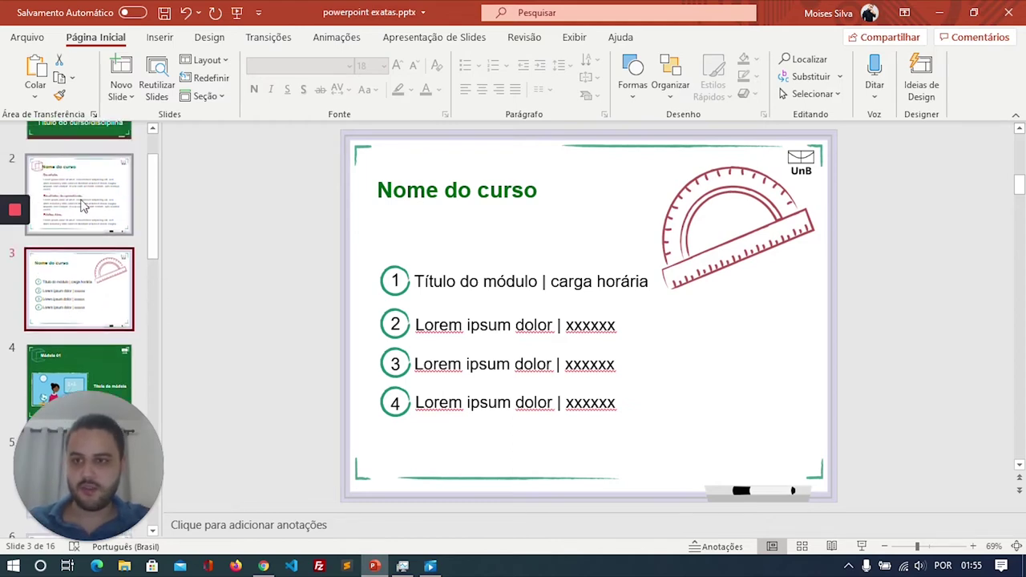
left_click(79, 199)
left_click(78, 290)
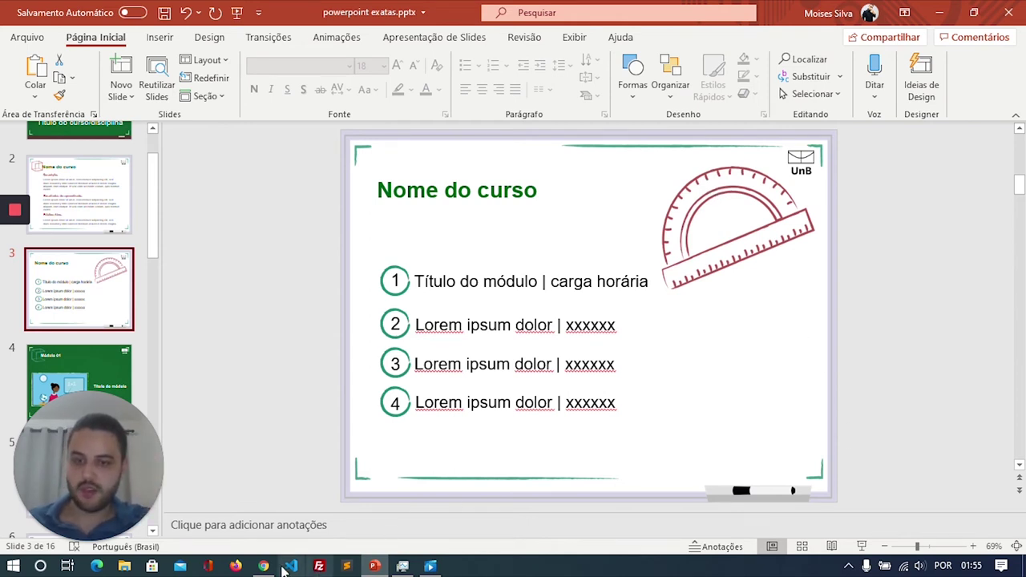
mouse_move(270, 567)
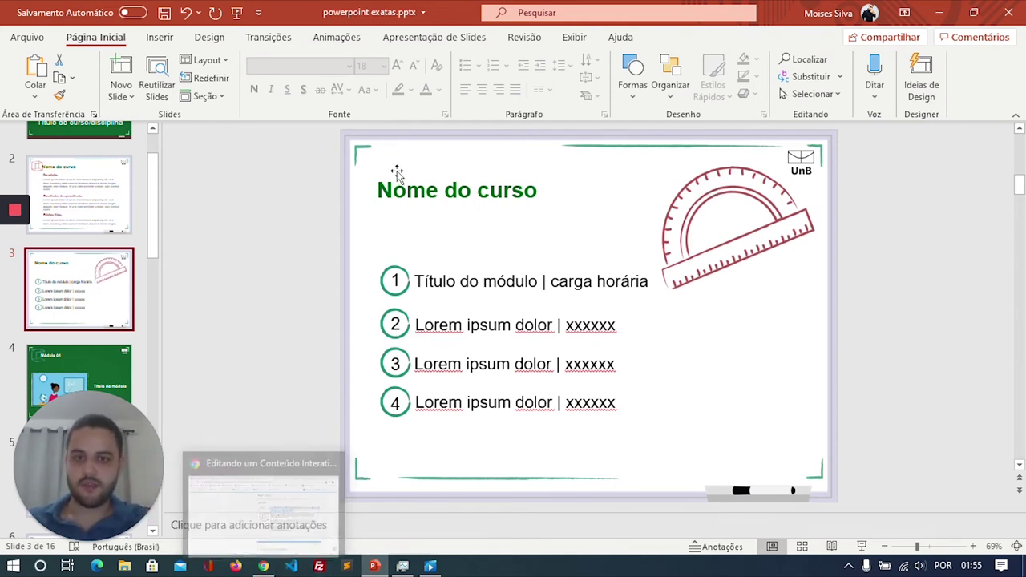
left_click(264, 565)
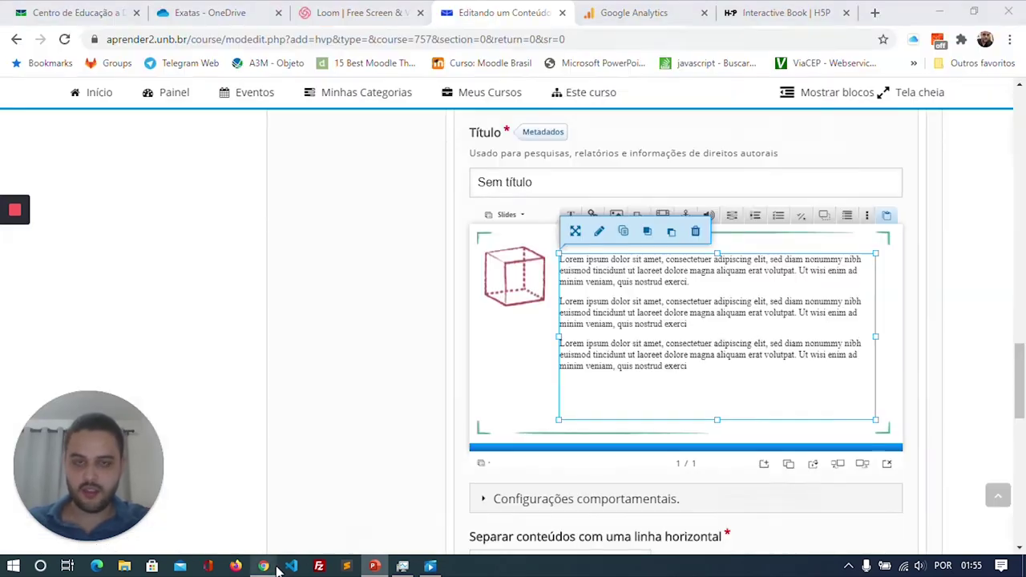
- Copy the Course Presentation content that holds the cube and Lorem ipsum slide in the Apresentação chapter
scroll(721, 385, "up", 3)
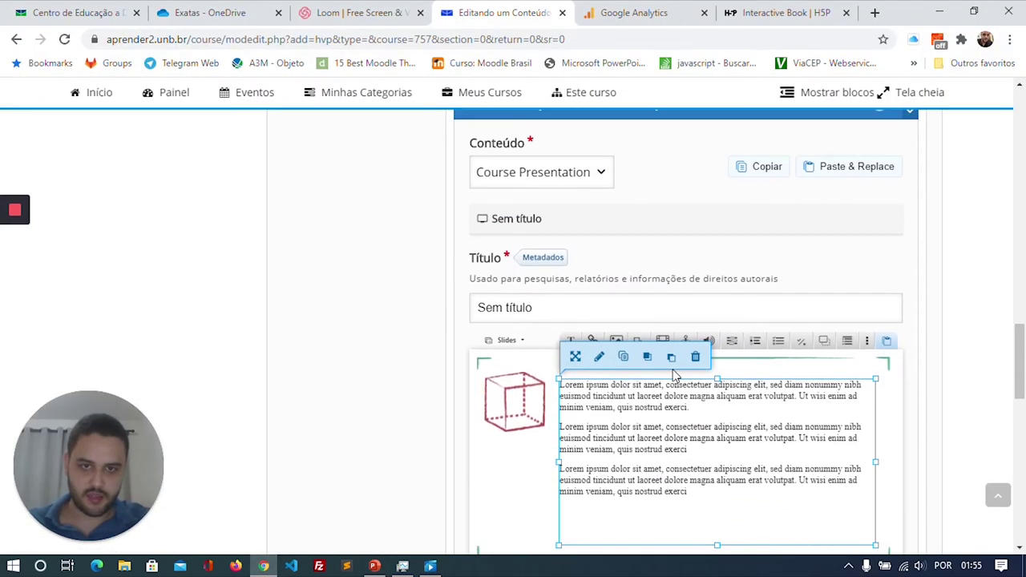
scroll(851, 384, "down", 2)
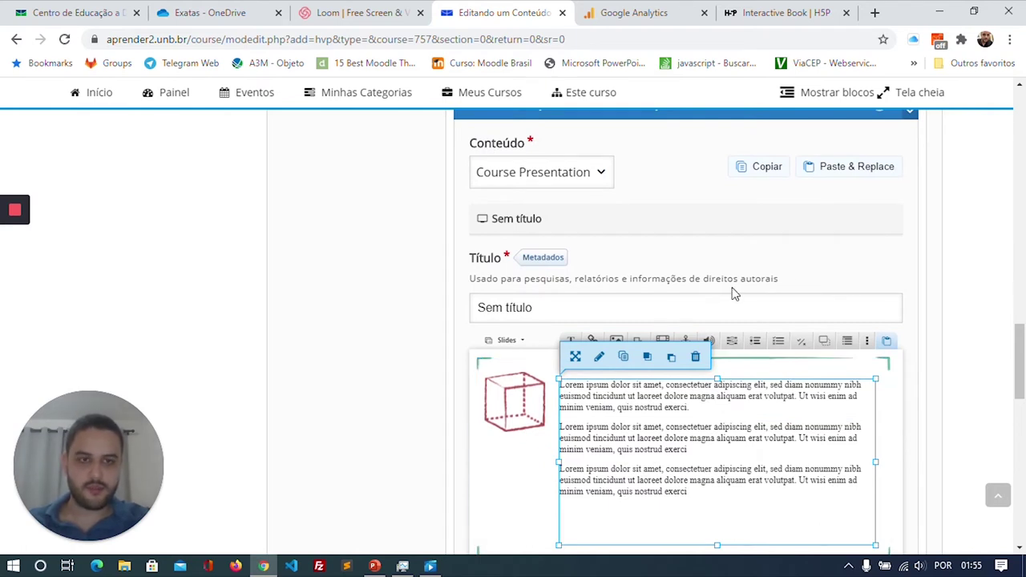
scroll(732, 294, "up", 2)
left_click(771, 301)
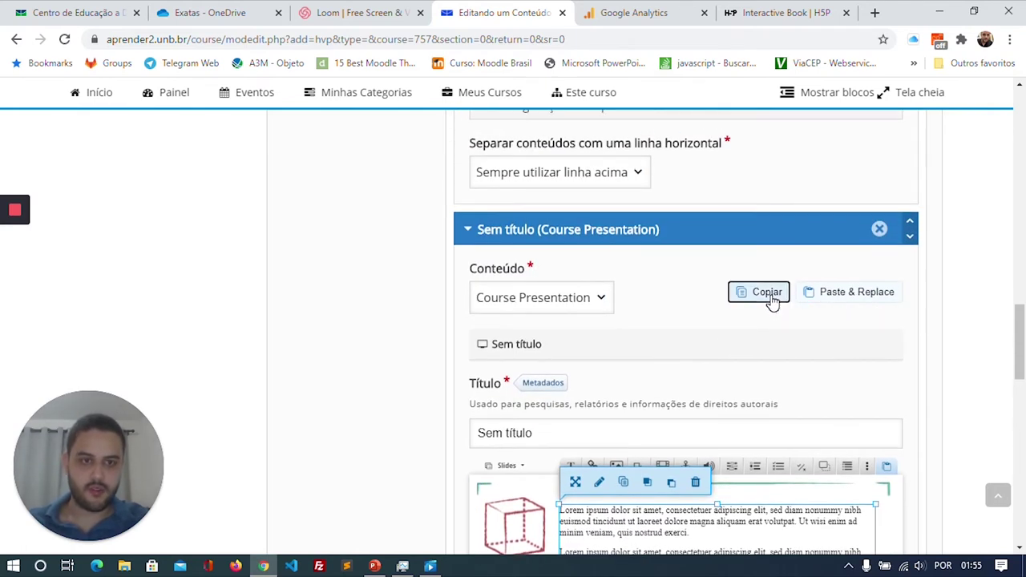
- Add a second chapter to the book and title it Página 3
scroll(392, 286, "up", 2)
scroll(392, 286, "up", 3)
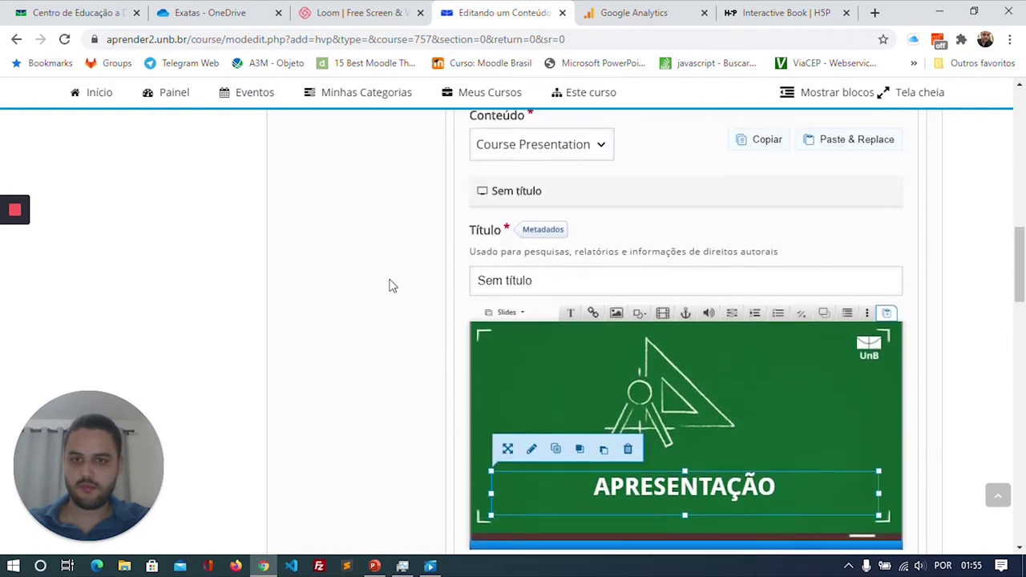
left_click(382, 274)
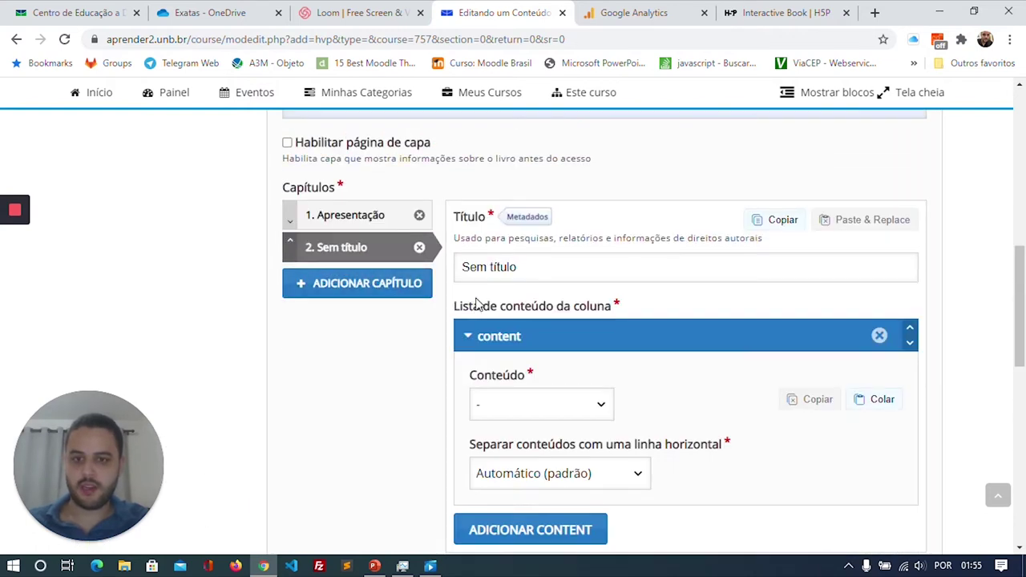
triple_click(548, 265)
type("Página 3")
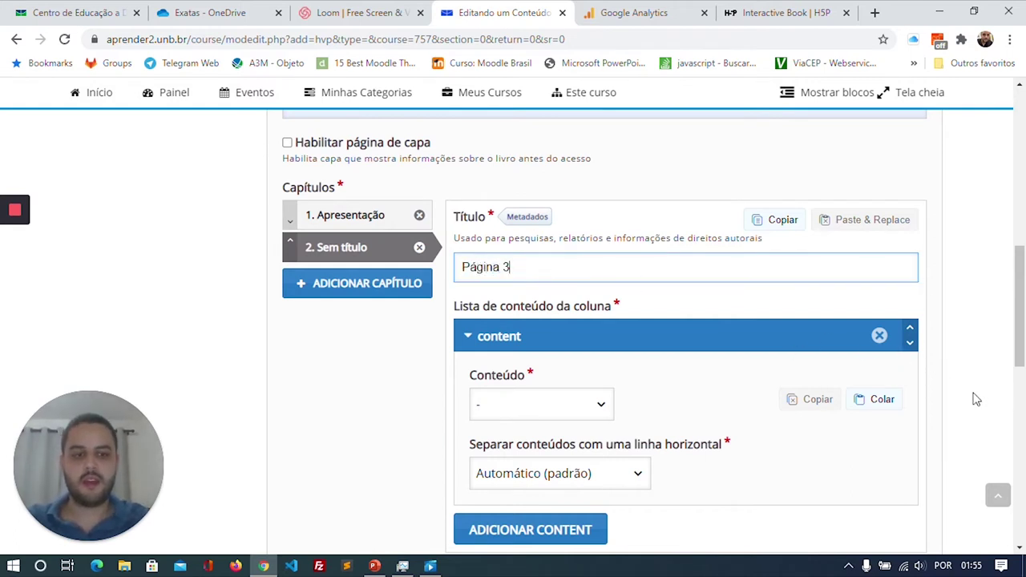
- Paste the copied Course Presentation into the empty content of the Página 3 chapter
scroll(897, 397, "down", 2)
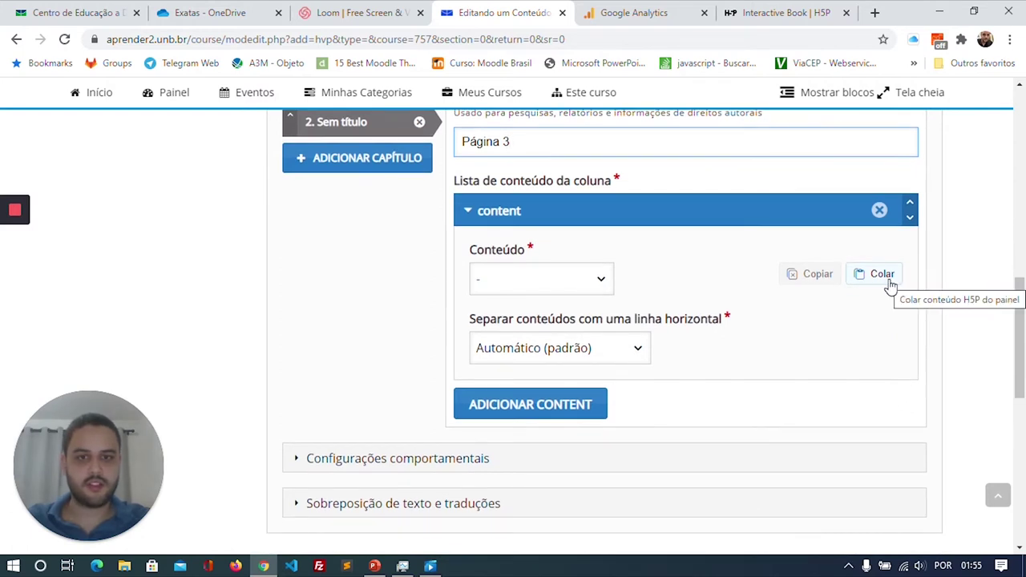
left_click(882, 274)
scroll(732, 355, "down", 2)
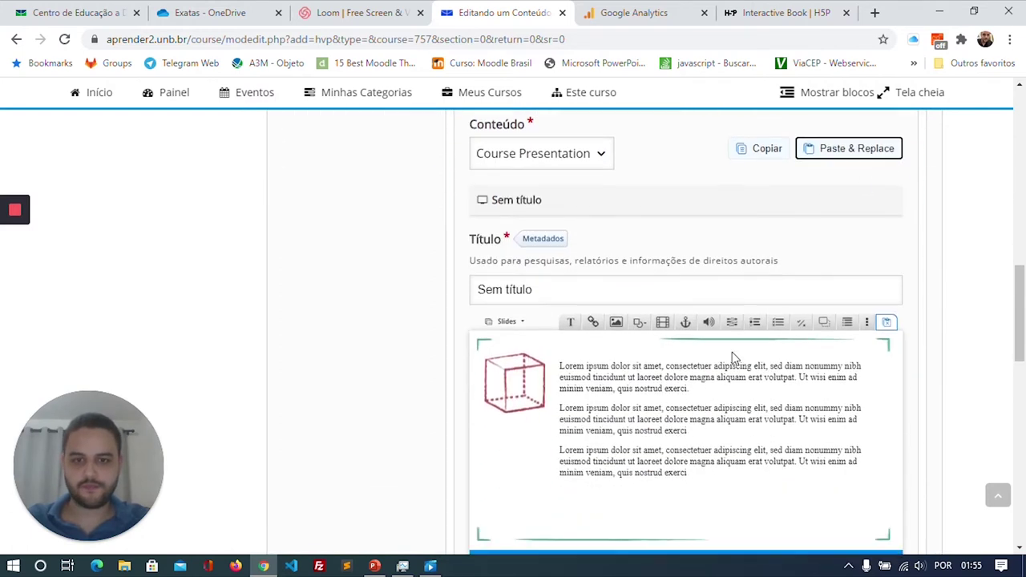
scroll(753, 233, "down", 2)
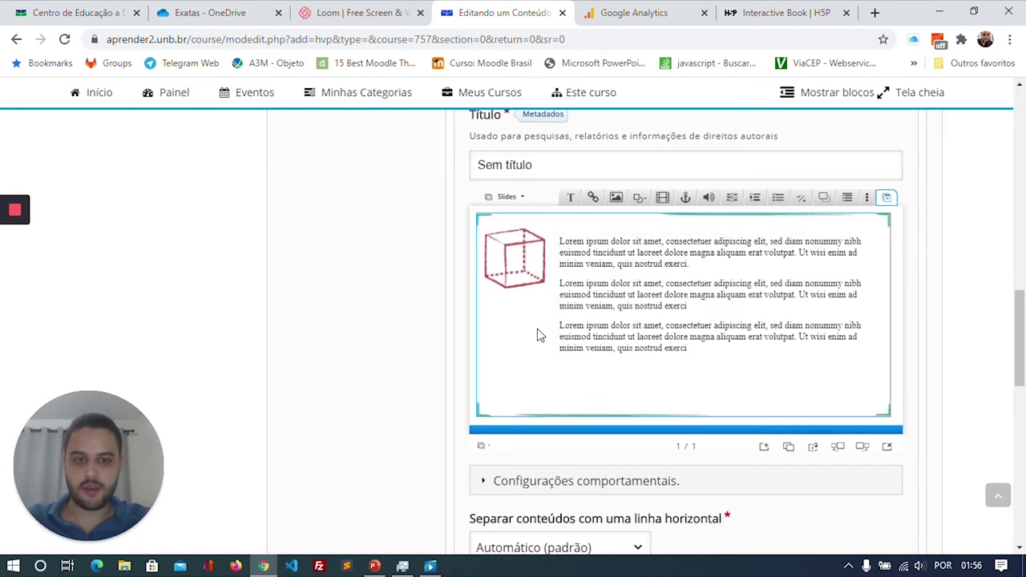
- Switch to PowerPoint, save the protractor picture from slide 3 to the Desktop as Imagem7.png, and return to Chrome
left_click(374, 565)
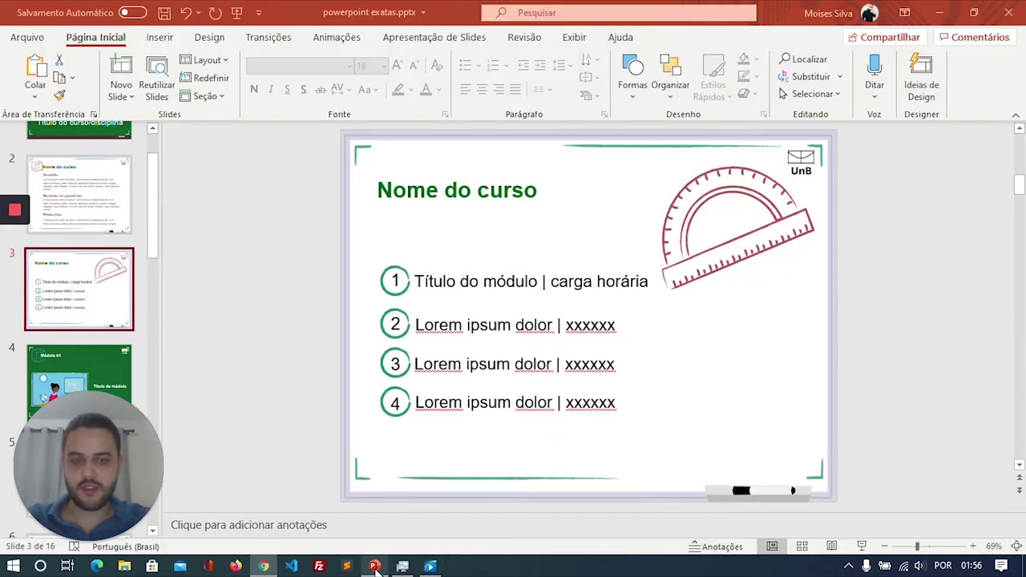
left_click(709, 222)
right_click(709, 224)
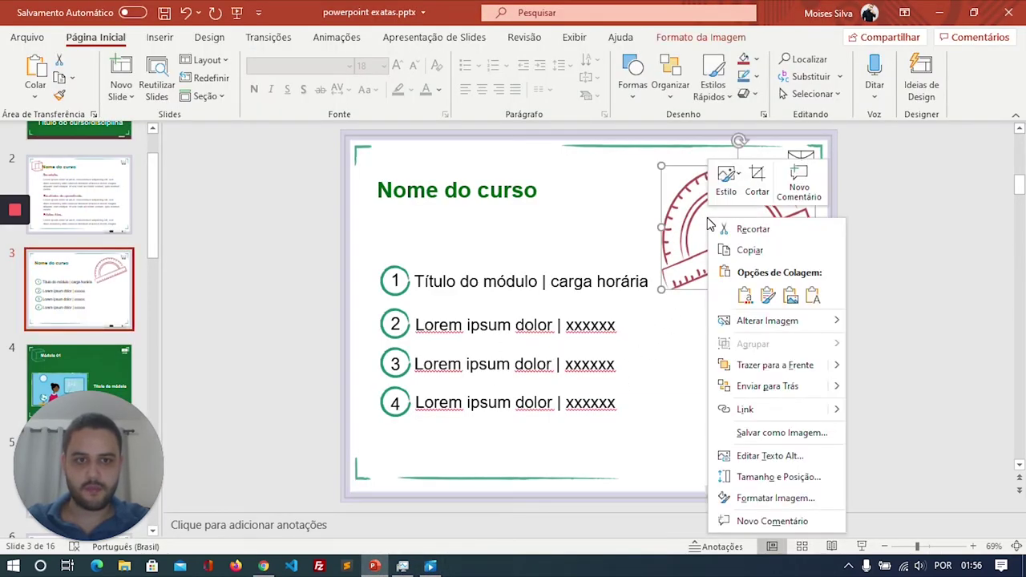
left_click(753, 432)
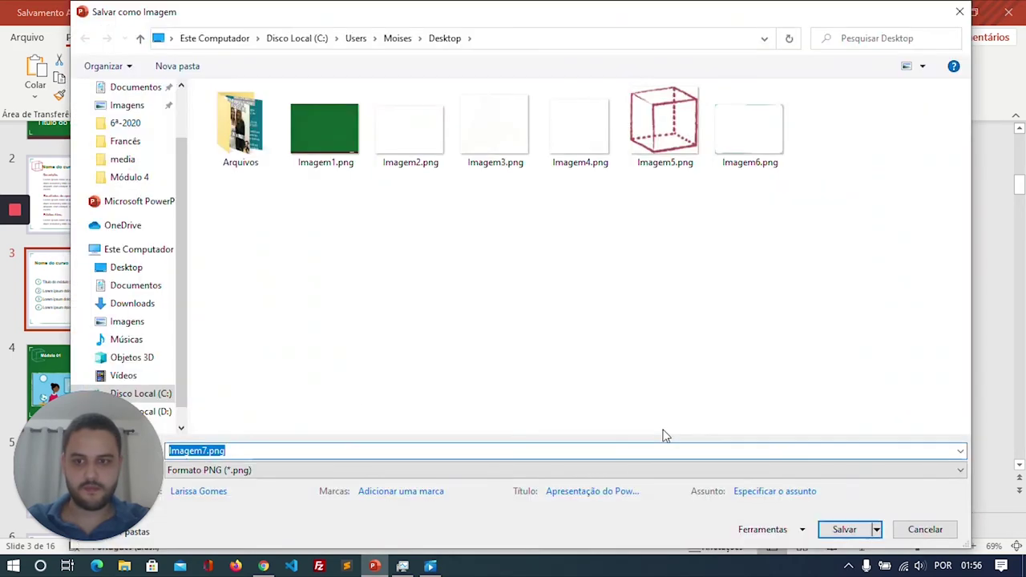
left_click(838, 530)
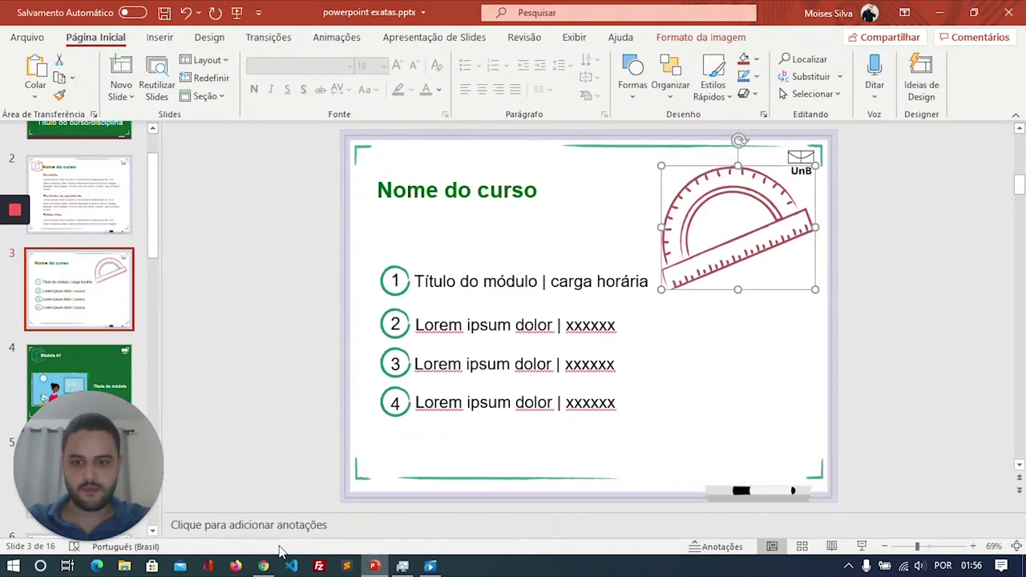
left_click(264, 565)
double_click(513, 258)
scroll(517, 249, "down", 3)
left_click(492, 467)
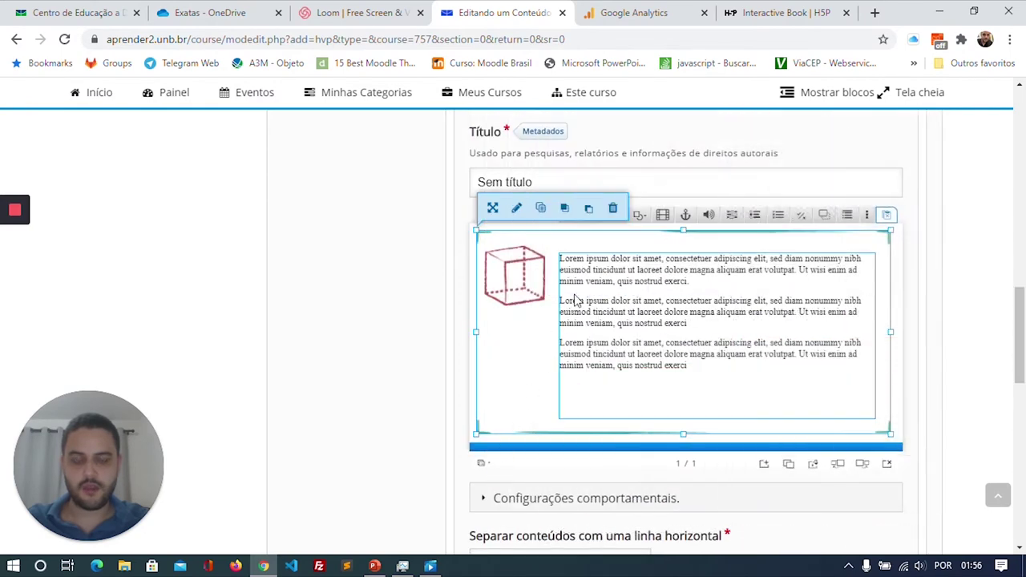
double_click(515, 277)
scroll(516, 228, "down", 4)
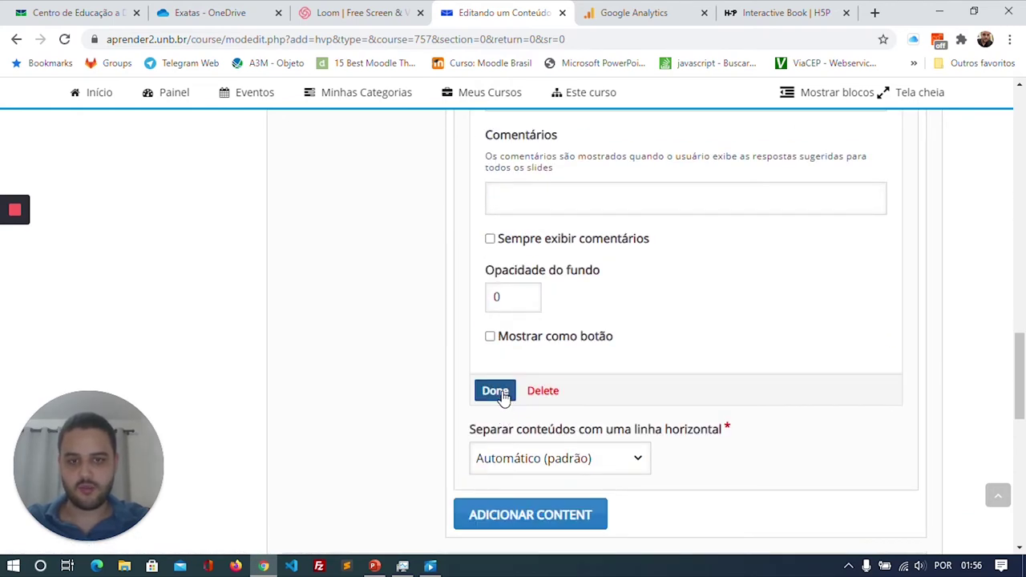
left_click(496, 391)
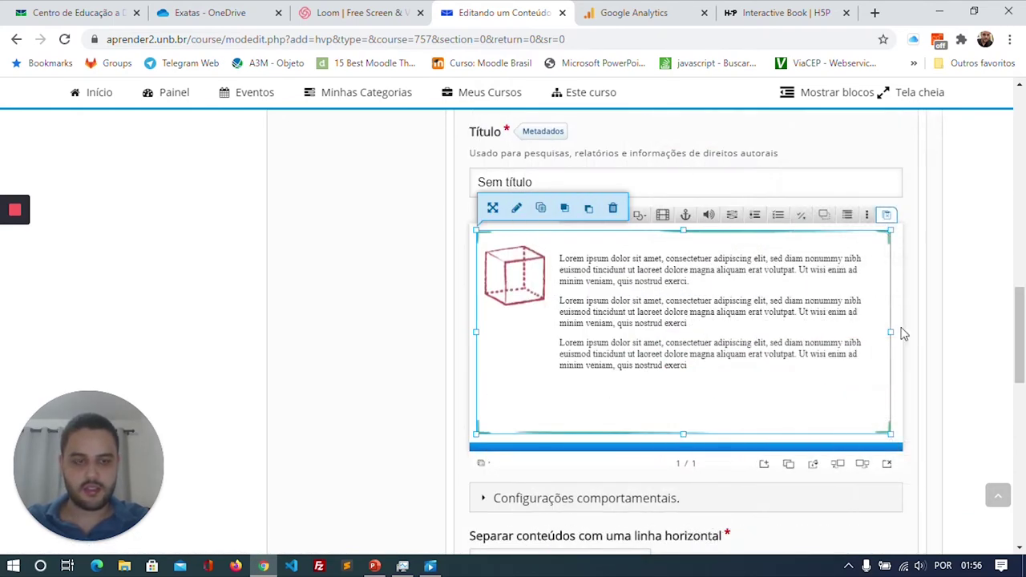
- Shrink the frame image from its left side to uncover the cube, and replace the cube picture with Imagem7.png
left_click_drag(478, 331, 552, 331)
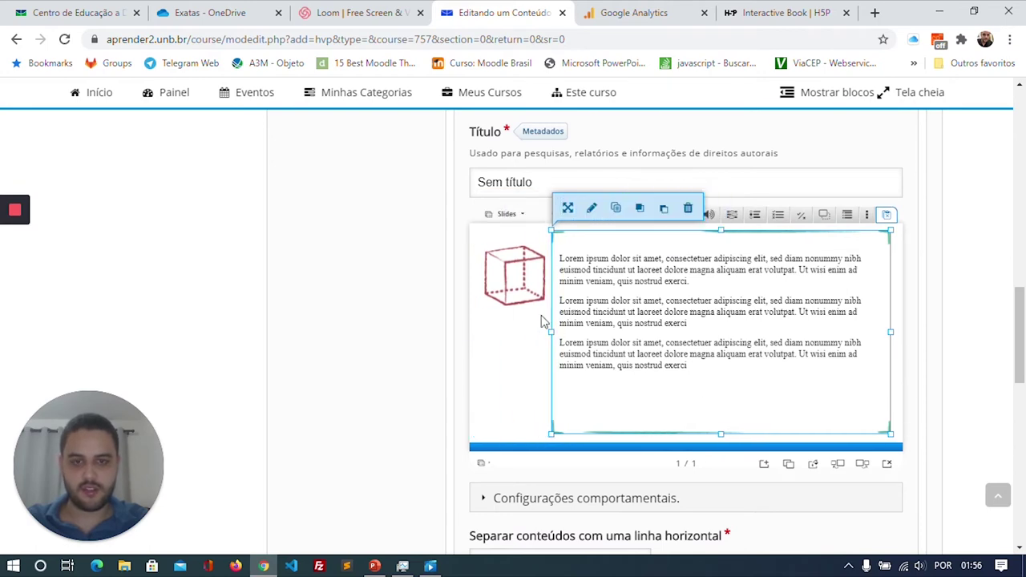
double_click(506, 289)
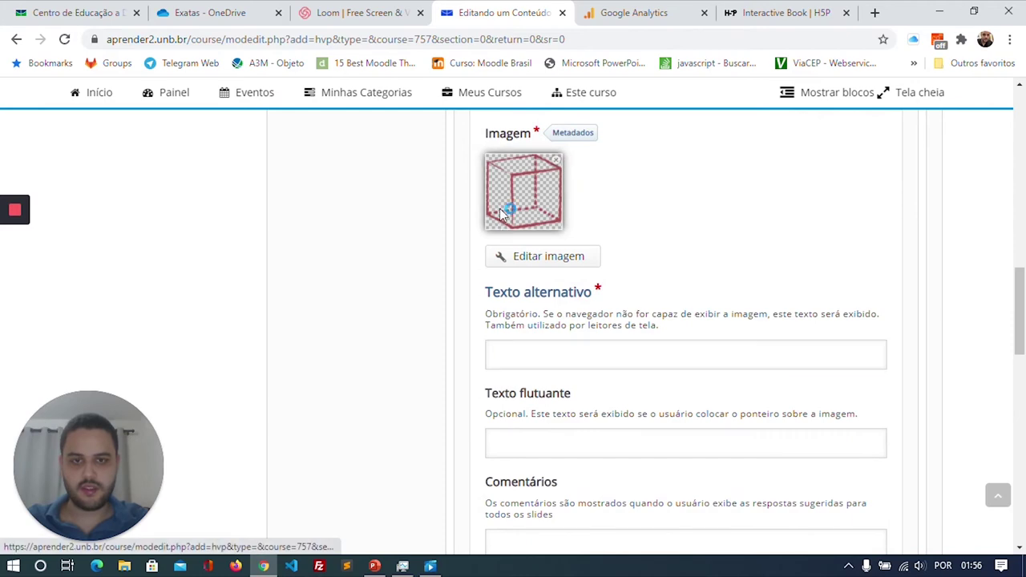
left_click(499, 210)
left_click(227, 224)
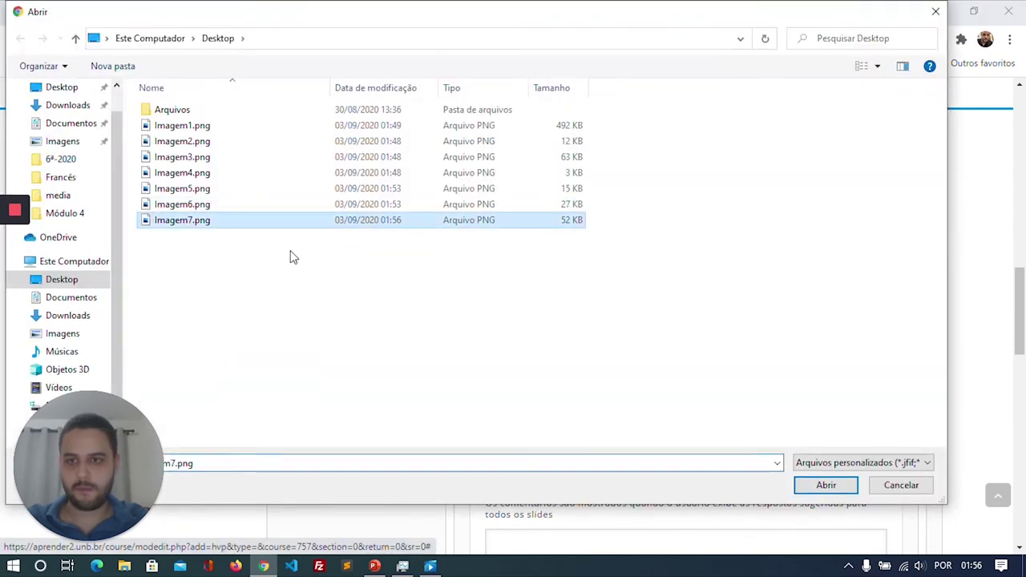
left_click(814, 486)
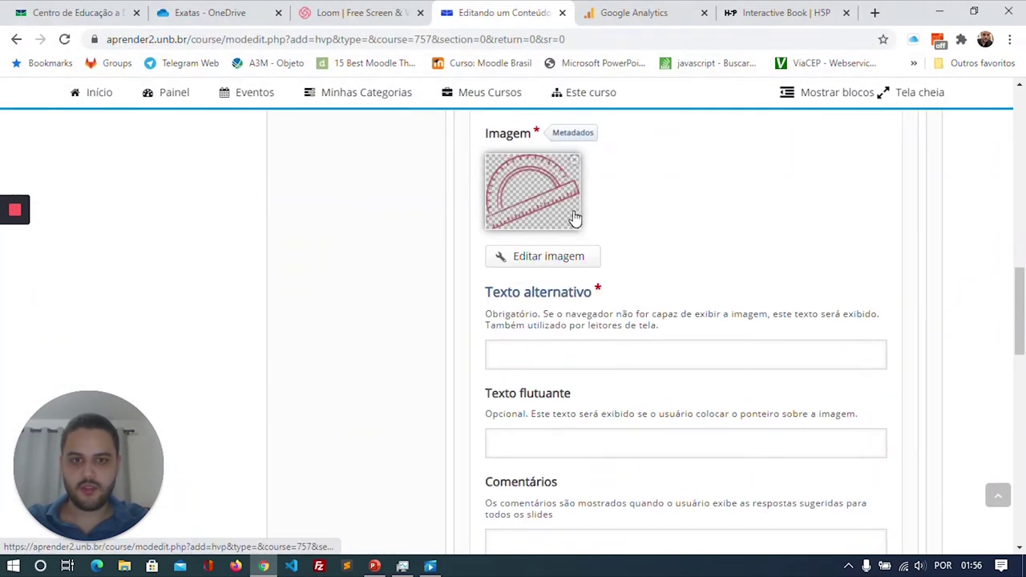
scroll(568, 240, "down", 3)
left_click(494, 487)
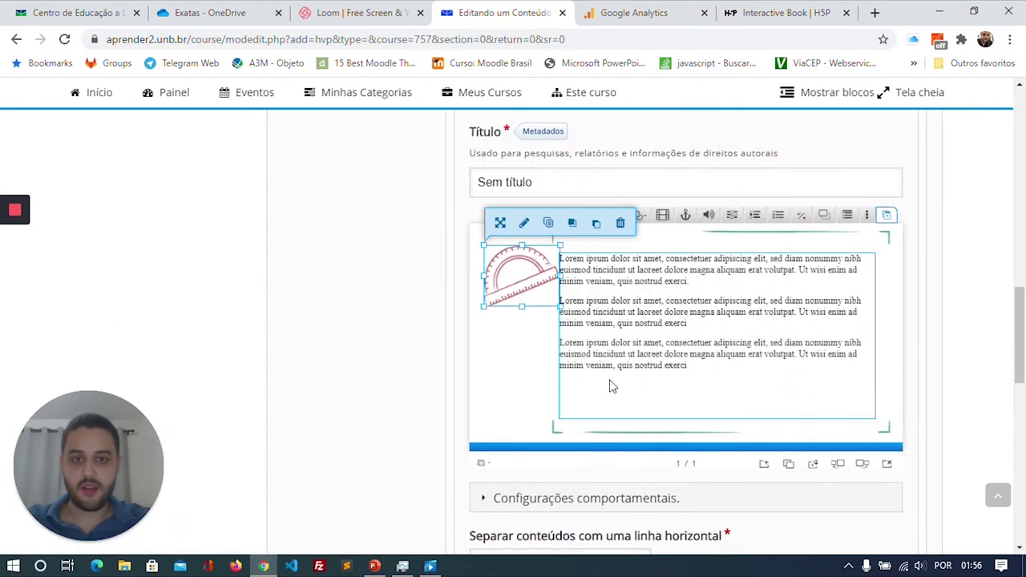
- Bring the protractor image to the front and stretch the frame image's left side outward to enclose it
left_click(560, 408)
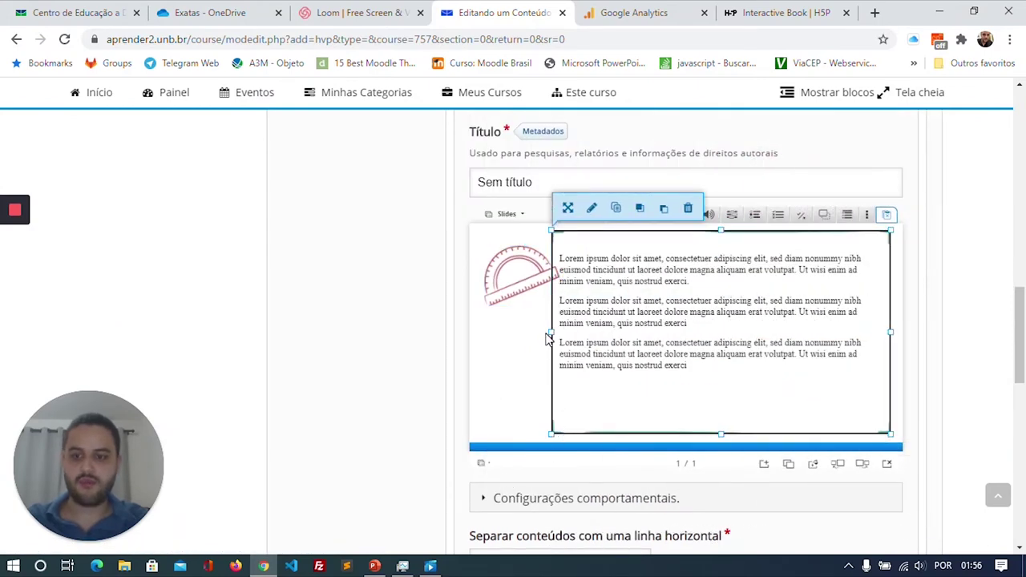
left_click(519, 298)
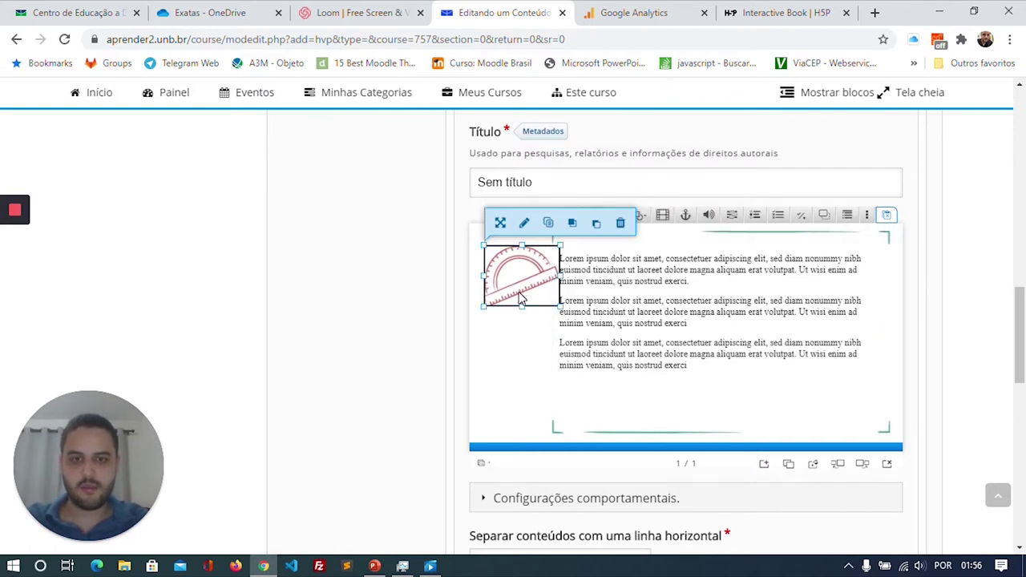
left_click(572, 227)
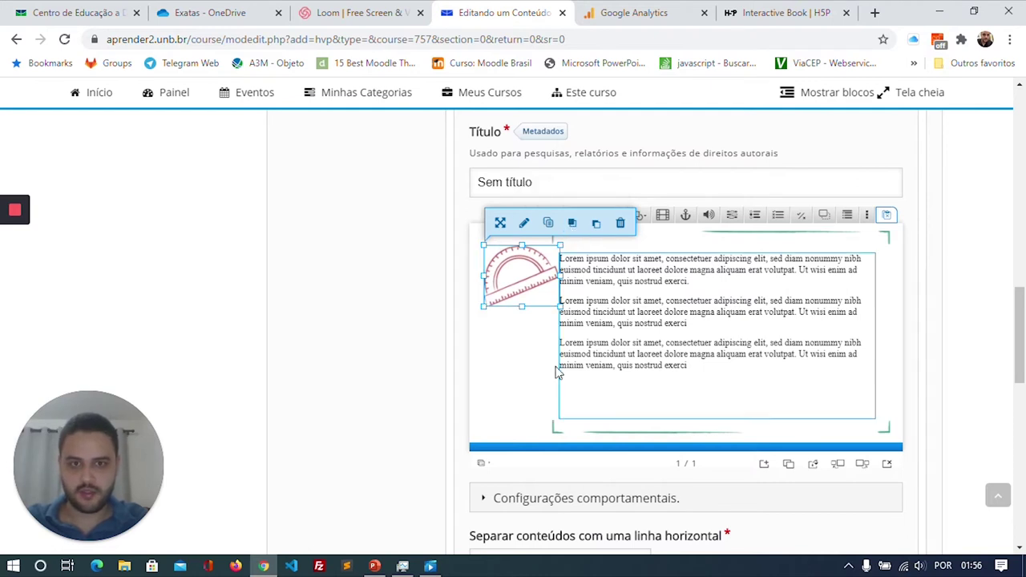
left_click(559, 409)
left_click_drag(553, 335, 476, 333)
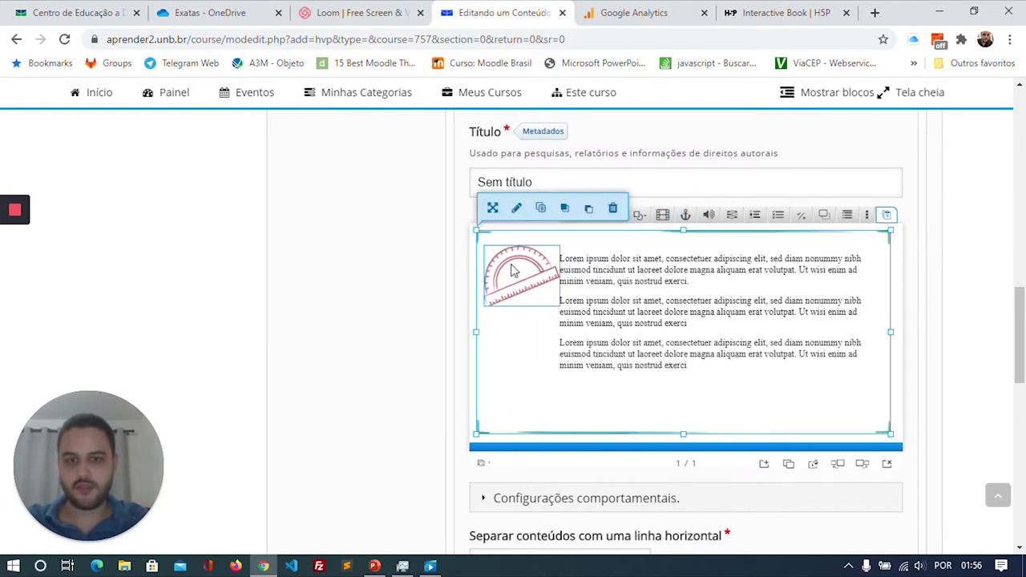
- Check the protractor image's settings and inspect the layout of the framed slide
double_click(520, 271)
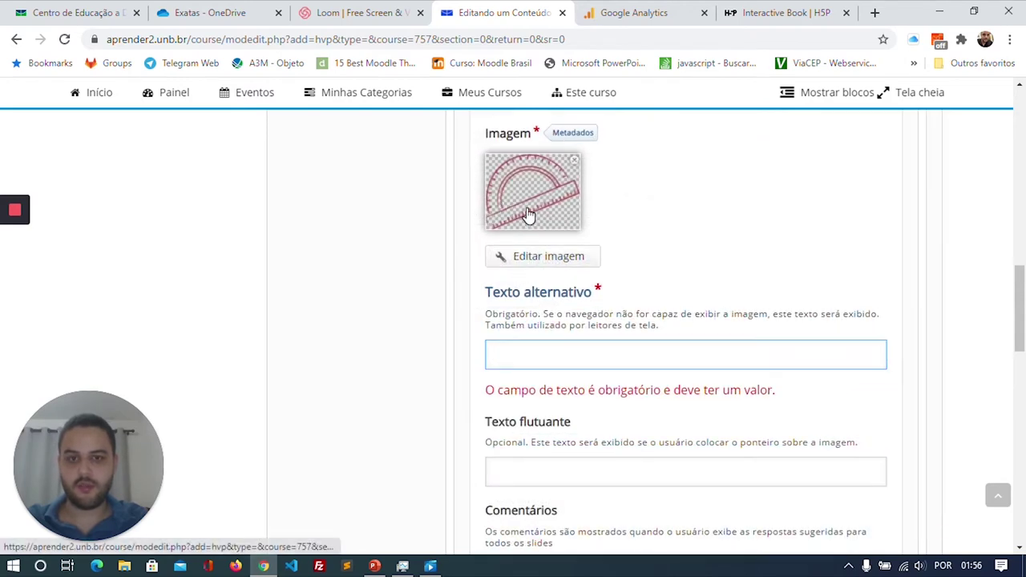
scroll(517, 225, "down", 5)
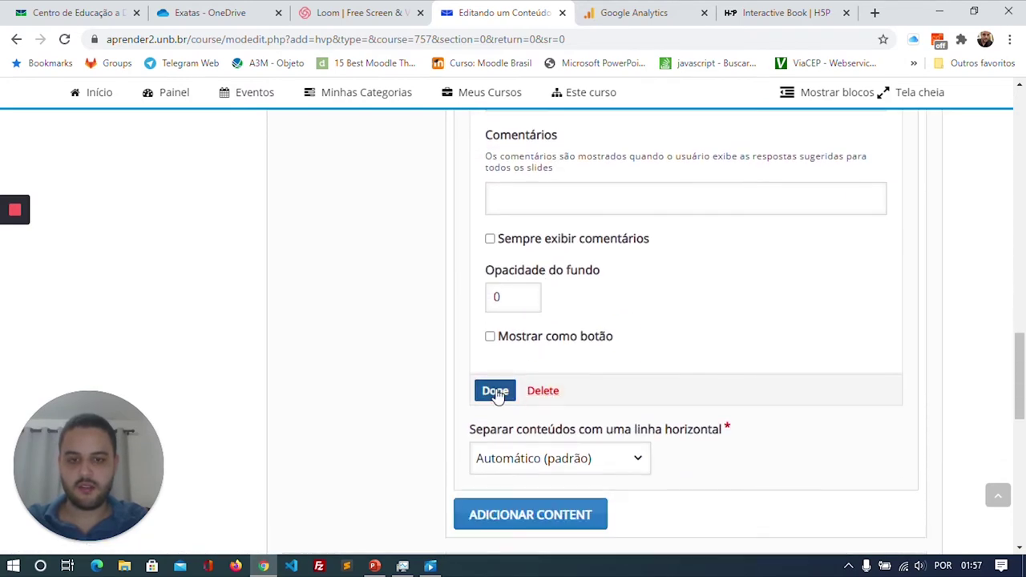
left_click(495, 392)
mouse_move(476, 332)
left_mouse_down()
mouse_move(585, 332)
mouse_move(477, 322)
left_mouse_up()
left_click(515, 290)
left_click(650, 347)
scroll(669, 356, "up", 3)
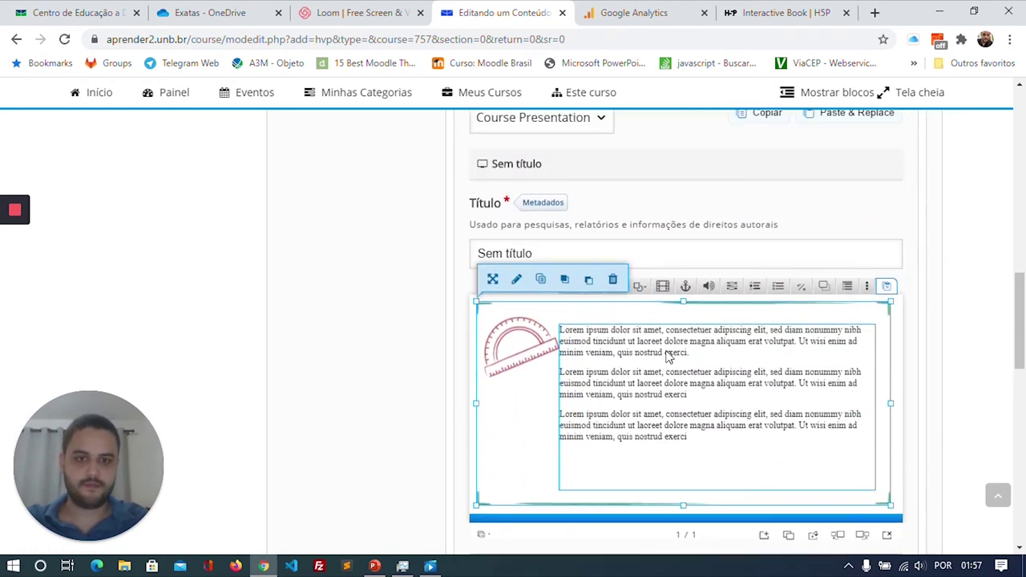
scroll(669, 357, "down", 3)
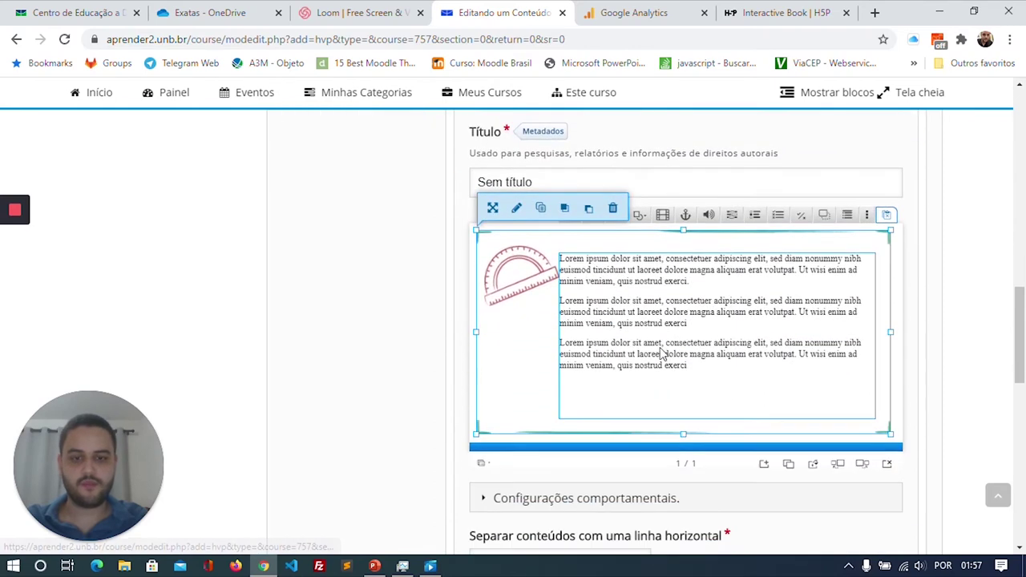
scroll(662, 352, "up", 4)
scroll(661, 353, "down", 4)
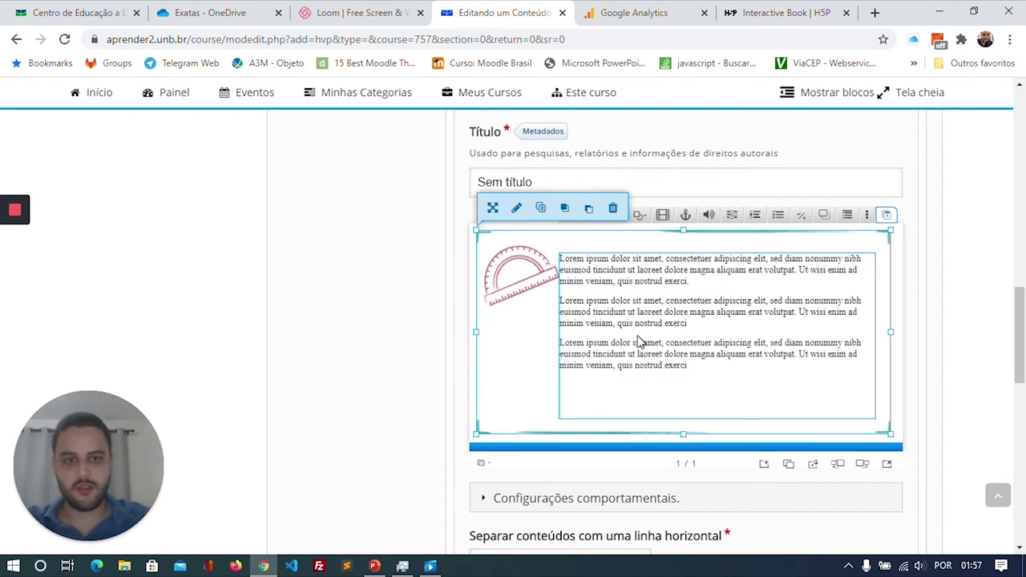
- Move the text box slightly up, narrow it from its left side, and extend its lower edge near the frame's bottom
left_click_drag(636, 344, 636, 327)
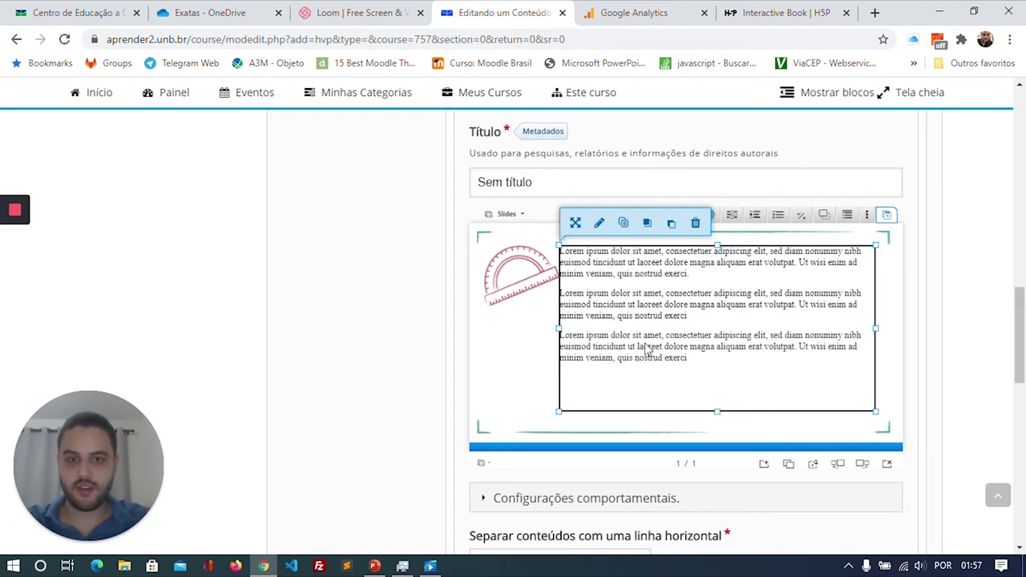
left_click_drag(558, 328, 564, 335)
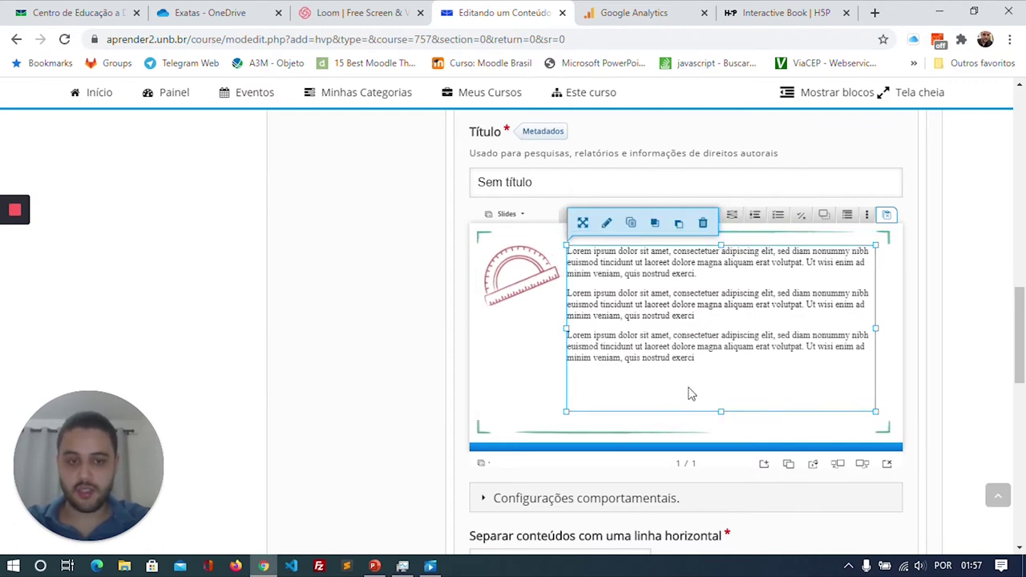
left_click_drag(721, 411, 723, 428)
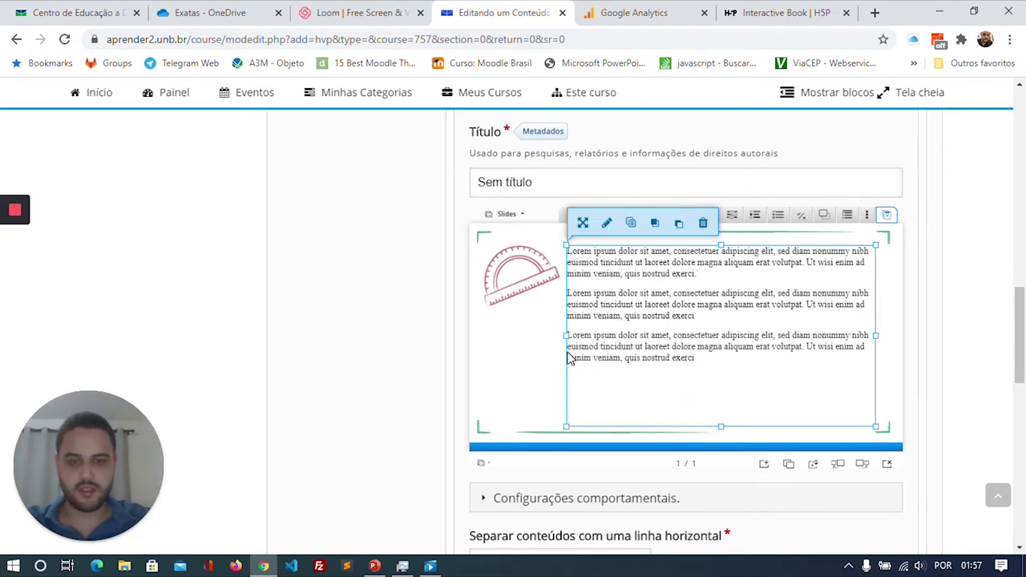
- Set the horizontal line separation of the Página 3 presentation to Sempre utilizar linha acima
scroll(568, 355, "down", 2)
left_click(617, 449)
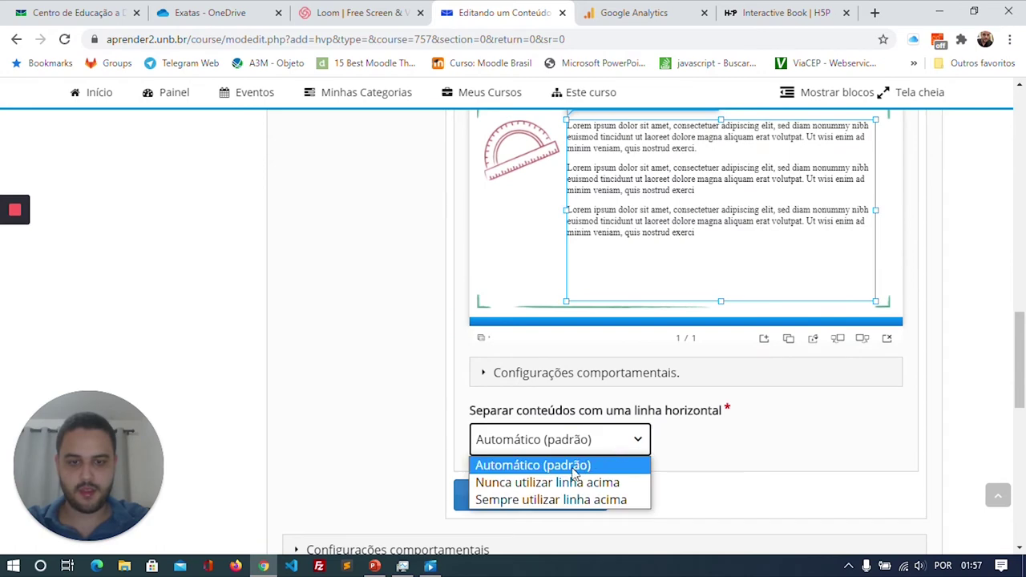
left_click(550, 499)
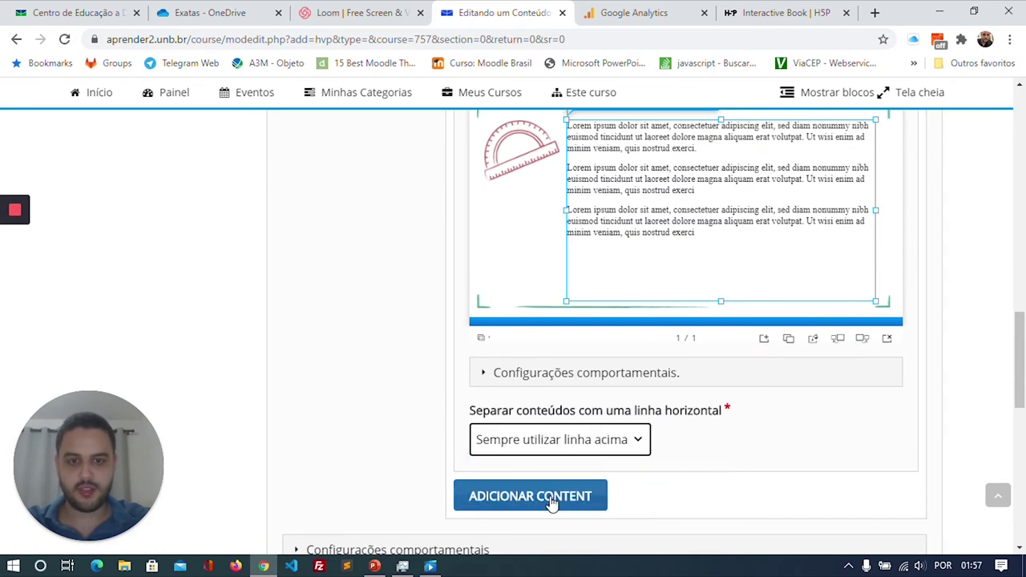
- Set the horizontal line separation of the Apresentação chapter's presentation to Sempre utilizar linha acima
scroll(687, 297, "up", 6)
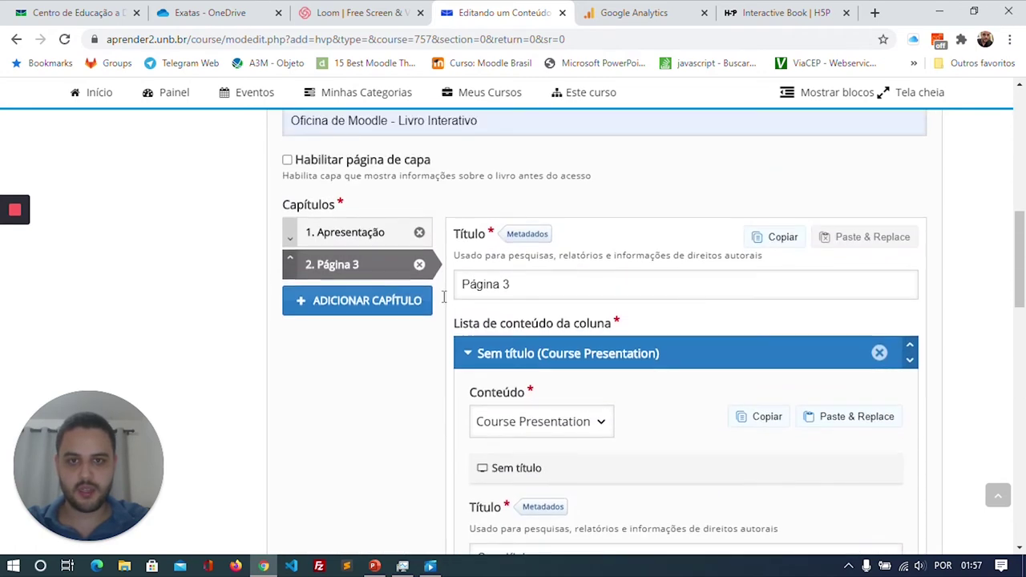
left_click(336, 233)
scroll(585, 318, "down", 7)
scroll(587, 325, "down", 8)
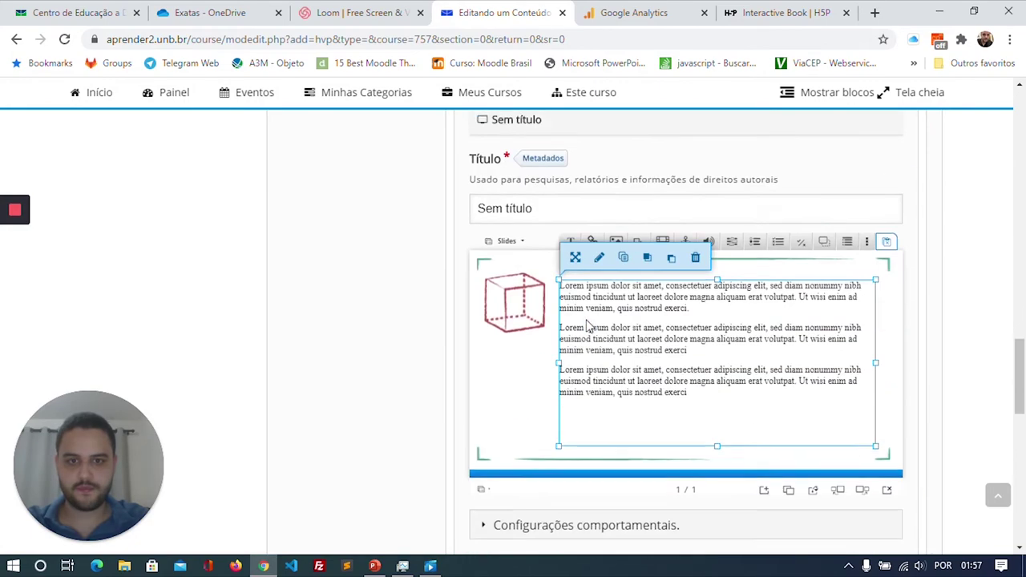
left_click(564, 344)
left_click(529, 393)
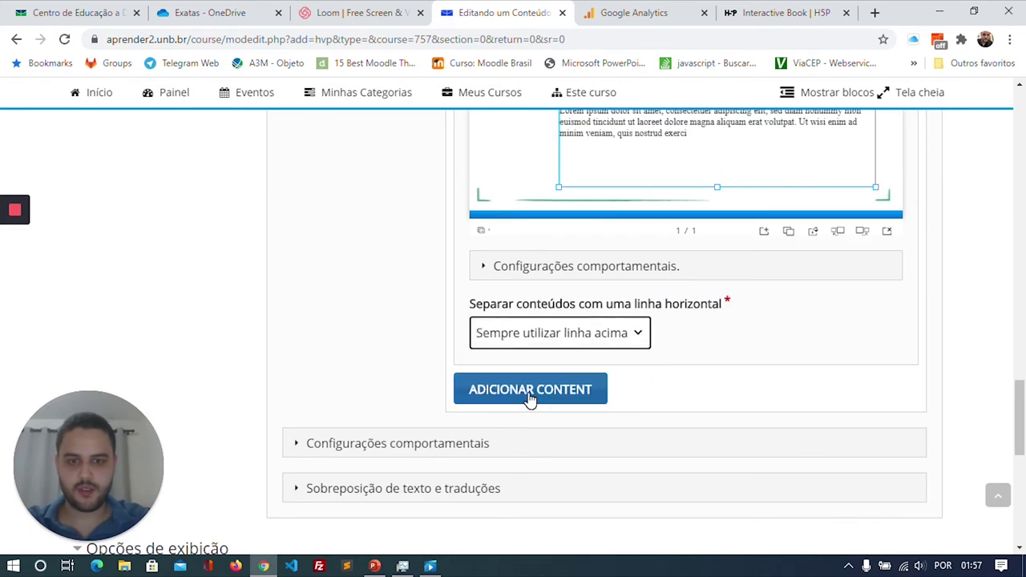
left_click(528, 391)
- Return to the Página 3 chapter, add a second content block, and set its type to Image Hotspots
scroll(507, 295, "up", 10)
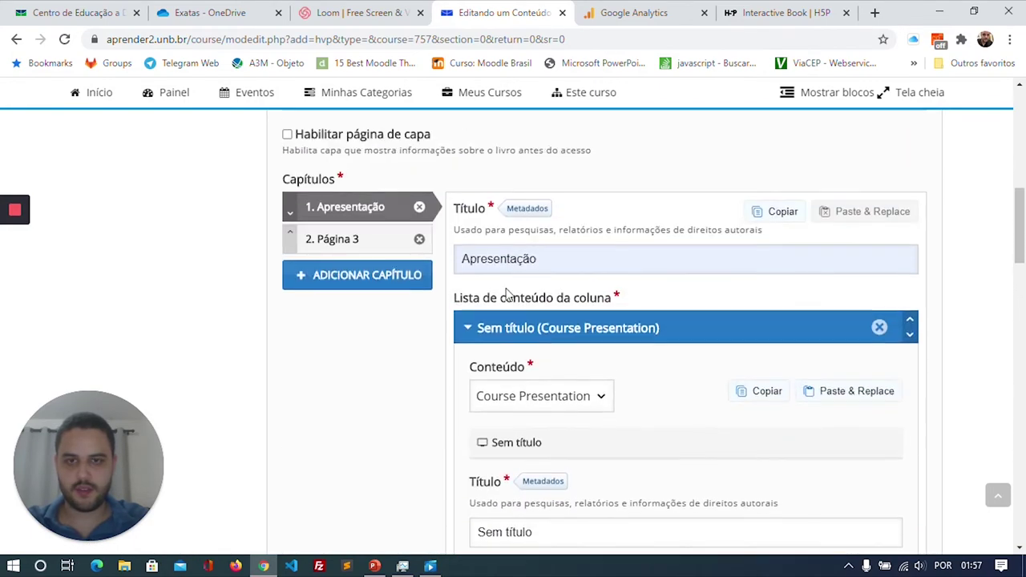
left_click(341, 268)
scroll(593, 311, "down", 8)
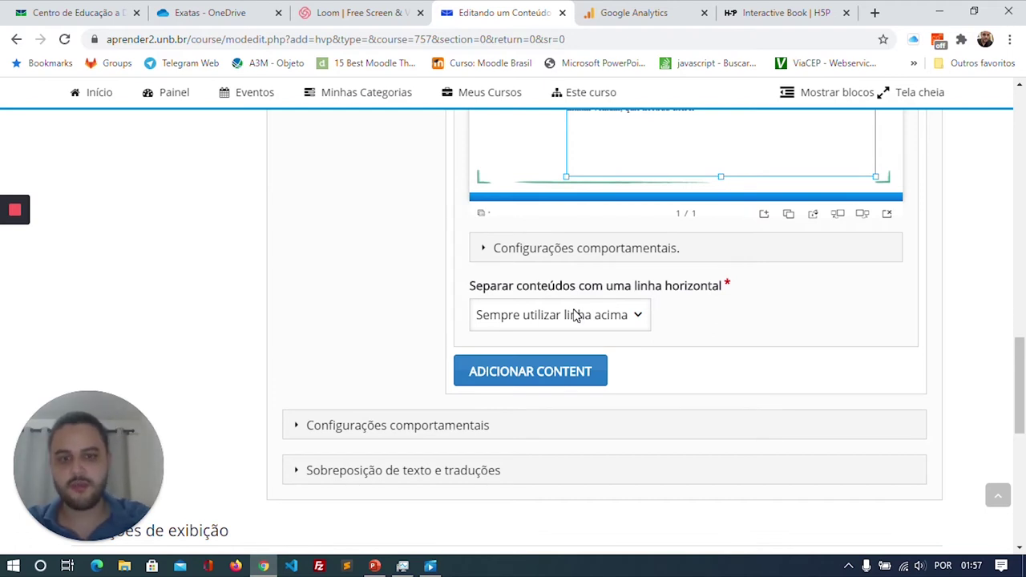
left_click(535, 383)
scroll(623, 385, "down", 1)
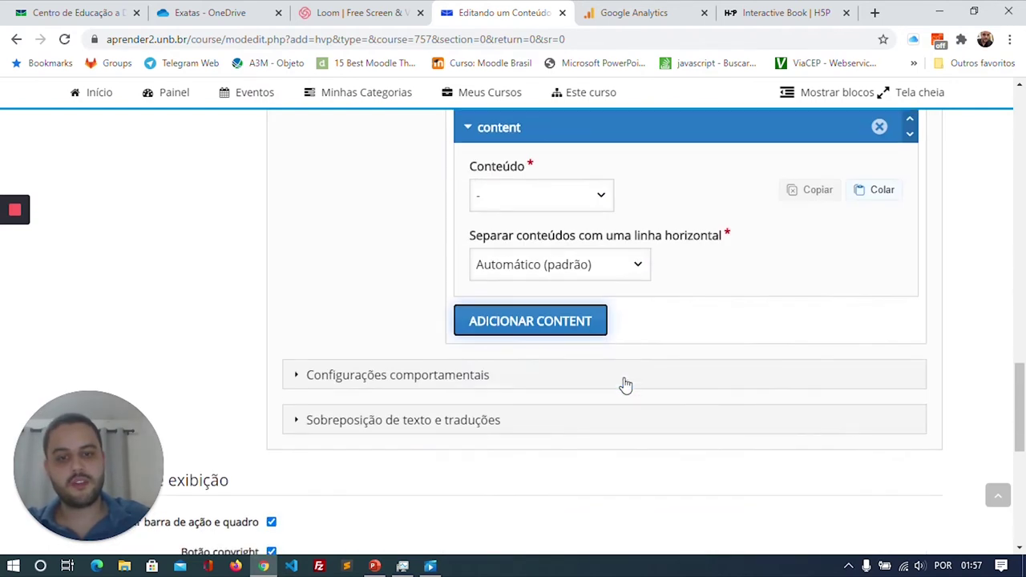
left_click(580, 200)
scroll(580, 259, "down", 3)
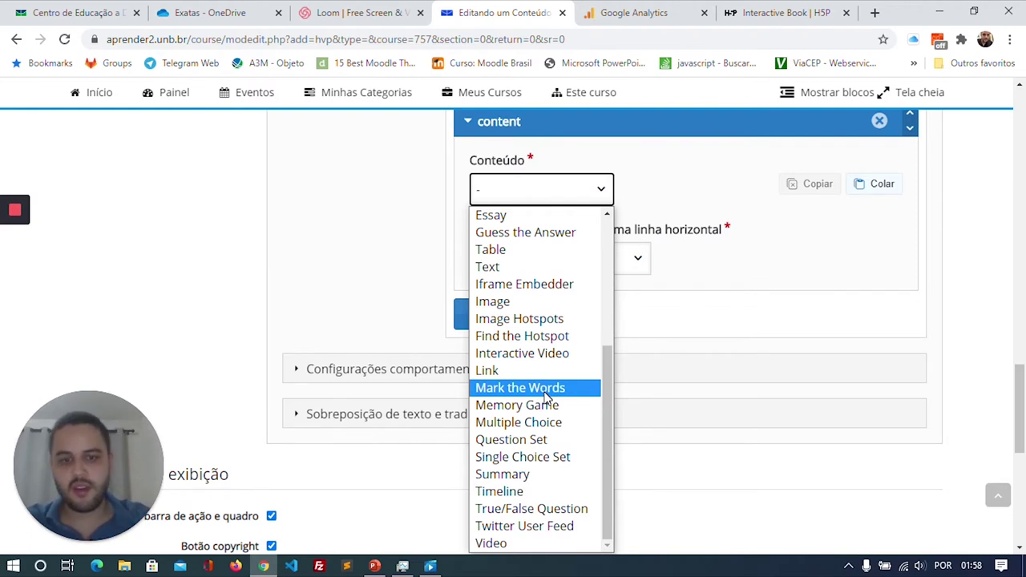
left_click(529, 318)
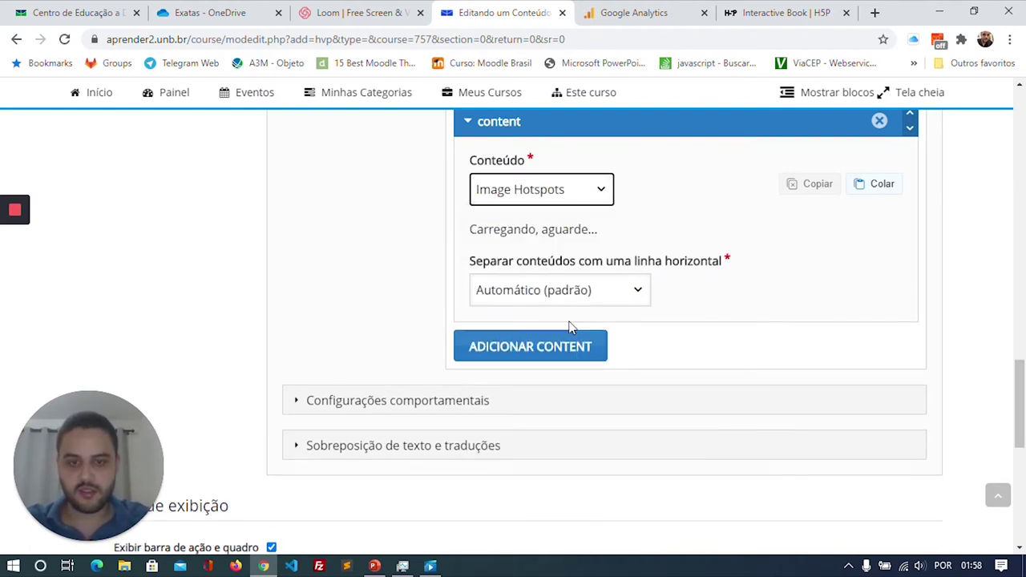
scroll(590, 317, "down", 2)
scroll(589, 317, "up", 2)
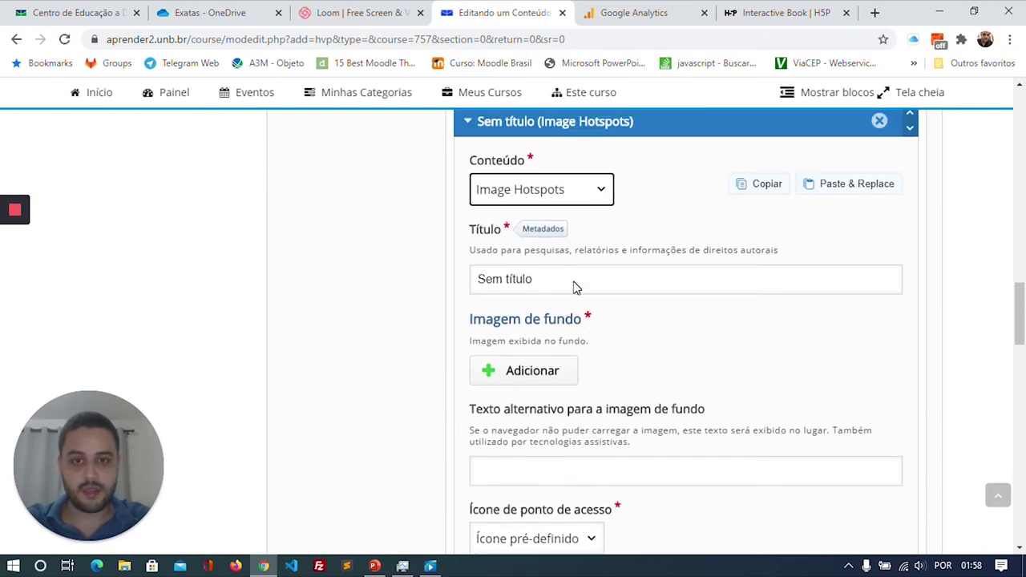
scroll(705, 234, "down", 2)
scroll(698, 241, "up", 2)
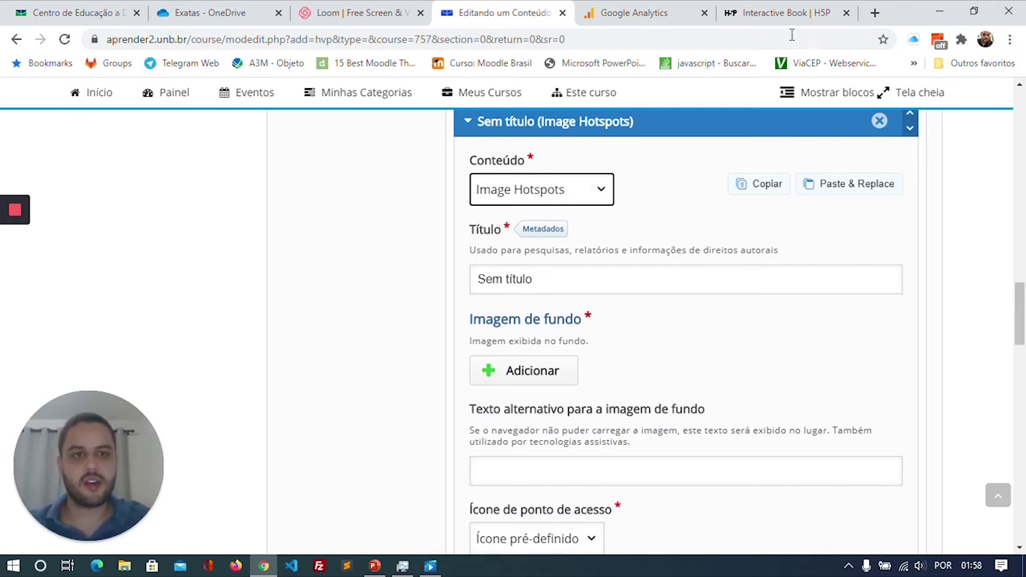
- Switch to the H5P Interactive Book example and view the image with hotspots in its Strawberries chapter
left_click(781, 12)
scroll(532, 323, "up", 5)
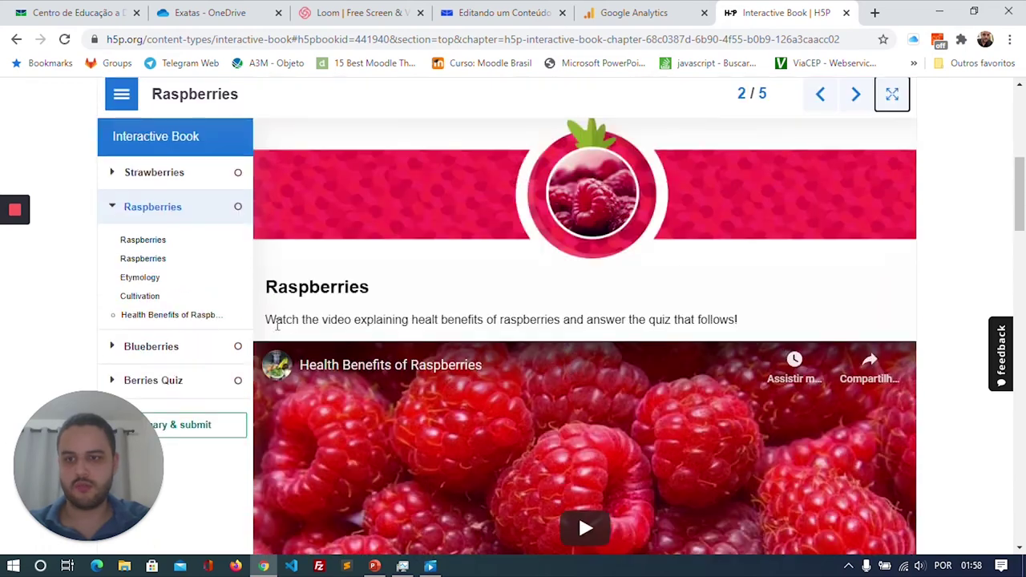
left_click(153, 181)
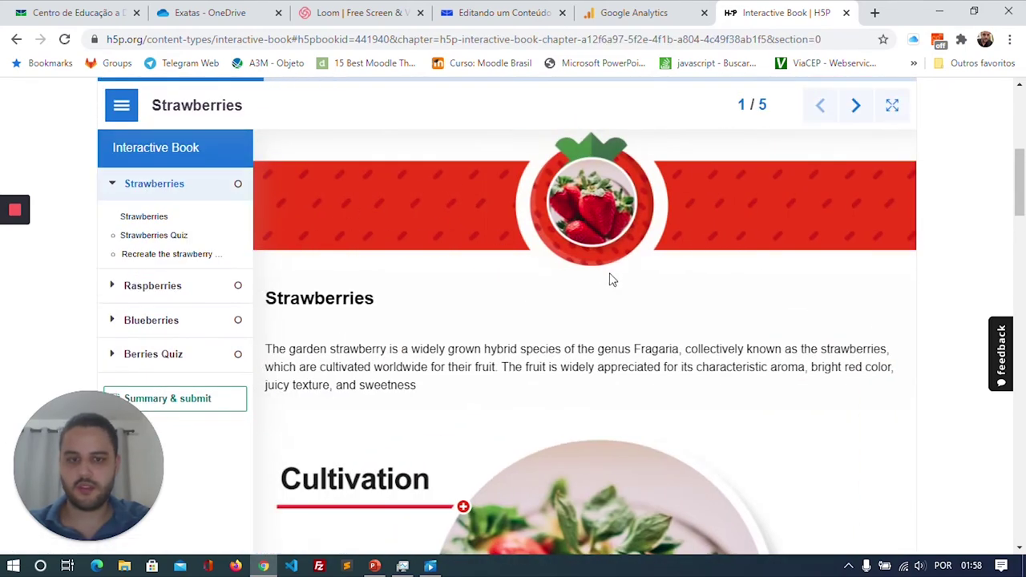
scroll(609, 282, "down", 5)
scroll(609, 284, "up", 2)
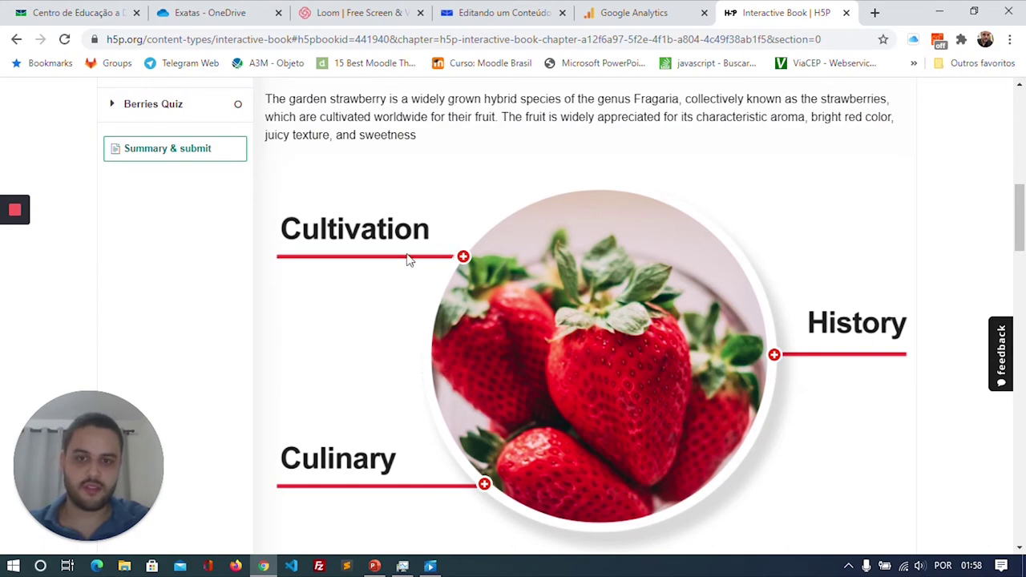
- Open the Cultivation hotspot on the strawberry image, look through its popup text, and close the popup
left_click(463, 256)
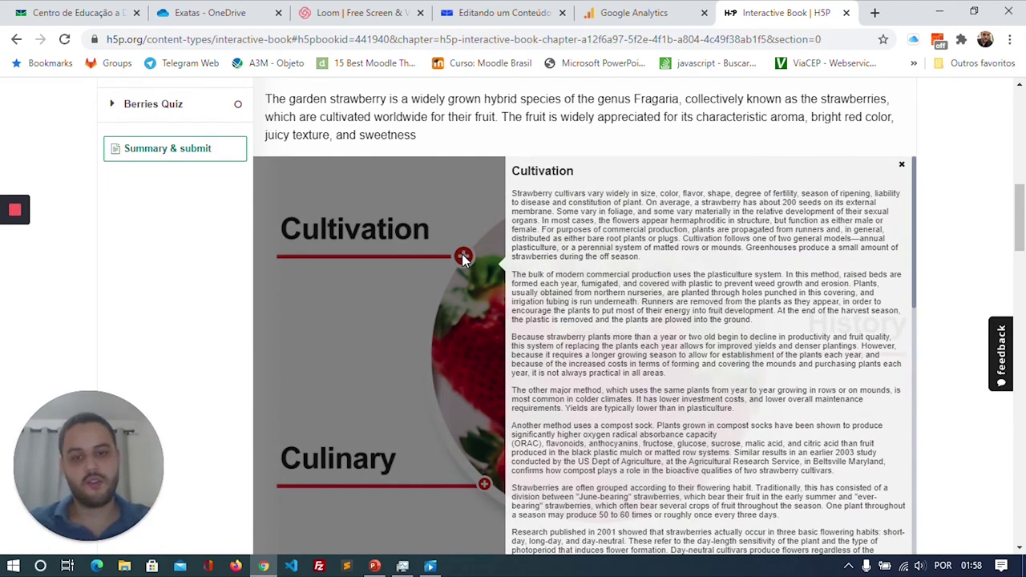
scroll(801, 332, "down", 10)
scroll(808, 335, "down", 5)
scroll(811, 329, "up", 4)
scroll(515, 283, "up", 6)
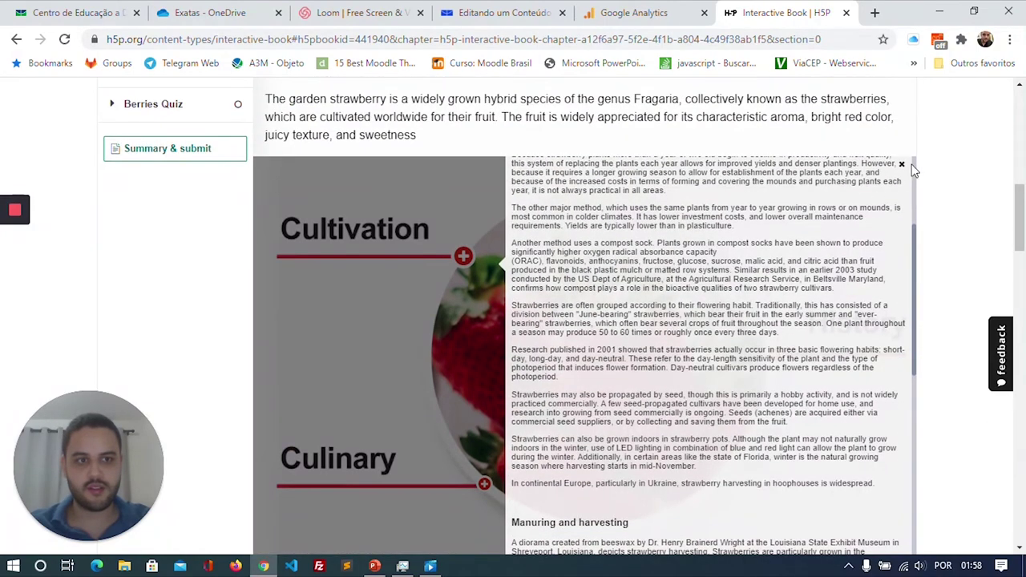
left_click(902, 165)
- Return to the Moodle content editing page and upload Imagem7.png as the Image Hotspots background image
left_click(513, 12)
mouse_move(565, 92)
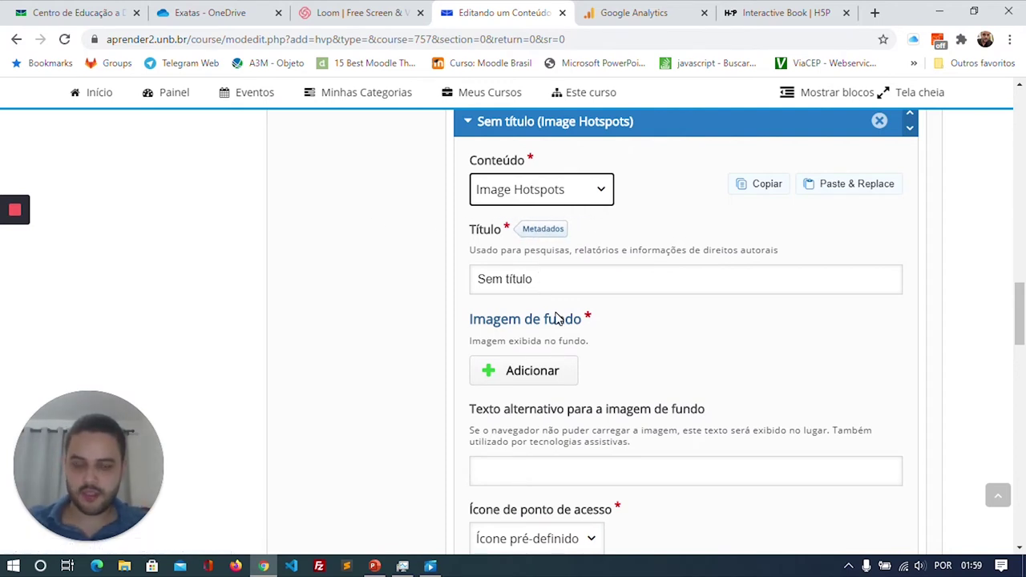
left_click(550, 381)
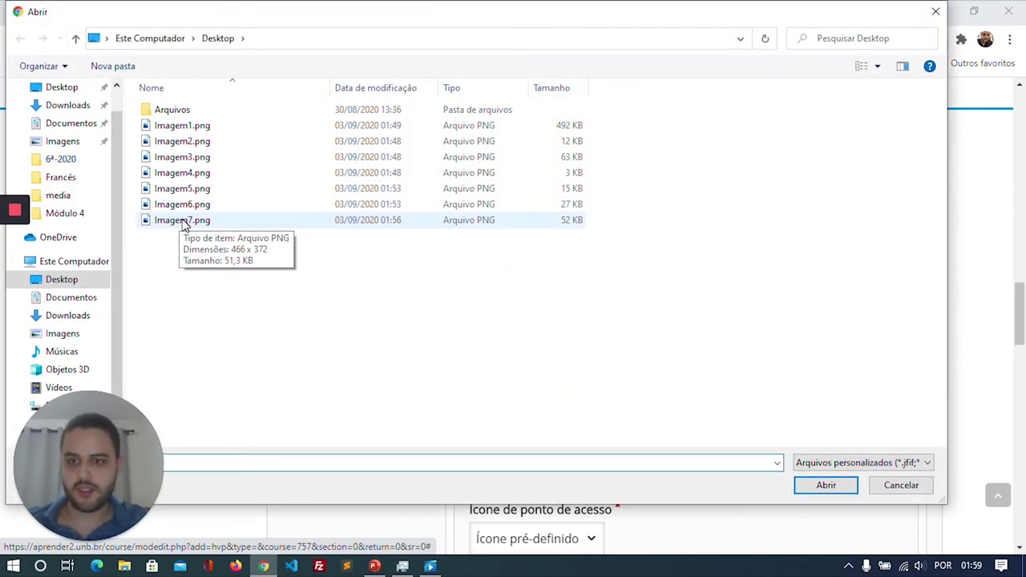
left_click(183, 221)
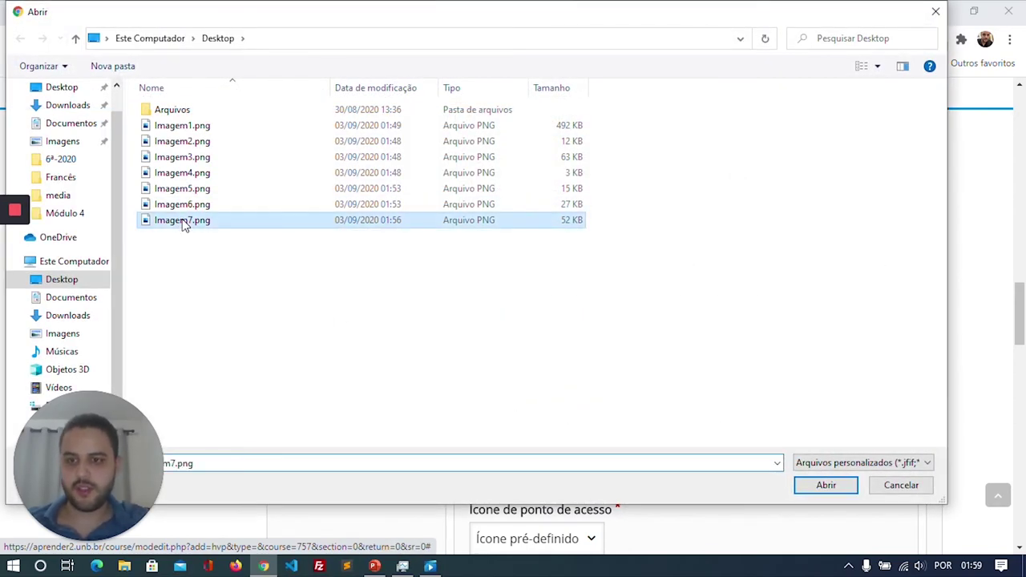
left_click(826, 485)
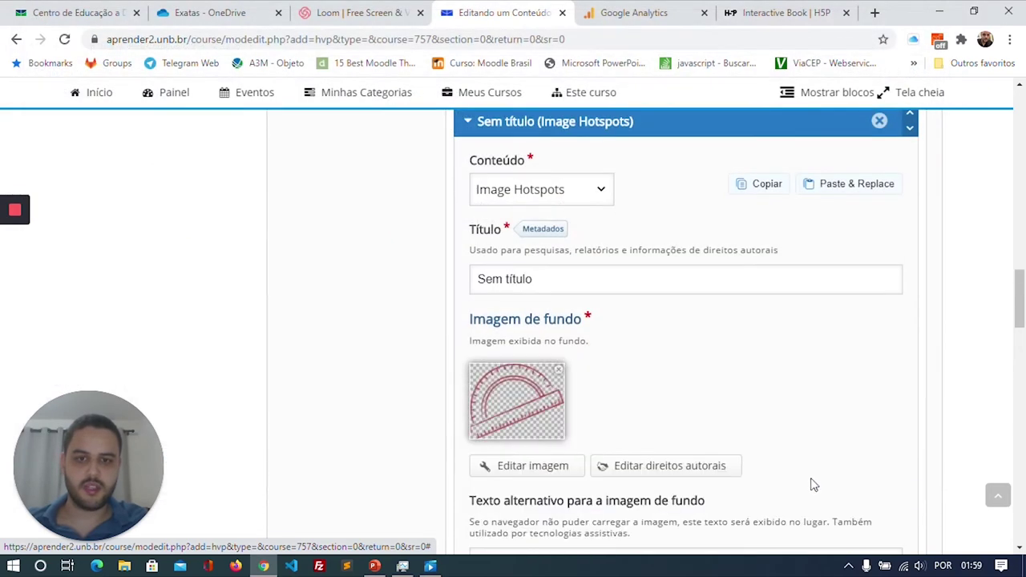
- Set the hotspot colour to bright green, #0bff00
scroll(786, 405, "down", 2)
scroll(594, 293, "down", 2)
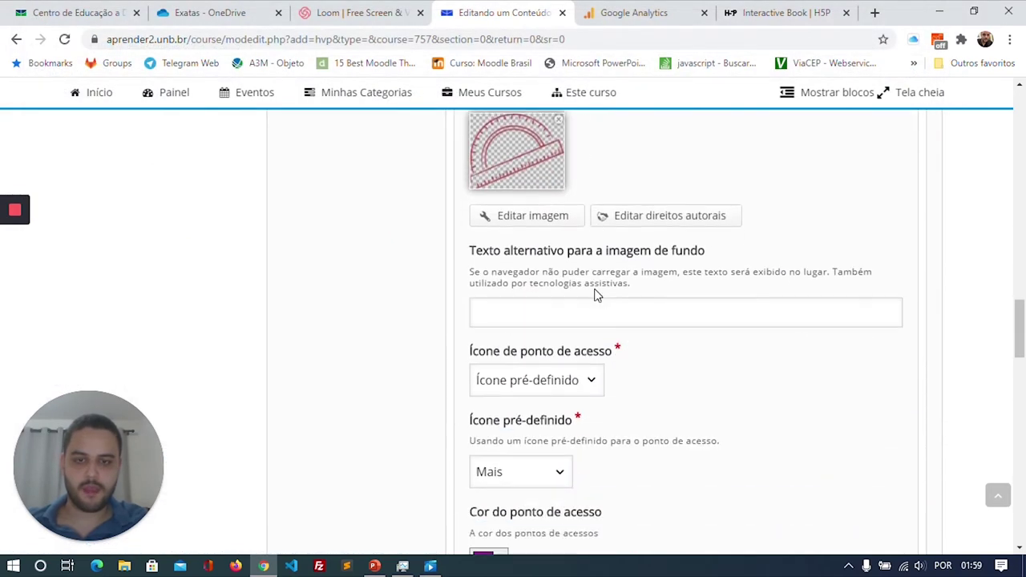
scroll(632, 337, "down", 4)
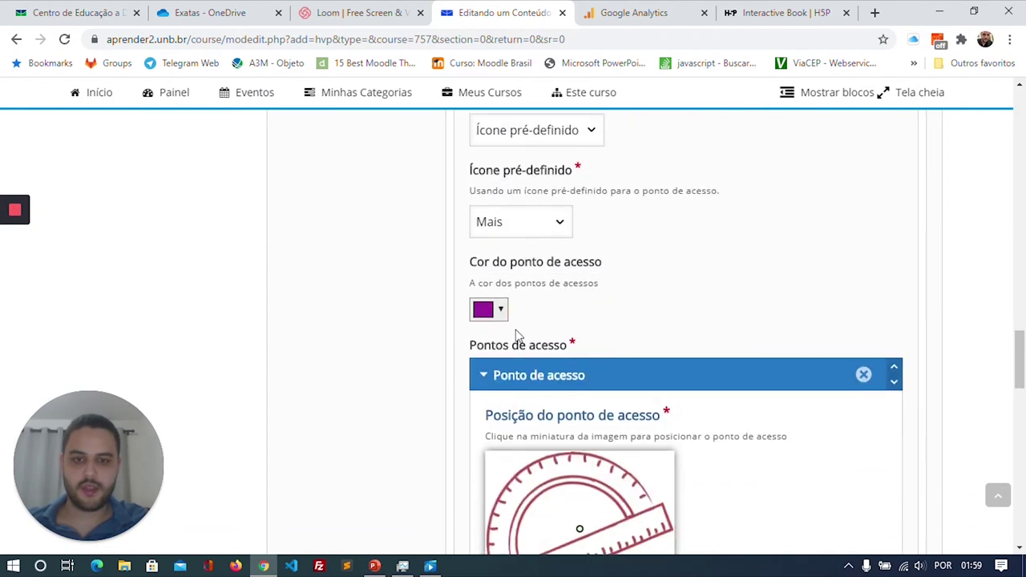
left_click(496, 314)
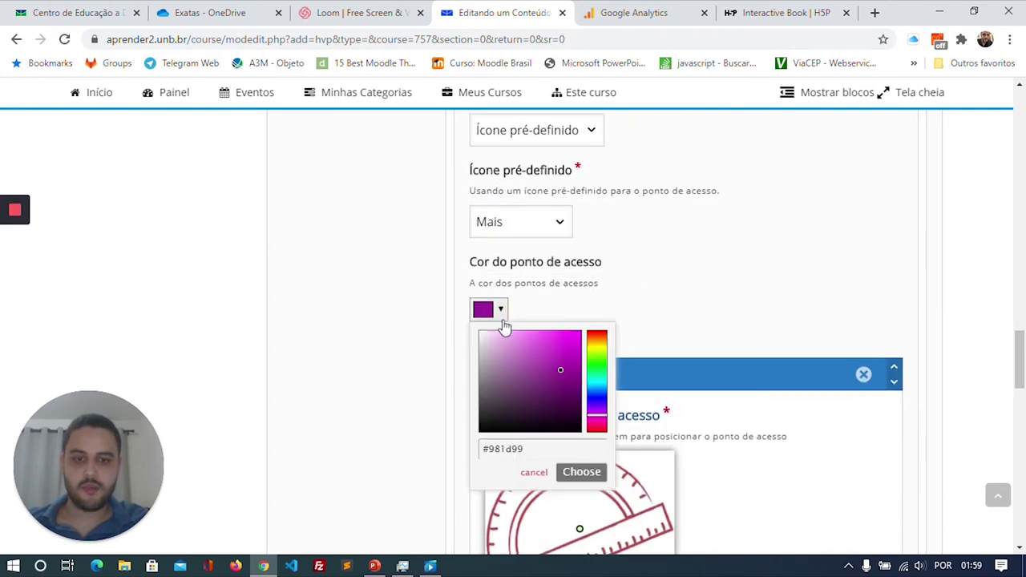
left_click_drag(559, 373, 585, 335)
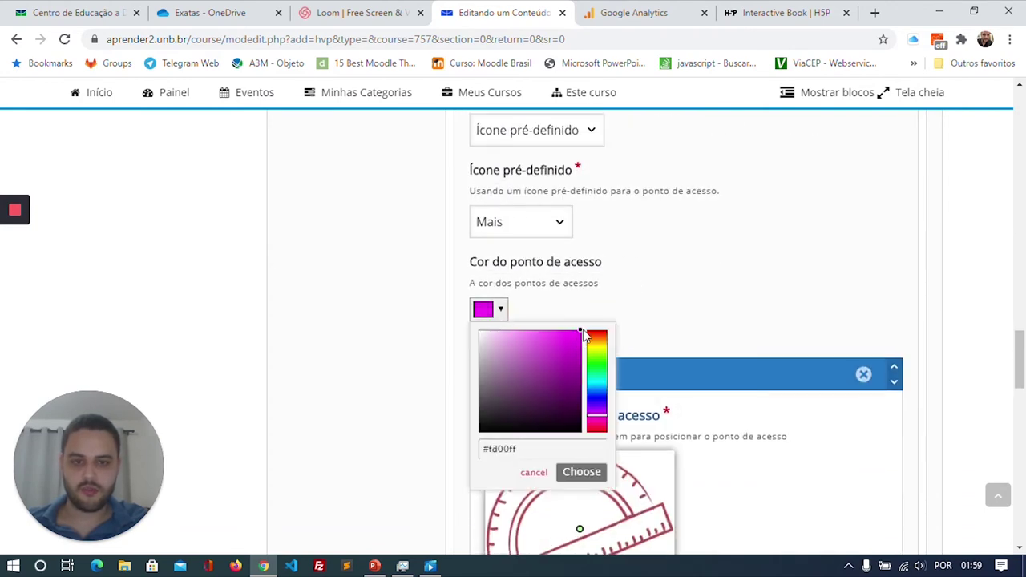
mouse_move(609, 385)
left_mouse_down()
mouse_move(609, 425)
mouse_move(598, 345)
mouse_move(605, 431)
mouse_move(607, 370)
left_mouse_up()
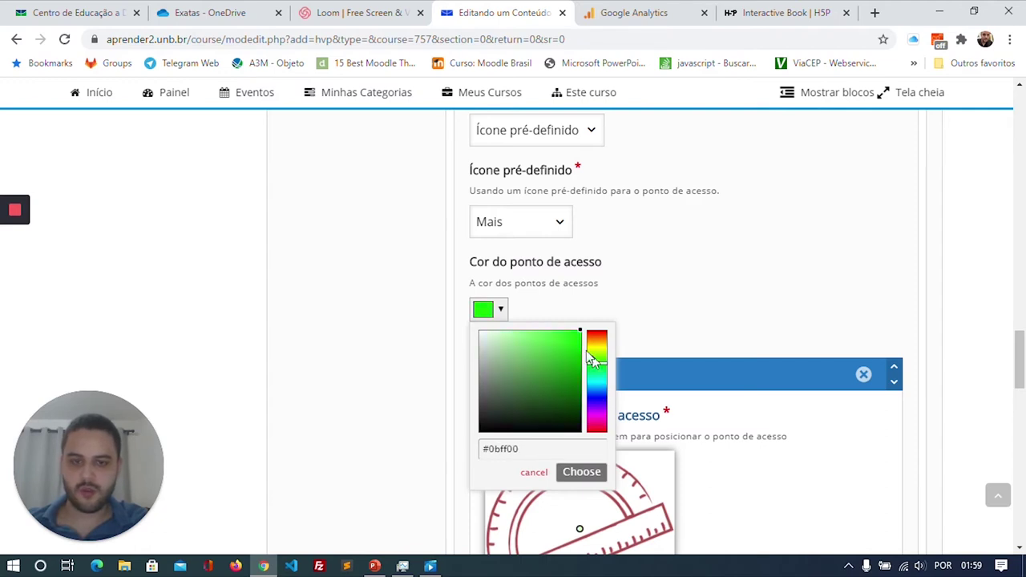
left_click(569, 472)
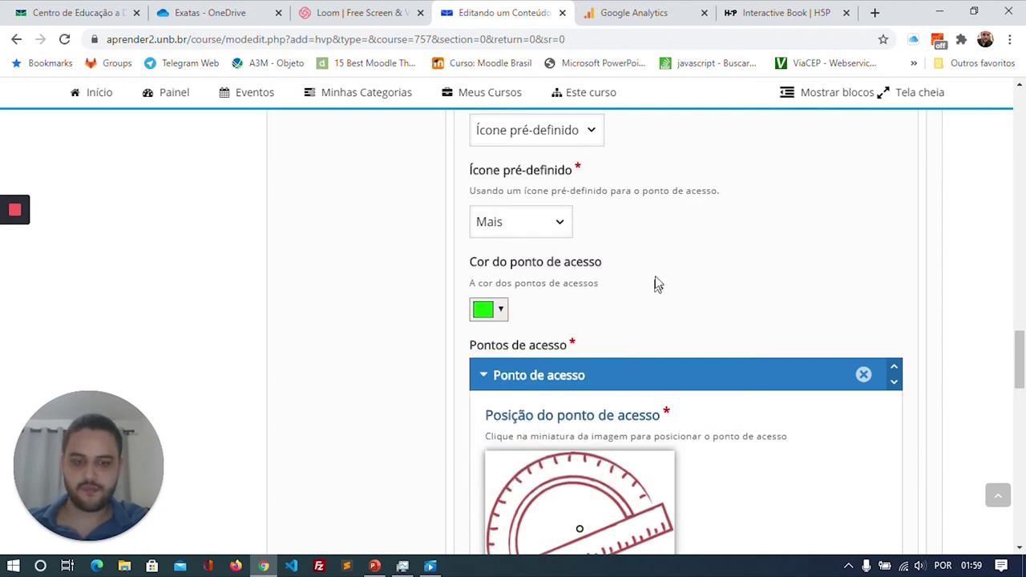
- Place the first hotspot on the upper-left part of the protractor's outer arc and give its popup a Text item reading "90º."
scroll(657, 282, "down", 2)
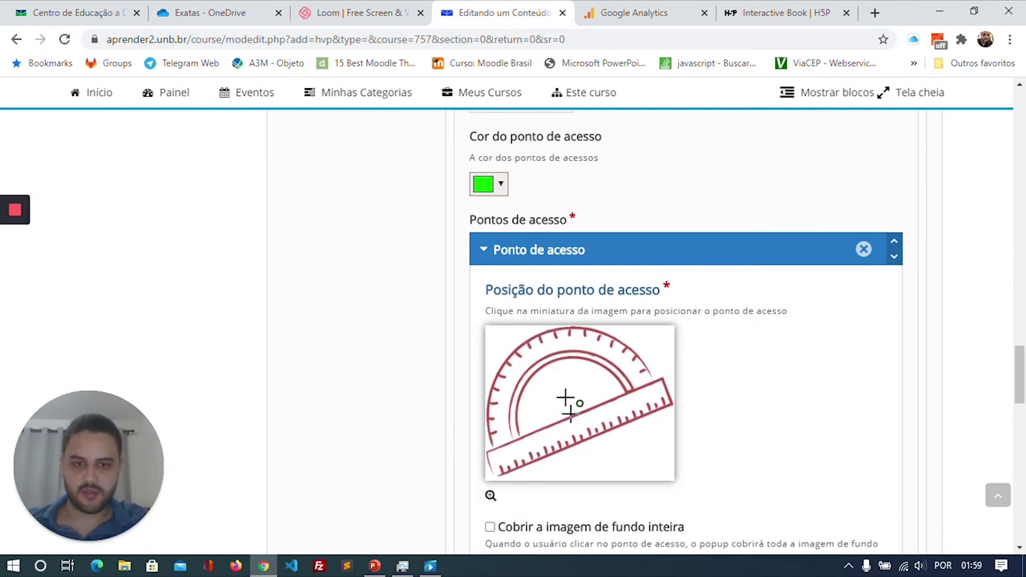
left_click(530, 339)
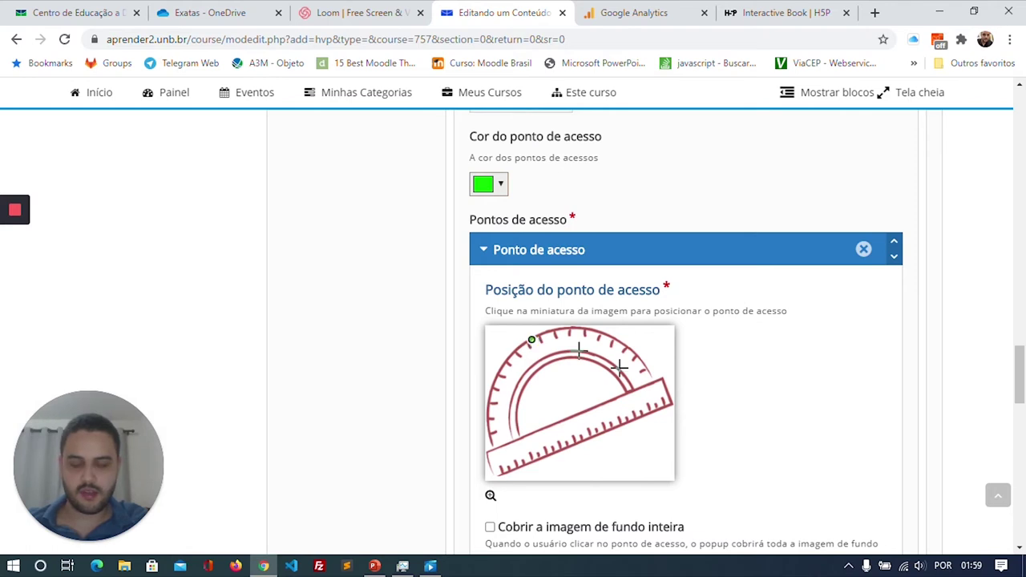
scroll(699, 377, "down", 1)
scroll(699, 371, "down", 4)
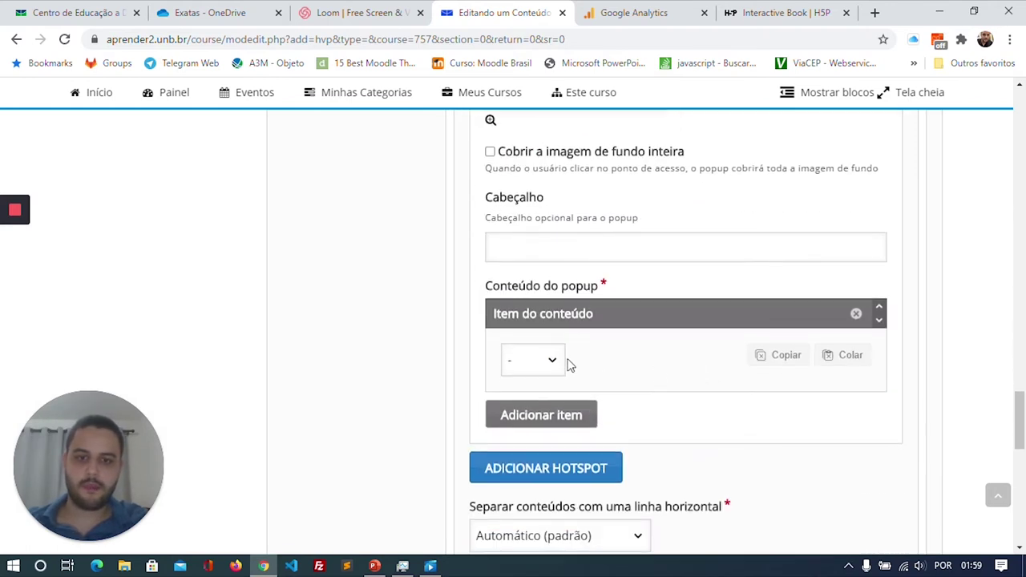
left_click(562, 361)
left_click(536, 402)
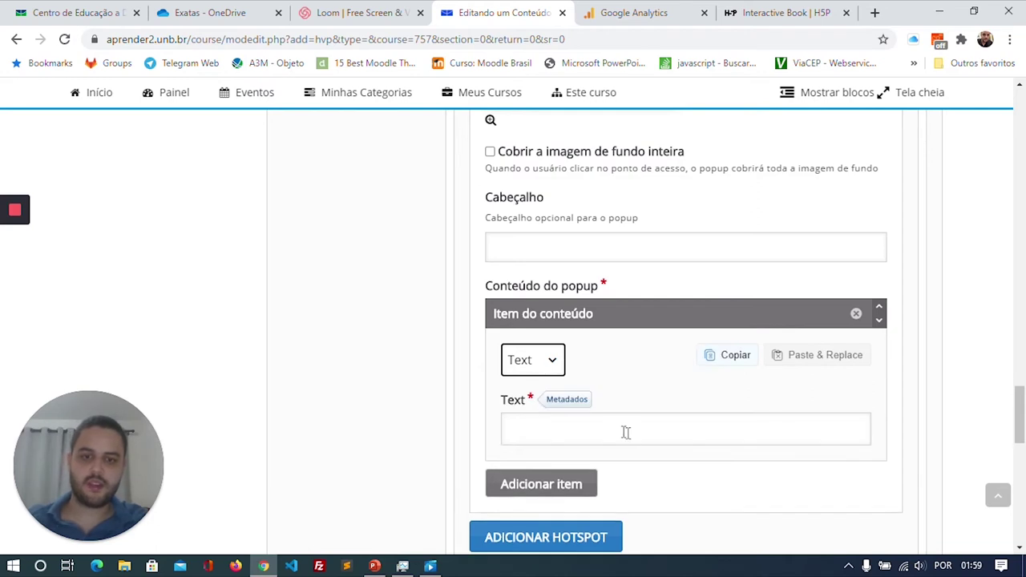
left_click(611, 459)
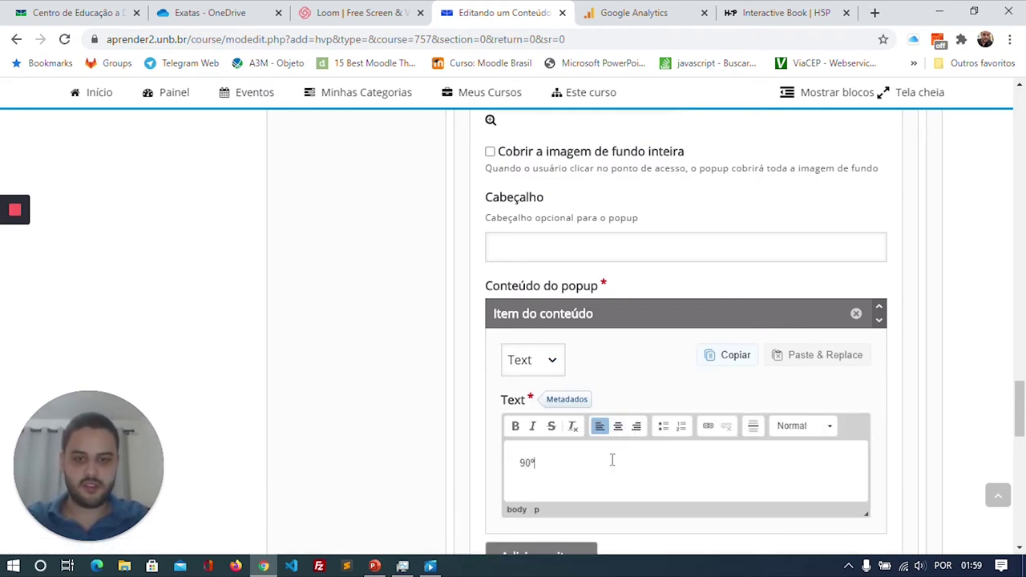
scroll(572, 353, "up", 2)
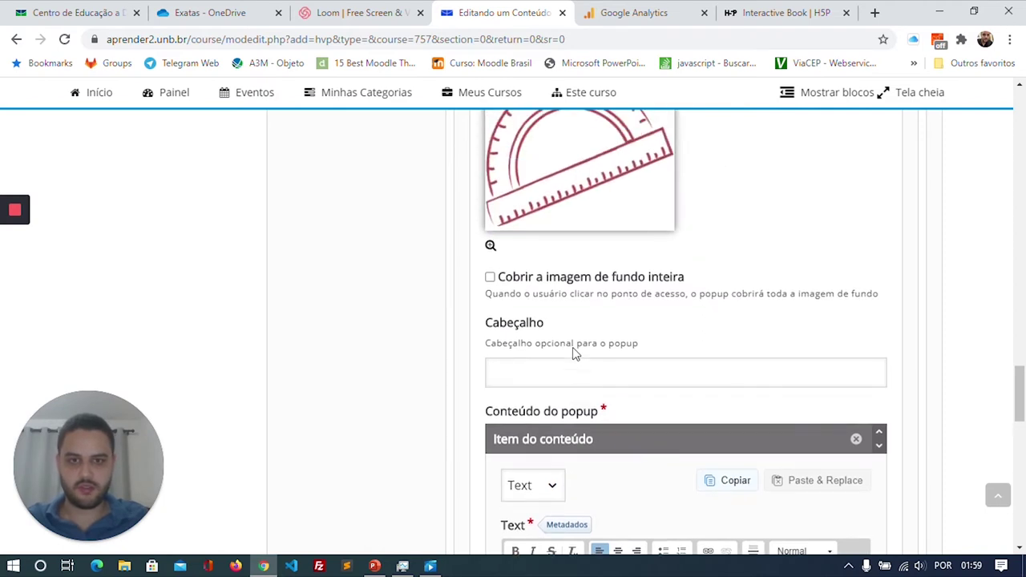
scroll(578, 343, "up", 2)
scroll(554, 294, "down", 2)
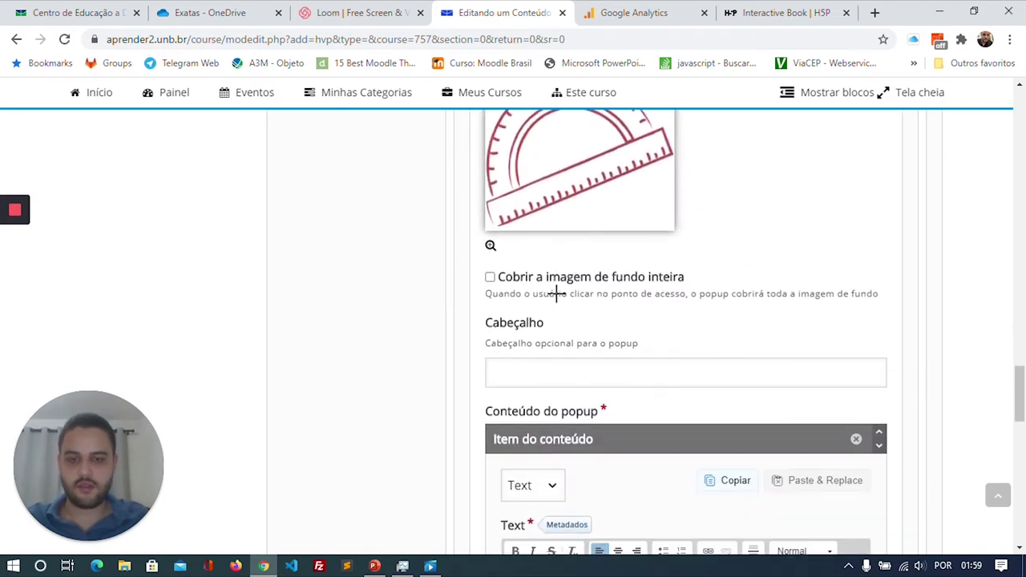
scroll(564, 359, "down", 4)
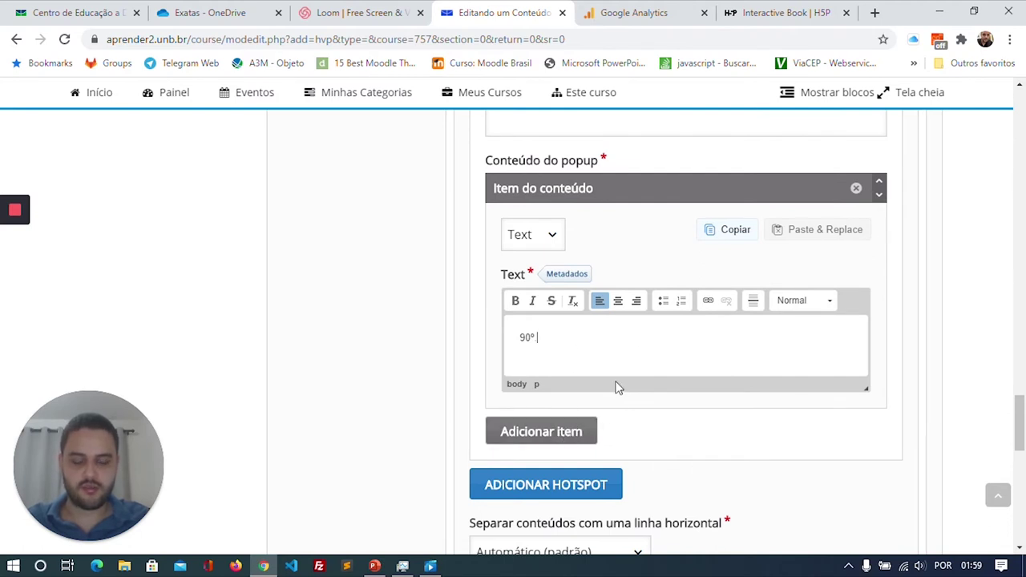
scroll(616, 387, "down", 2)
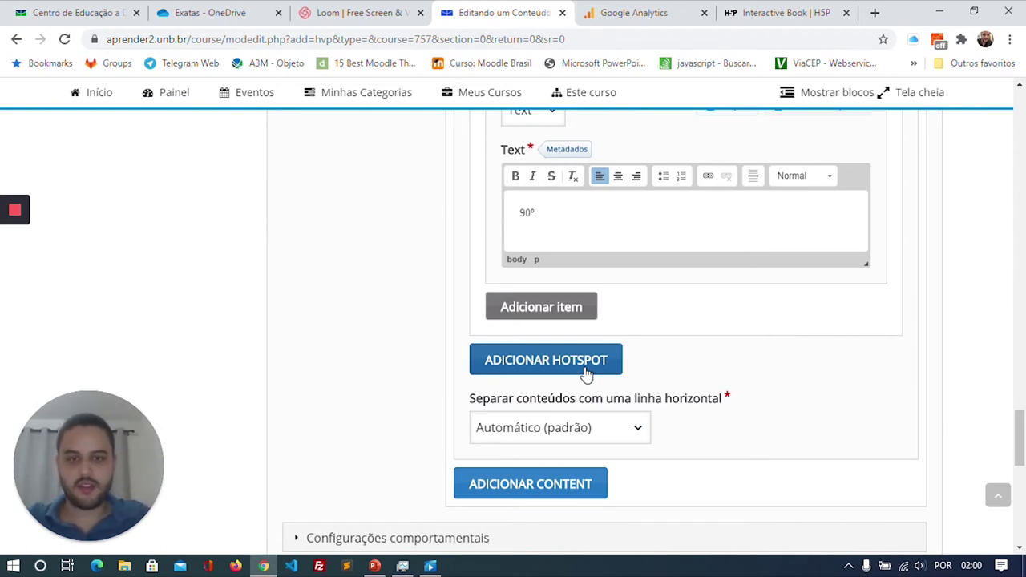
- Add a second hotspot and place it at the right end of the protractor's arc, next to the ruler
scroll(649, 313, "up", 8)
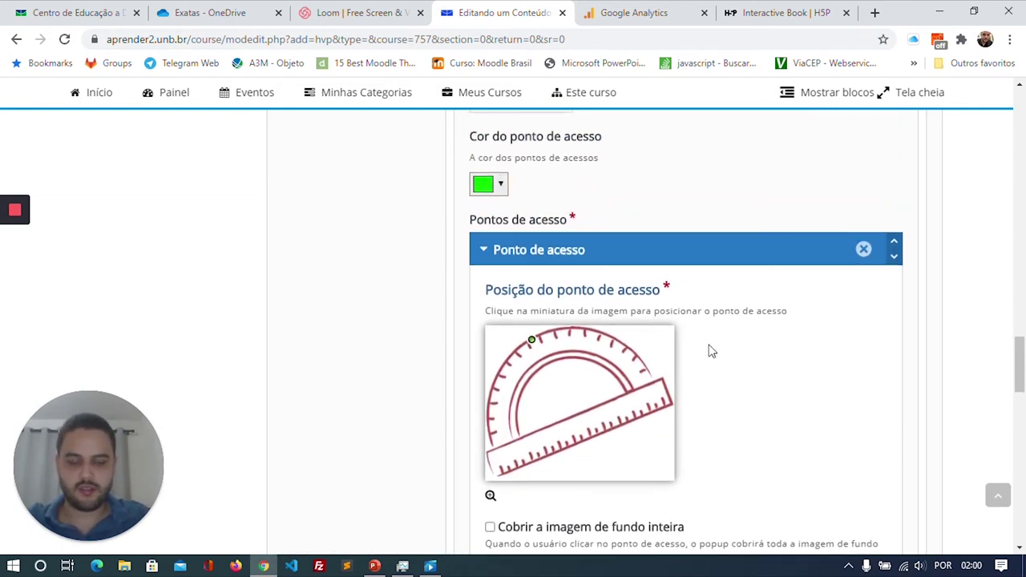
scroll(708, 350, "down", 2)
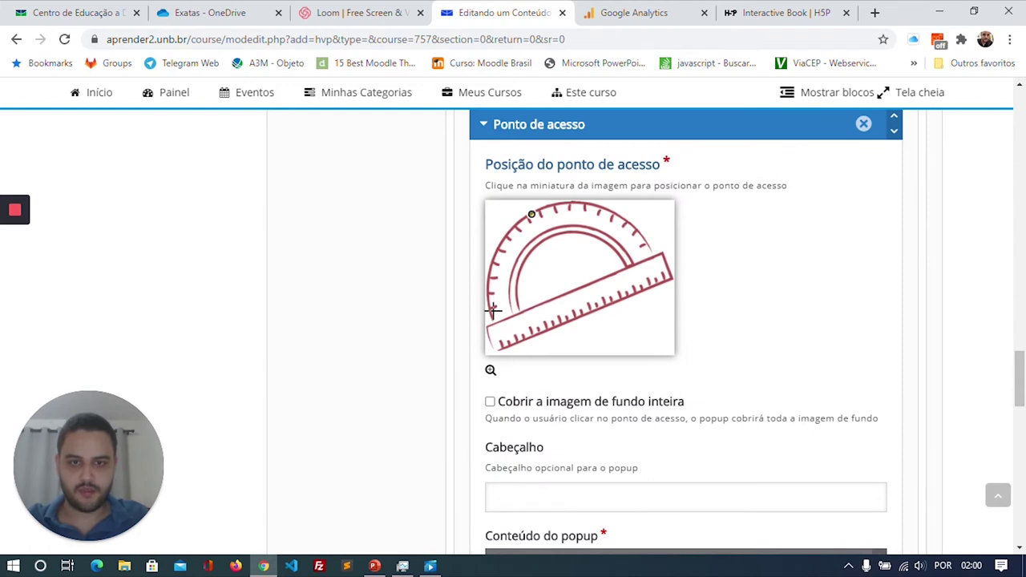
scroll(672, 301, "down", 6)
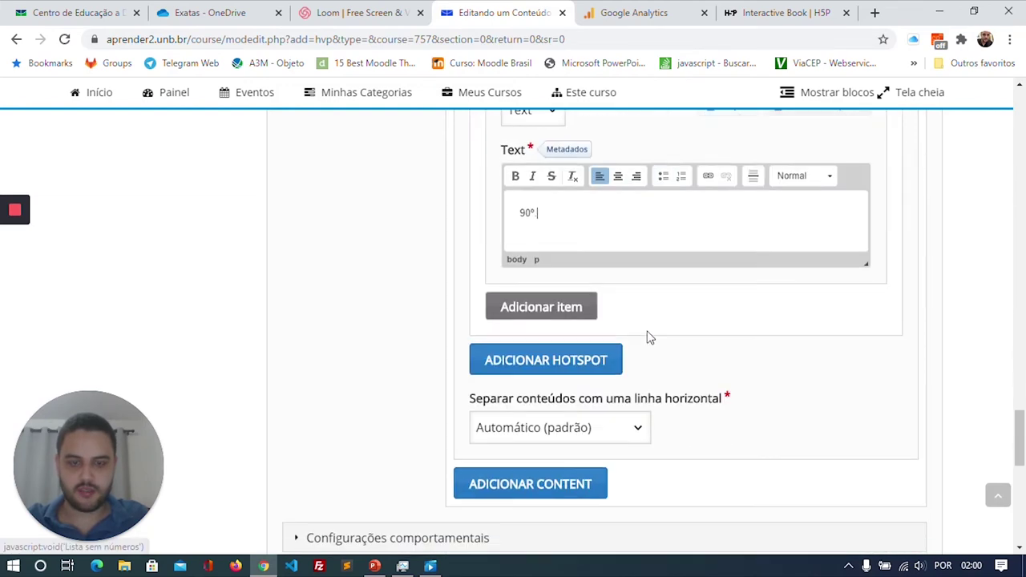
left_click(591, 370)
scroll(591, 367, "down", 2)
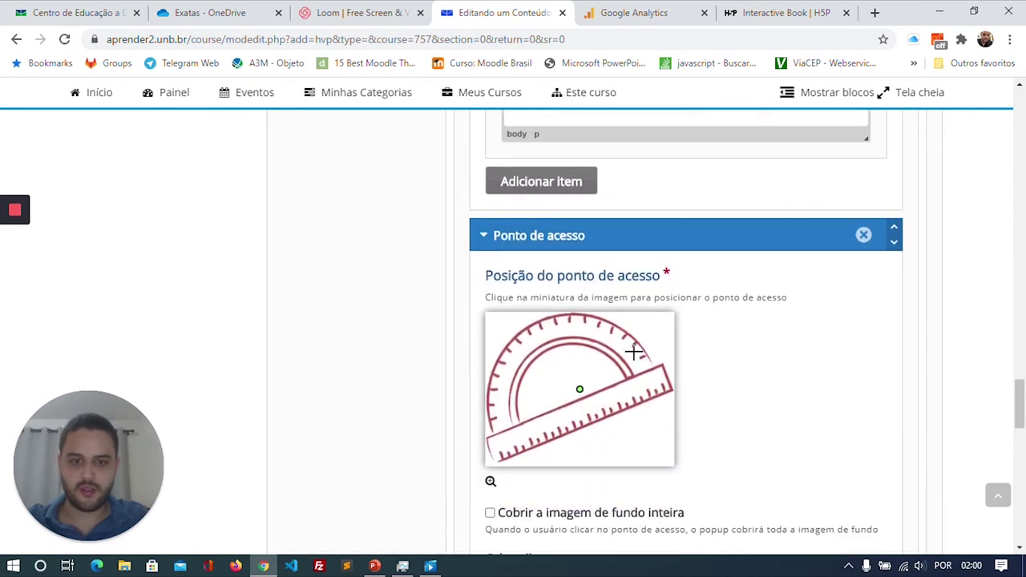
left_click(652, 366)
- Set the second hotspot's popup content type to Video and open the source entry for its video
scroll(733, 375, "down", 3)
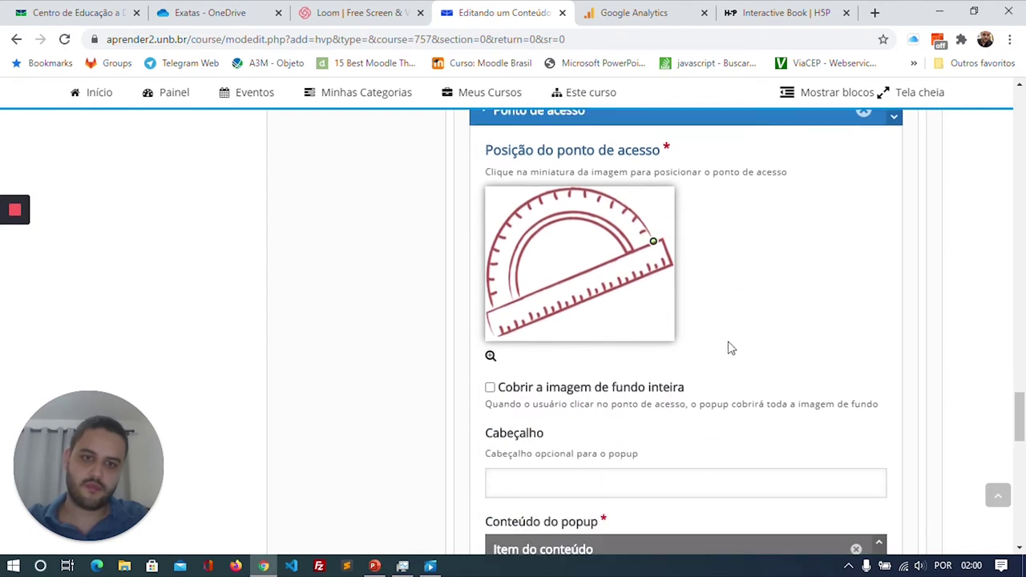
scroll(682, 324, "down", 2)
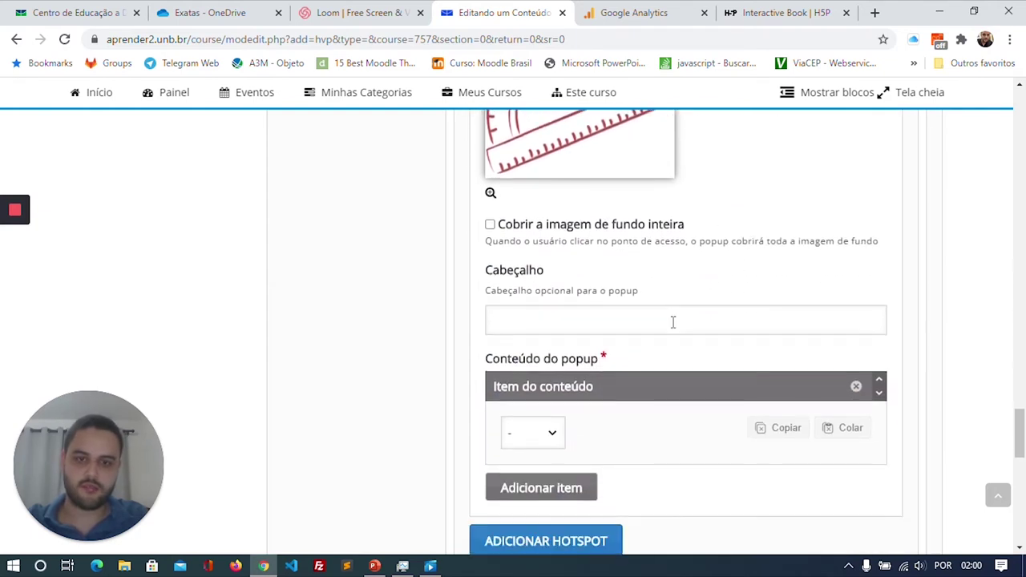
left_click(545, 346)
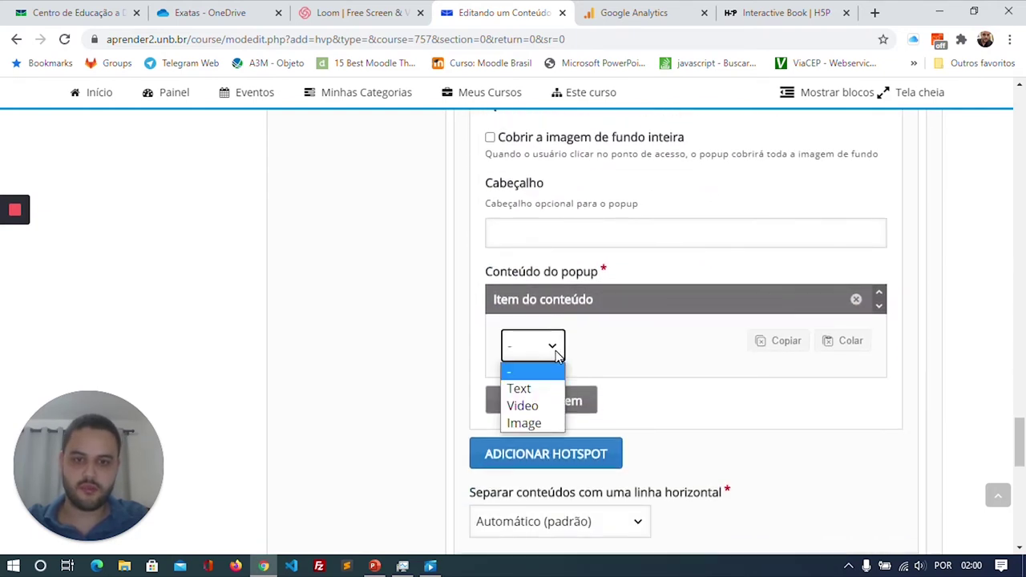
left_click(523, 406)
scroll(593, 372, "down", 2)
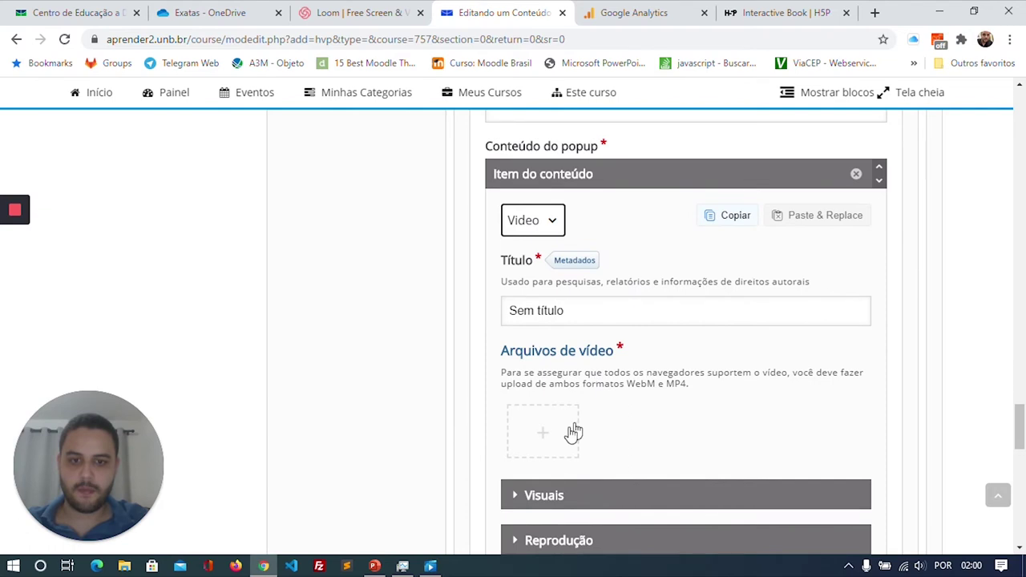
left_click(568, 435)
scroll(605, 364, "down", 3)
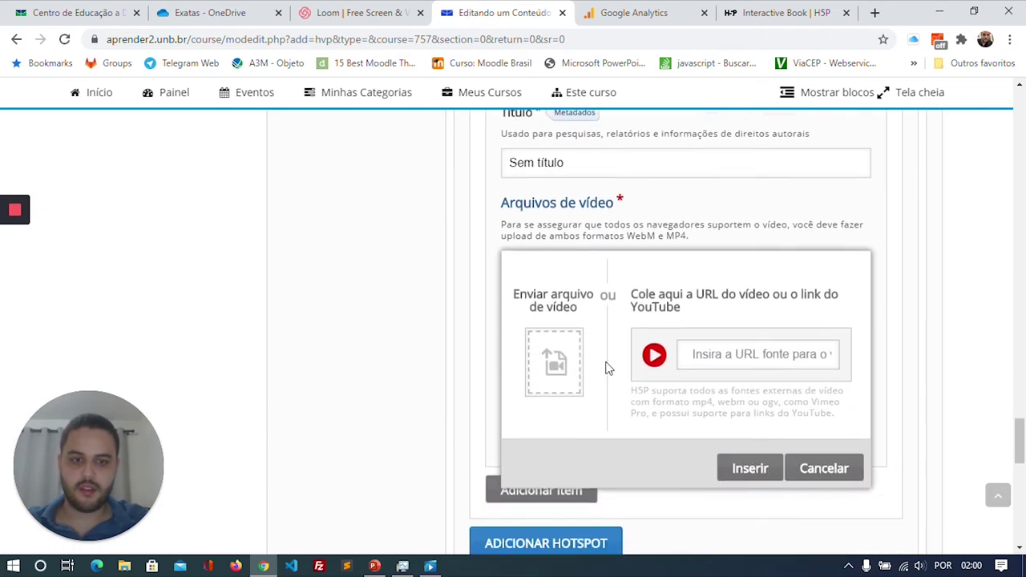
scroll(597, 357, "up", 2)
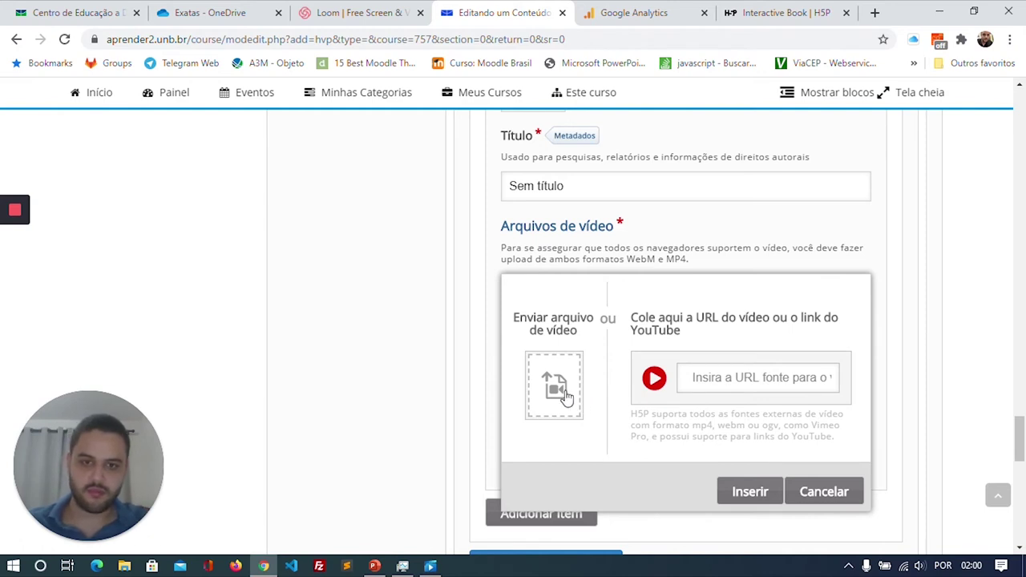
left_click(703, 380)
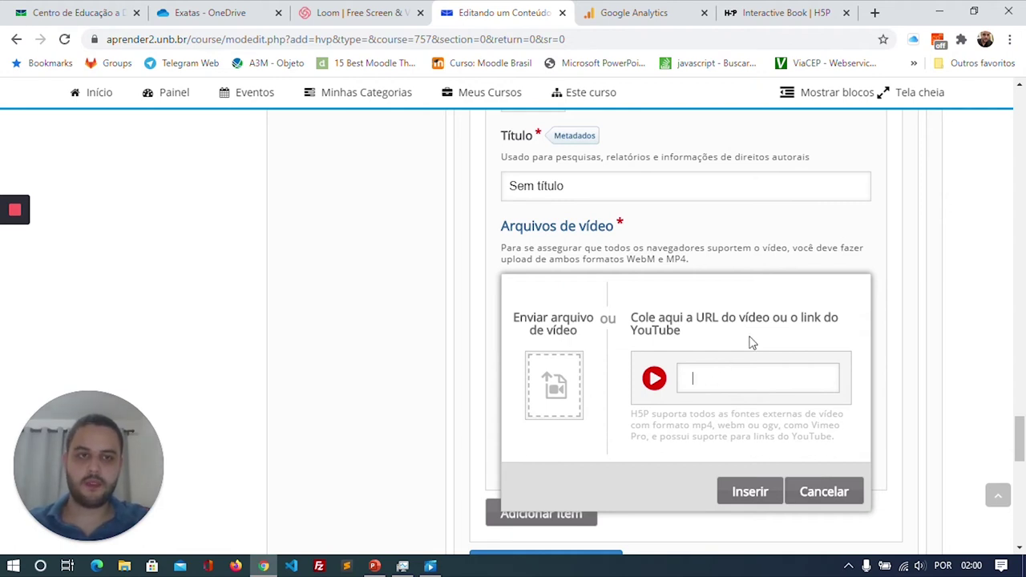
- Search YouTube for "cead unb" in a new browser tab
left_click(874, 12)
type("you")
key("Tab")
type("c")
key("BackSpace")
type("cead unb")
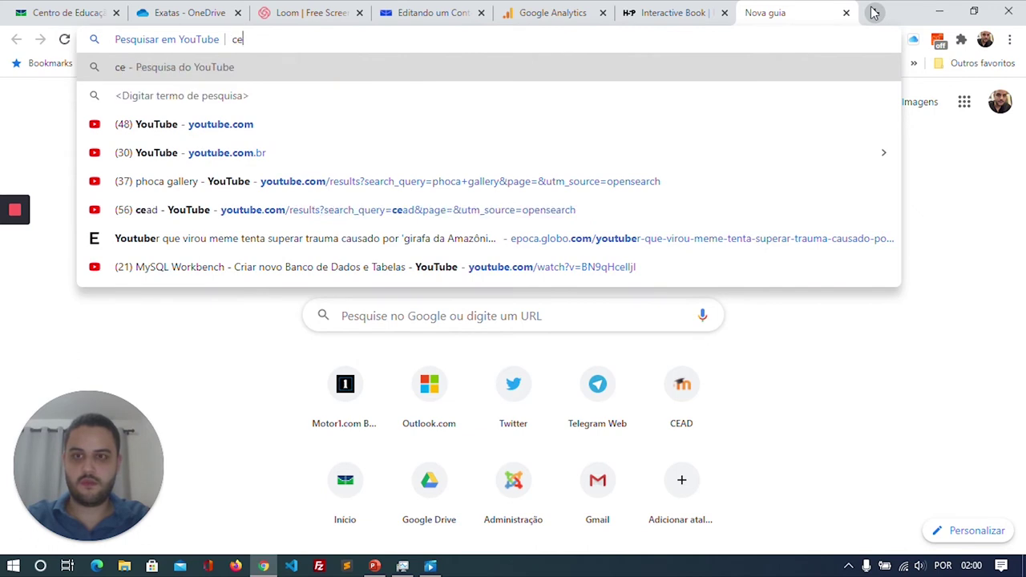
key("Return")
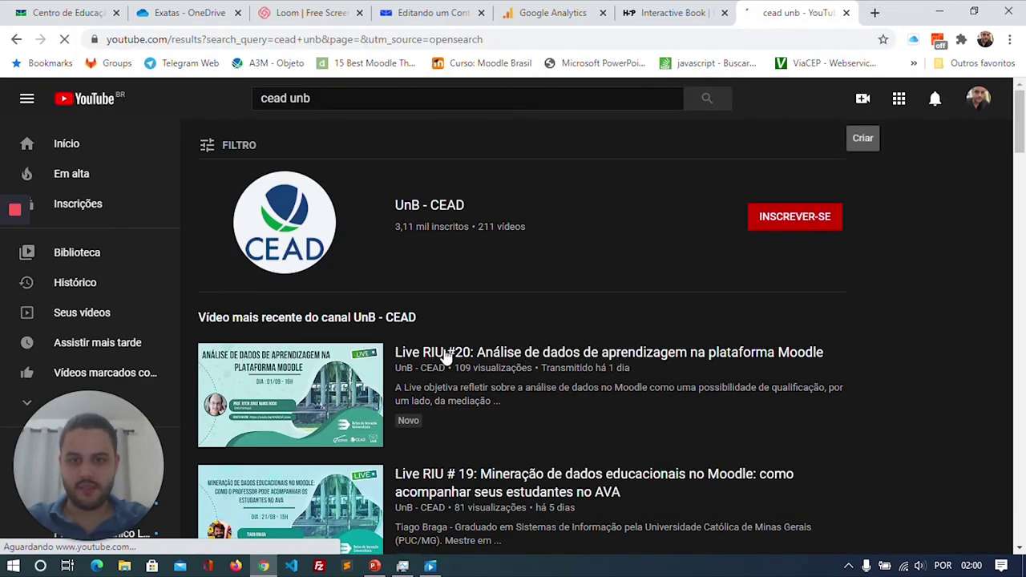
- Open the UnB - CEAD channel, pause its featured welcome video and open that video on its own page
left_click(636, 214)
scroll(521, 304, "down", 3)
scroll(521, 305, "down", 2)
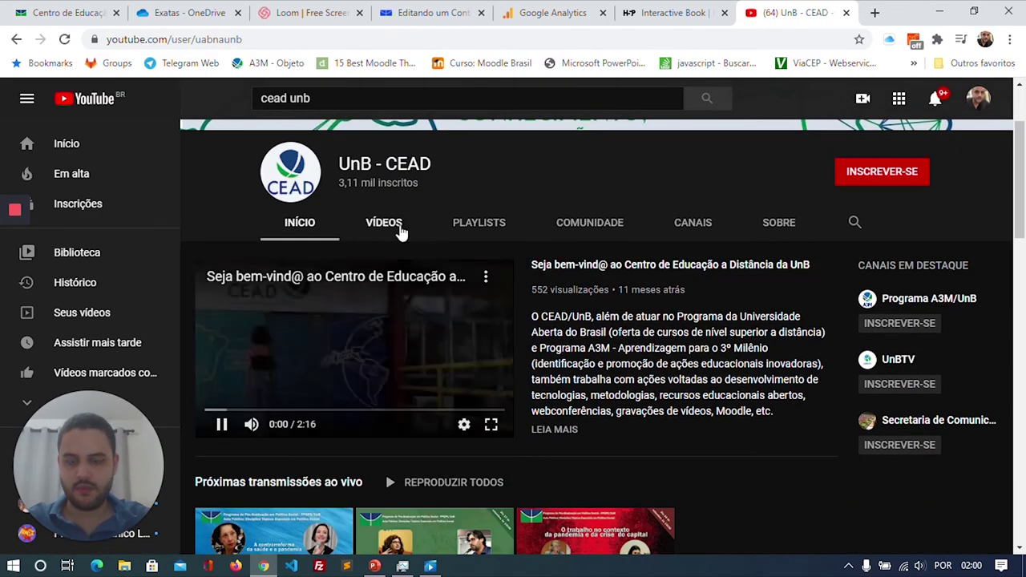
left_click(222, 424)
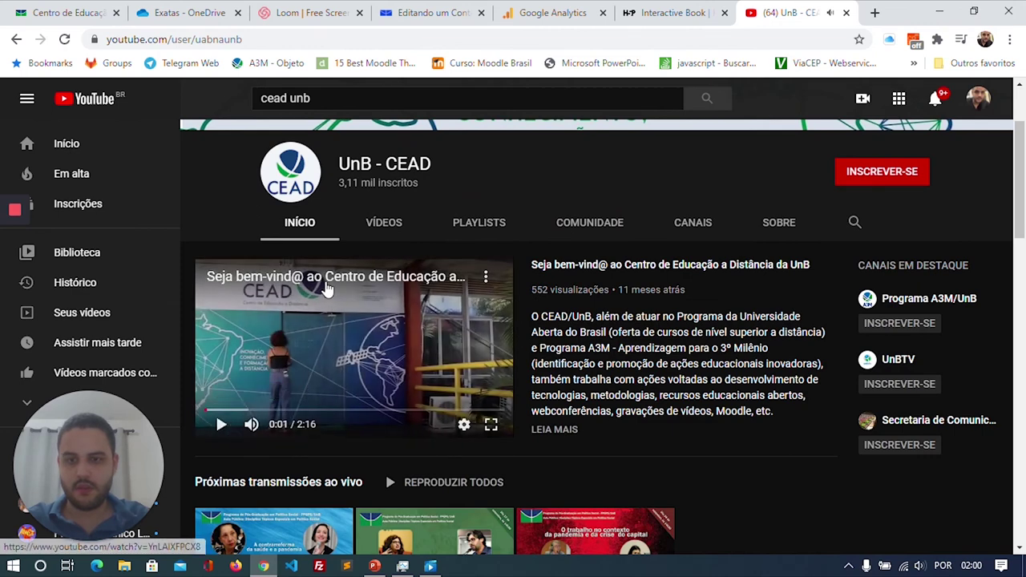
left_click(326, 290)
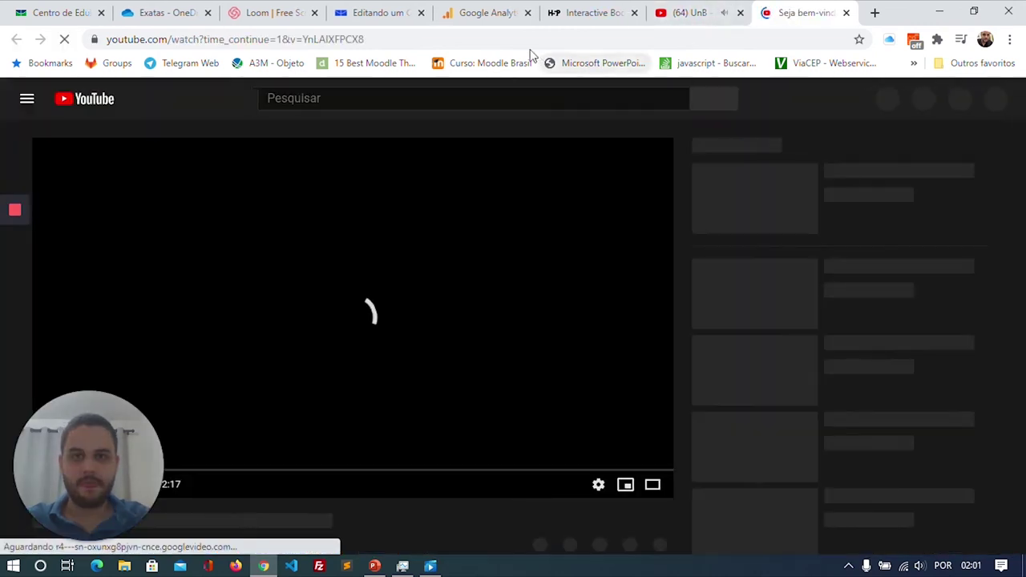
- Copy the welcome video's URL and insert it as the video source of the second hotspot's popup in the Moodle editor
left_click(508, 39)
key("ctrl+c")
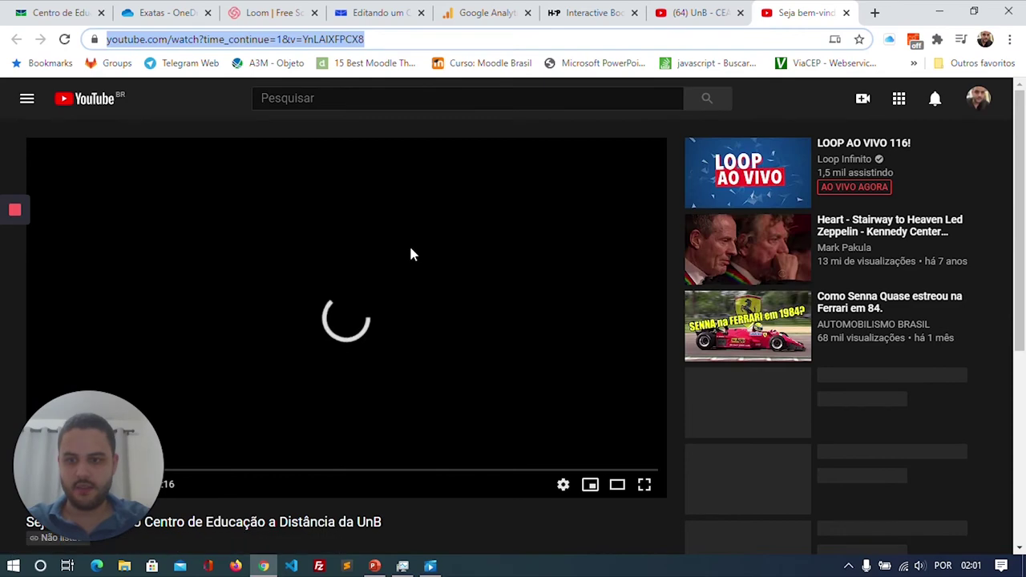
left_click(410, 254)
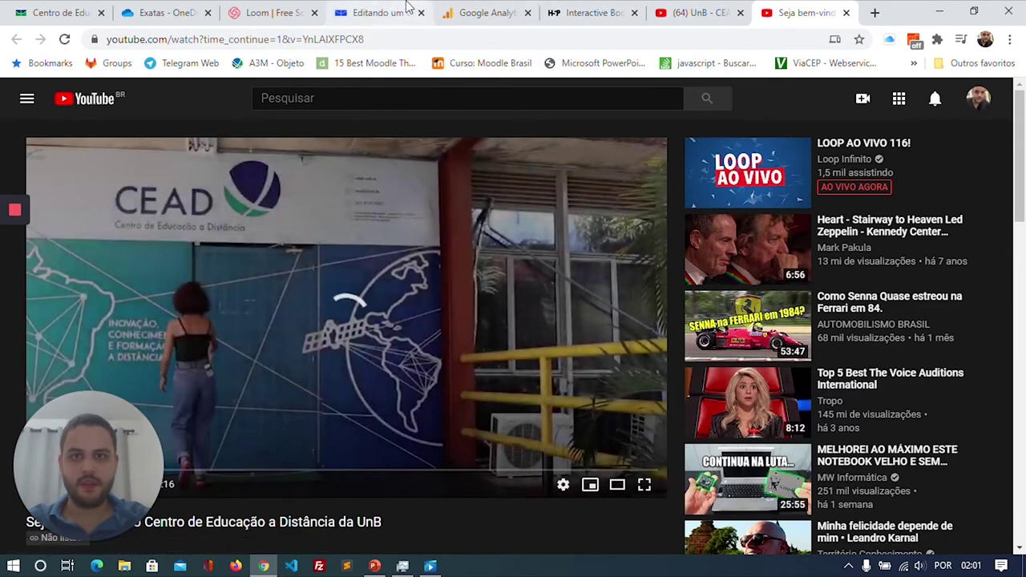
left_click(408, 7)
left_click(705, 392)
key("ctrl+v")
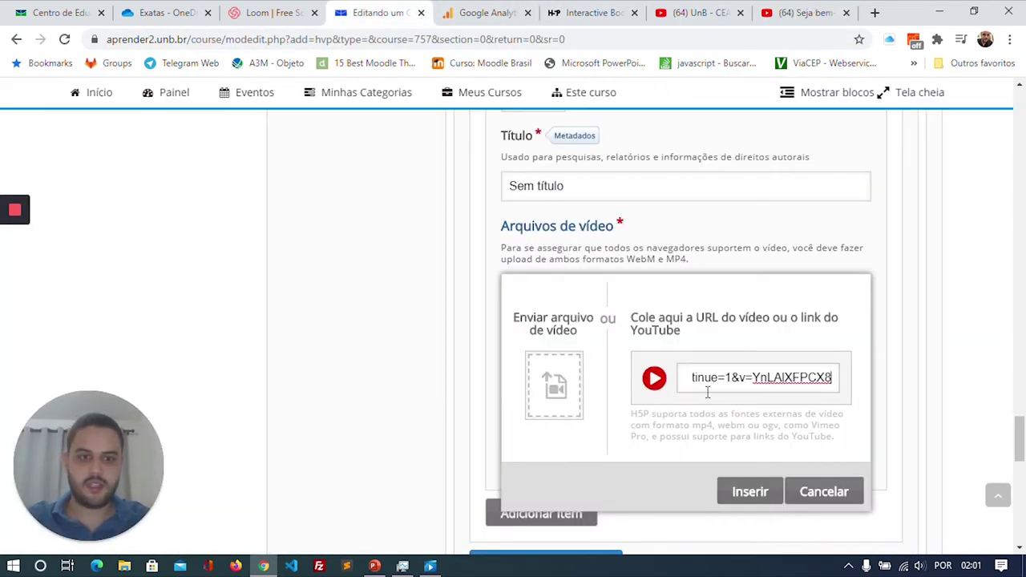
left_click(737, 502)
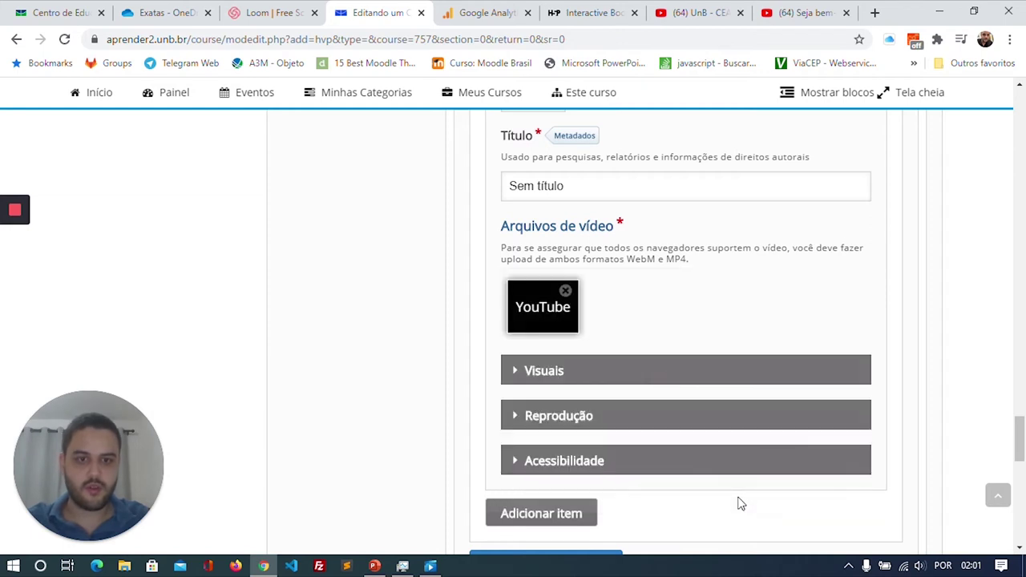
- Add a third hotspot and place it at the left end of the protractor's arc, next to the ruler
scroll(618, 276, "up", 3)
scroll(618, 276, "down", 5)
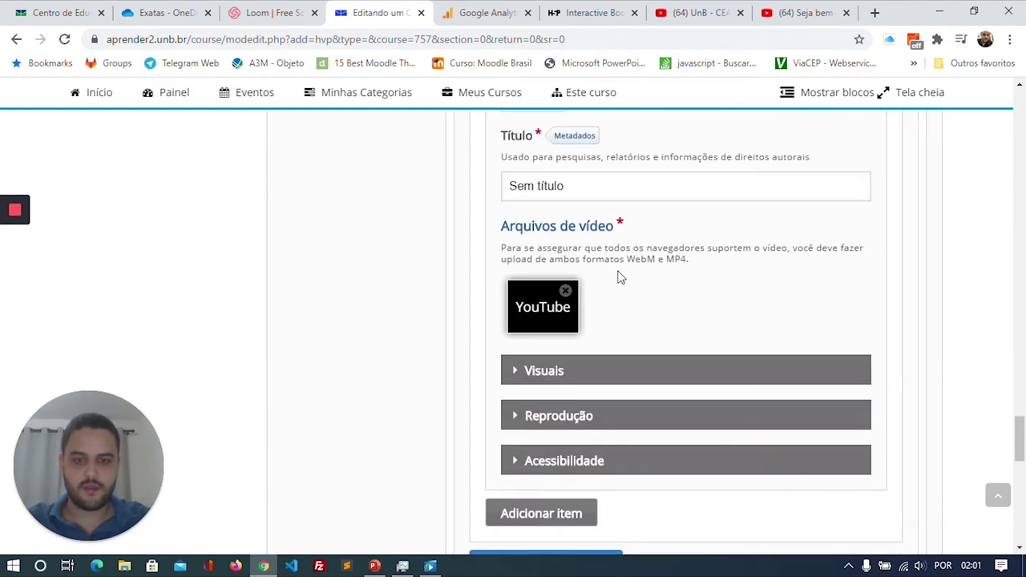
scroll(554, 385, "down", 2)
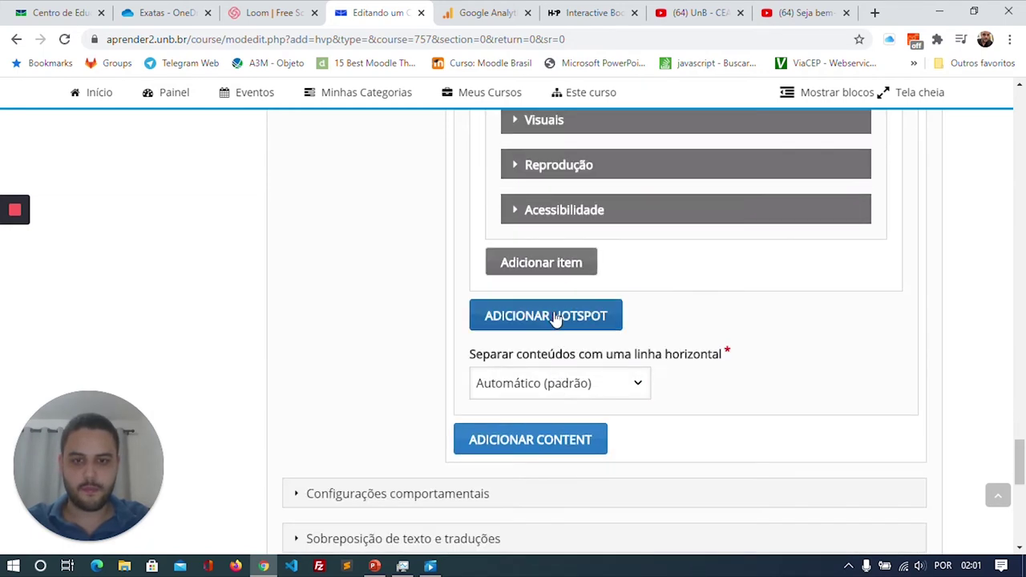
left_click(555, 318)
scroll(741, 335, "down", 2)
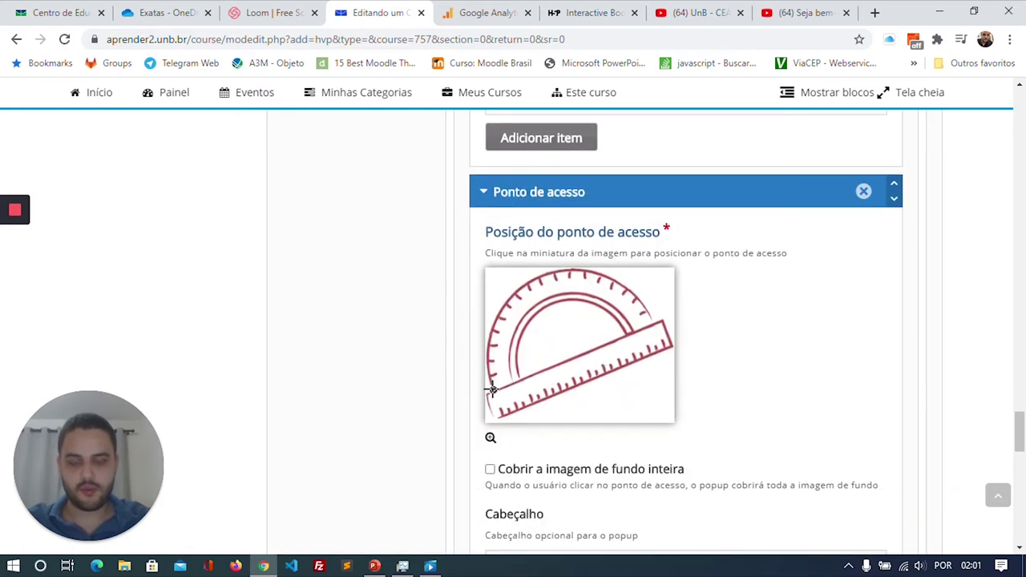
scroll(681, 362, "down", 6)
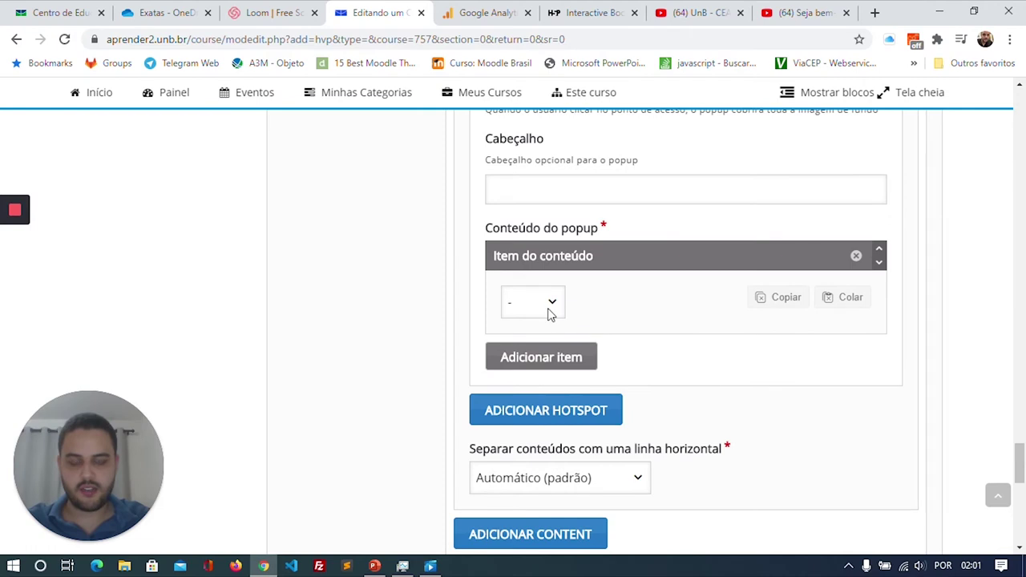
- Set the third hotspot's popup content type to Image and upload Imagem5.png
left_click(550, 314)
left_click(535, 387)
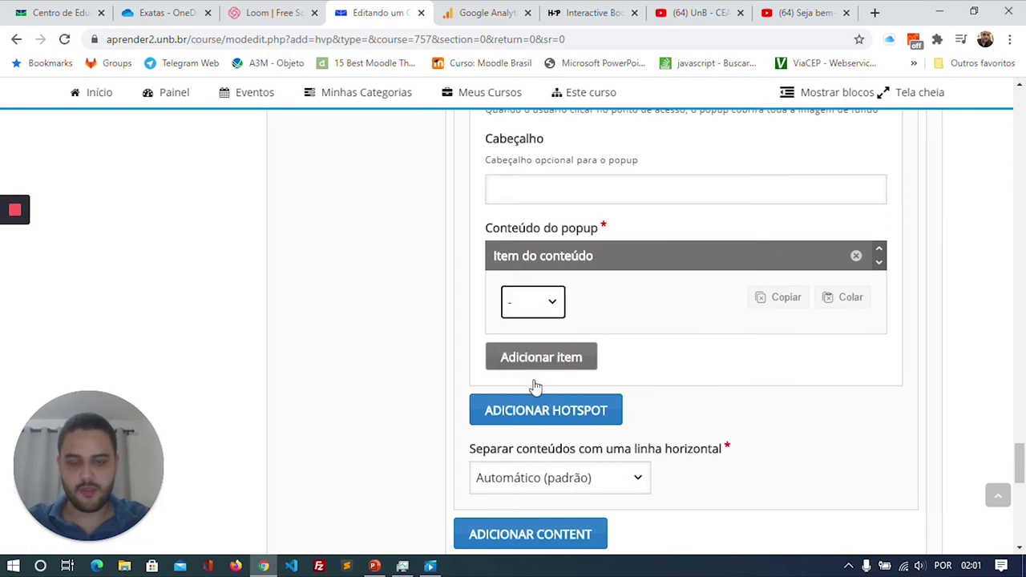
scroll(535, 379, "down", 2)
left_click(541, 247)
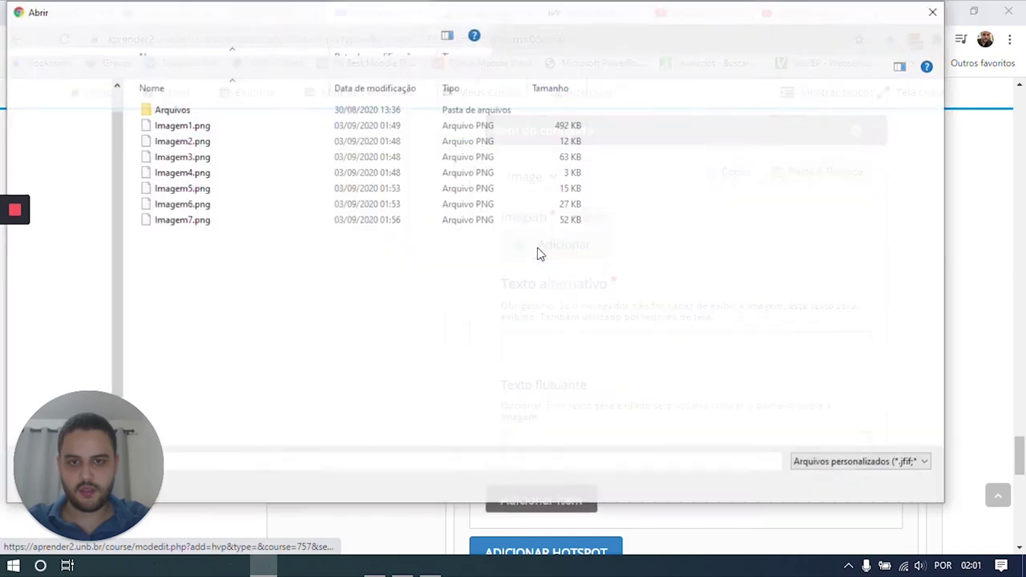
left_click(174, 192)
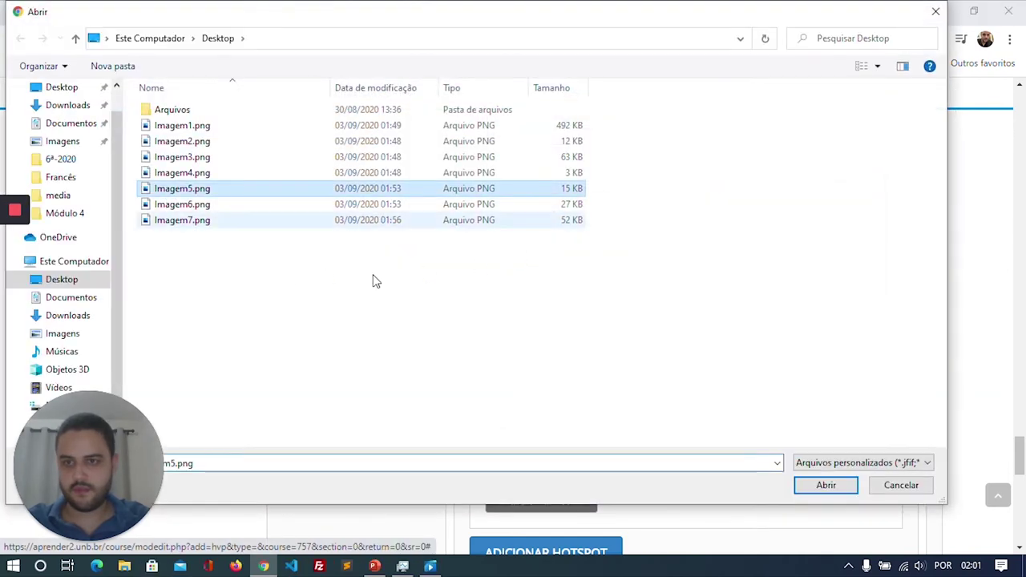
left_click(824, 485)
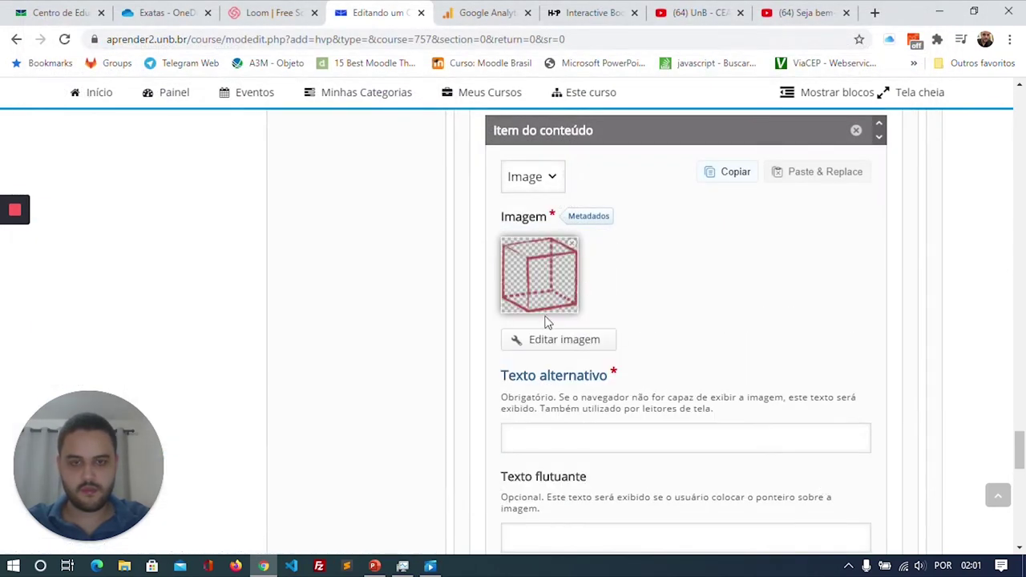
- Set the horizontal line separation for the Image Hotspots content to "Sempre utilizar linha acima"
scroll(553, 328, "down", 5)
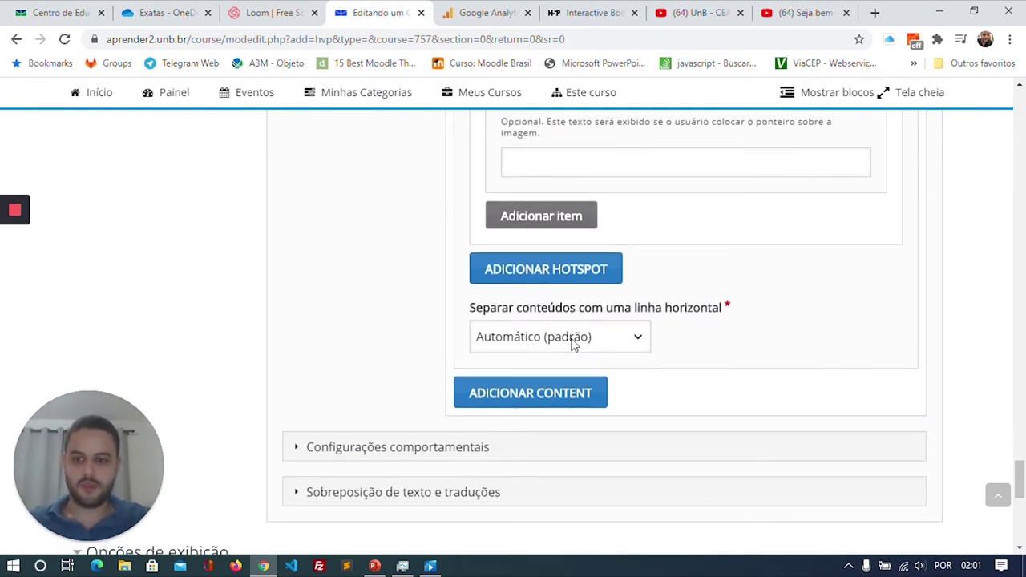
left_click(573, 343)
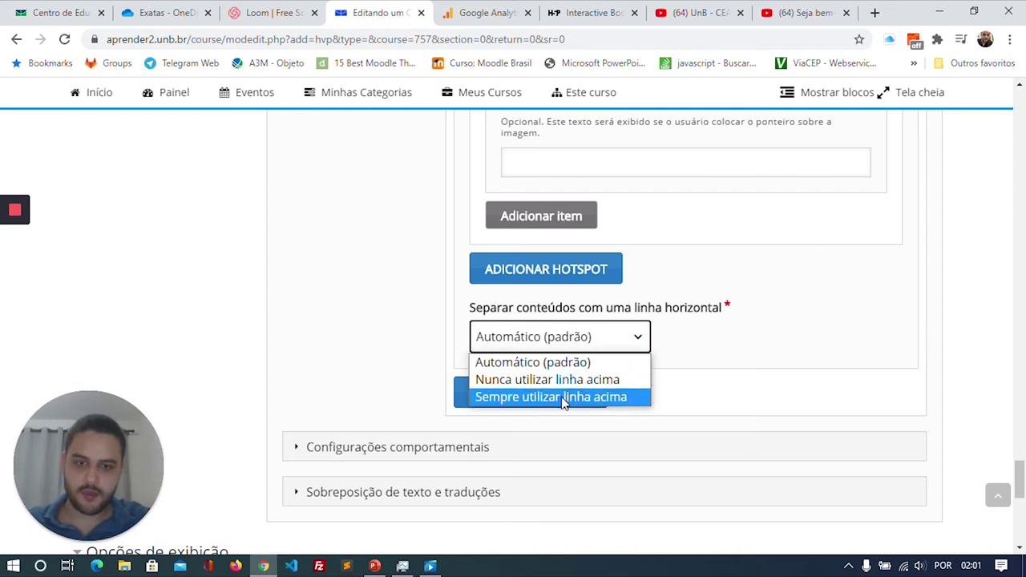
left_click(563, 399)
- Review the background image, icon and color settings and the popup contents of the Image Hotspots element
scroll(622, 398, "down", 5)
scroll(618, 373, "down", 2)
scroll(593, 336, "up", 15)
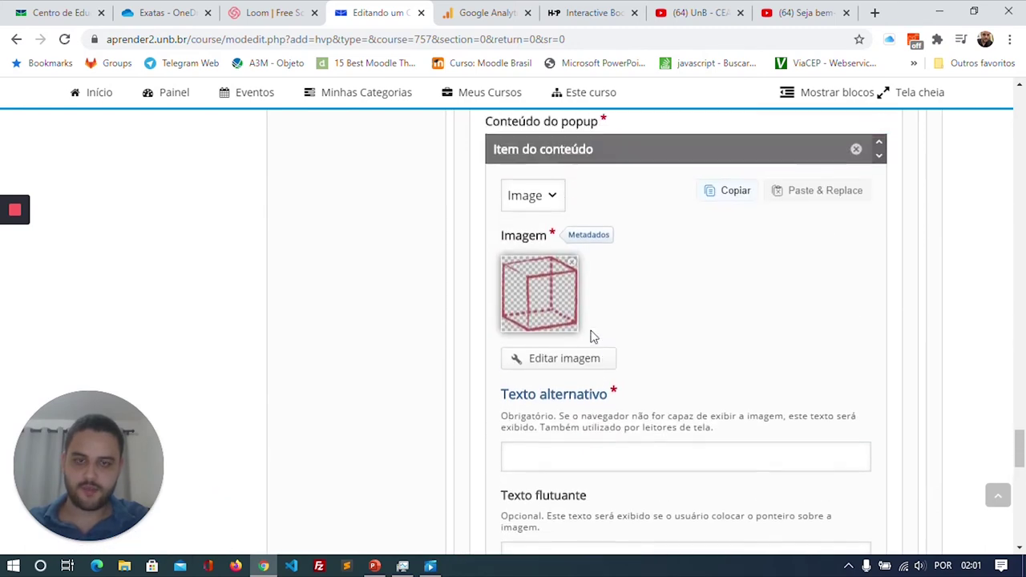
scroll(593, 337, "up", 8)
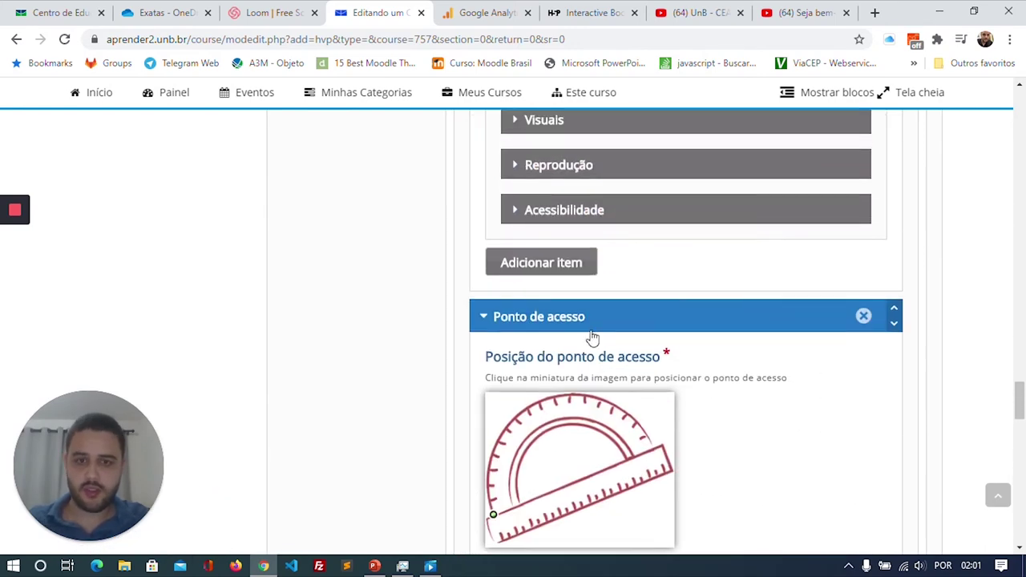
scroll(592, 337, "up", 3)
scroll(592, 337, "up", 20)
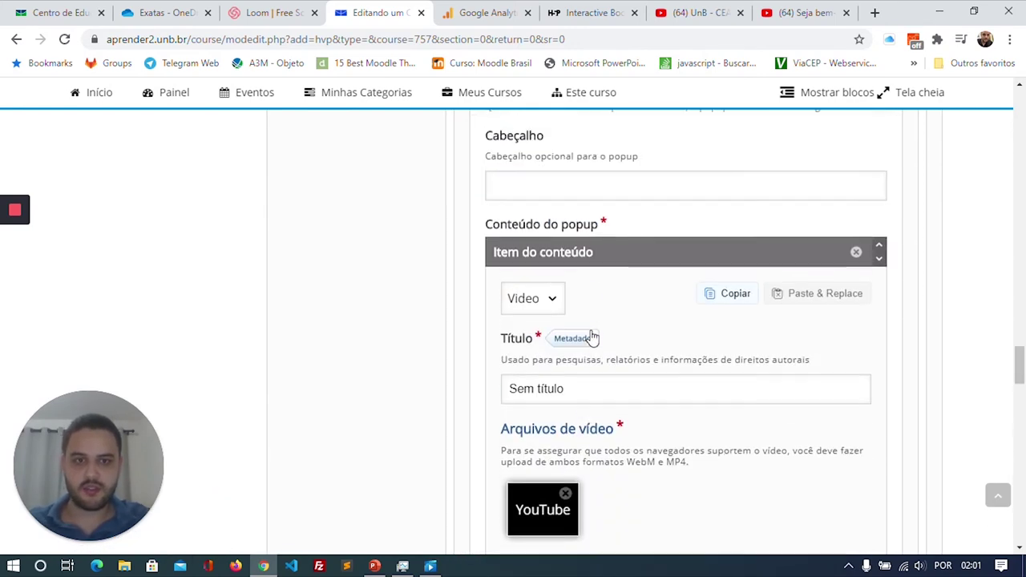
scroll(593, 338, "up", 20)
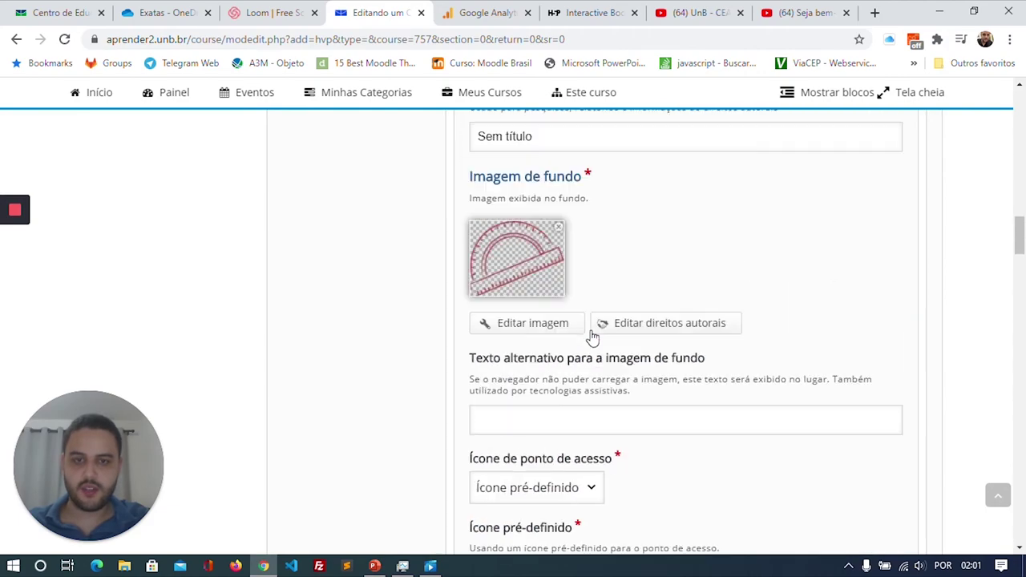
scroll(605, 325, "down", 10)
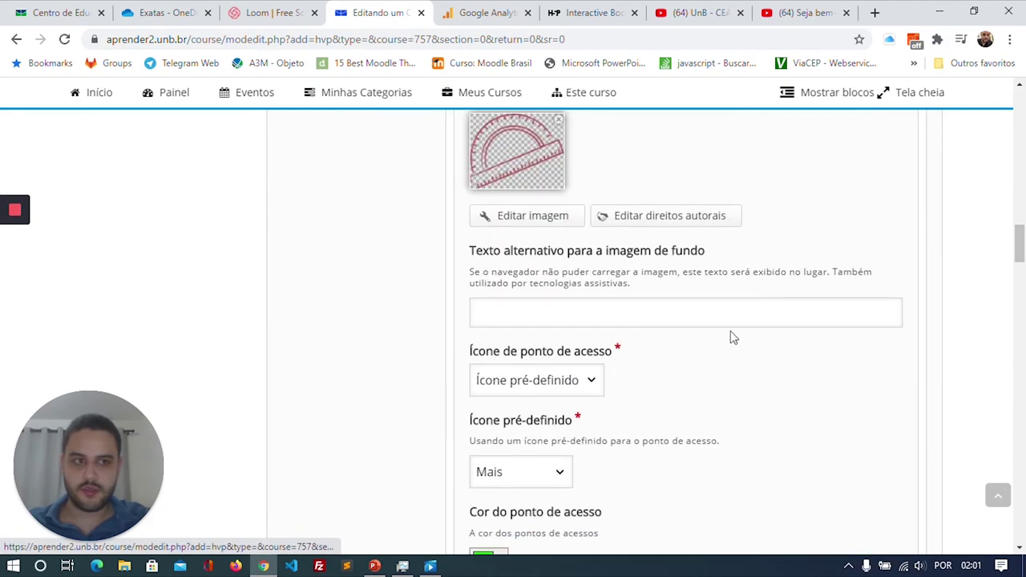
scroll(880, 300, "down", 10)
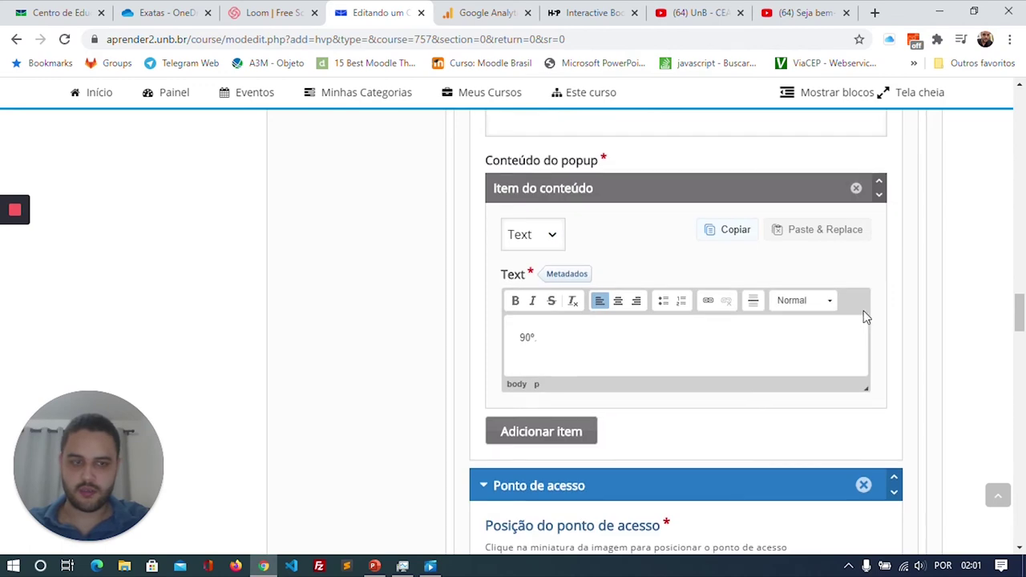
- Save the interactive book activity and display it
scroll(865, 318, "down", 15)
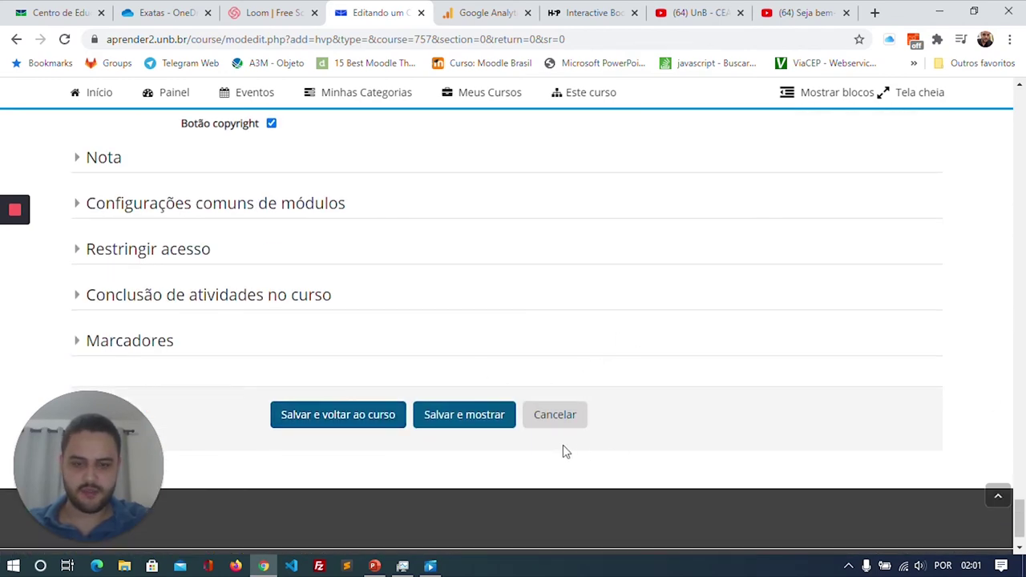
scroll(569, 451, "down", 1)
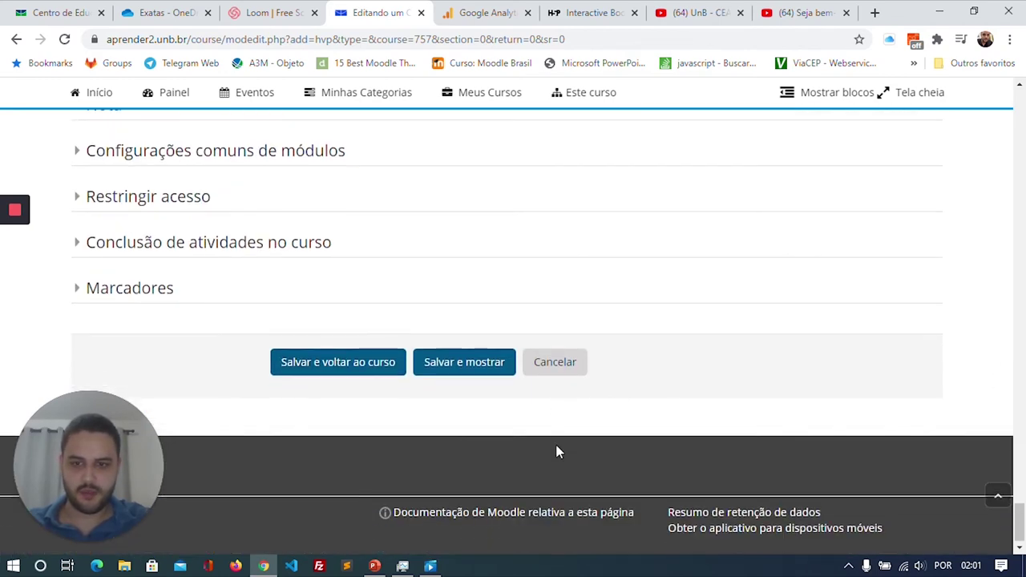
left_click(464, 362)
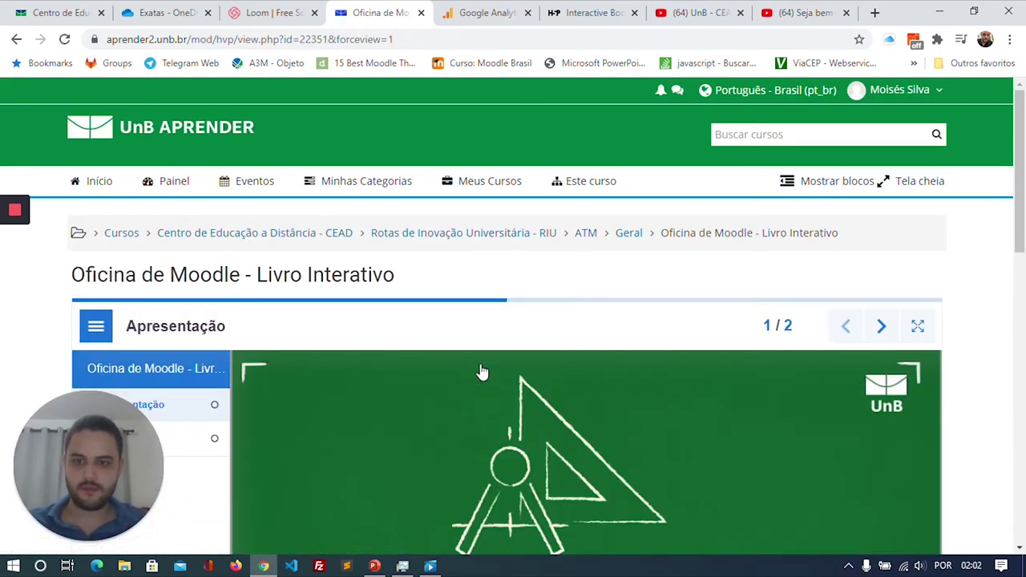
- Hide the interactive book's chapter index so the Apresentação page fills the full width
scroll(407, 355, "down", 2)
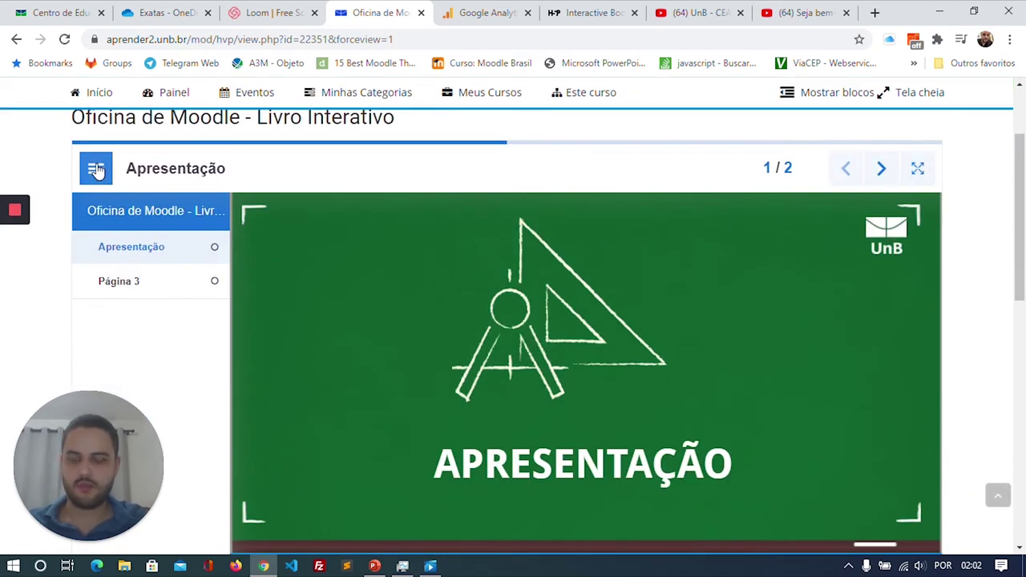
left_click(96, 170)
scroll(591, 295, "down", 2)
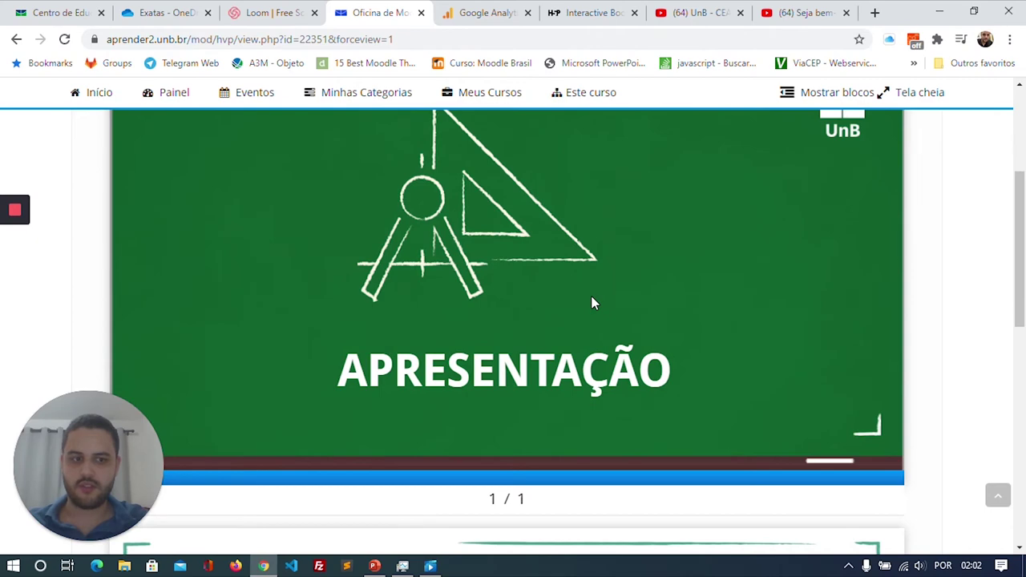
scroll(744, 303, "up", 2)
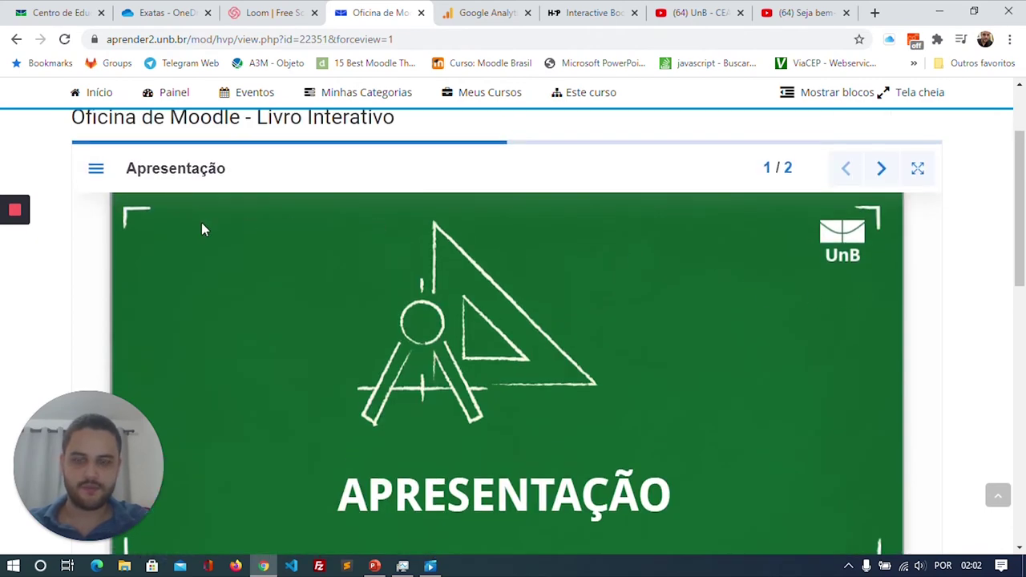
- Review the Apresentação page of the book, from the green title slide down to the text slide with the cube
scroll(621, 254, "down", 2)
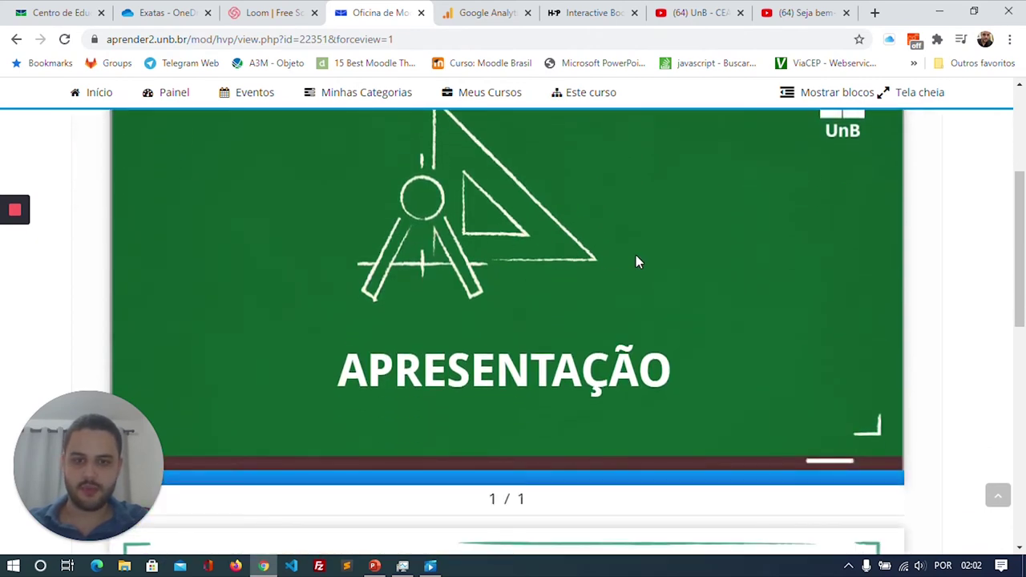
scroll(636, 255, "down", 4)
scroll(635, 255, "down", 2)
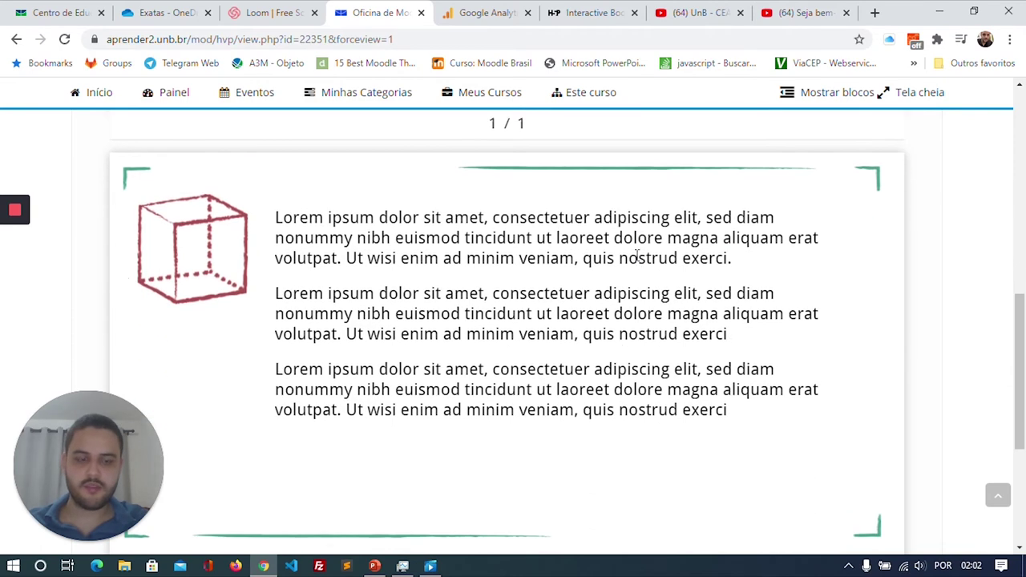
scroll(784, 315, "up", 8)
scroll(375, 335, "down", 2)
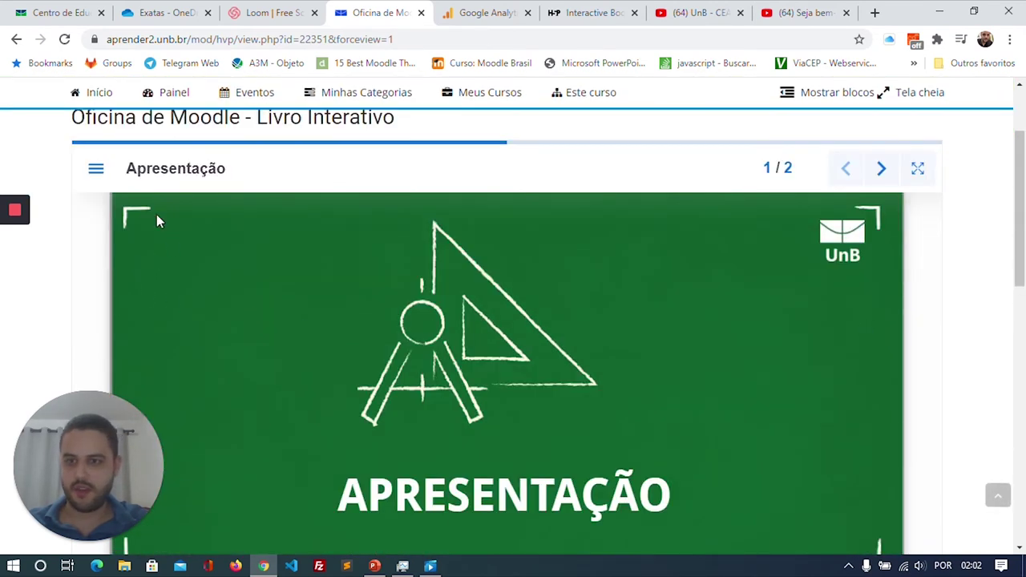
scroll(140, 215, "down", 3)
scroll(898, 377, "down", 2)
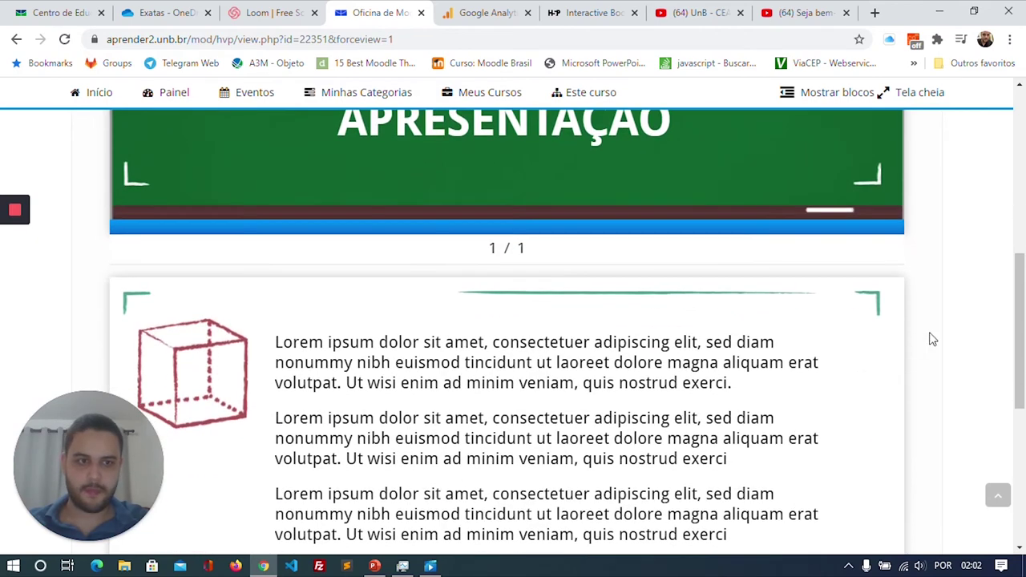
scroll(932, 339, "down", 2)
scroll(280, 196, "up", 3)
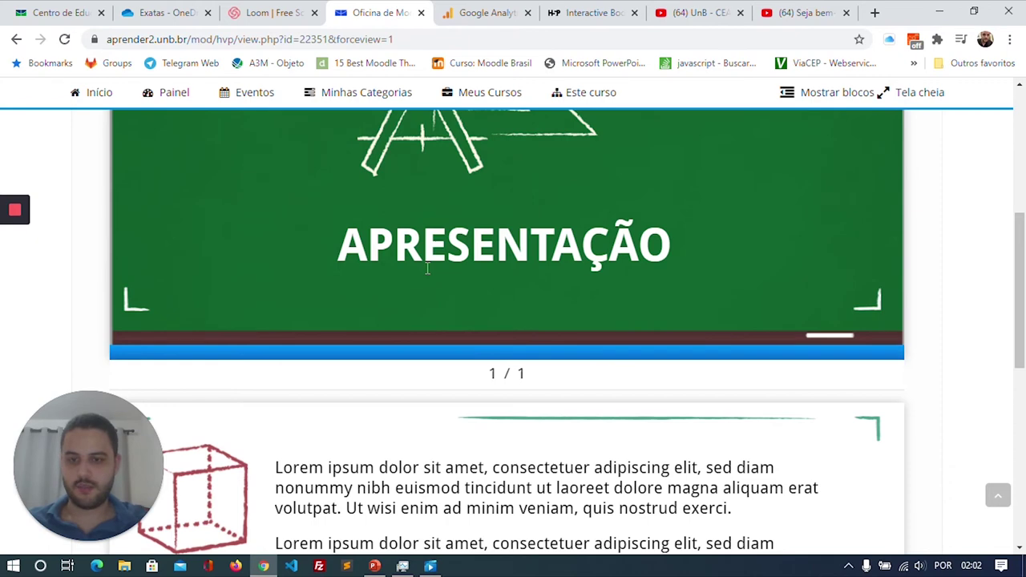
scroll(612, 319, "down", 2)
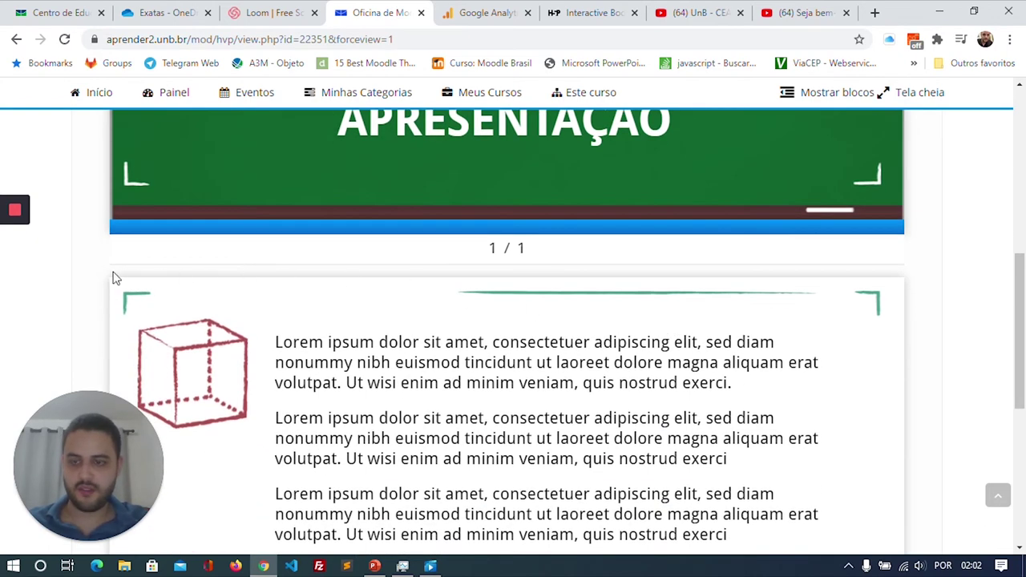
scroll(851, 308, "down", 4)
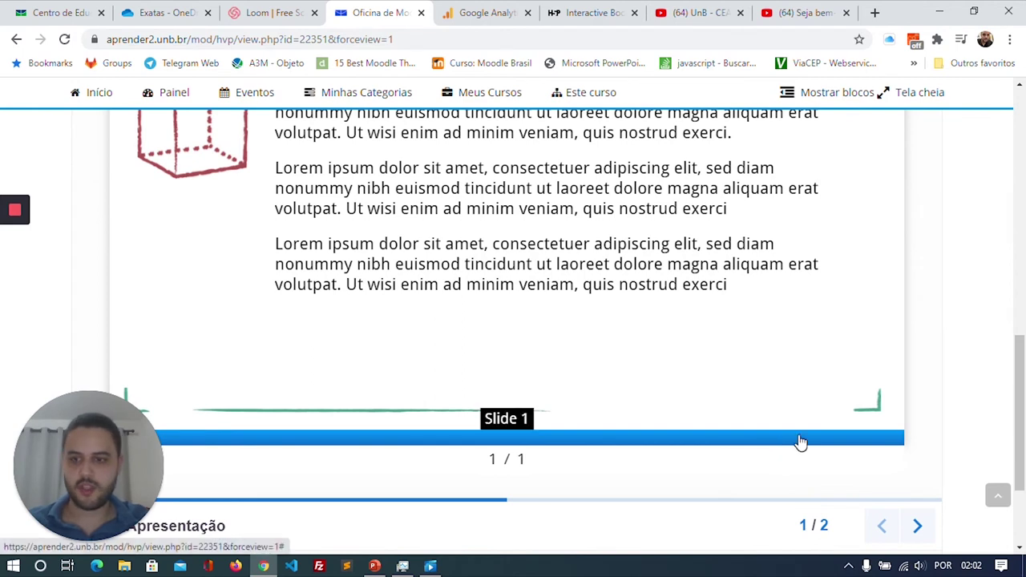
- Go to the book's second page and examine the hotspots on the protractor image below the text slide
left_click(919, 529)
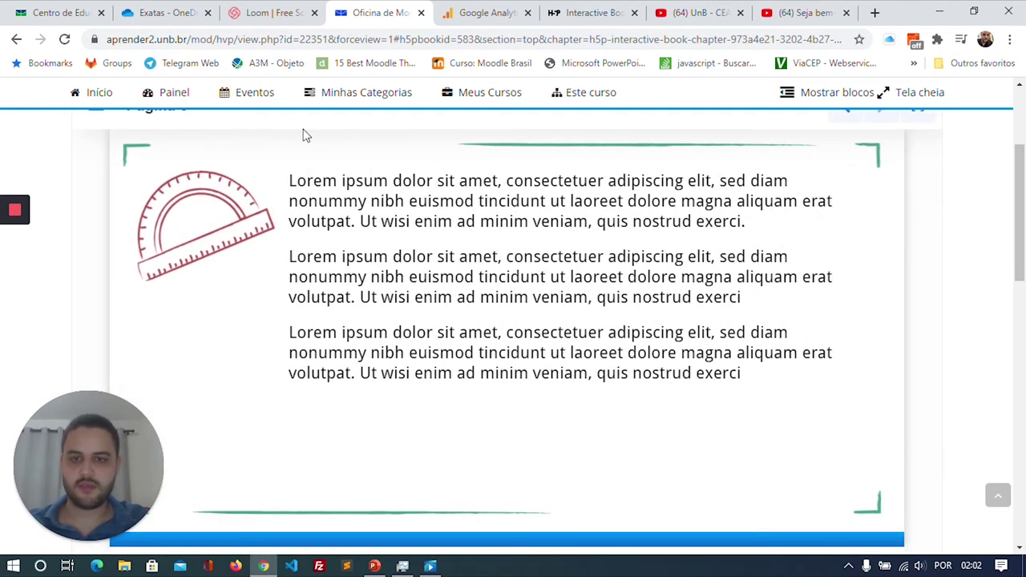
scroll(738, 280, "down", 3)
scroll(737, 278, "down", 3)
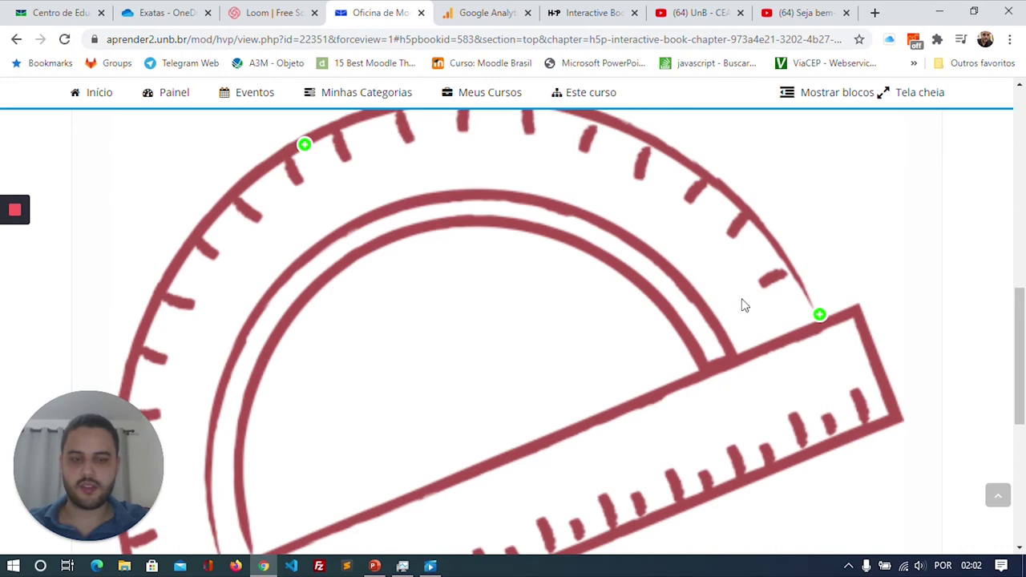
scroll(742, 305, "down", 2)
scroll(825, 281, "up", 2)
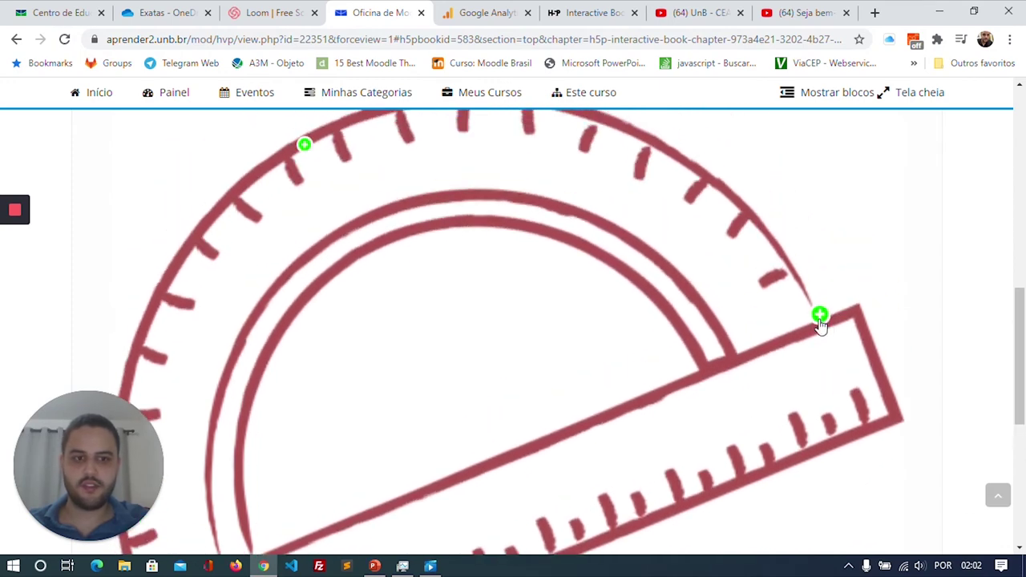
left_click_drag(102, 439, 939, 86)
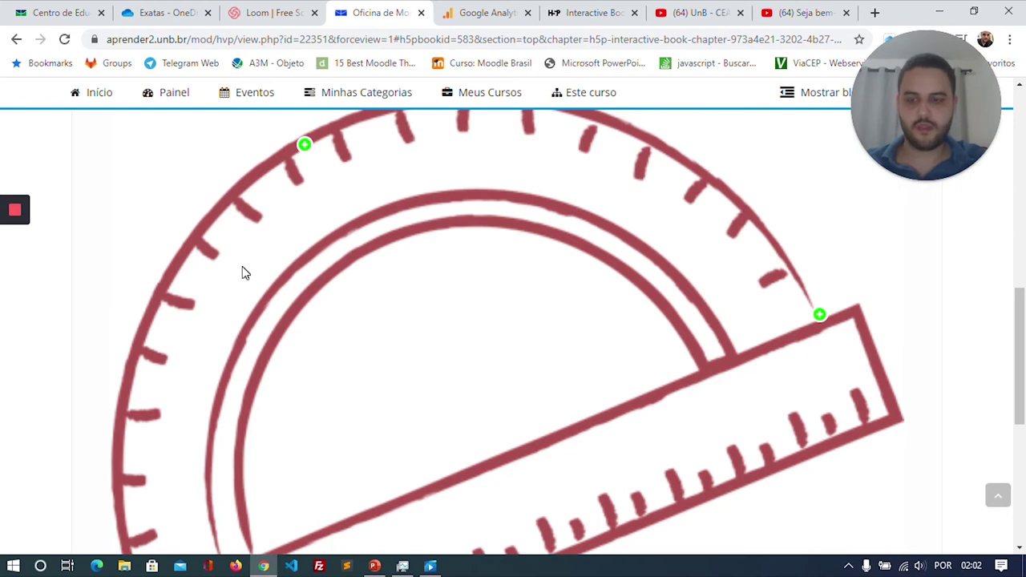
scroll(243, 270, "down", 2)
scroll(762, 310, "up", 2)
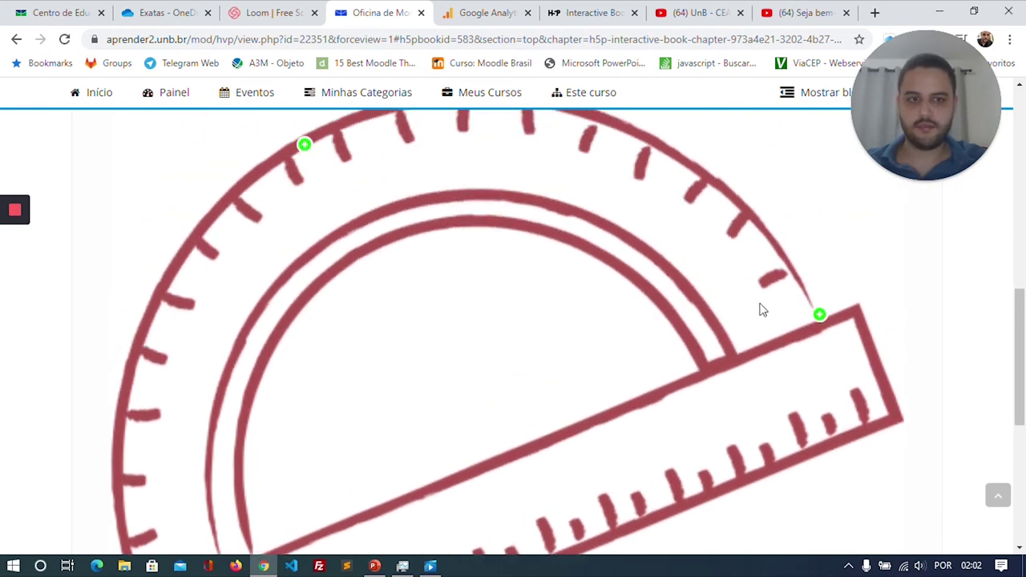
- Test the text hotspot on the protractor's arc and the video hotspot near the ruler's upper end, closing each popup
left_click(306, 145)
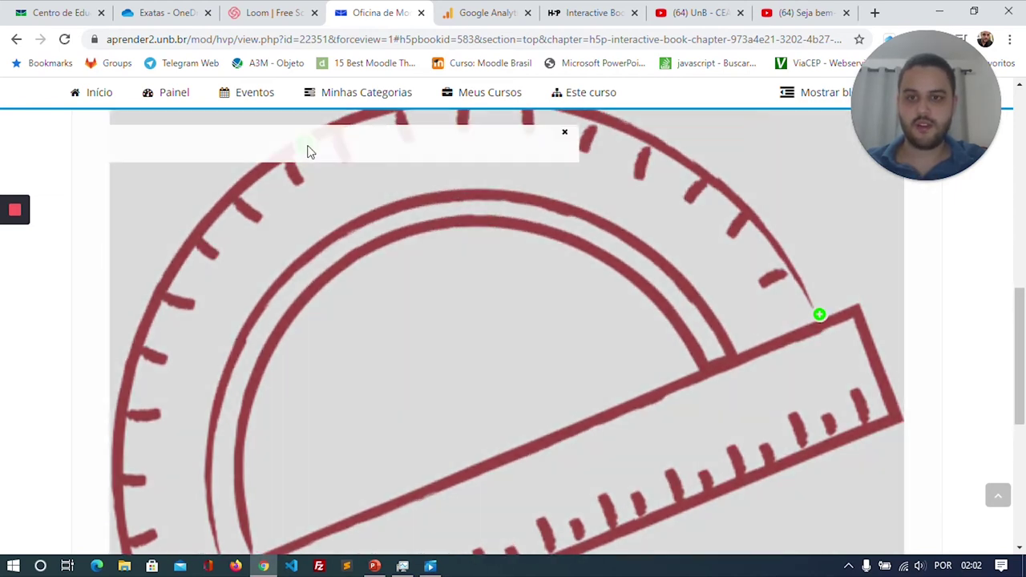
left_click_drag(926, 102, 941, 256)
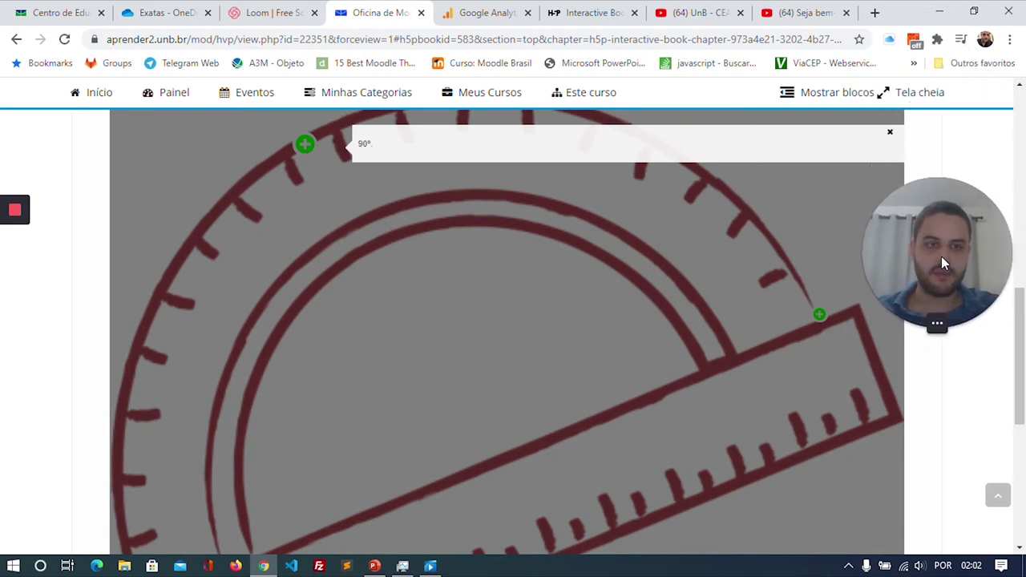
left_click(890, 135)
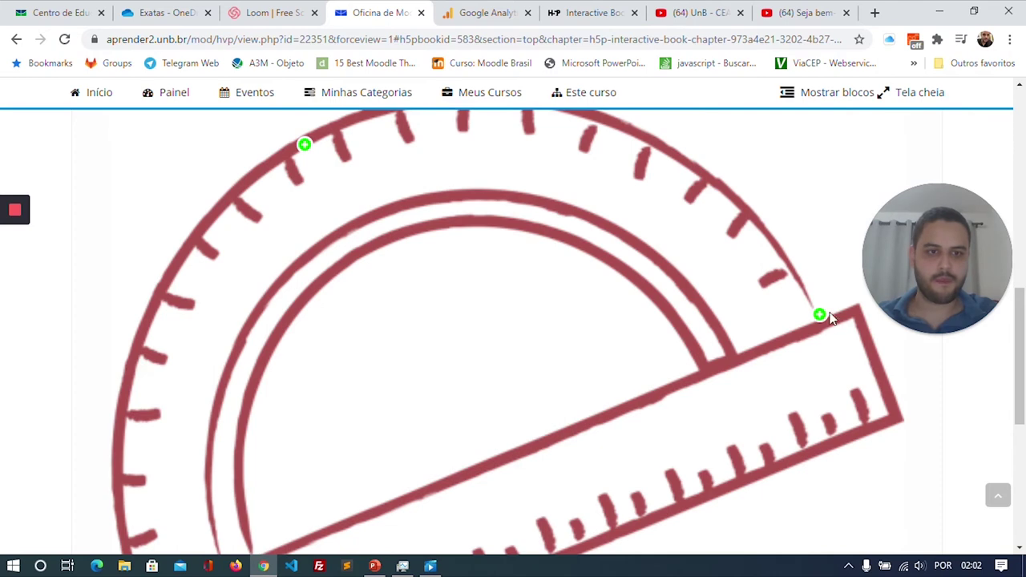
left_click(819, 315)
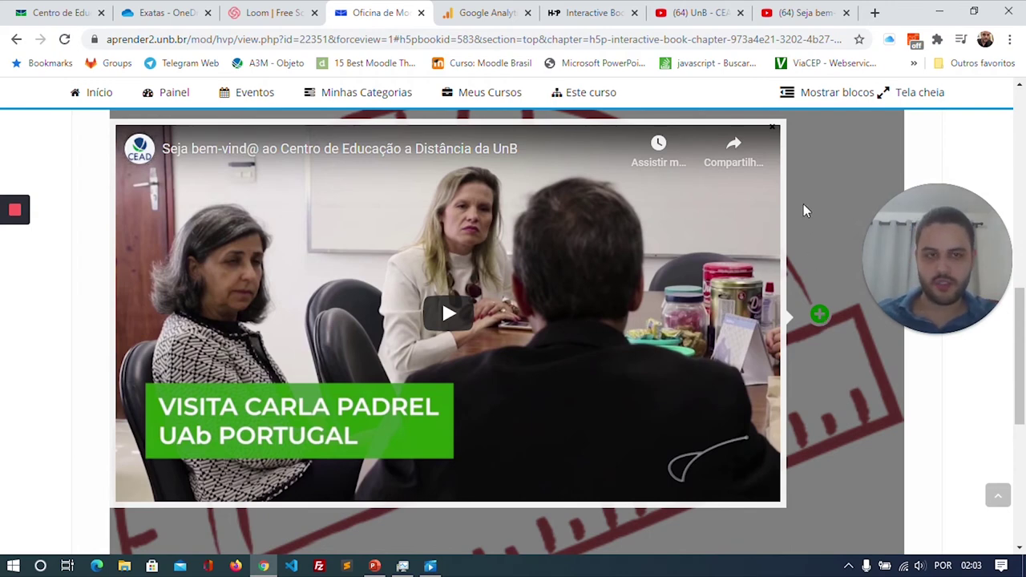
left_click(886, 431)
- Test the image hotspot at the lower end of the protractor's arc, view the whole cube image, and close the popup
scroll(512, 293, "down", 2)
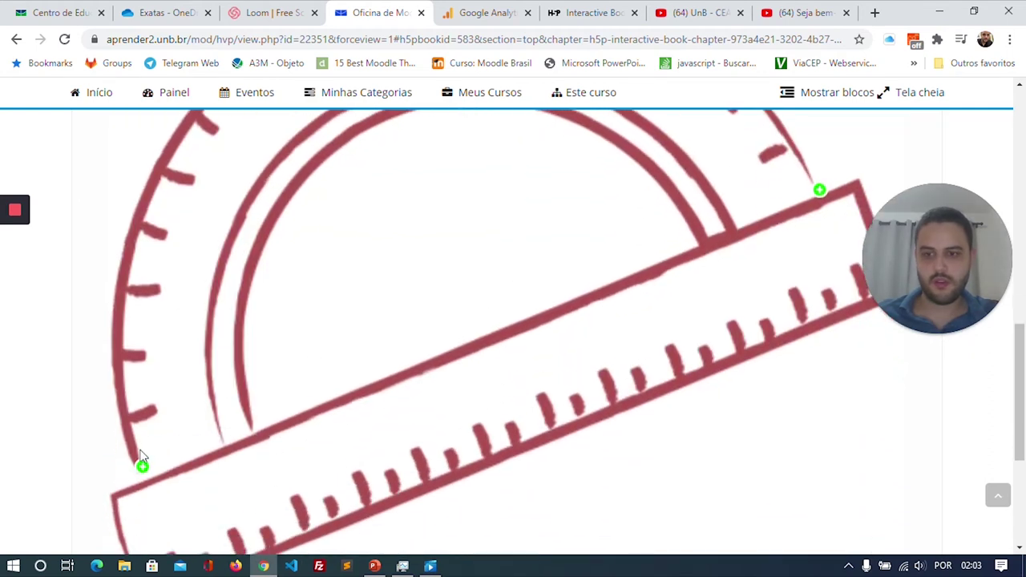
scroll(141, 473, "down", 5)
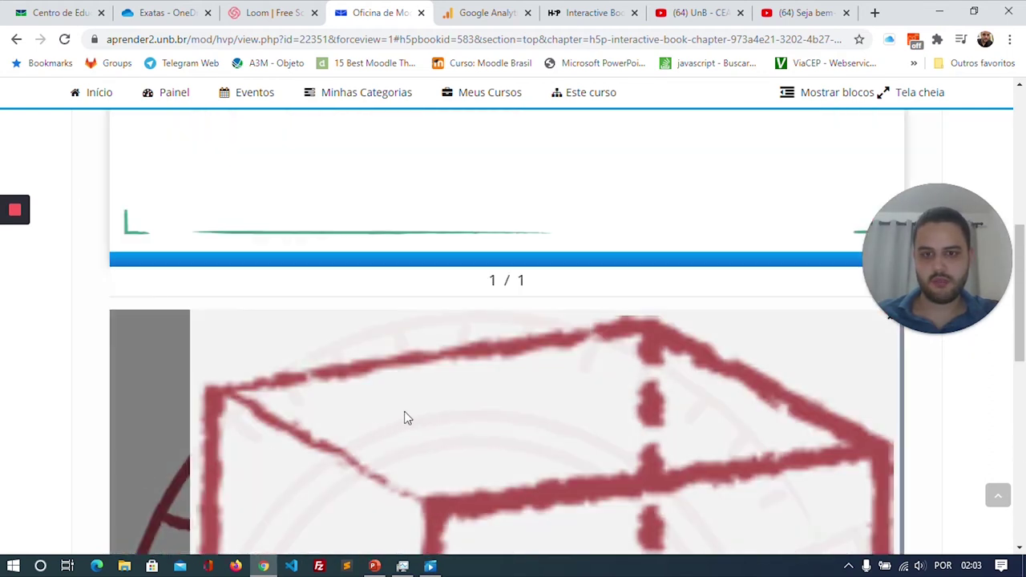
scroll(922, 401, "down", 6)
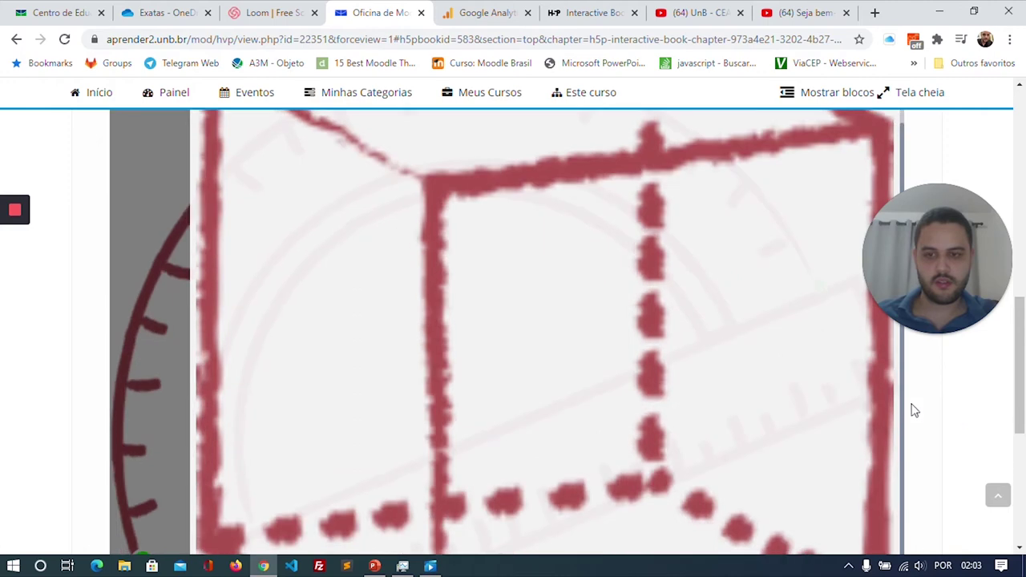
scroll(837, 397, "up", 2)
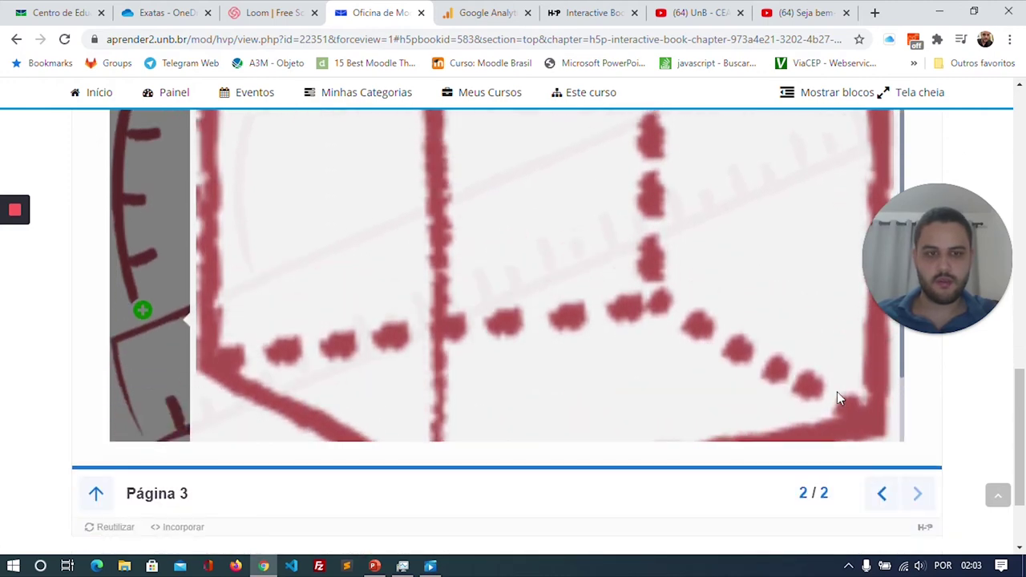
scroll(414, 301, "up", 4)
scroll(414, 300, "up", 2)
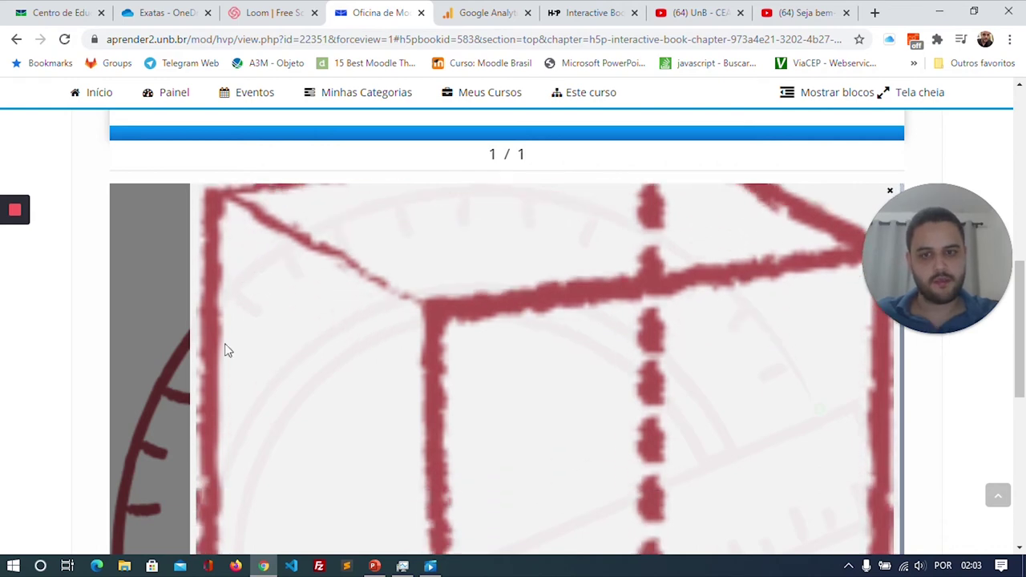
scroll(224, 347, "down", 6)
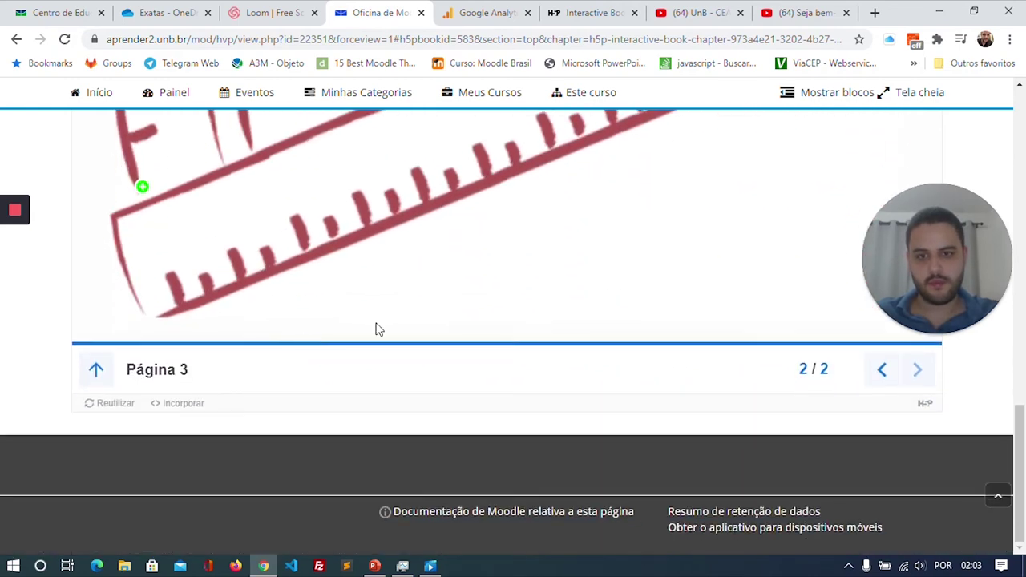
scroll(394, 327, "up", 8)
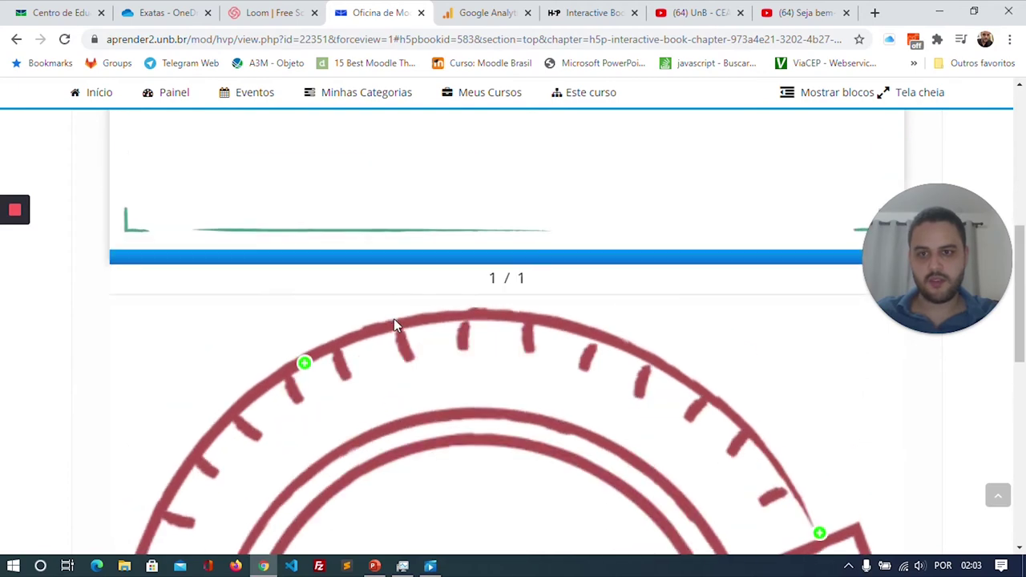
scroll(393, 324, "up", 4)
left_click_drag(937, 255, 78, 456)
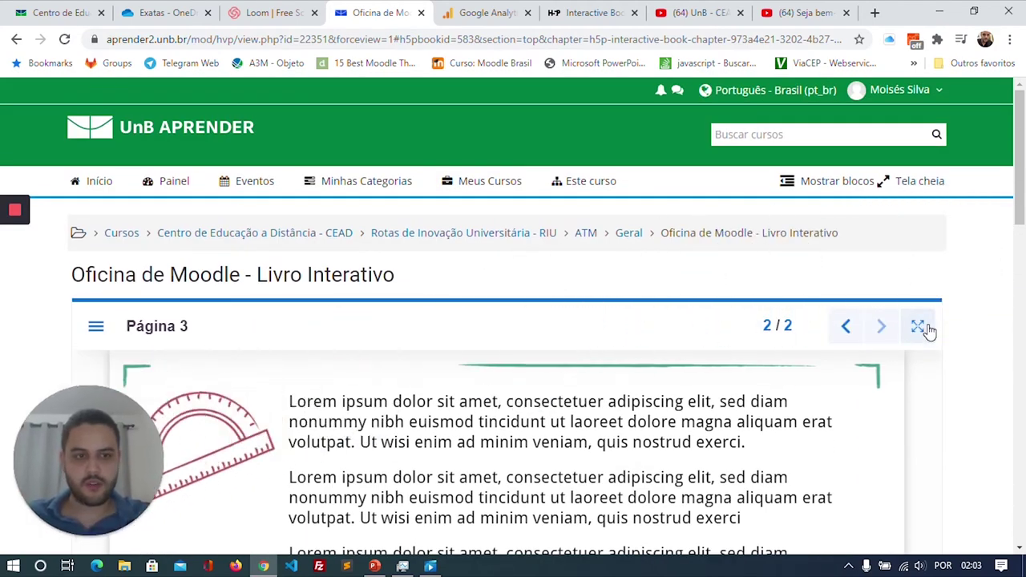
scroll(762, 277, "down", 7)
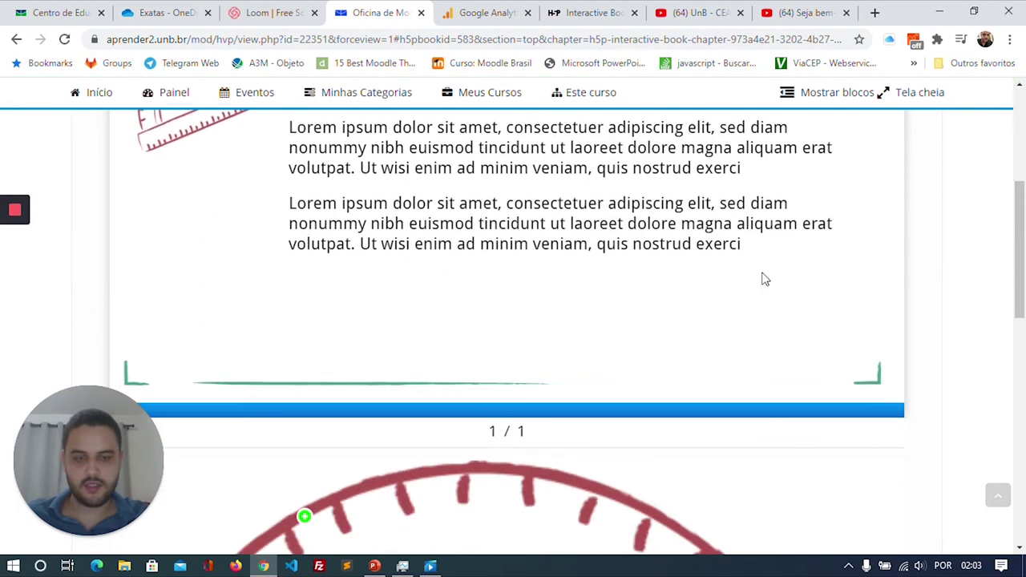
scroll(762, 279, "down", 6)
scroll(418, 440, "up", 12)
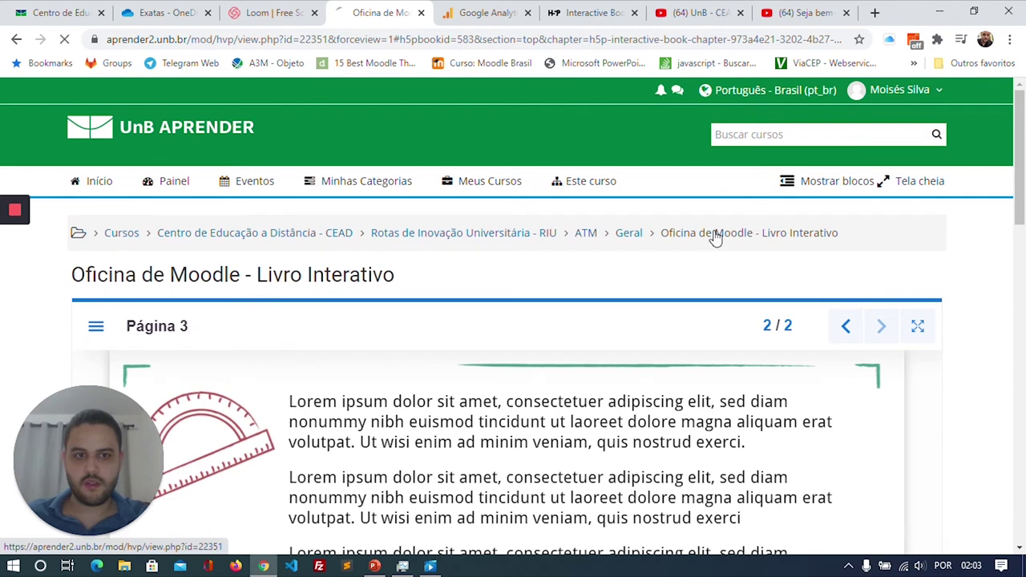
- Return to the course's Geral section and open the settings of the second "Oficina de Moodle - Livro Interativo" activity for editing
left_click(714, 235)
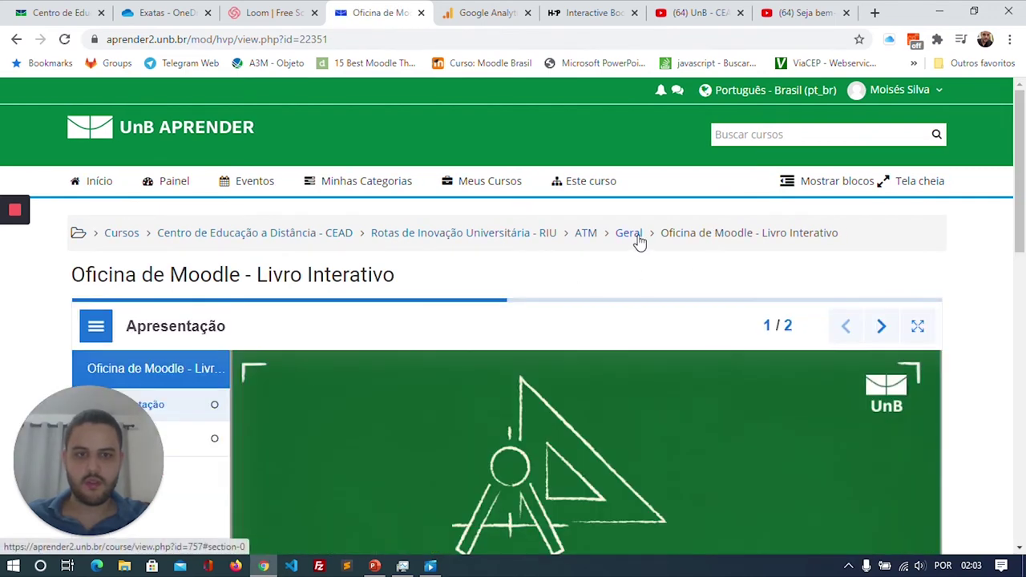
left_click(635, 237)
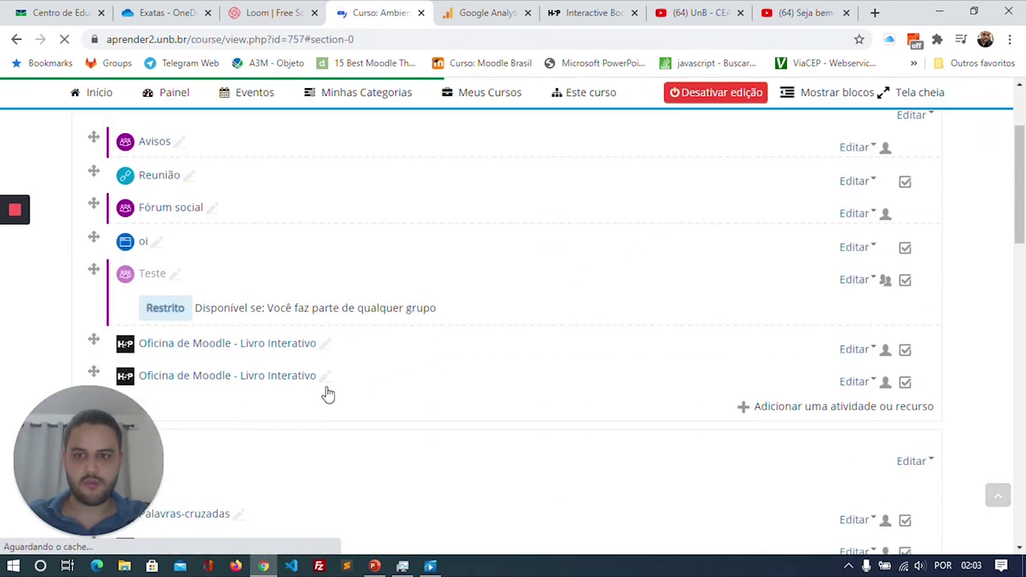
left_click(854, 383)
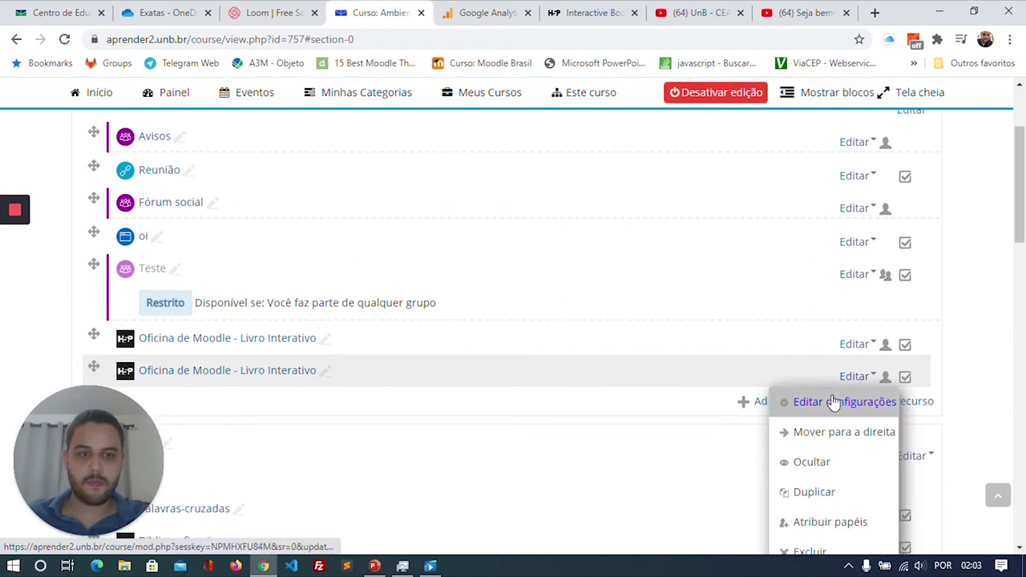
left_click(823, 406)
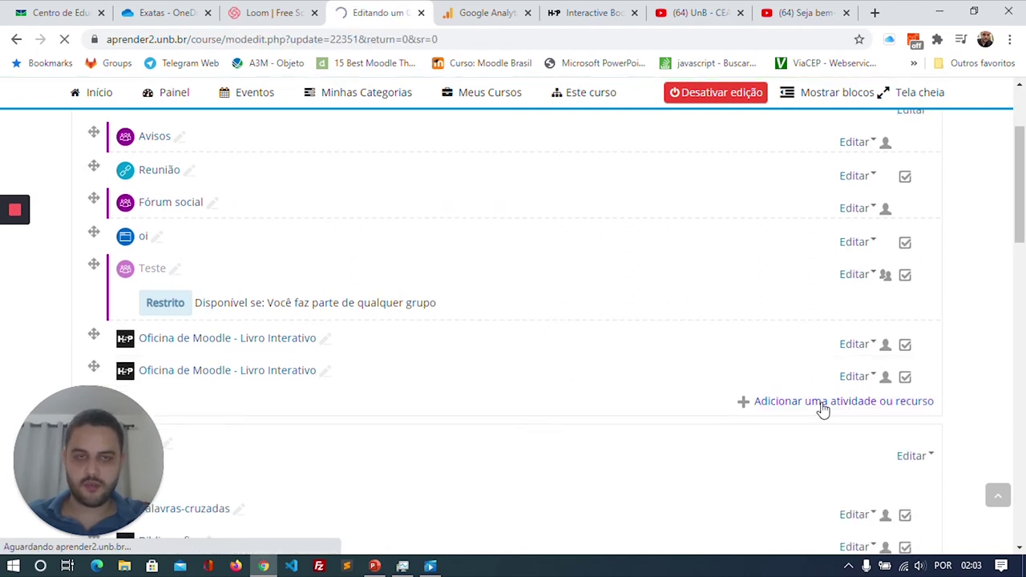
scroll(633, 322, "down", 2)
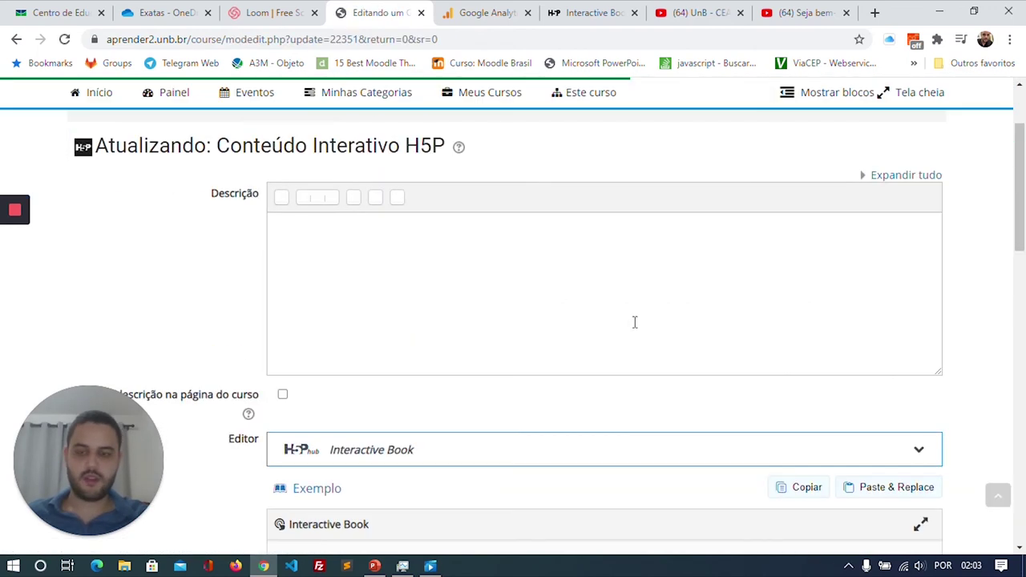
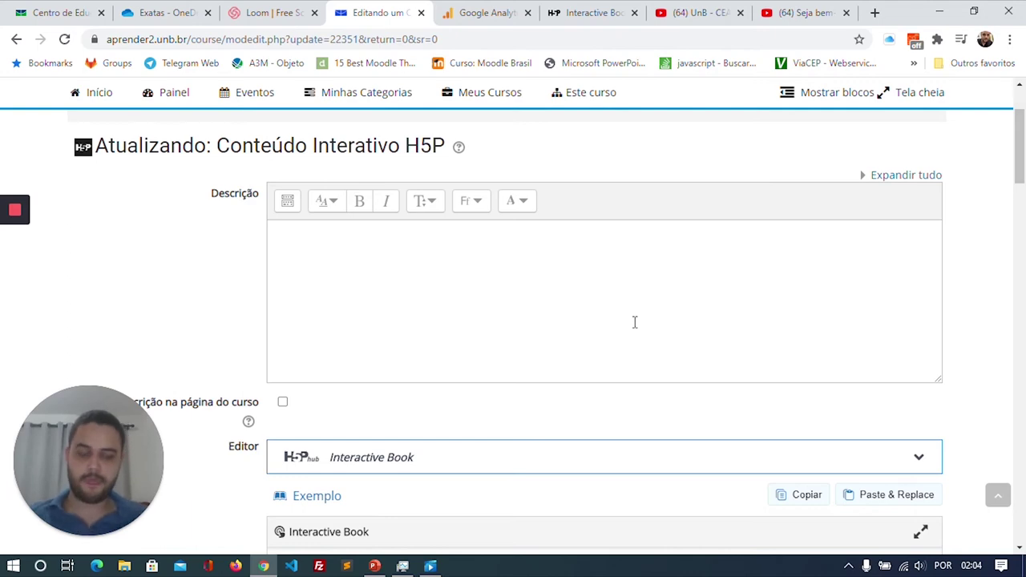
- Review the Apresentação chapter's contents and add two new chapters to the book
scroll(634, 322, "down", 8)
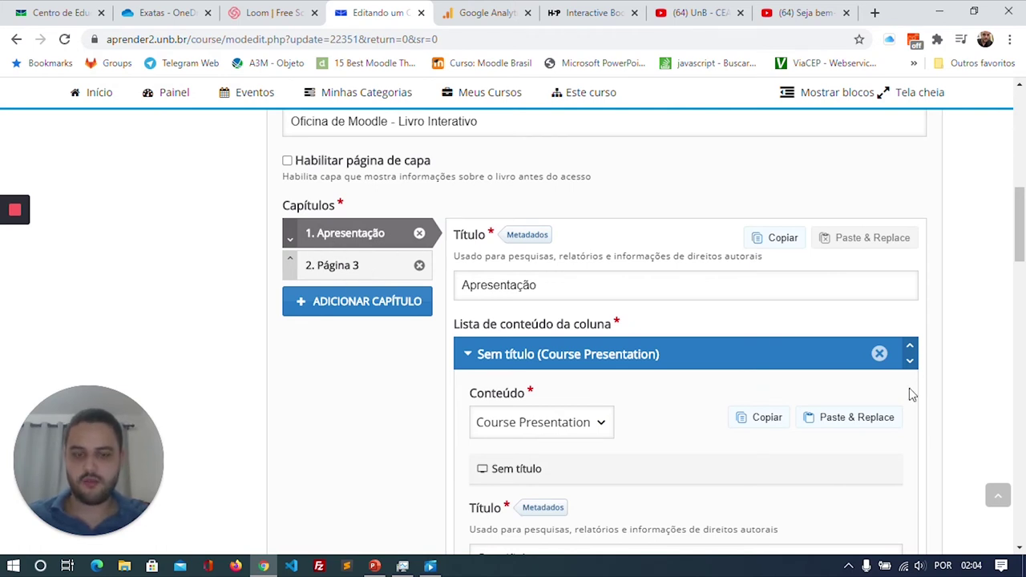
scroll(658, 327, "down", 8)
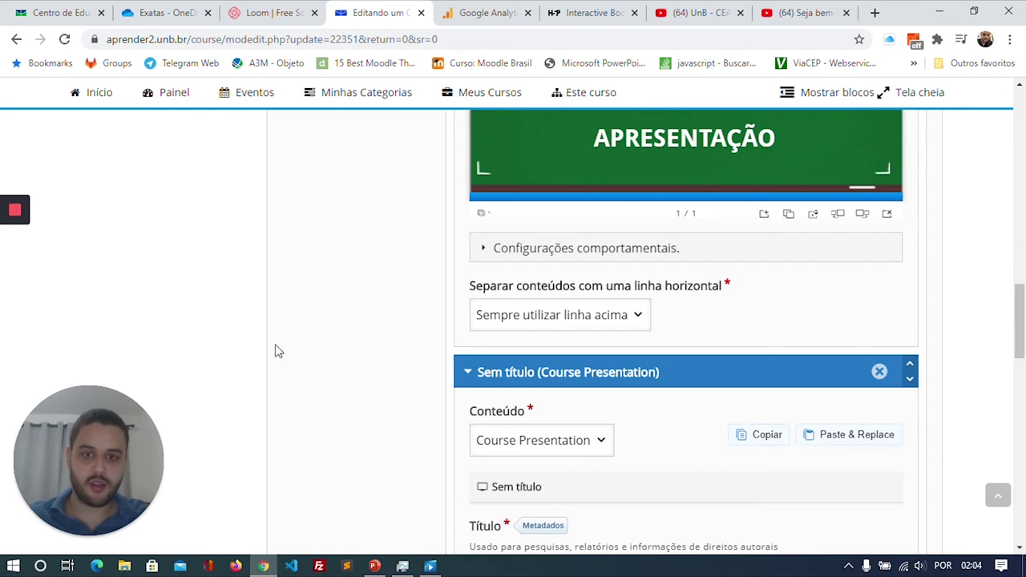
scroll(425, 332, "down", 5)
scroll(425, 333, "up", 5)
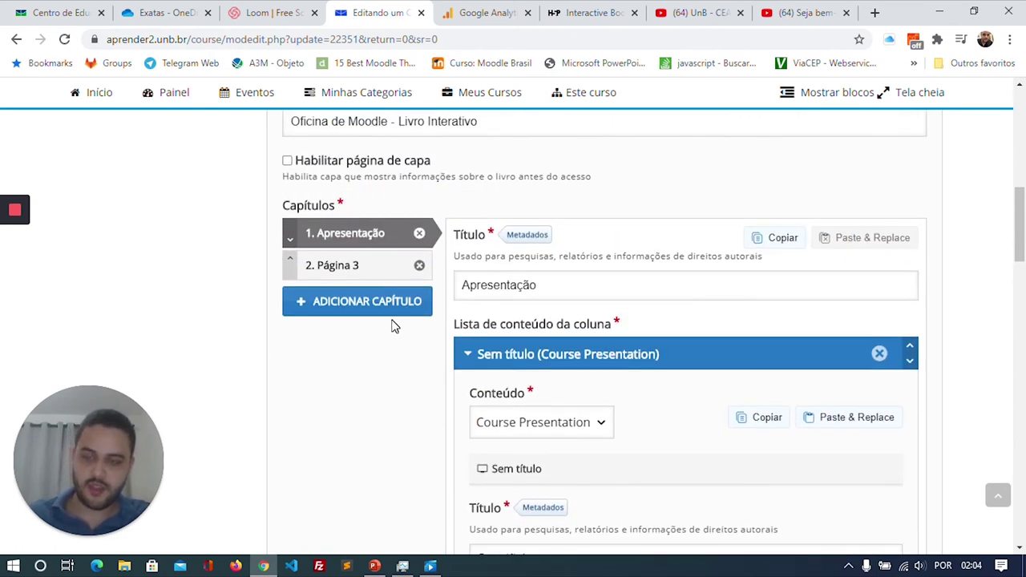
left_click(393, 307)
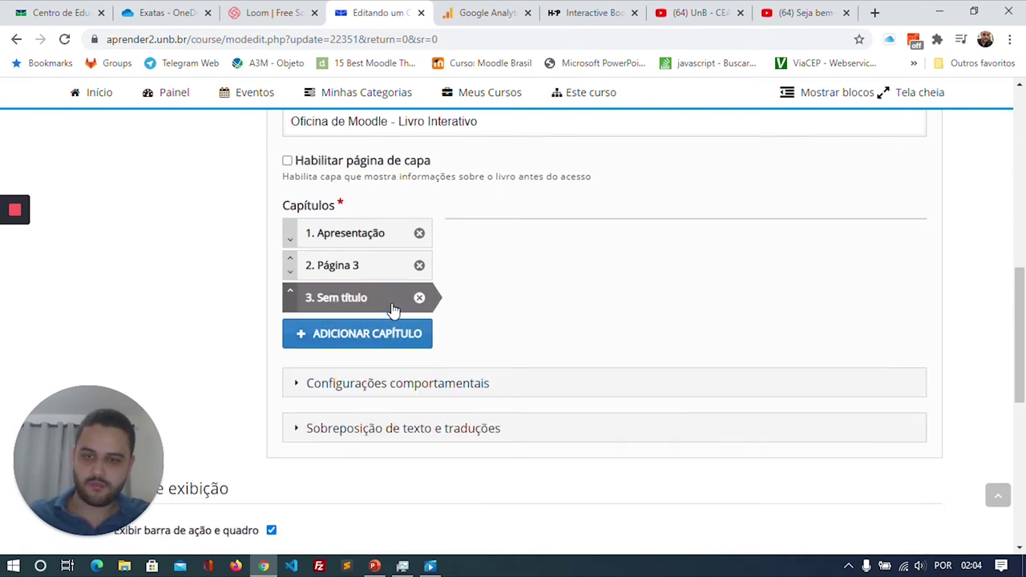
left_click(396, 335)
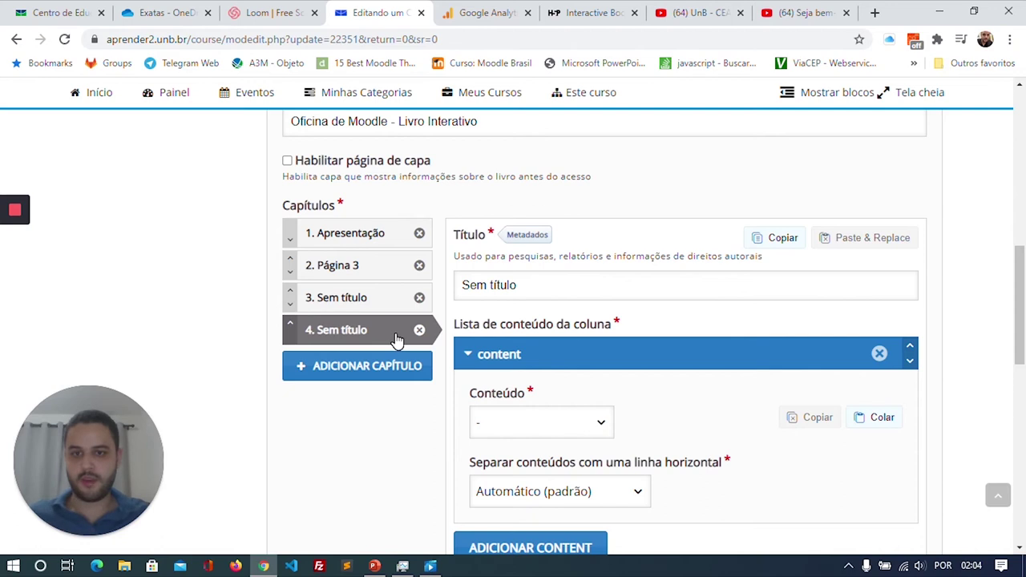
- Move the first new untitled chapter above Página 3 and title the fourth chapter "Página 2"
left_click(291, 295)
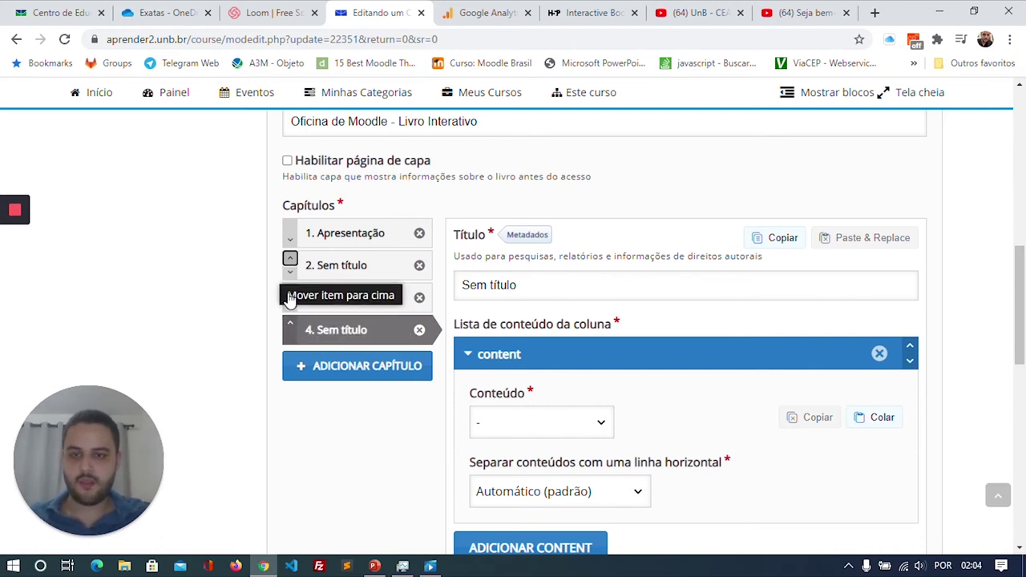
double_click(515, 290)
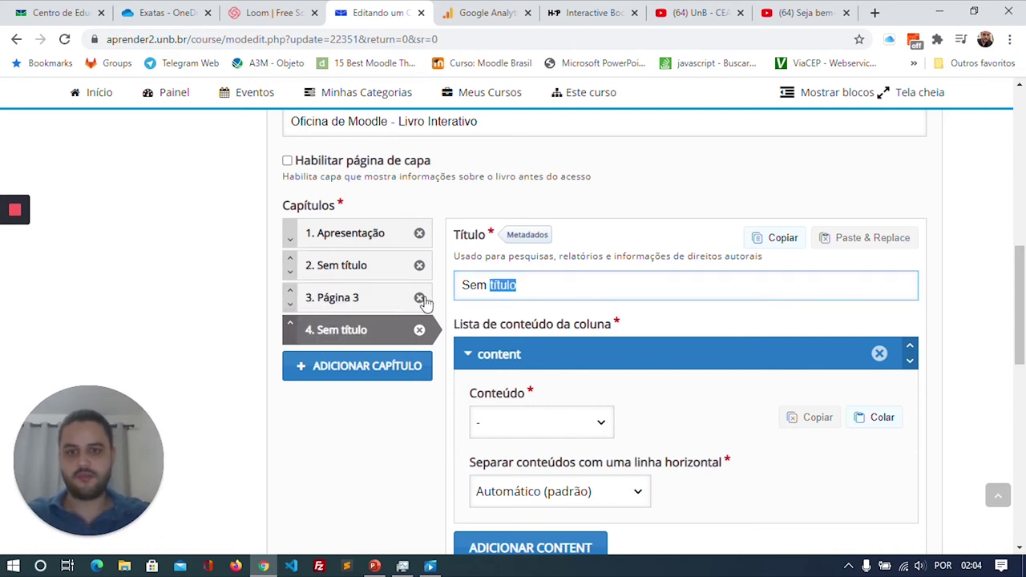
left_click(290, 271)
left_click(291, 324)
left_click(290, 305)
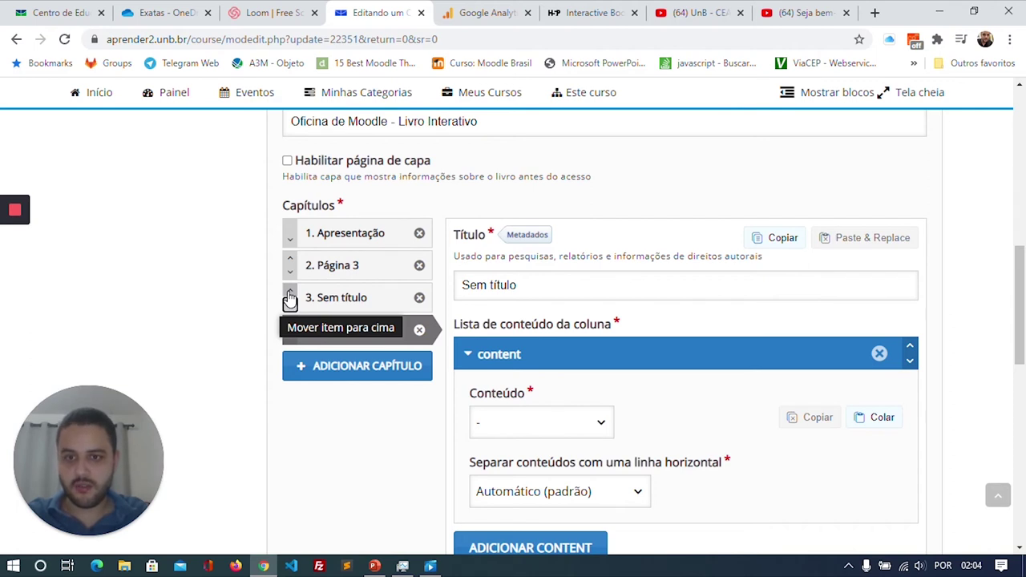
left_click(289, 300)
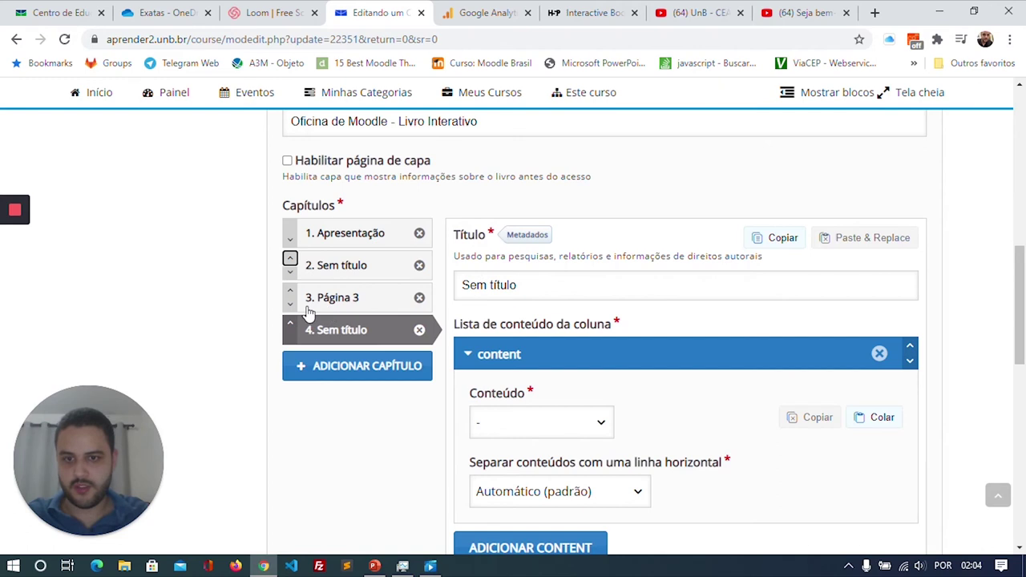
triple_click(533, 285)
type("Página 2")
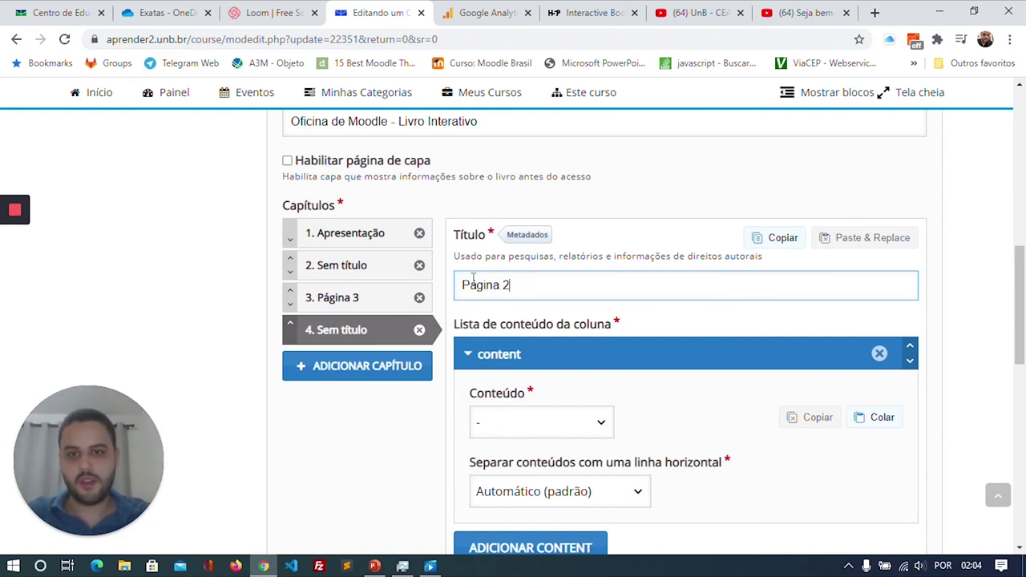
- Copy the second Course Presentation of the Apresentação chapter, the slide with the cube and lorem ipsum text
left_click(350, 234)
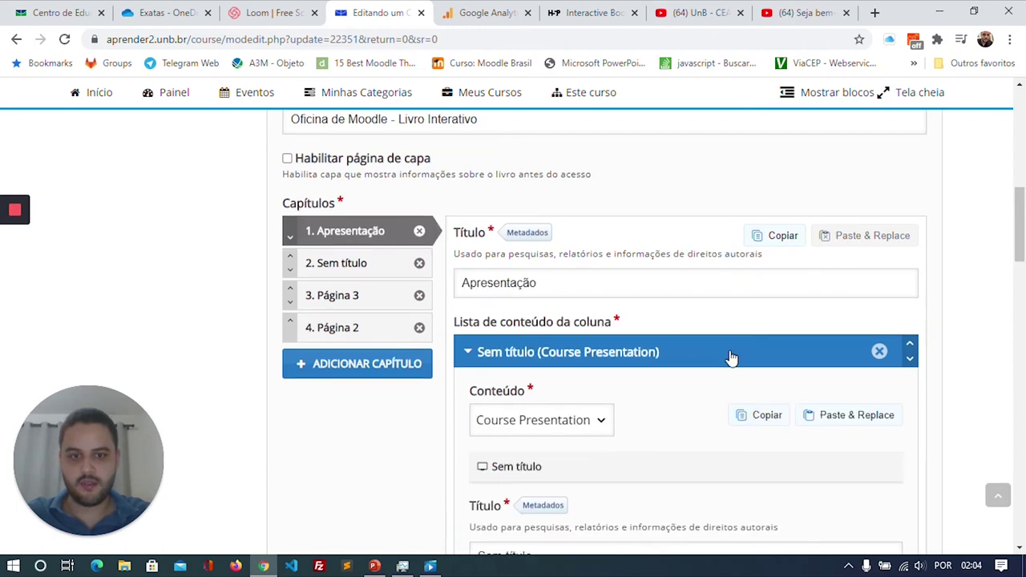
scroll(731, 357, "down", 9)
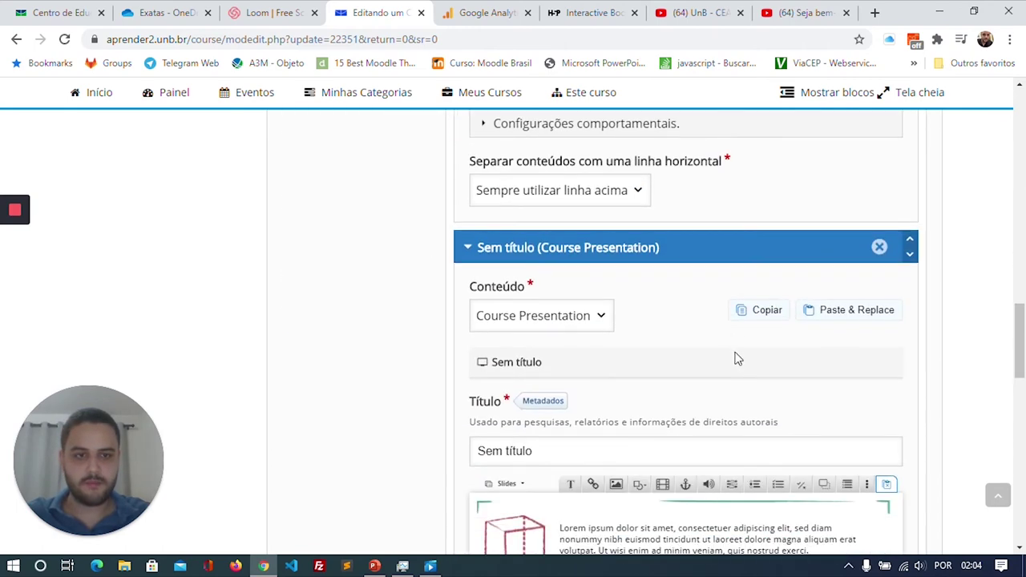
scroll(738, 359, "down", 2)
left_click(759, 189)
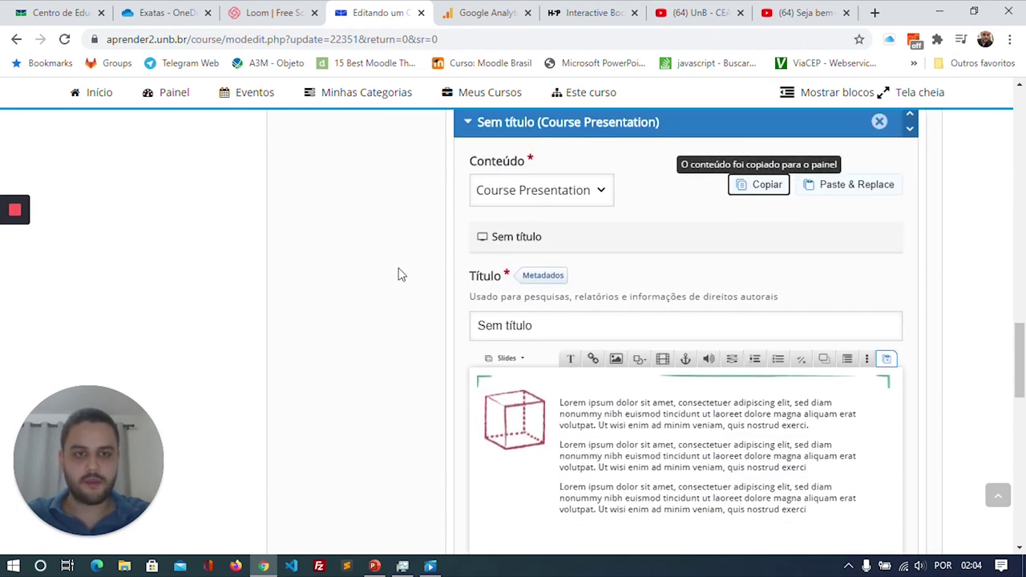
- Paste the copied Course Presentation into the empty content of the untitled second chapter
scroll(402, 274, "up", 10)
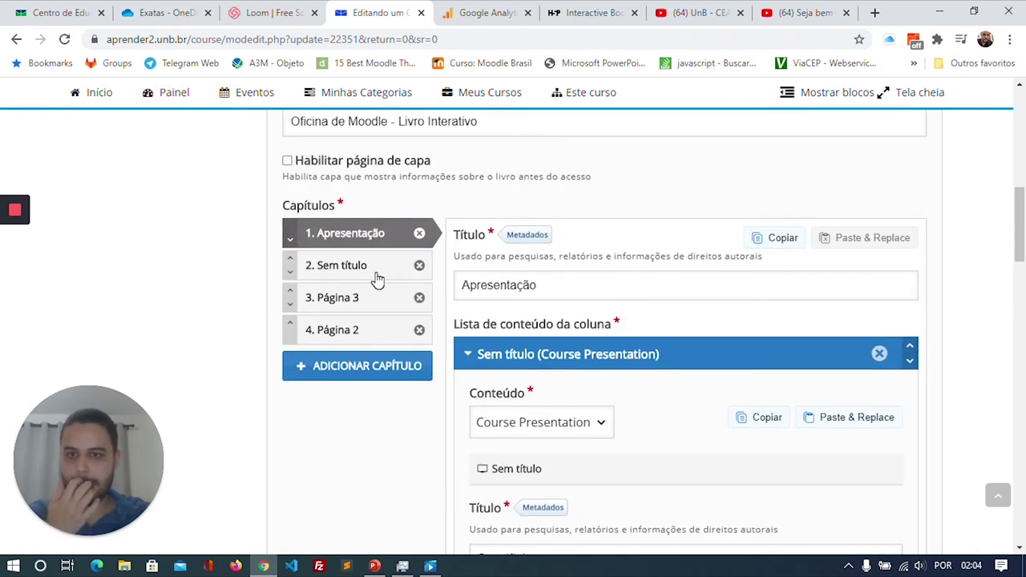
left_click(377, 278)
scroll(605, 340, "down", 2)
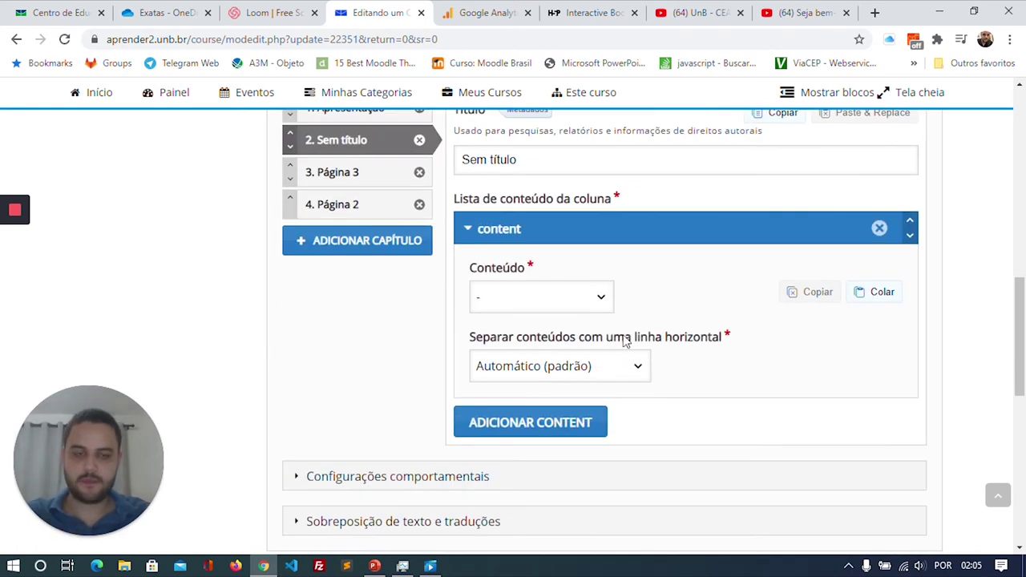
left_click(885, 293)
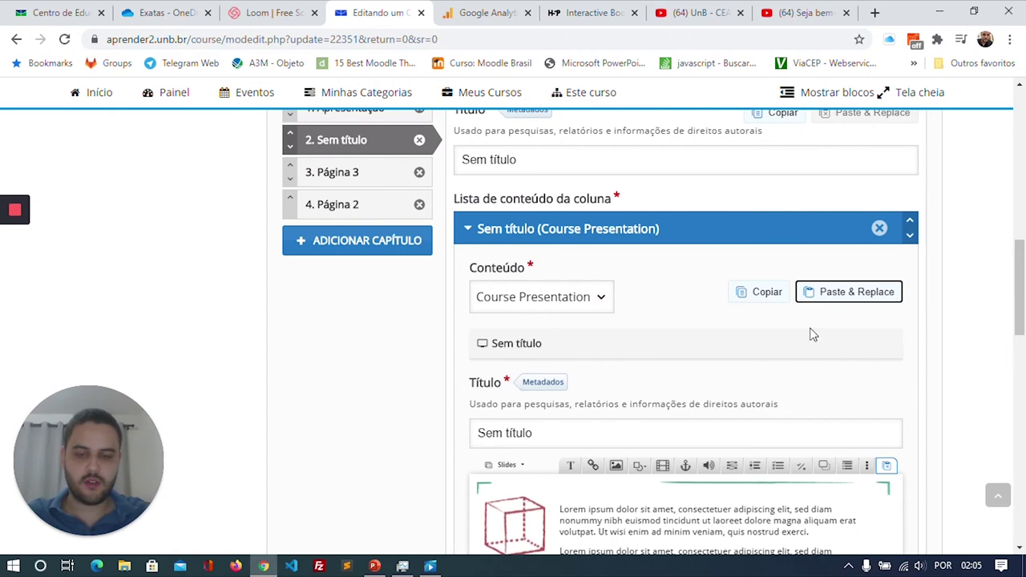
scroll(657, 348, "up", 3)
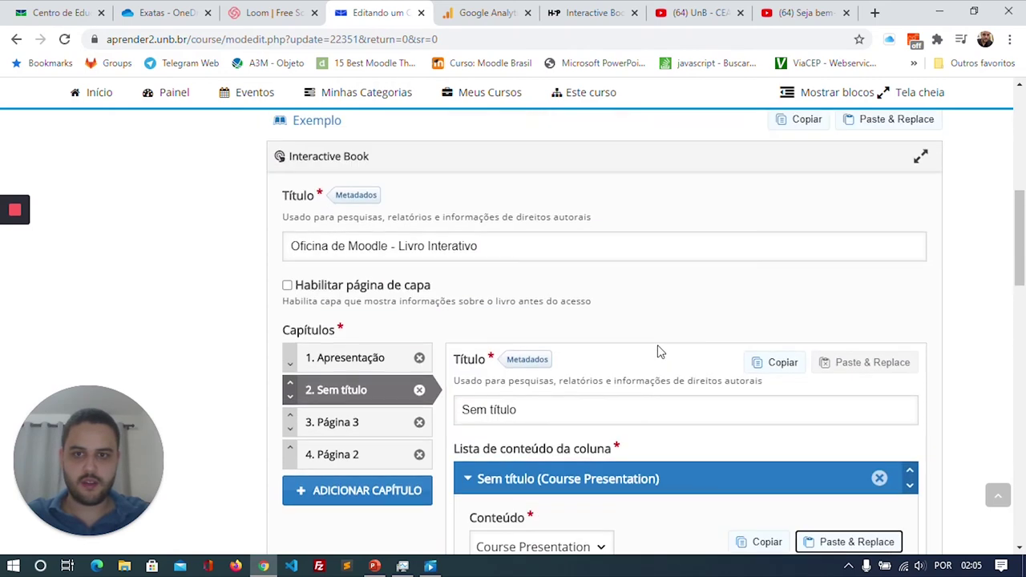
- Remove the second Course Presentation, the cube and text slide, from the Apresentação chapter
left_click(341, 357)
scroll(785, 398, "down", 4)
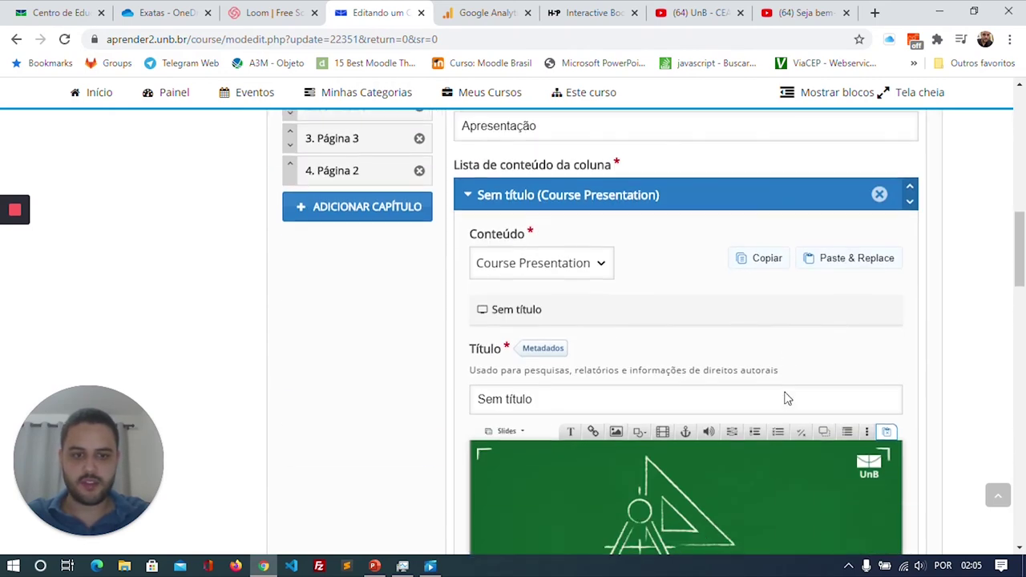
scroll(877, 146, "up", 1)
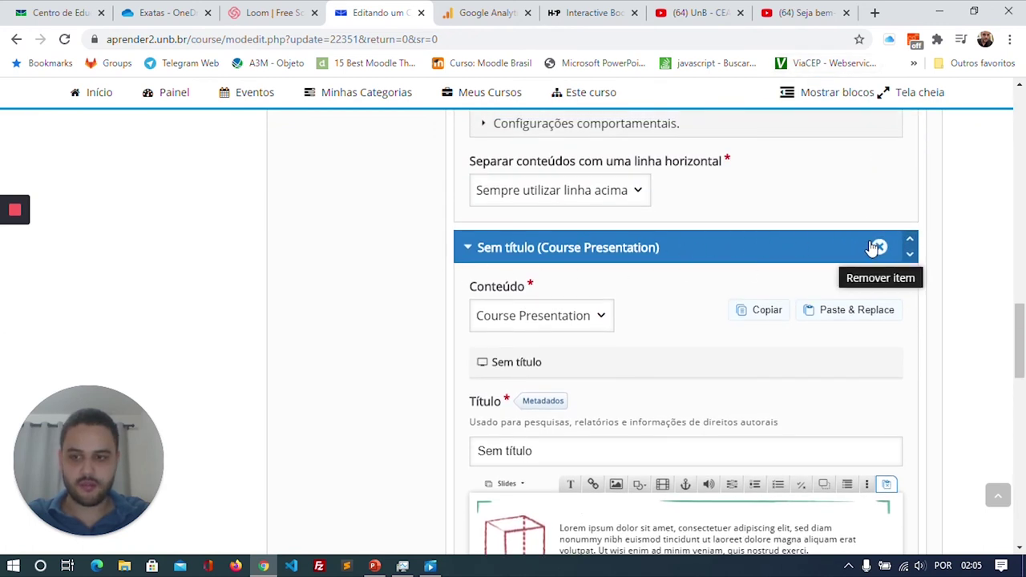
left_click(879, 249)
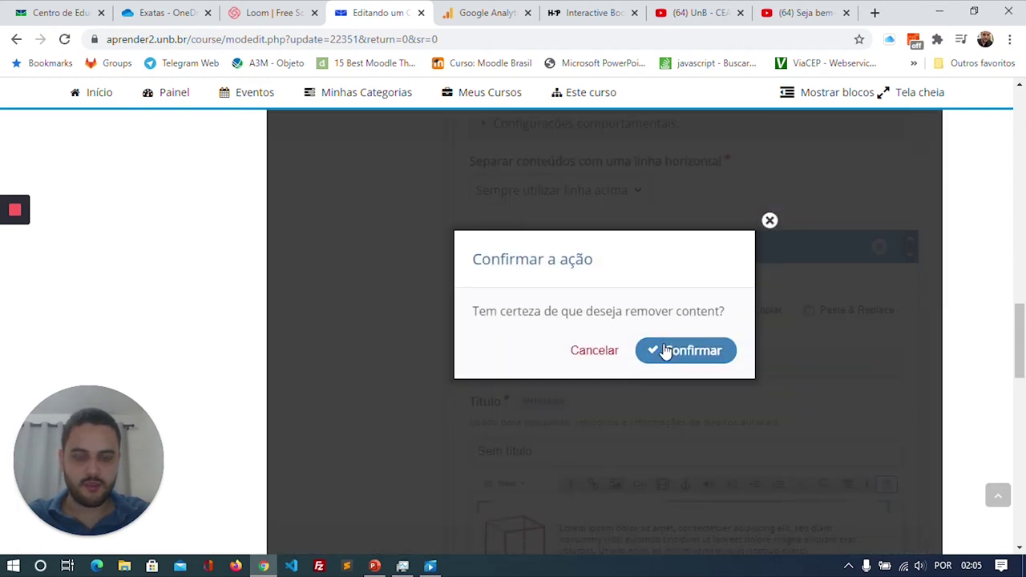
left_click(664, 350)
scroll(633, 346, "up", 15)
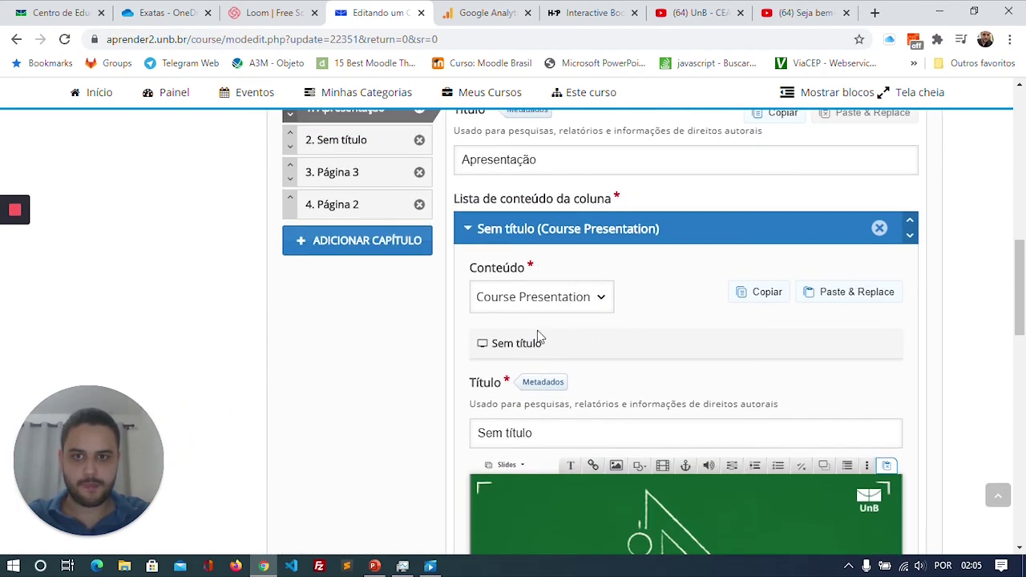
- Title the second chapter "Página 2" and rename the fourth chapter "Página 4"
left_click(355, 270)
triple_click(529, 286)
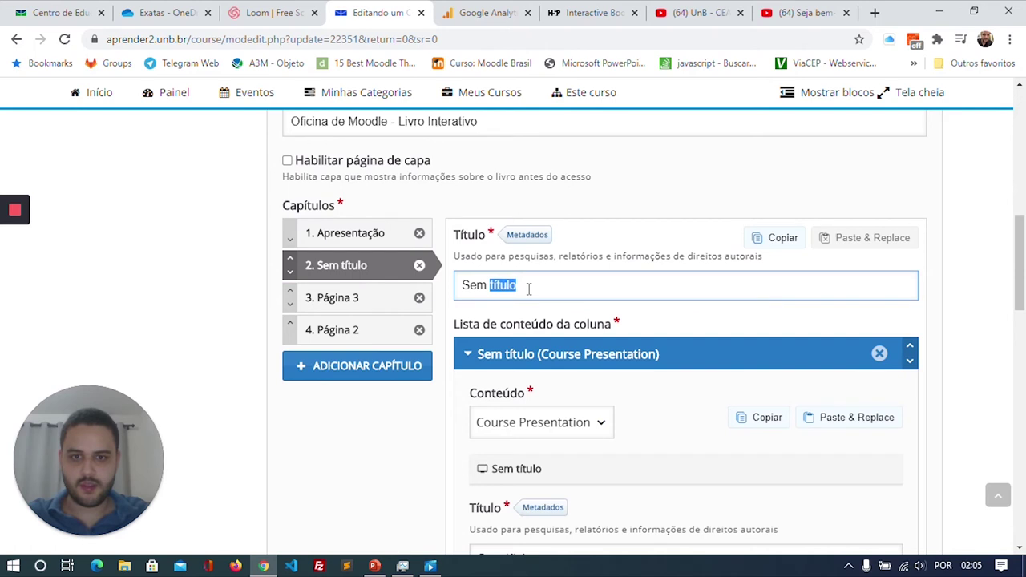
type("Página")
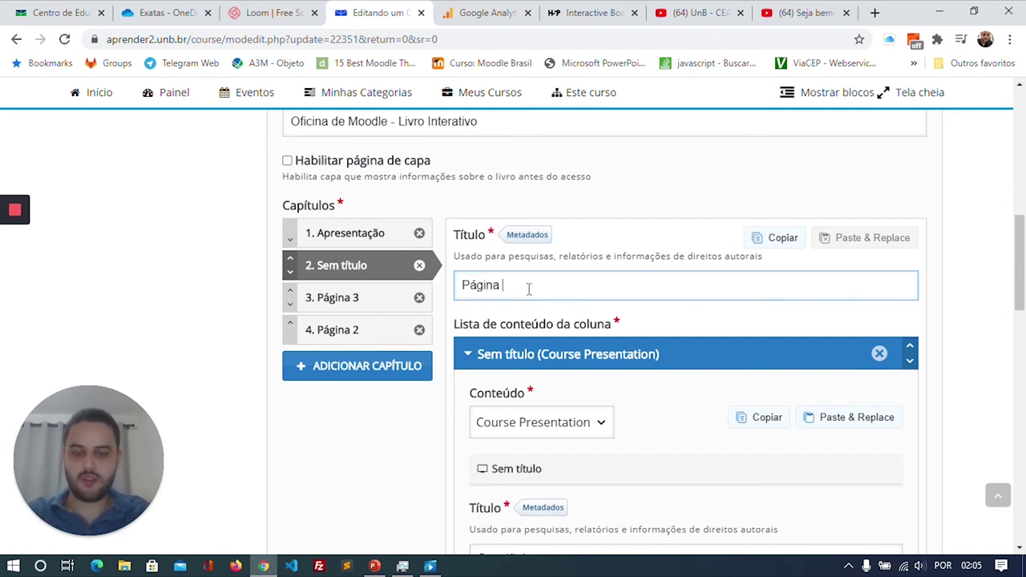
left_click(340, 331)
left_click(508, 286)
type("4")
- Copy the Image Hotspots content with the protractor image from the Página 3 chapter
left_click(314, 303)
scroll(769, 313, "down", 3)
scroll(768, 311, "down", 8)
left_click(770, 189)
scroll(427, 302, "up", 4)
scroll(427, 303, "up", 8)
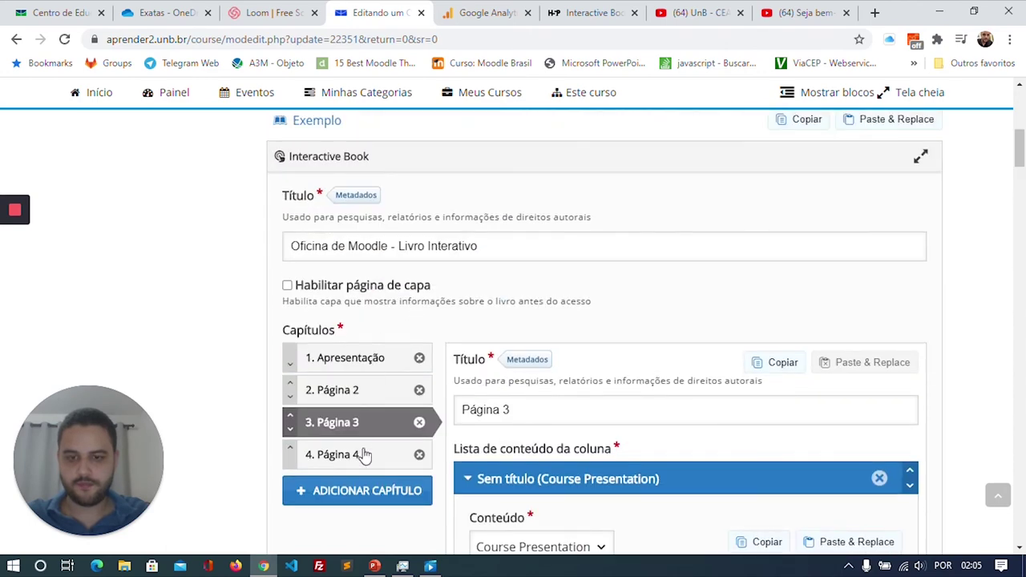
- Paste the copied Image Hotspots into the Página 4 chapter's empty content
left_click(363, 454)
scroll(617, 435, "down", 3)
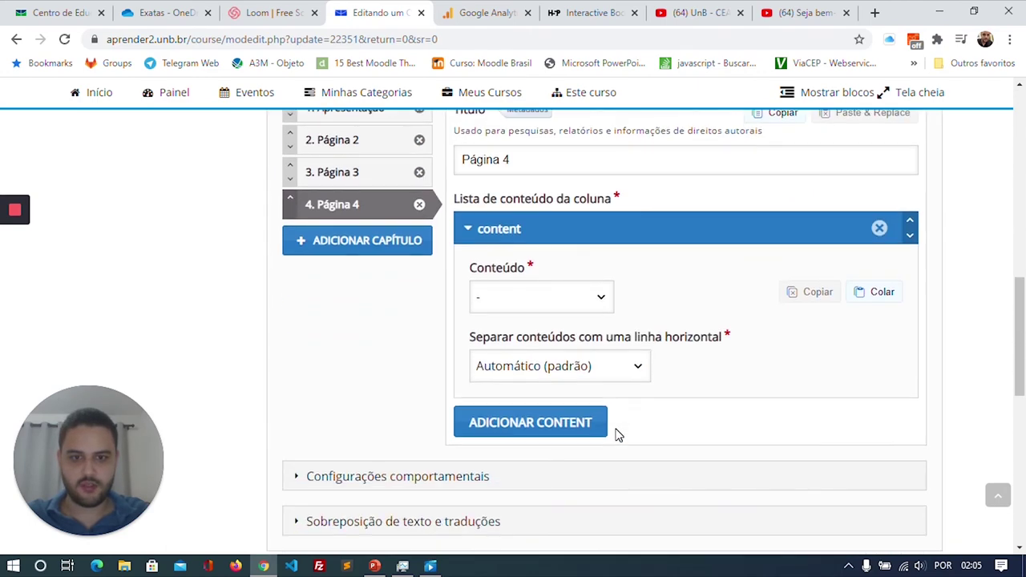
left_click(856, 293)
scroll(613, 431, "down", 3)
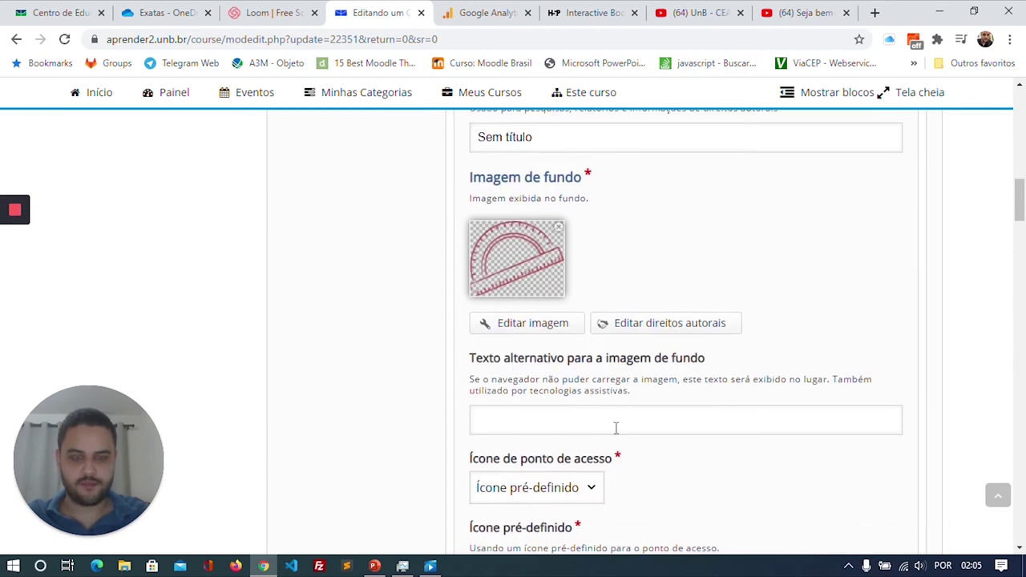
scroll(614, 426, "up", 5)
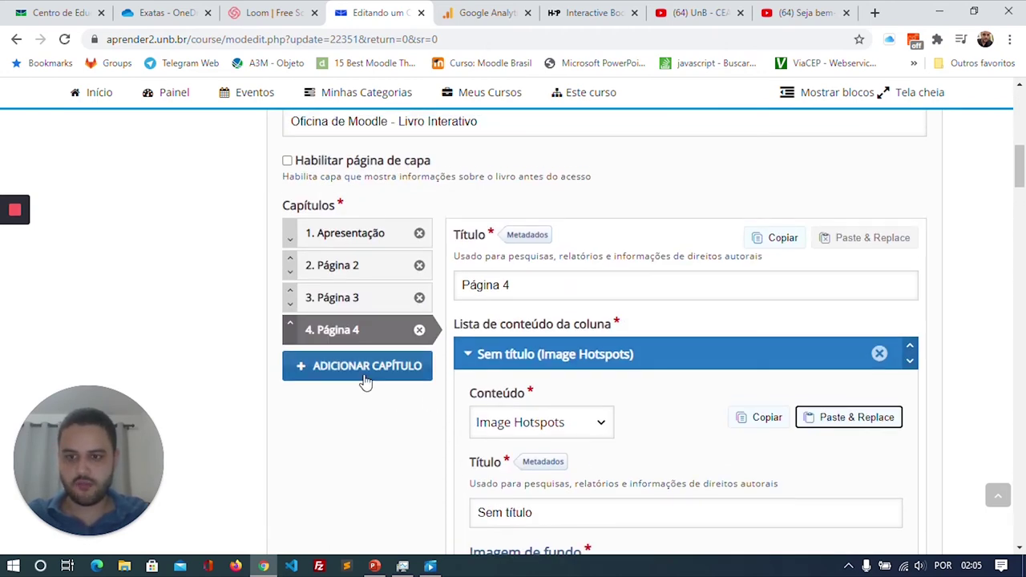
- Add a fifth chapter and title it "Página 5"
left_click(365, 367)
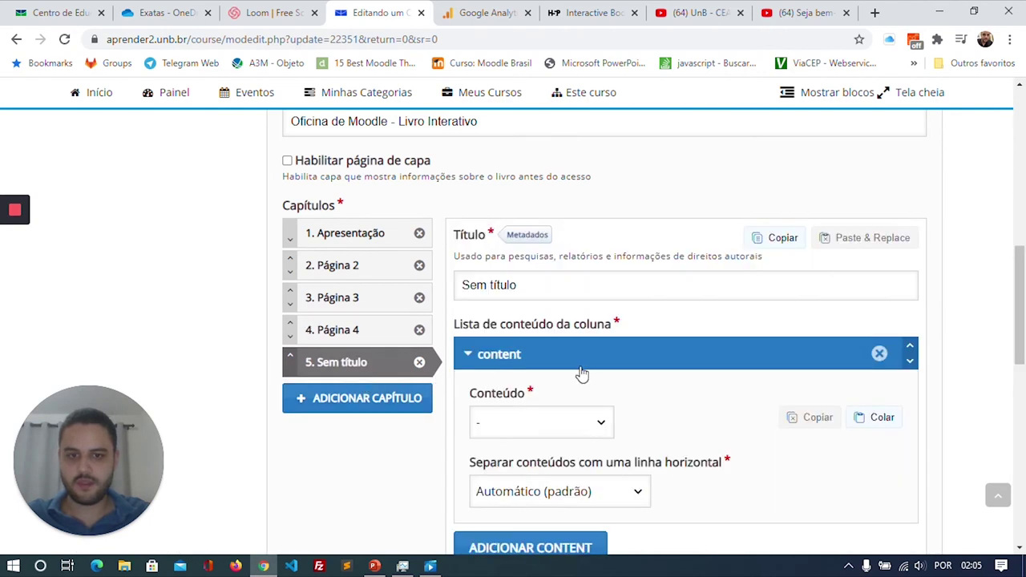
triple_click(503, 290)
key("BackSpace")
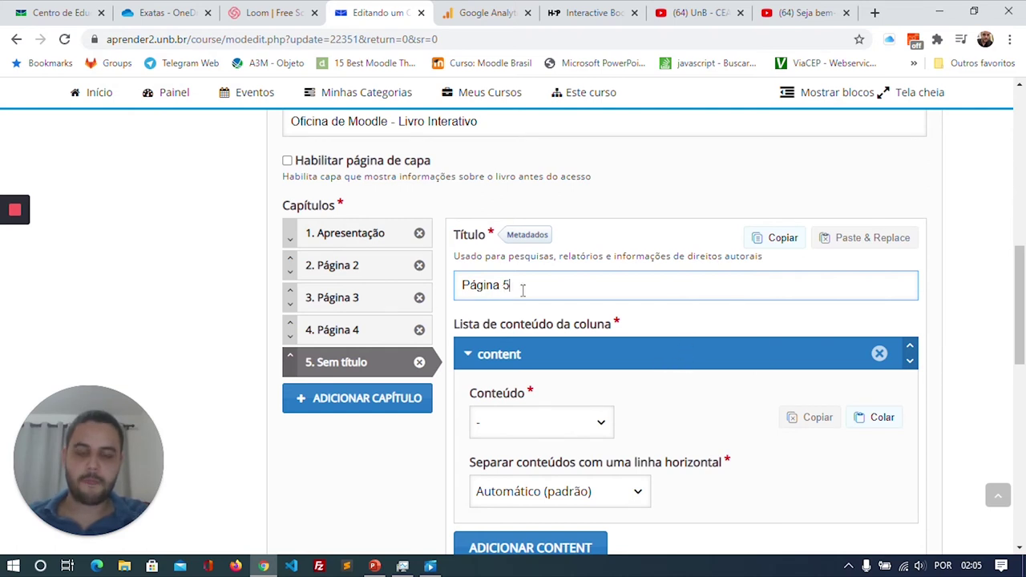
left_click(467, 416)
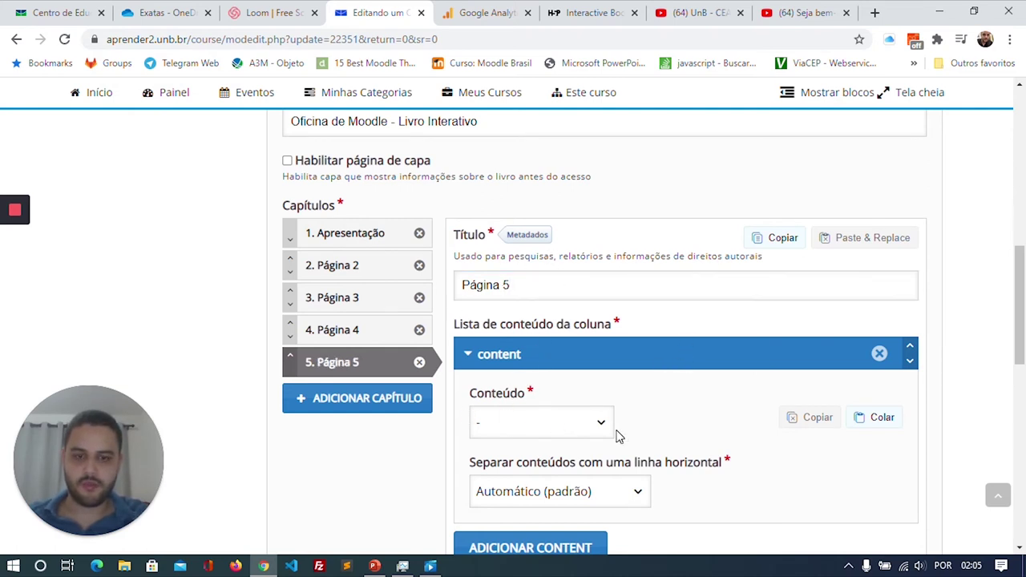
- Set the content type of the Página 5 chapter to Dialog Cards
left_click(592, 432)
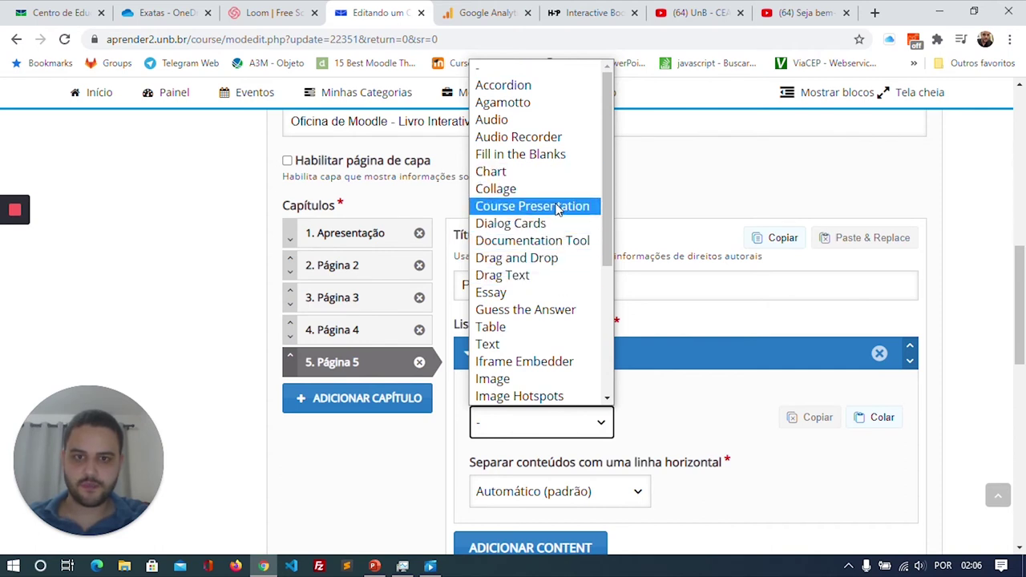
scroll(559, 208, "down", 3)
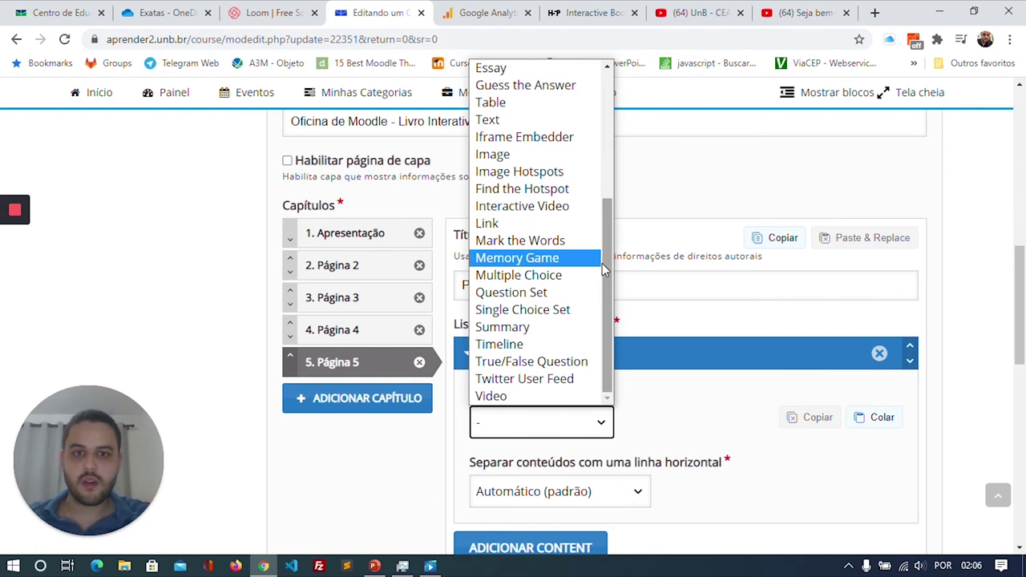
left_click_drag(606, 255, 609, 173)
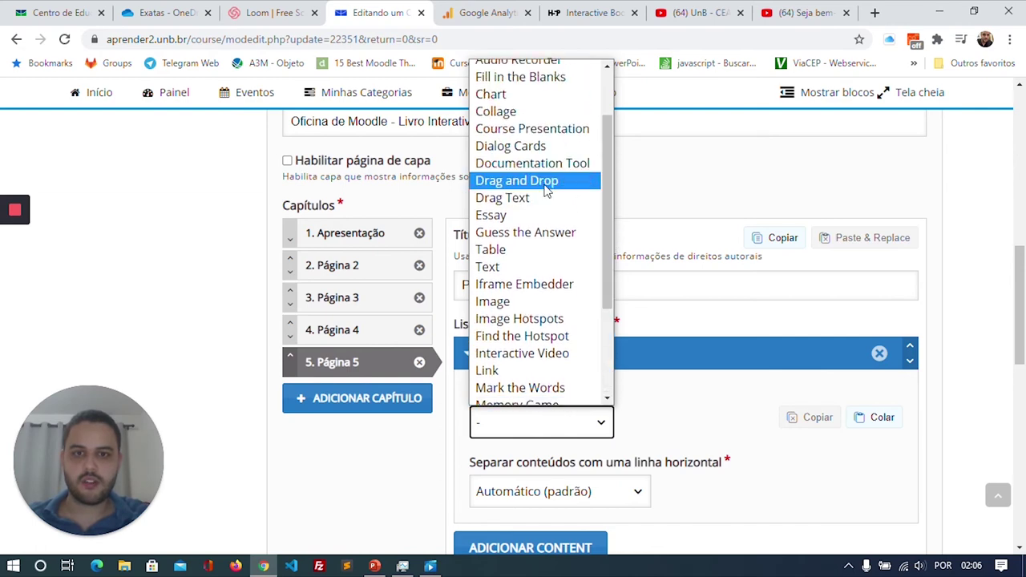
left_click(513, 146)
scroll(651, 317, "down", 3)
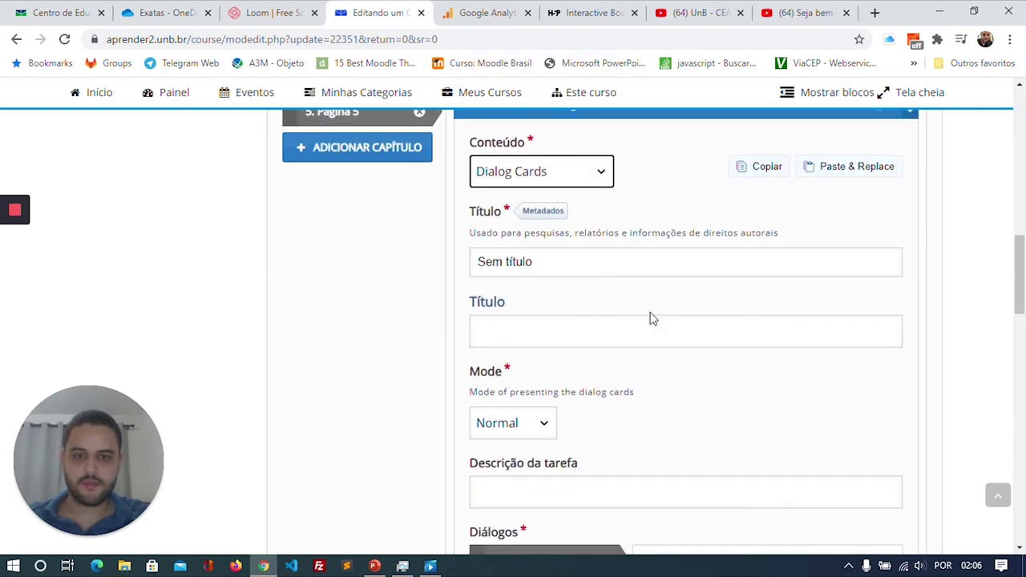
- Title the Dialog Cards content "Oficina - Teste" and keep its mode set to Normal
triple_click(551, 261)
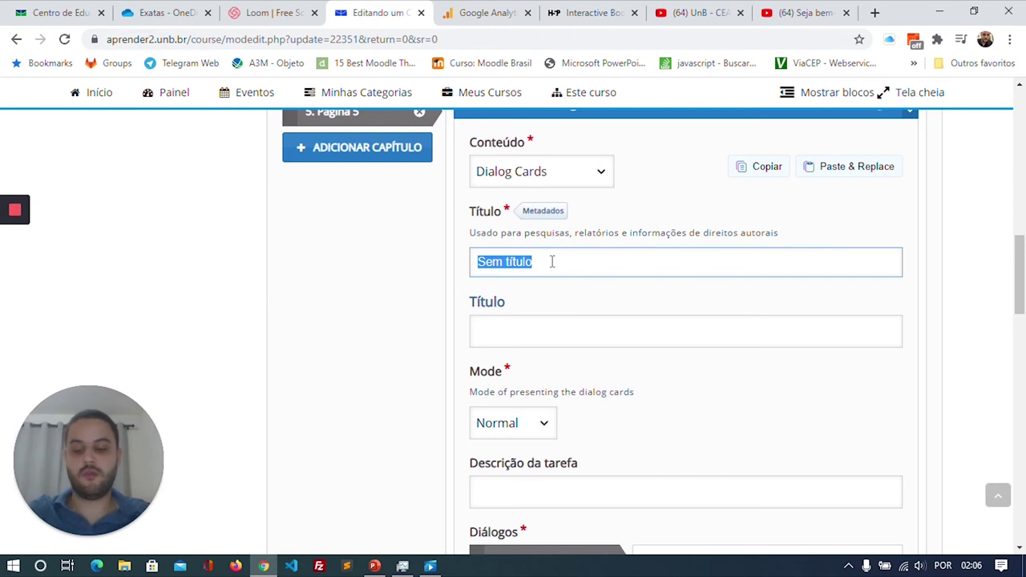
type("Oficina -")
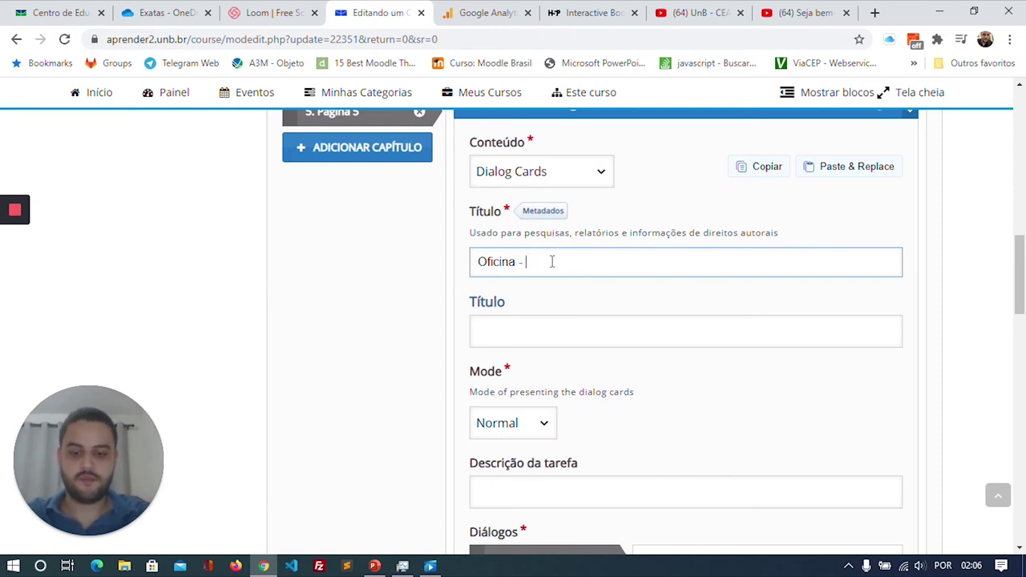
scroll(585, 278, "down", 2)
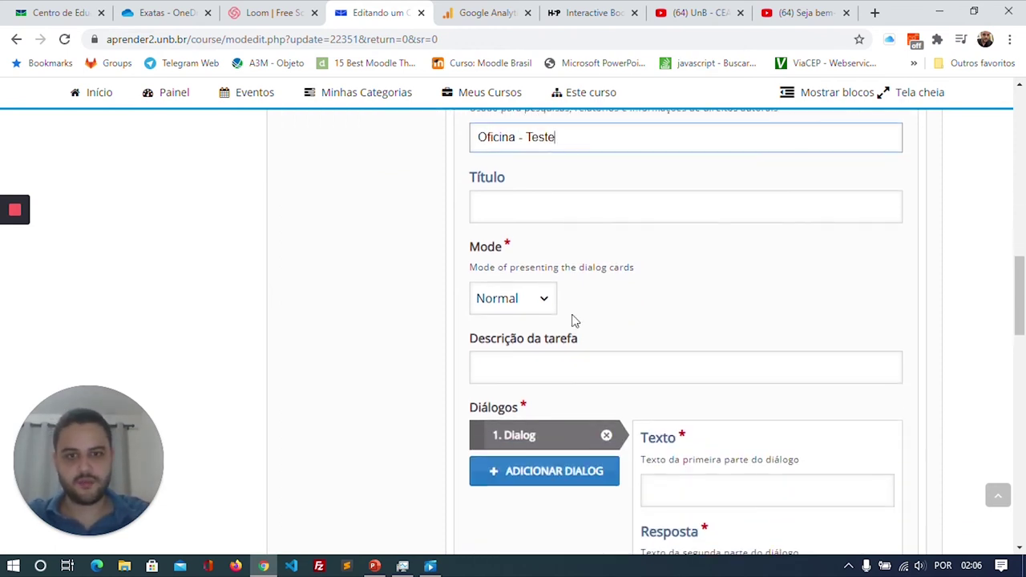
left_click(536, 310)
left_click(537, 319)
scroll(742, 351, "down", 4)
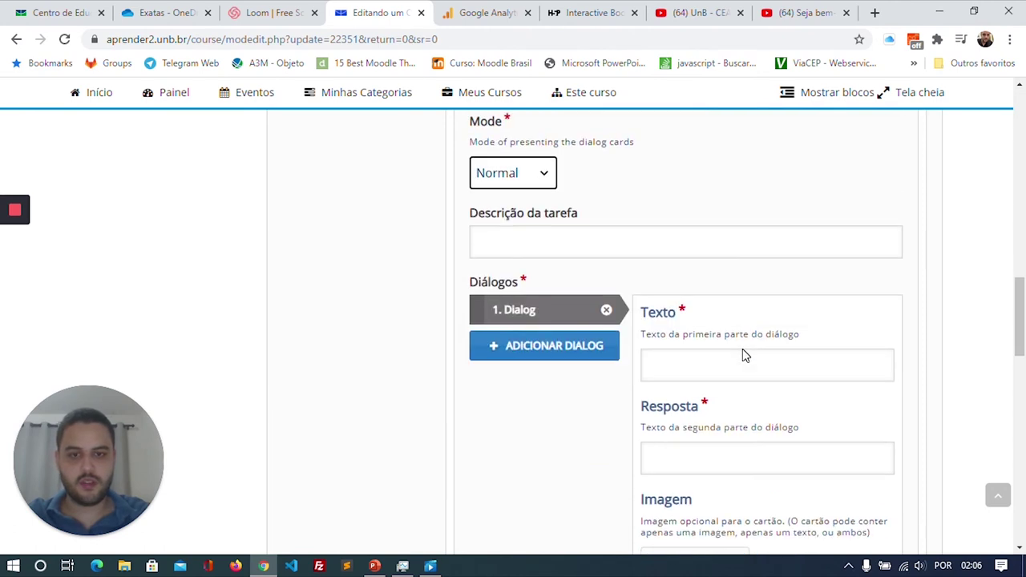
- Enter "O que seria um dado?" as the first dialog's text and add Imagem5.png from the Desktop as its image
left_click(685, 251)
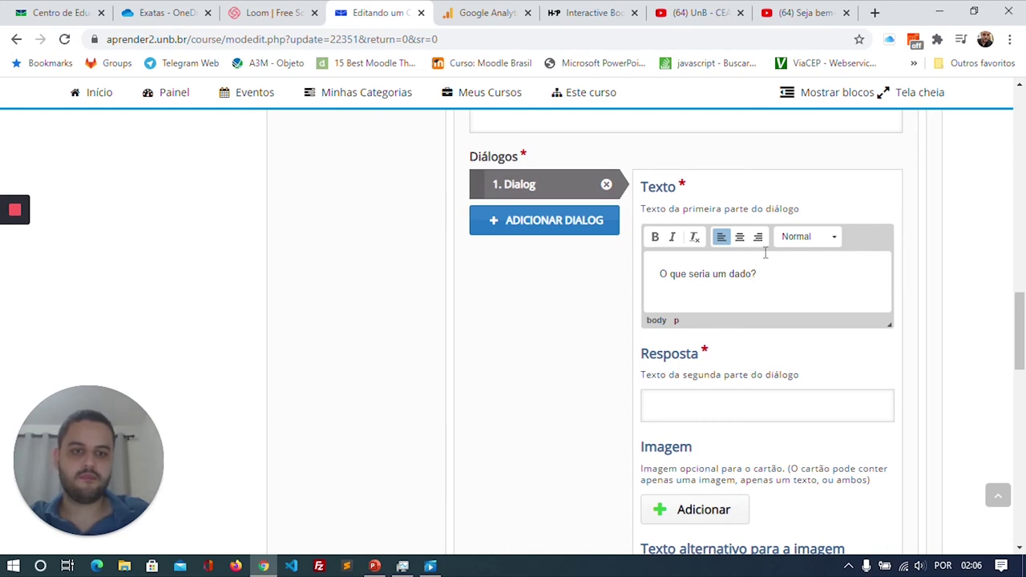
scroll(737, 348, "down", 3)
left_click(704, 260)
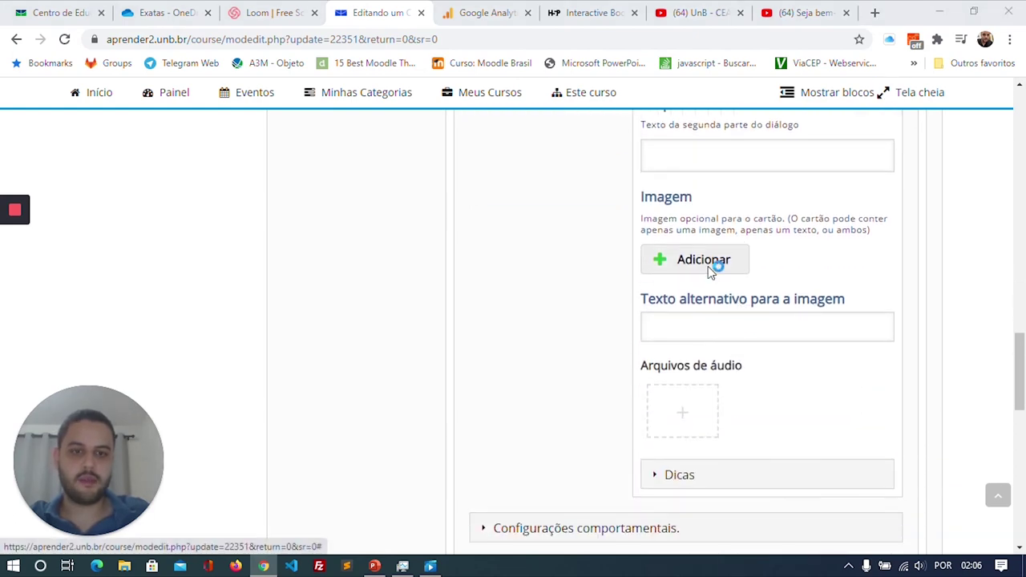
left_click(191, 191)
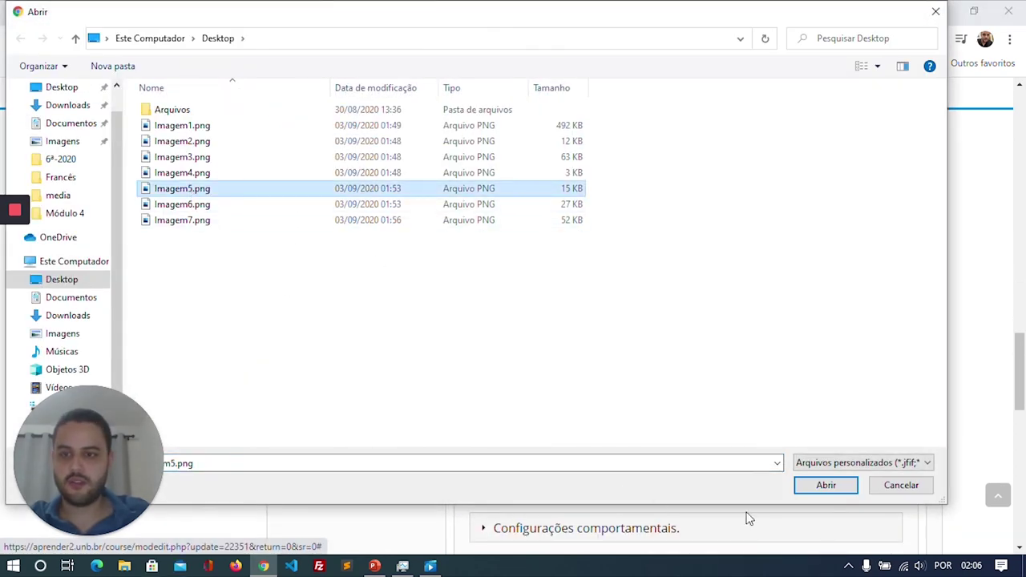
left_click(852, 492)
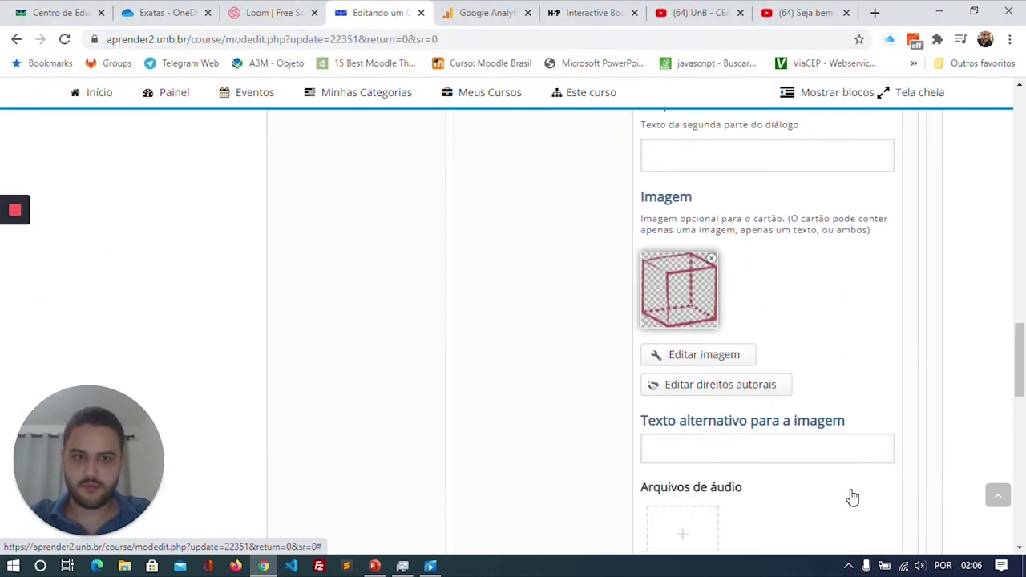
- Search Google in a new browser tab for "dado de 6 faces" and look through the results
left_click(876, 13)
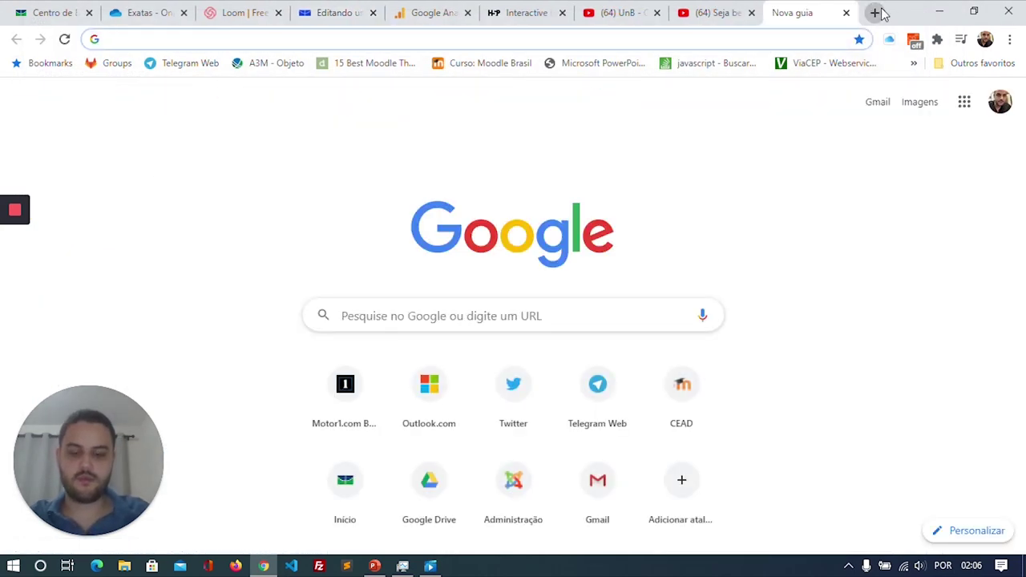
type("dado de 6 faces")
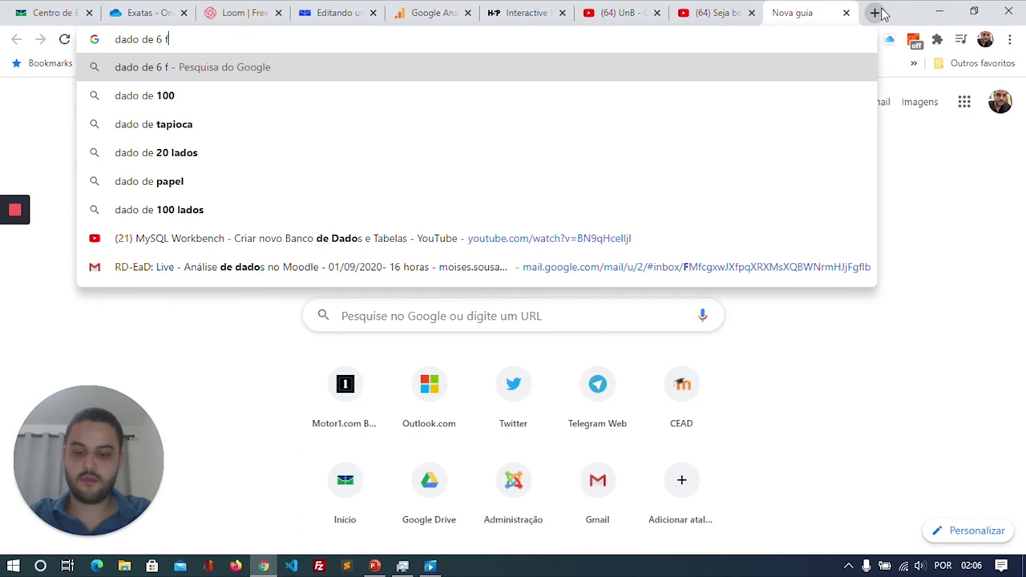
key("Return")
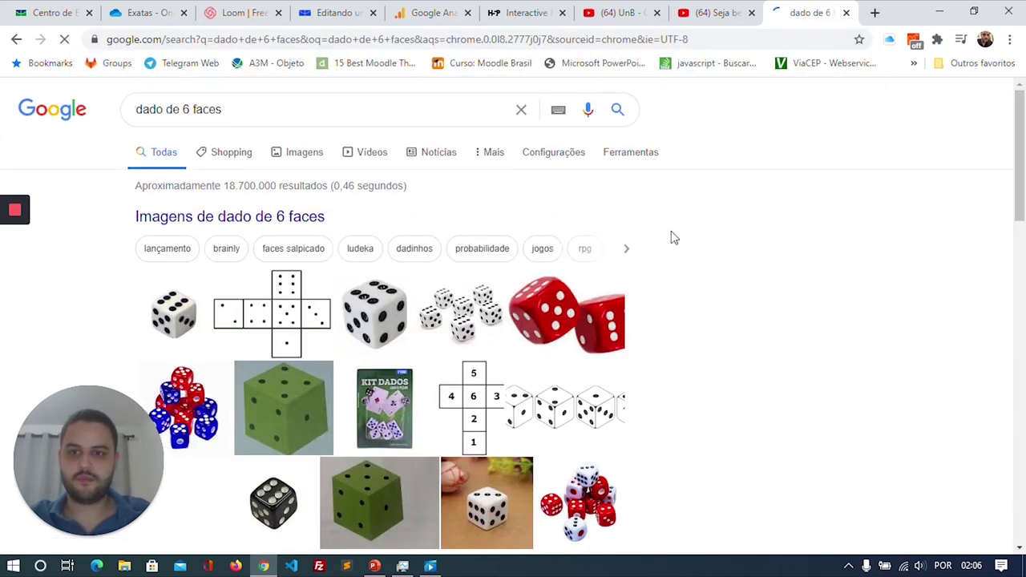
scroll(614, 288, "down", 5)
scroll(352, 288, "down", 3)
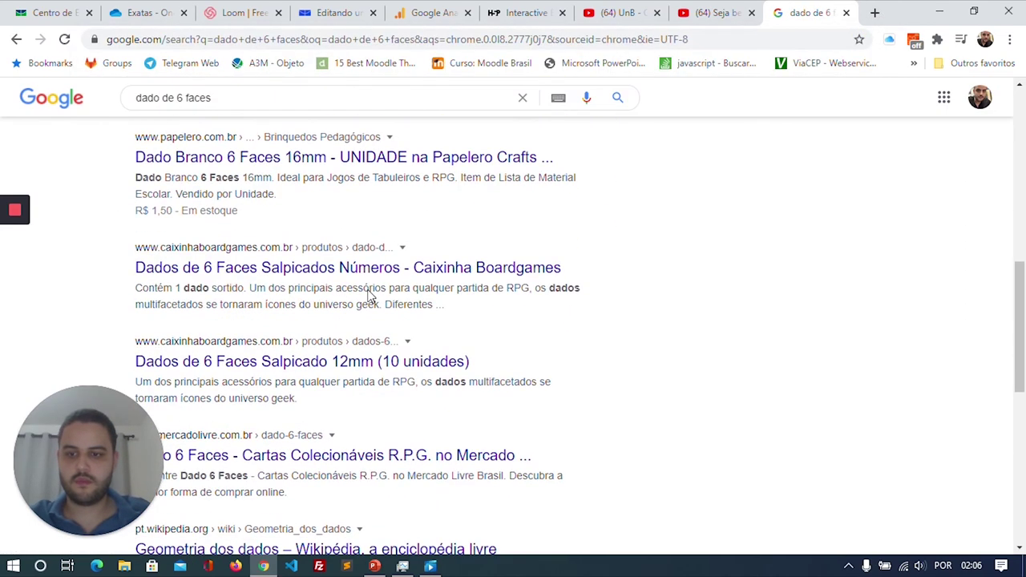
scroll(377, 311, "up", 8)
- Refine the Google search to "dado de 6 faces o que é" and examine the results for a definition
left_click(265, 112)
type("o ")
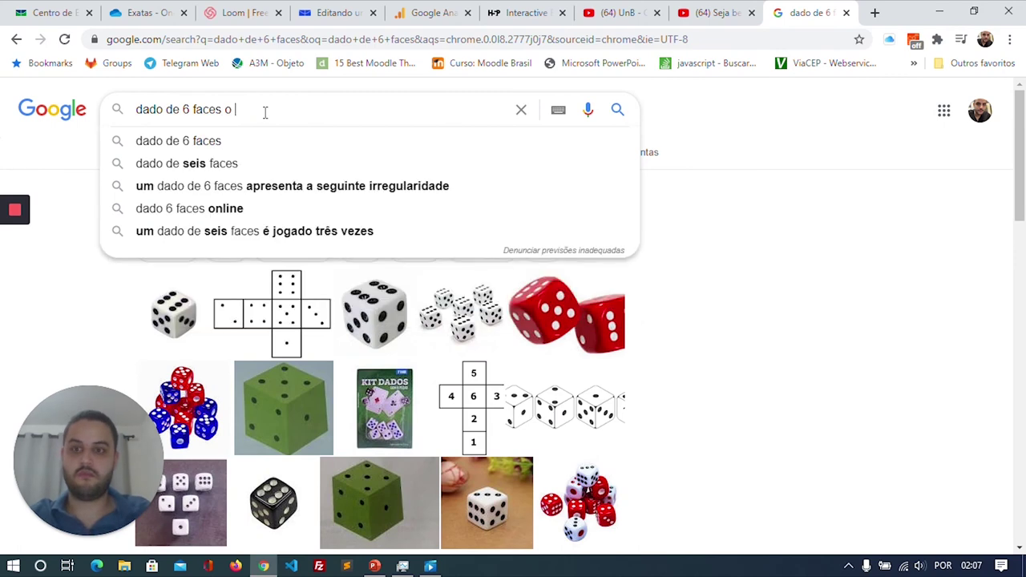
type("que é")
key("Return")
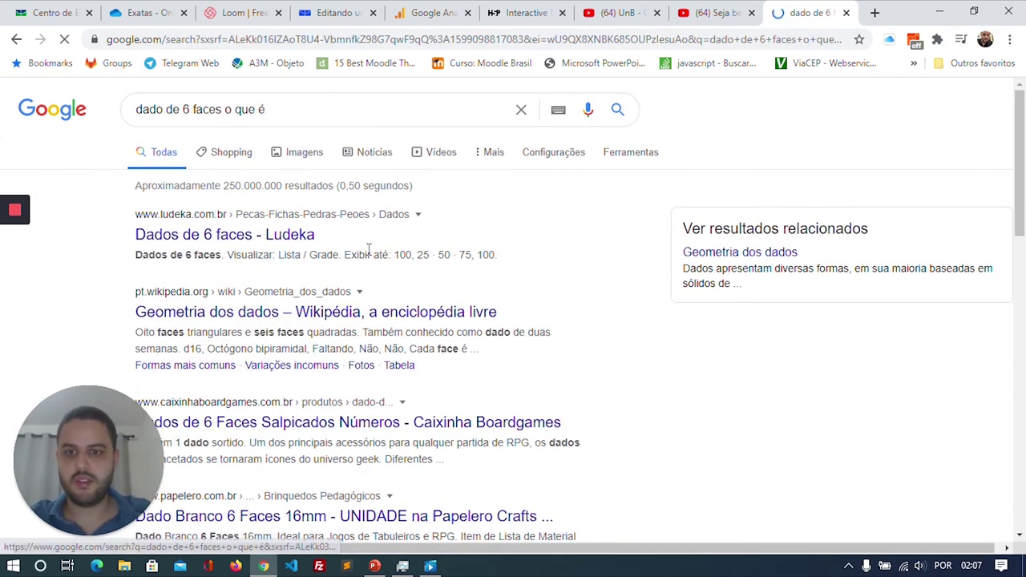
scroll(671, 148, "down", 3)
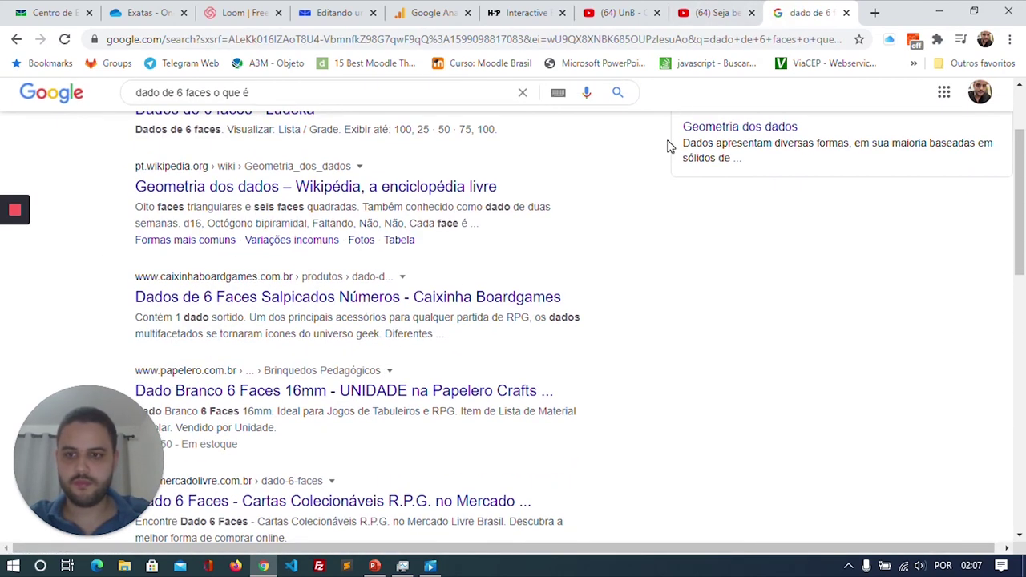
scroll(652, 156, "down", 2)
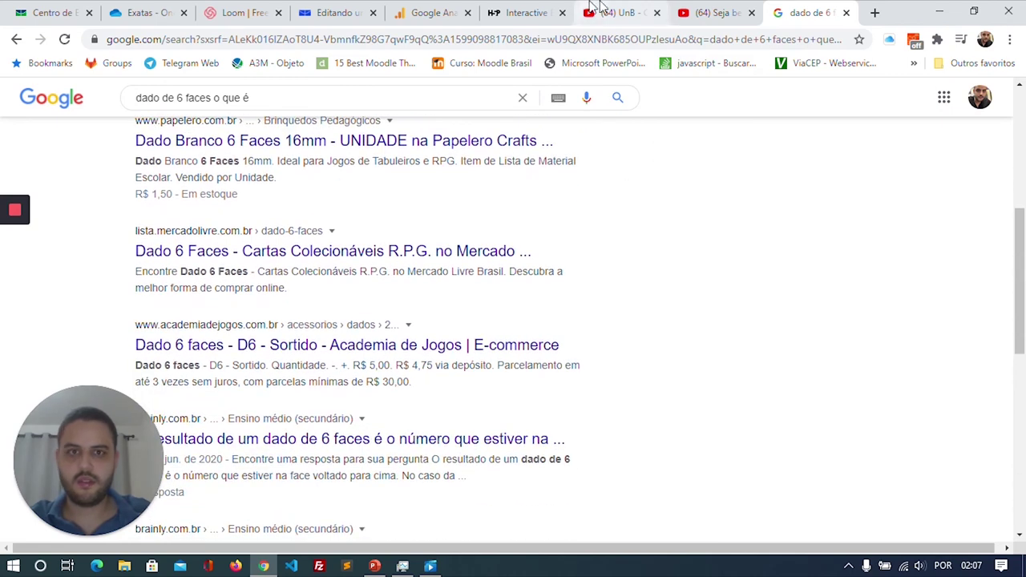
- Switch to PowerPoint and copy the Lorem ipsum paragraph under "Descrição" on slide 2
left_click(436, 8)
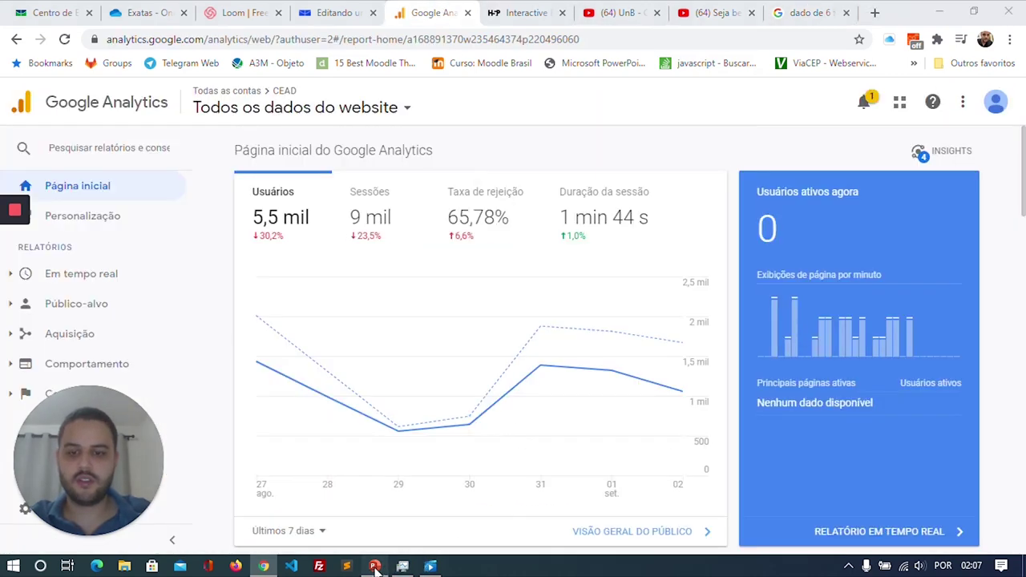
left_click(374, 566)
left_click(85, 217)
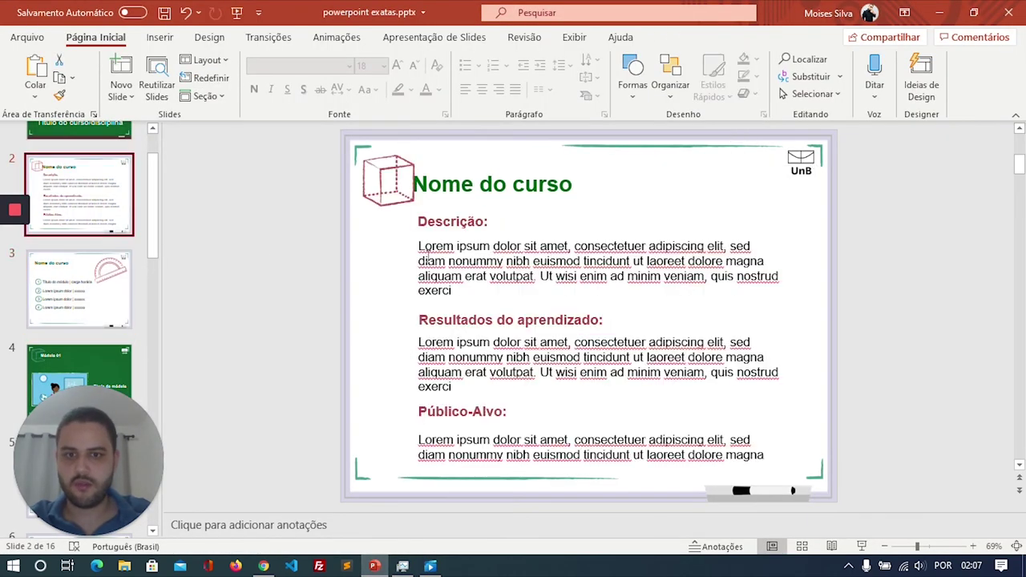
left_click_drag(420, 246, 487, 291)
key("ctrl+c")
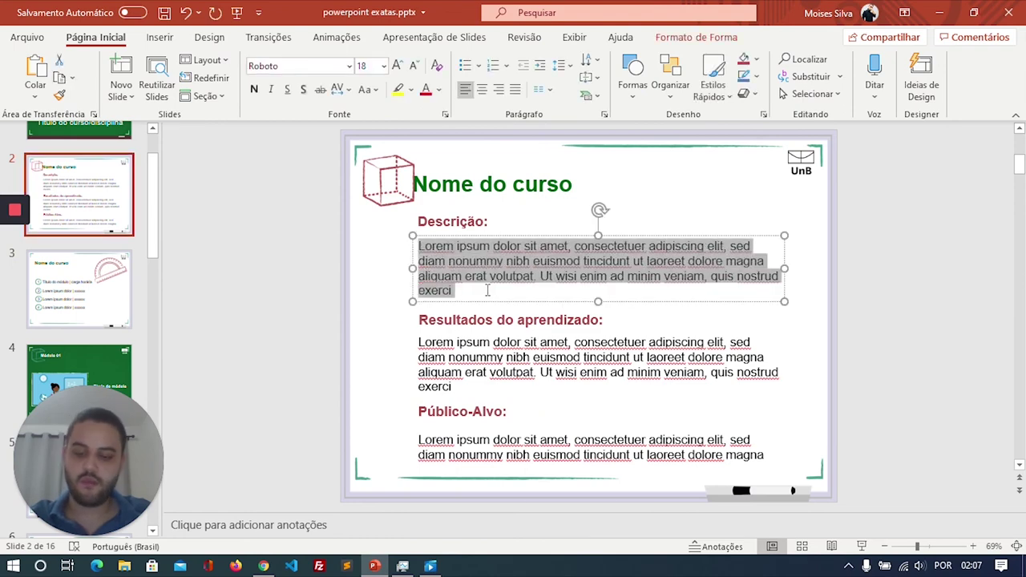
- Return to the Moodle editing page in Chrome and paste the copied paragraph as the first dialog's answer
left_click(263, 566)
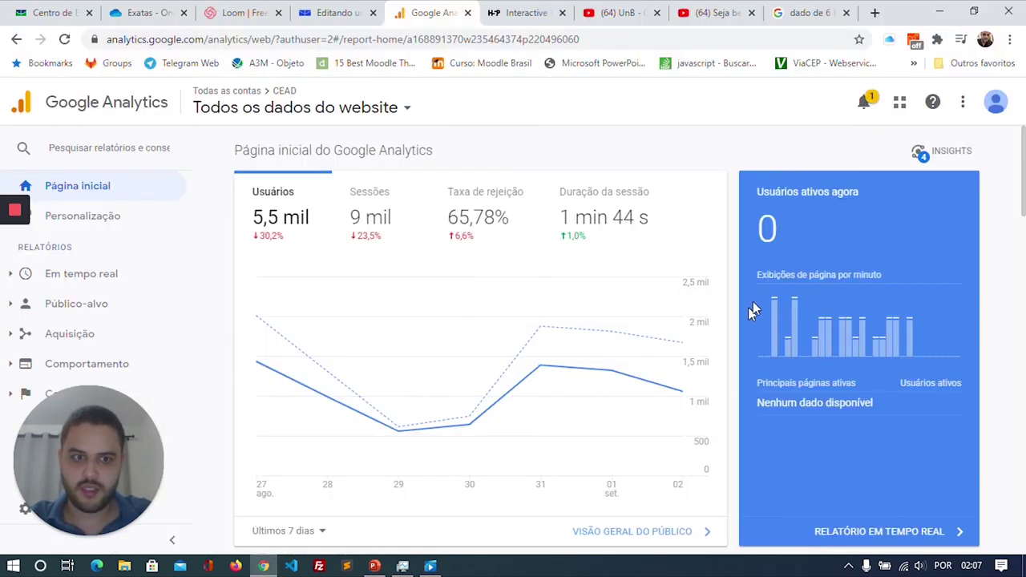
left_click(806, 11)
left_click(725, 11)
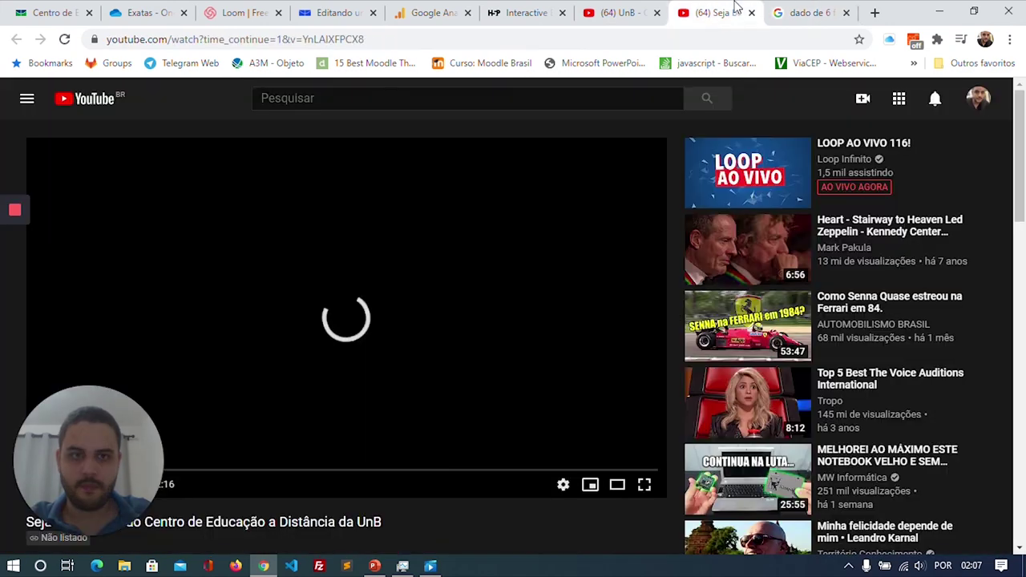
left_click(355, 10)
scroll(786, 343, "up", 2)
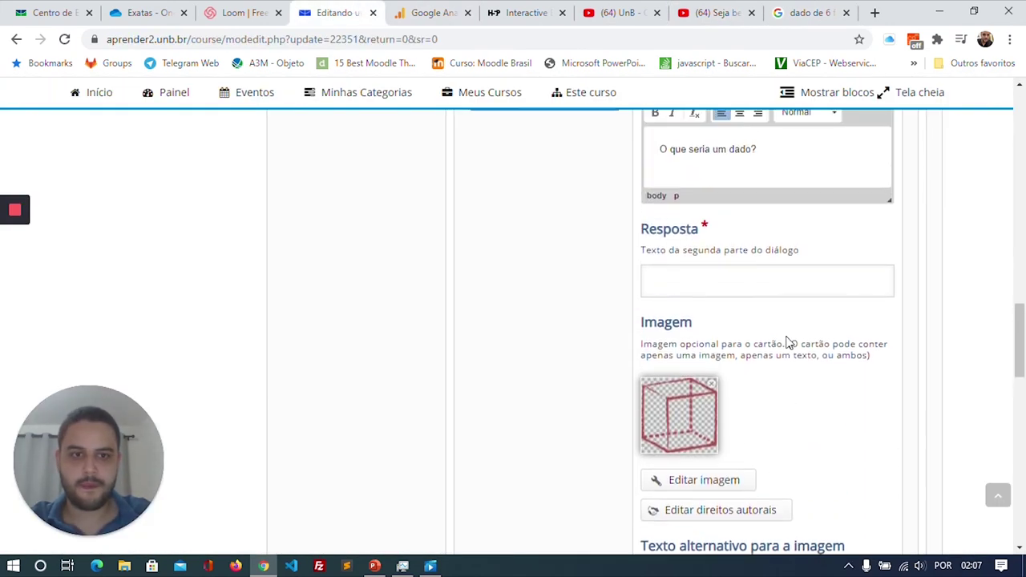
left_click(728, 280)
key("ctrl+v")
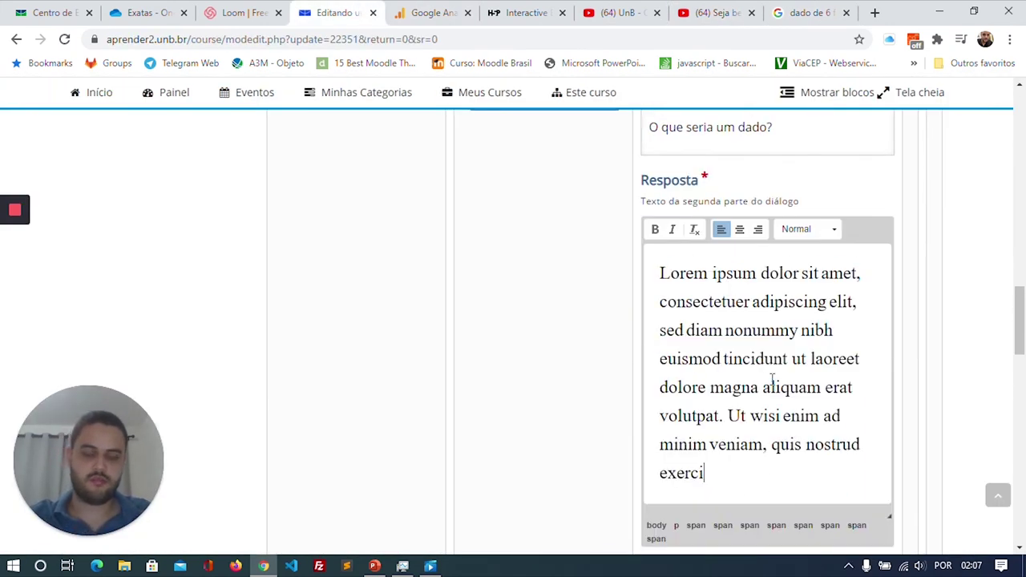
- Check the paragraph formats available for the pasted answer text and review the first dialog's fields
left_click_drag(717, 474, 631, 258)
key("ctrl+c")
left_click(806, 231)
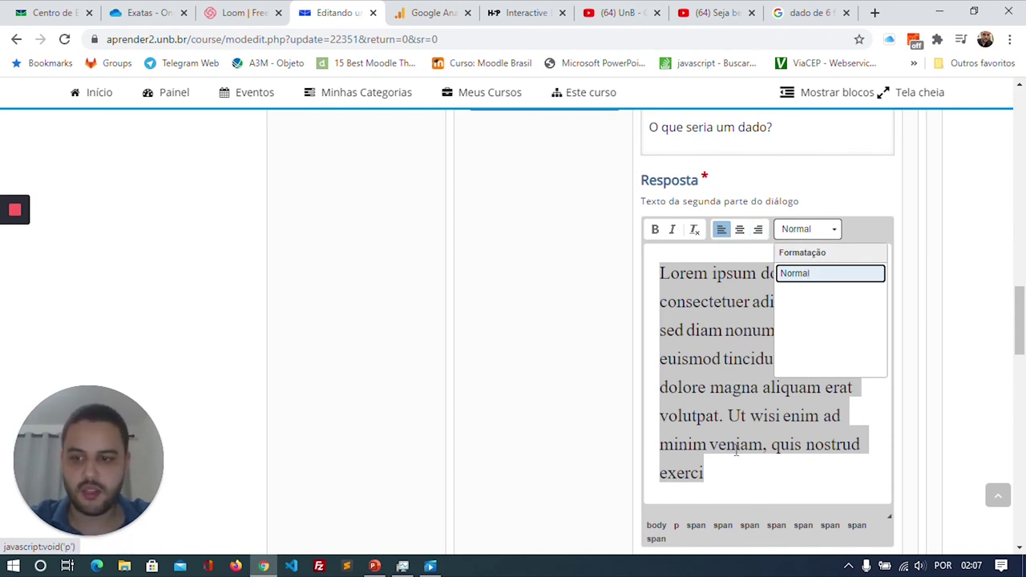
scroll(736, 452, "down", 6)
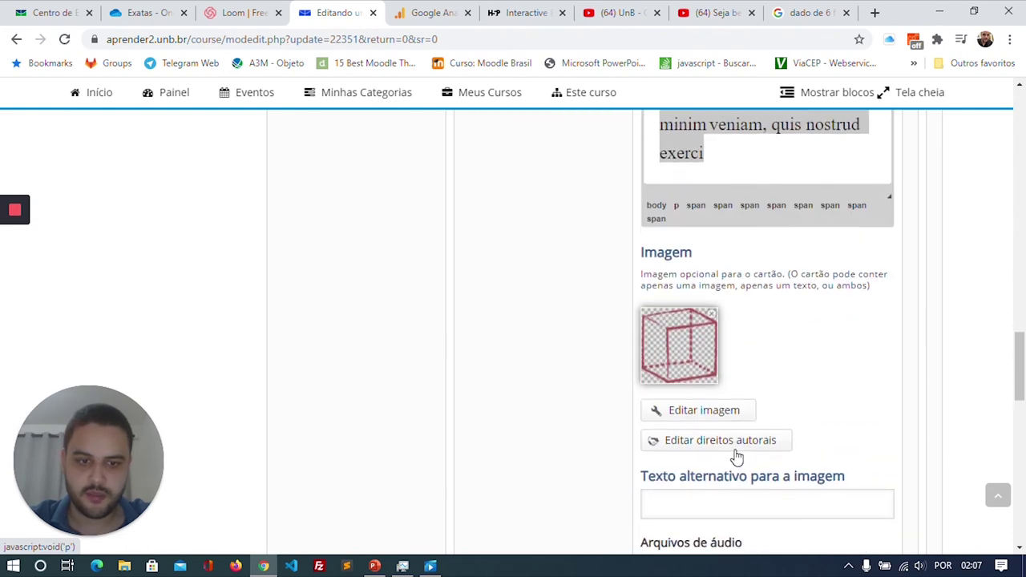
scroll(736, 453, "down", 2)
scroll(735, 453, "up", 6)
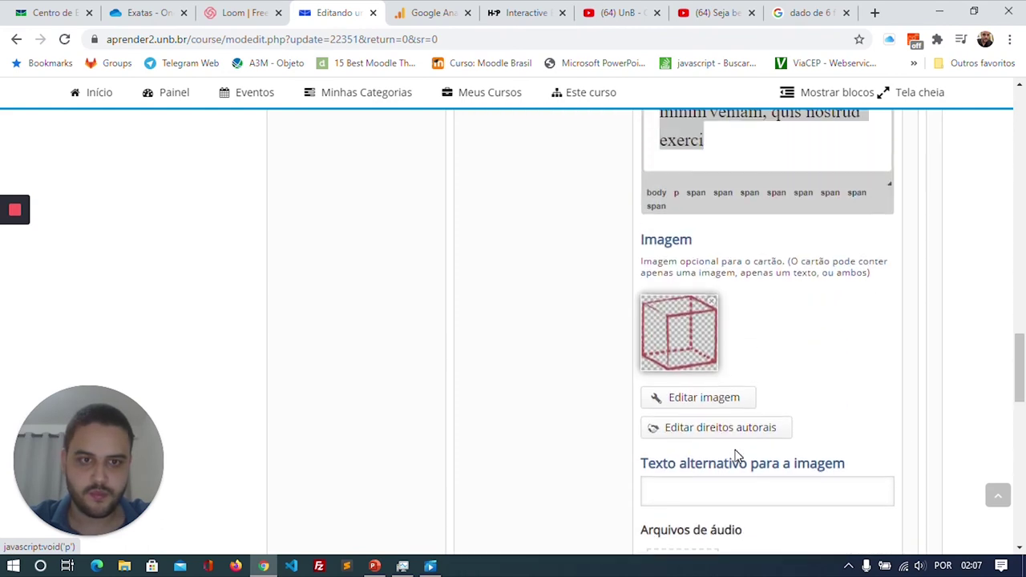
scroll(736, 453, "up", 5)
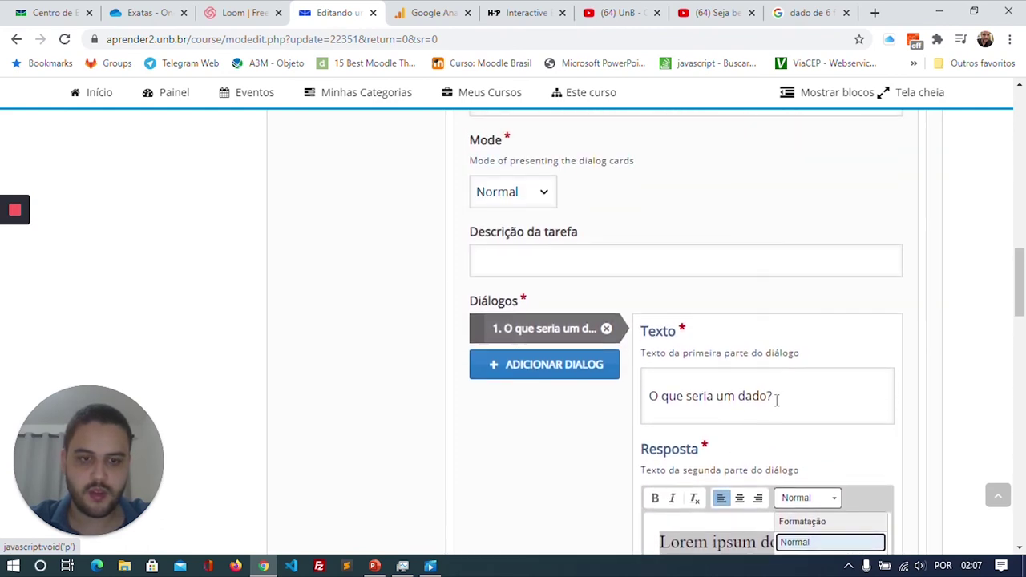
left_click(786, 403)
left_click(766, 418)
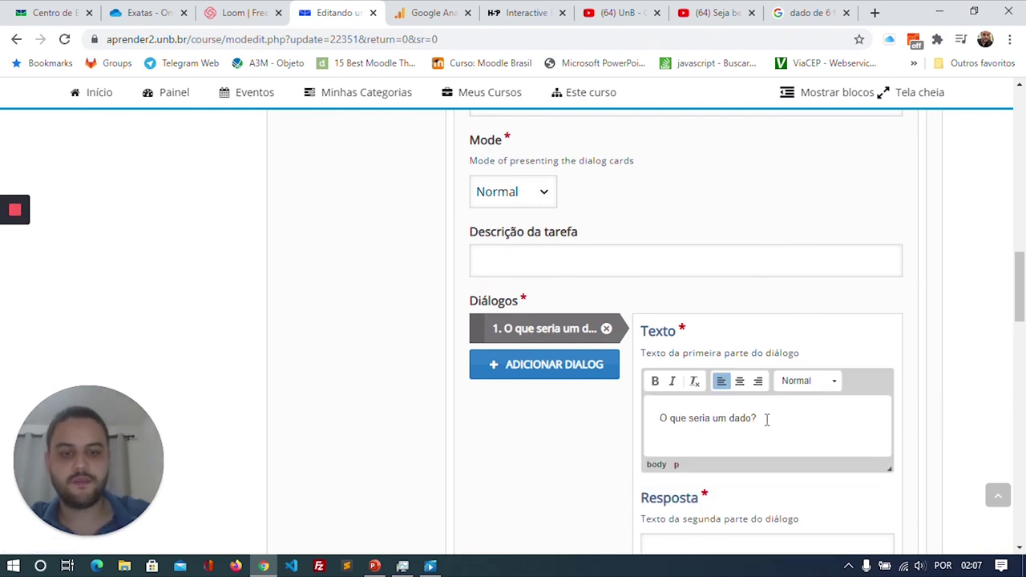
- Set the Dialog Cards content's horizontal line separation to "Sempre utilizar linha acima"
scroll(472, 353, "down", 10)
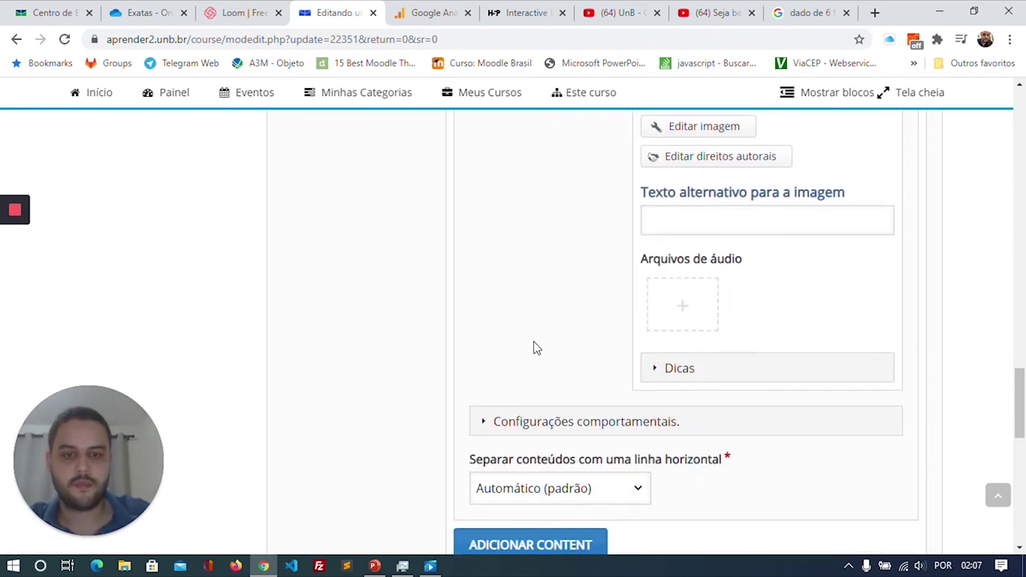
scroll(537, 349, "down", 3)
left_click(609, 298)
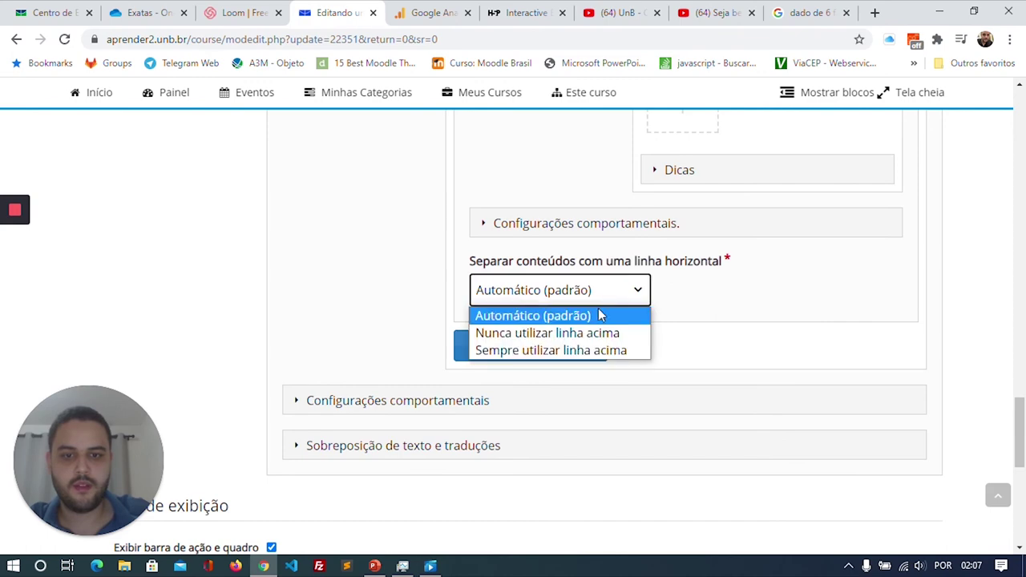
left_click(567, 355)
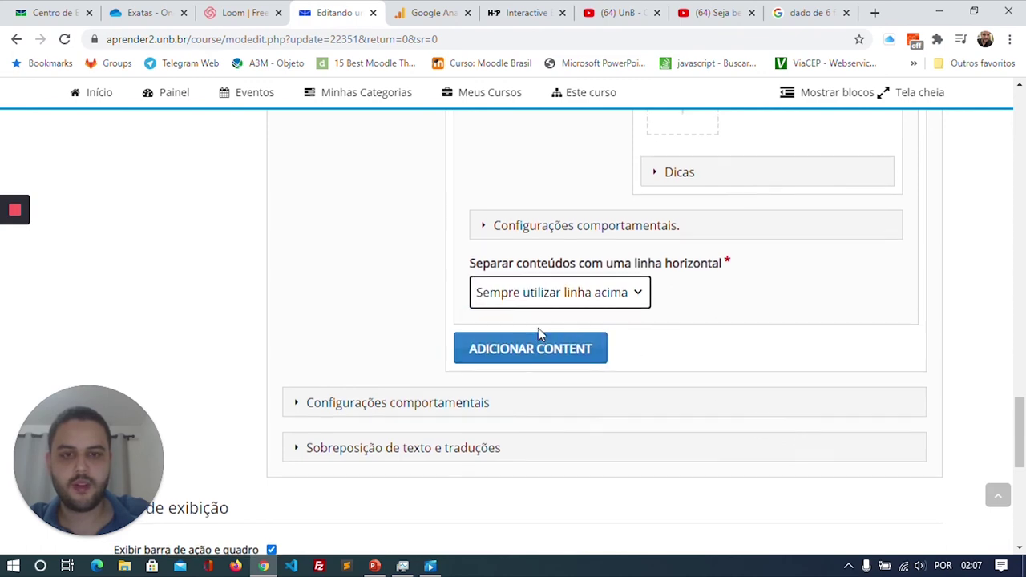
- Add a sixth chapter to the book and set its content type to True/False Question
scroll(538, 335, "up", 15)
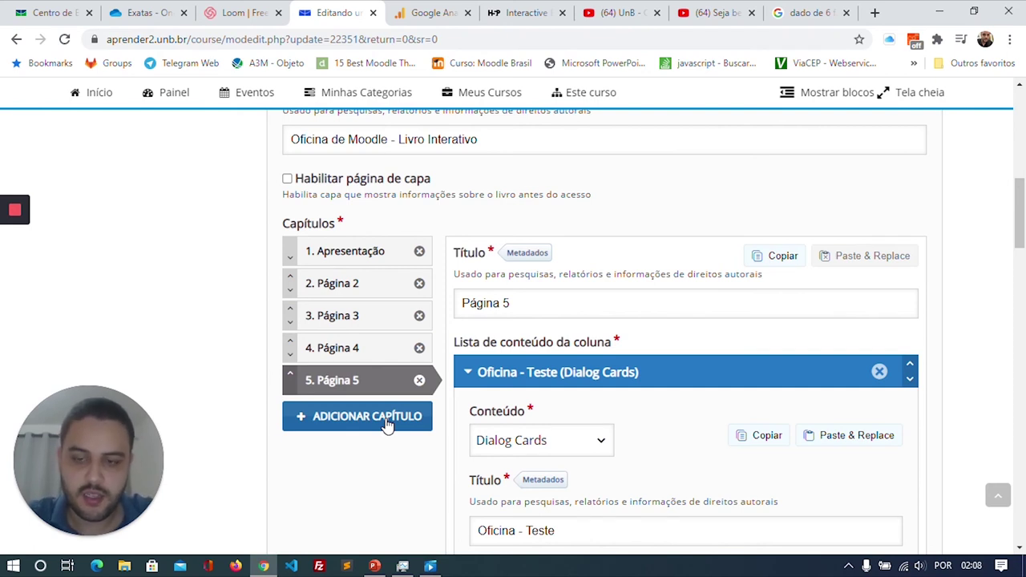
left_click(387, 425)
scroll(583, 436, "down", 2)
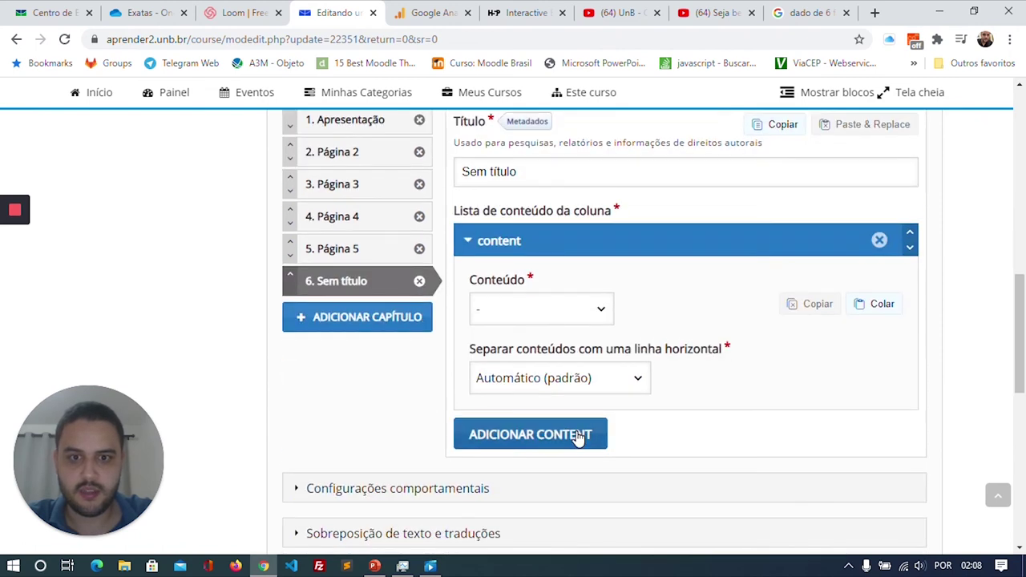
left_click(598, 308)
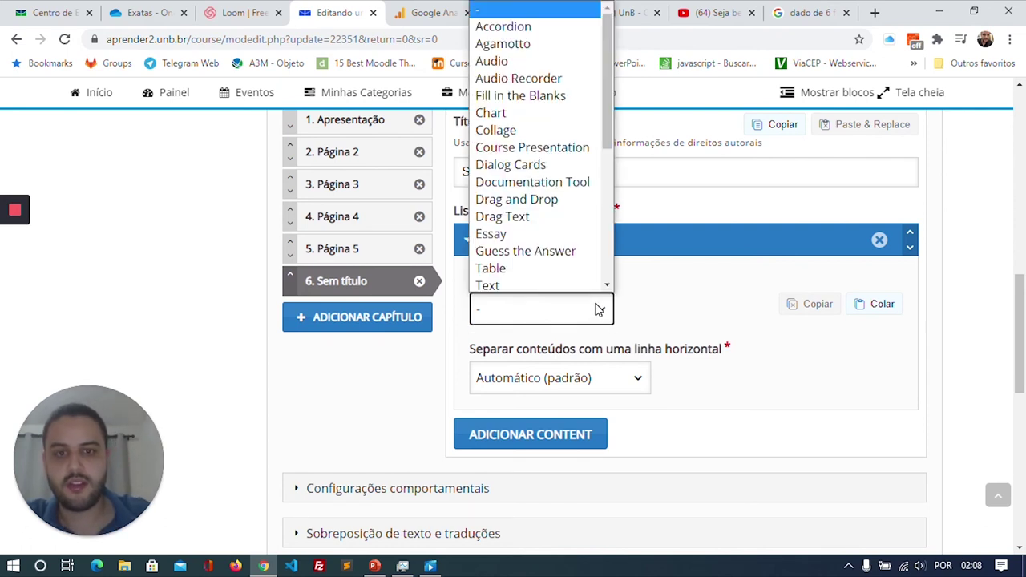
scroll(561, 220, "down", 5)
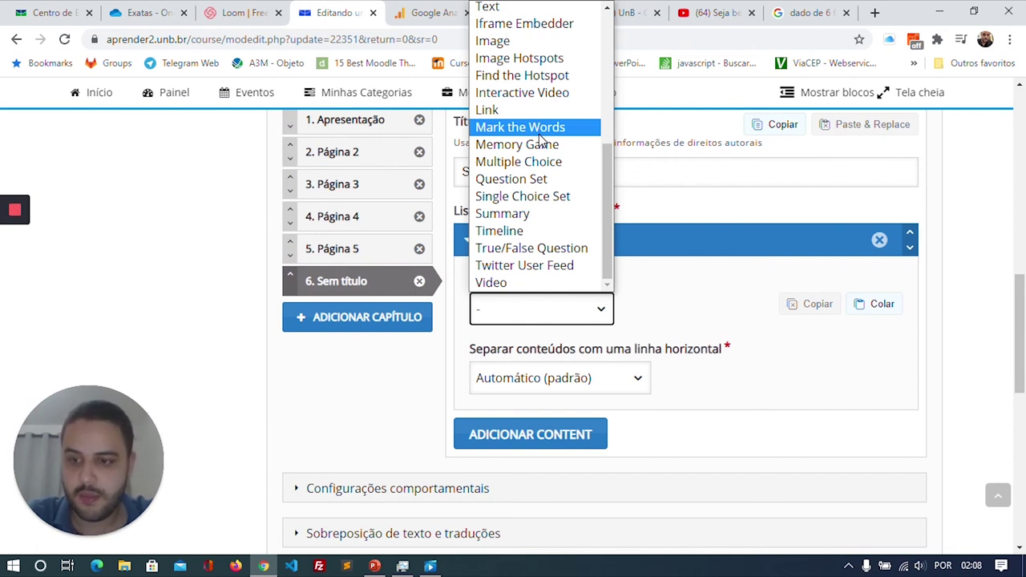
left_click(509, 248)
- Paste the copied Lorem ipsum paragraph as the text of the True/False question
scroll(509, 255, "down", 3)
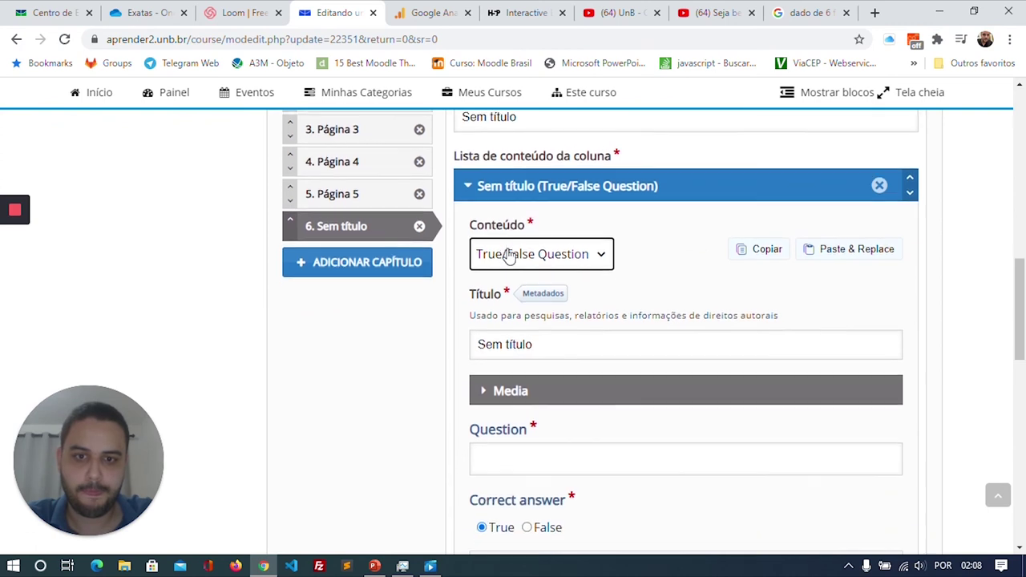
left_click(528, 305)
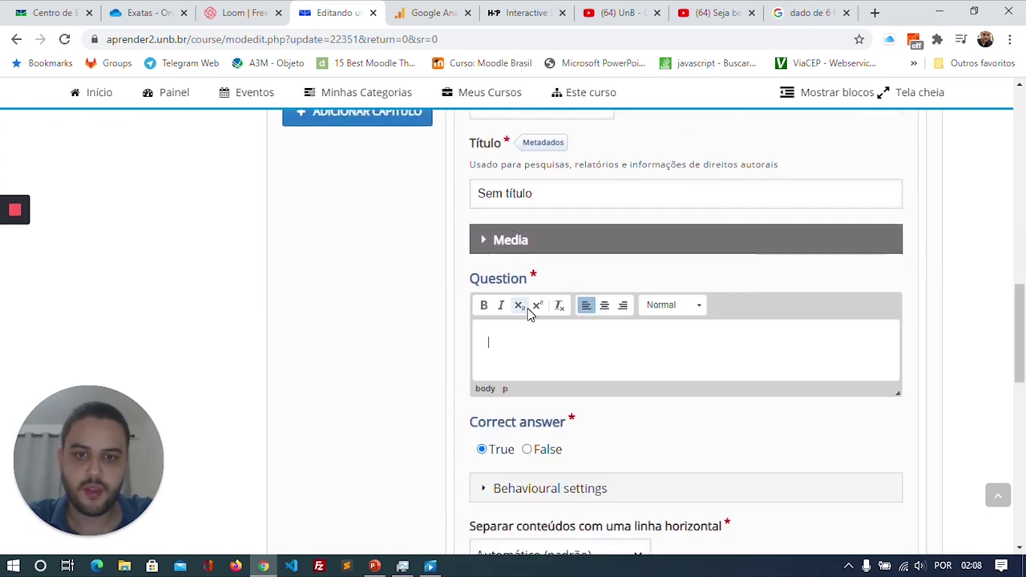
scroll(555, 342, "down", 1)
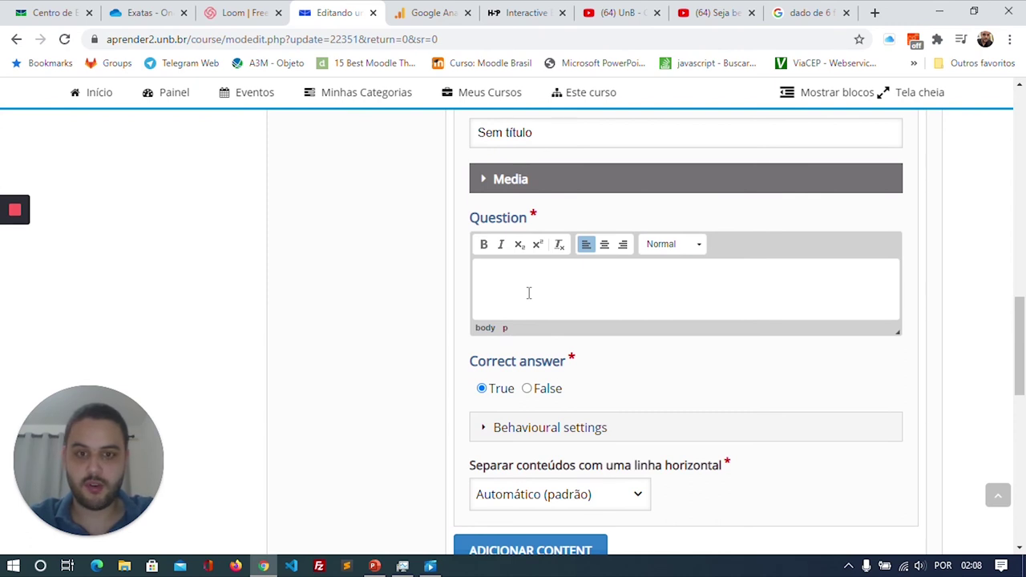
key("ctrl+v")
scroll(528, 294, "down", 2)
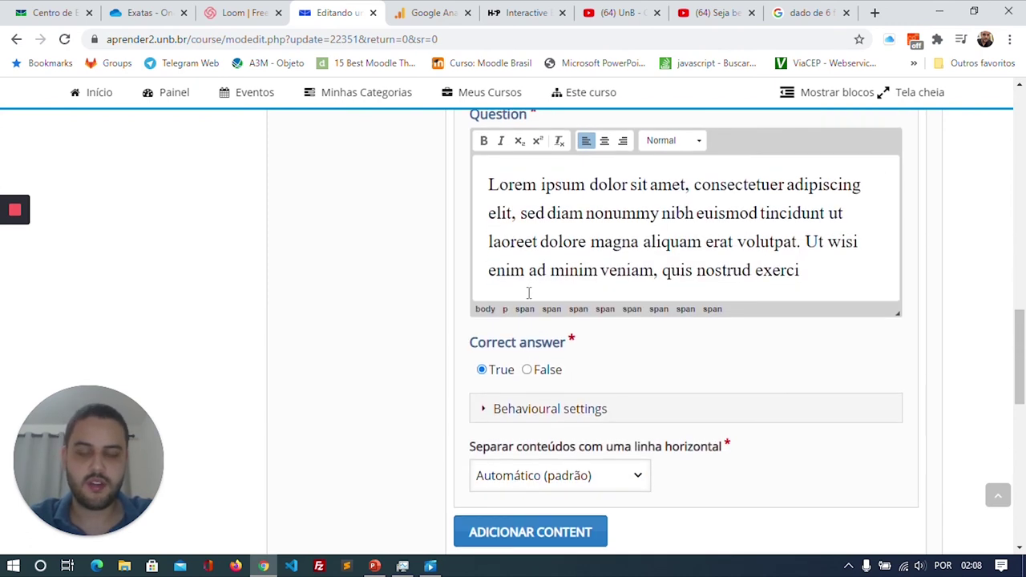
scroll(528, 294, "down", 1)
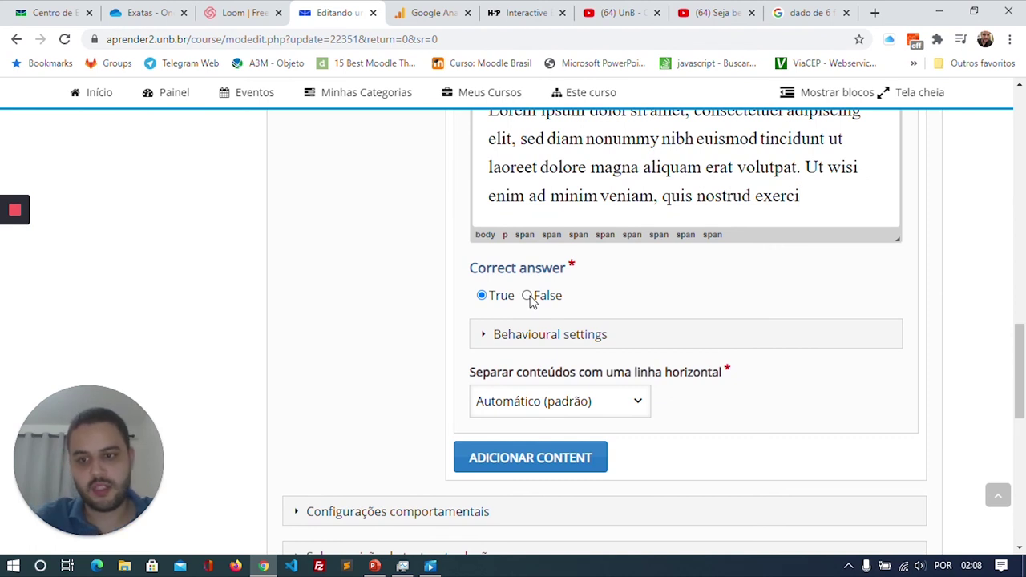
- Title the True/False Question content "Avaliação"
scroll(530, 298, "up", 3)
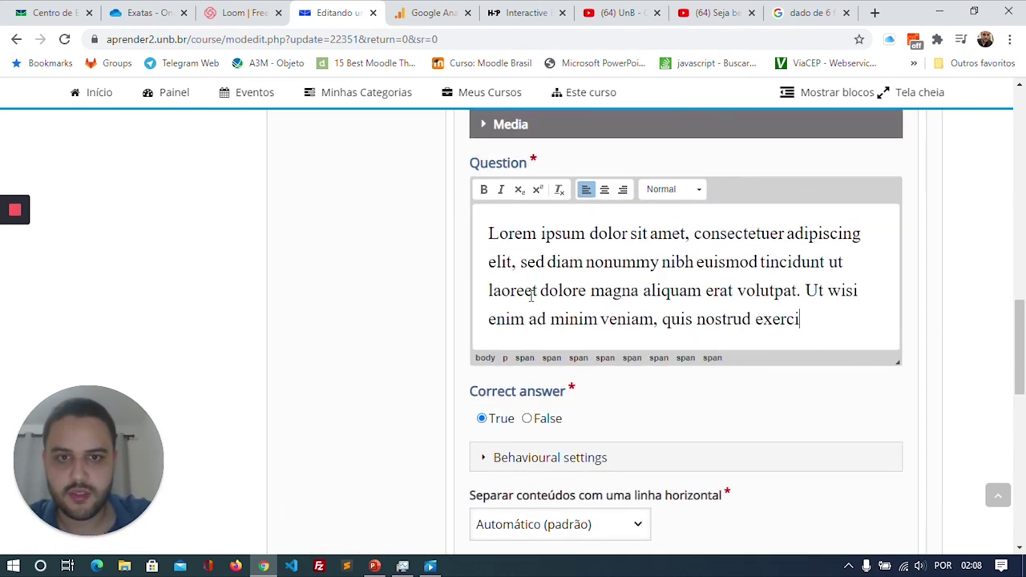
triple_click(526, 226)
type("Avaliação")
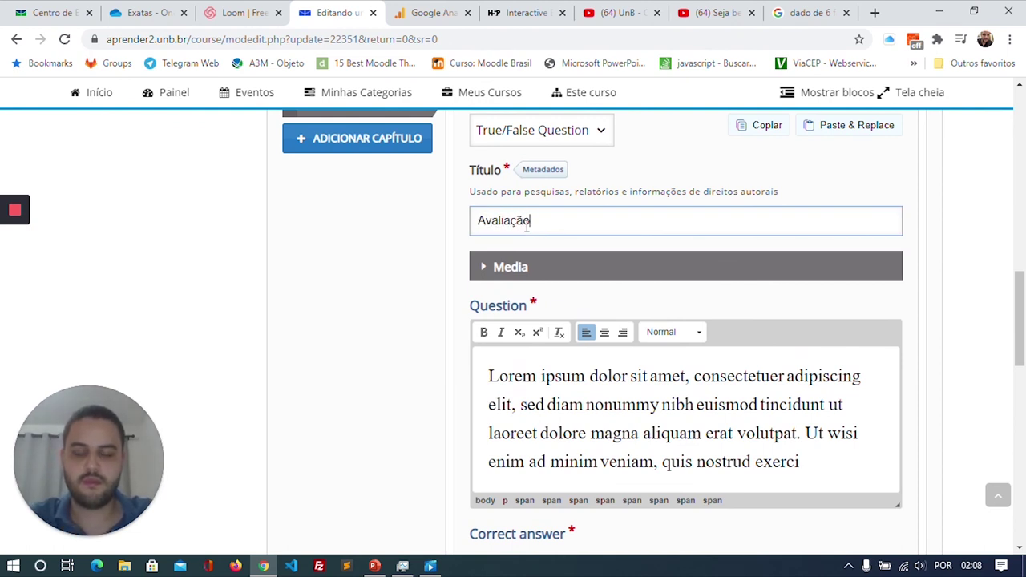
- Set the True/False question's horizontal line separation to "Sempre utilizar linha acima"
scroll(527, 226, "down", 3)
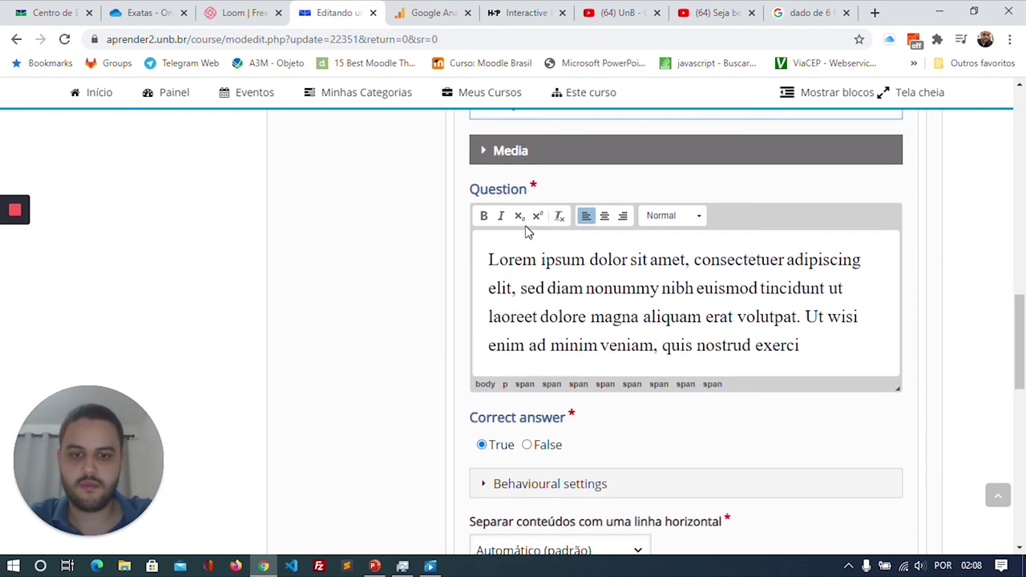
scroll(497, 346, "down", 1)
left_click(508, 351)
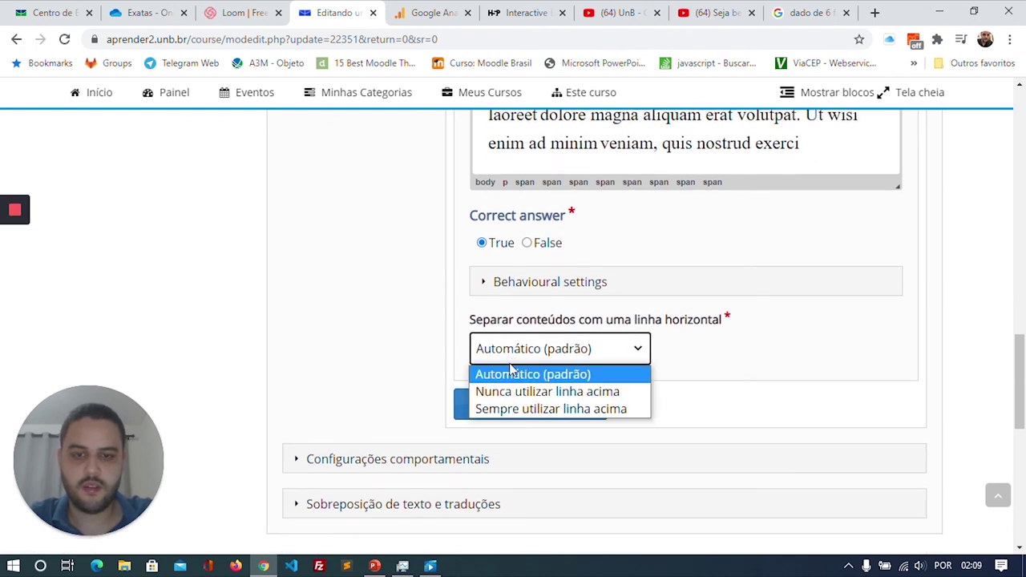
left_click(522, 410)
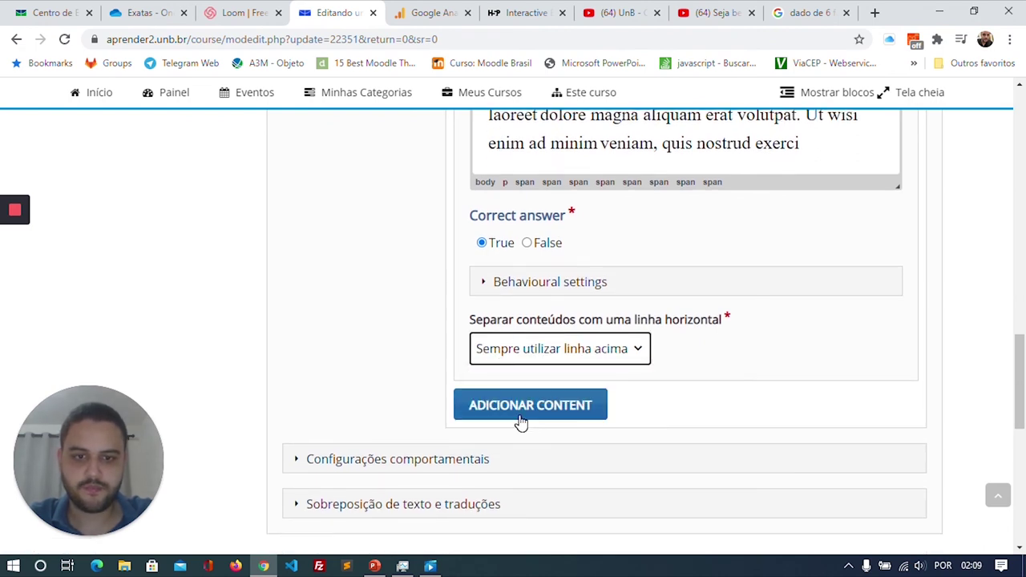
- Expand the True/False question's behavioural settings and review the retry, solution, confirmation and feedback options
left_click(547, 287)
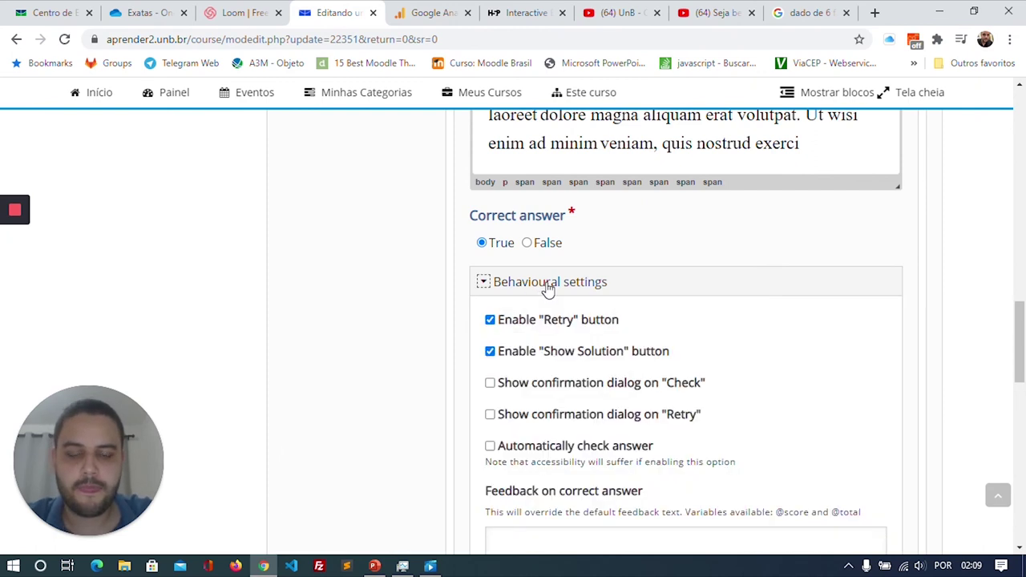
scroll(548, 288, "down", 2)
scroll(548, 288, "down", 1)
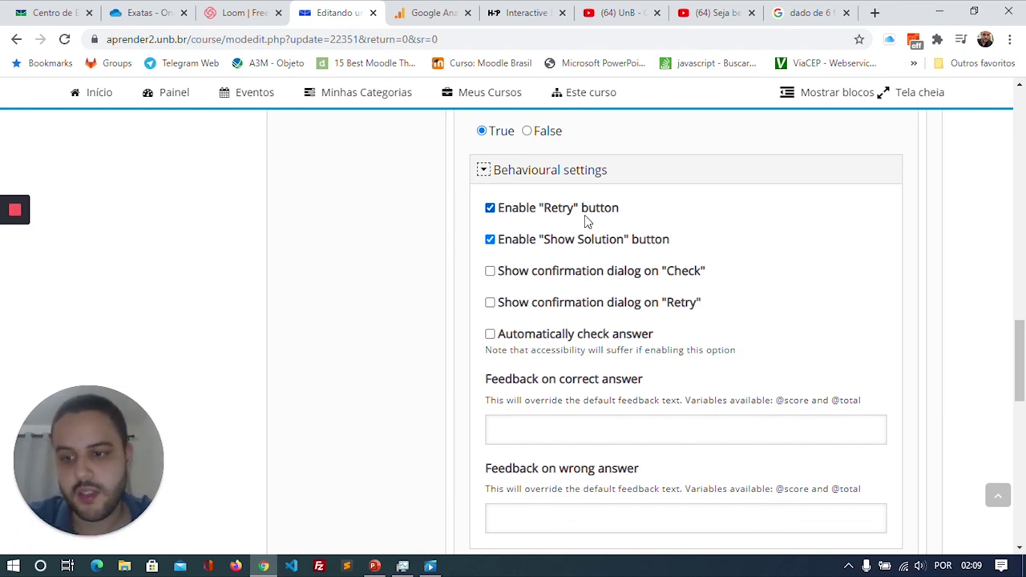
scroll(585, 221, "down", 3)
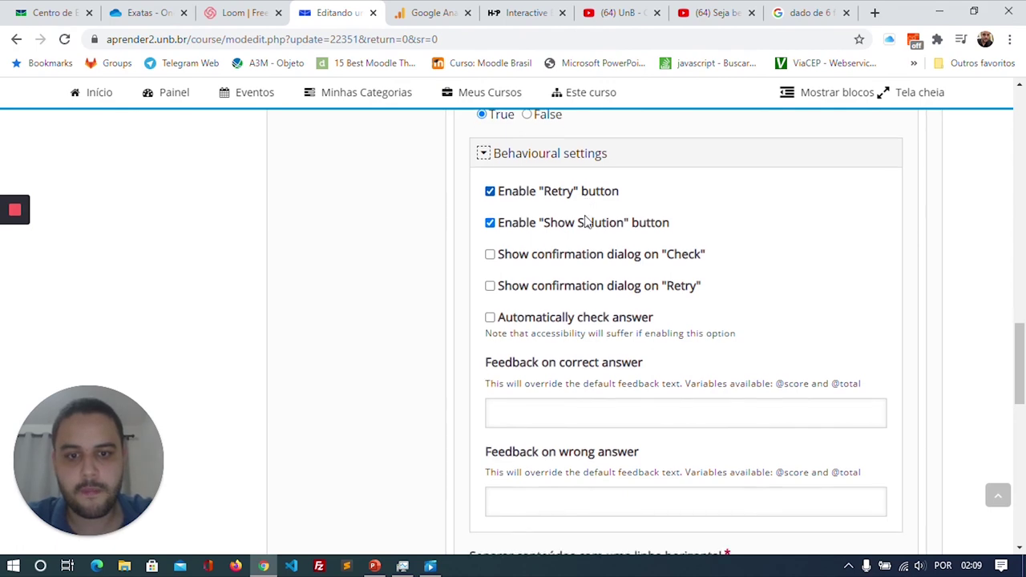
scroll(585, 214, "up", 3)
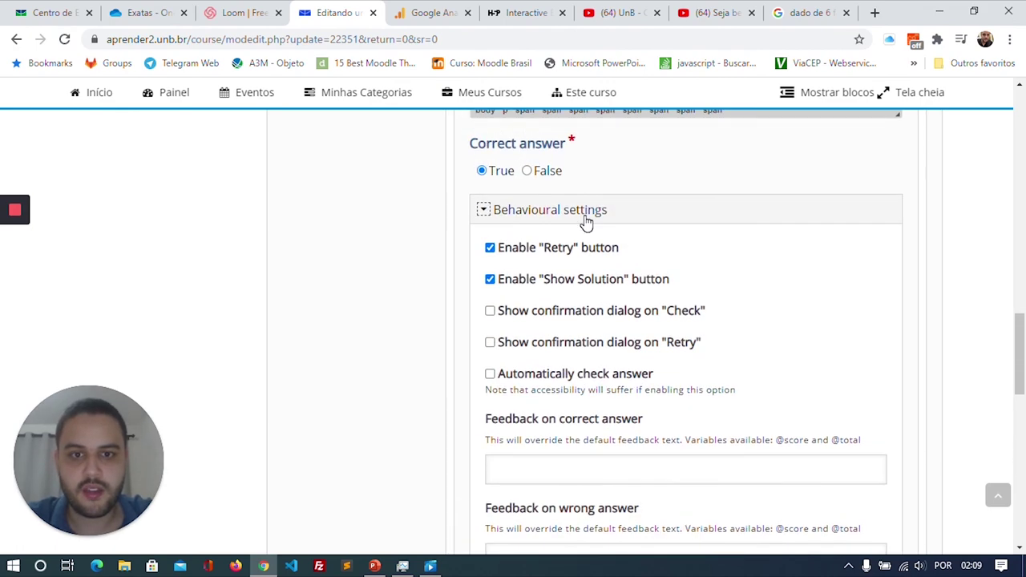
scroll(585, 215, "down", 3)
scroll(585, 214, "down", 8)
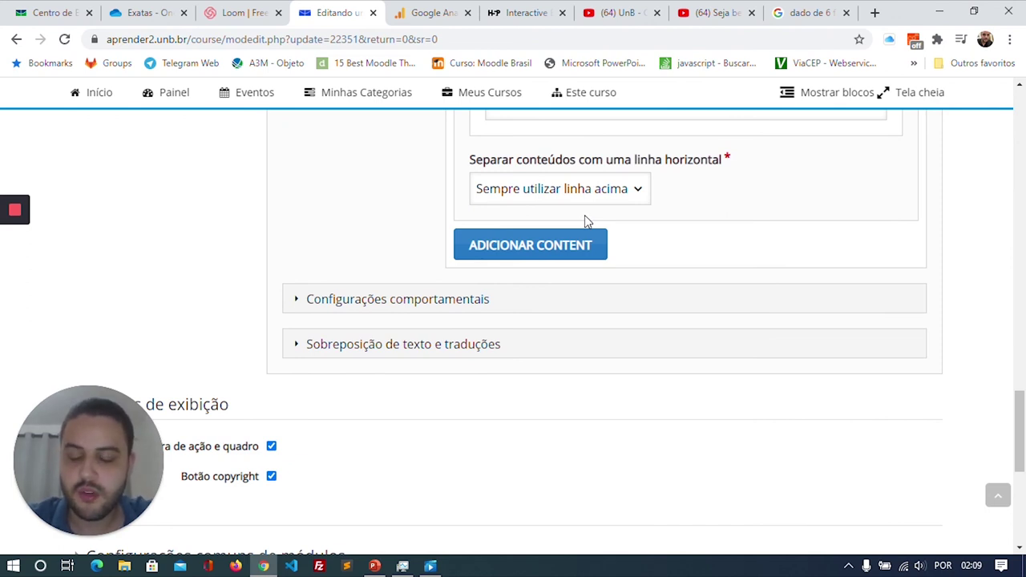
- Expand the book's "Configurações comportamentais" and review the topic structure, progress and summary options
scroll(516, 344, "down", 1)
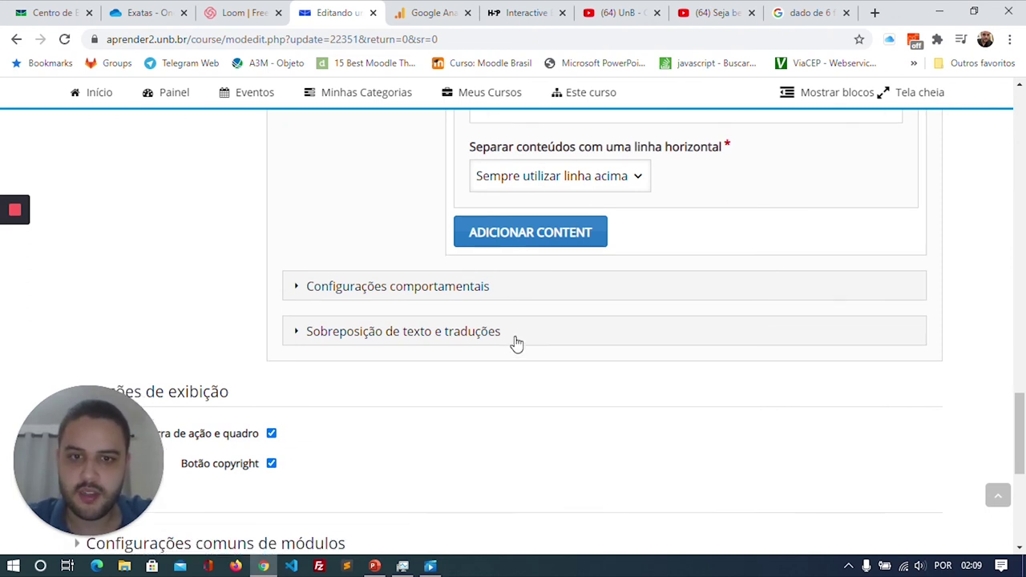
left_click(349, 296)
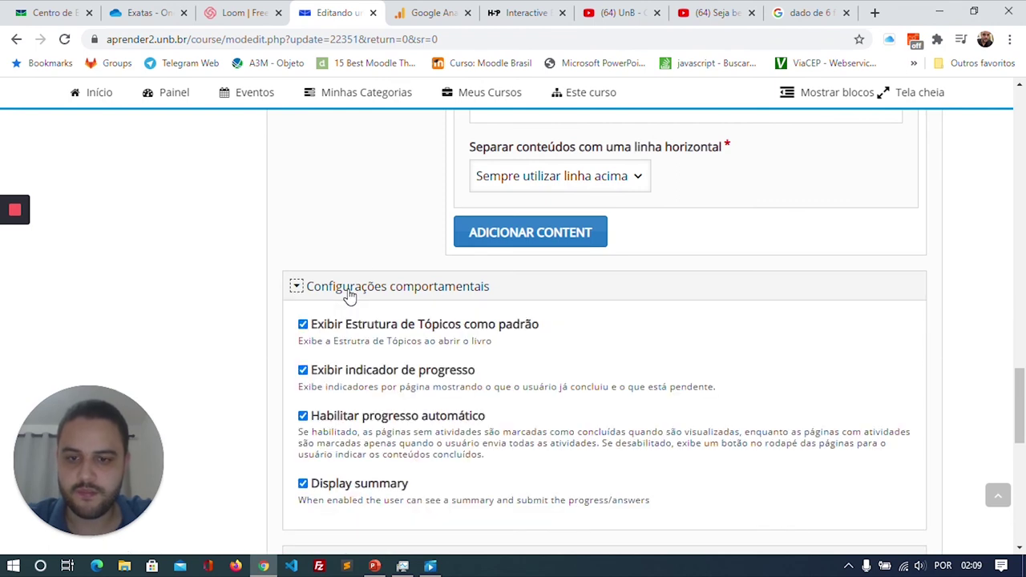
scroll(350, 295, "down", 3)
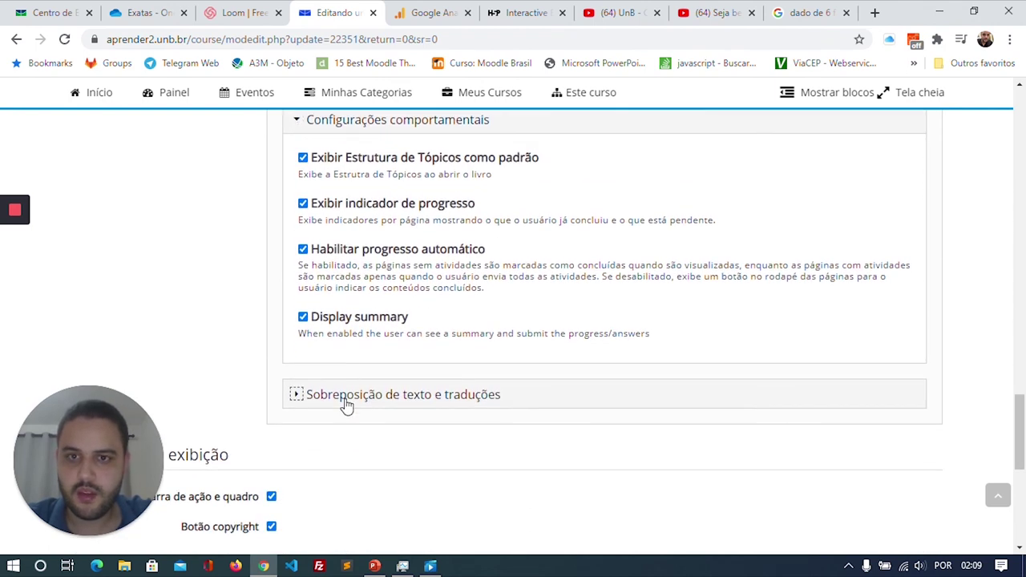
- In the True/False Question text translations, label the true button "Certo" and the false button "Errado"
left_click(346, 403)
scroll(346, 405, "down", 1)
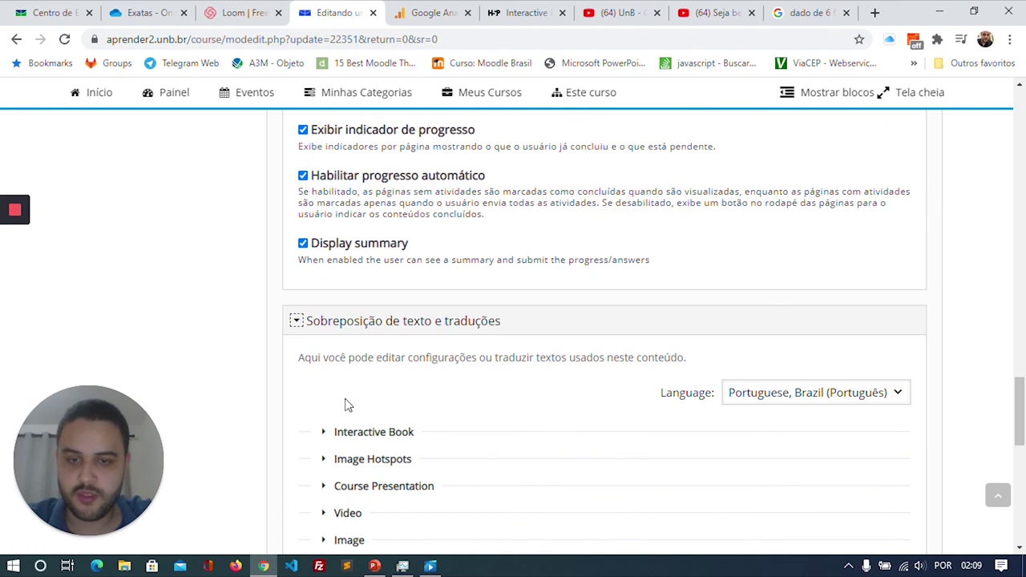
scroll(346, 403, "down", 2)
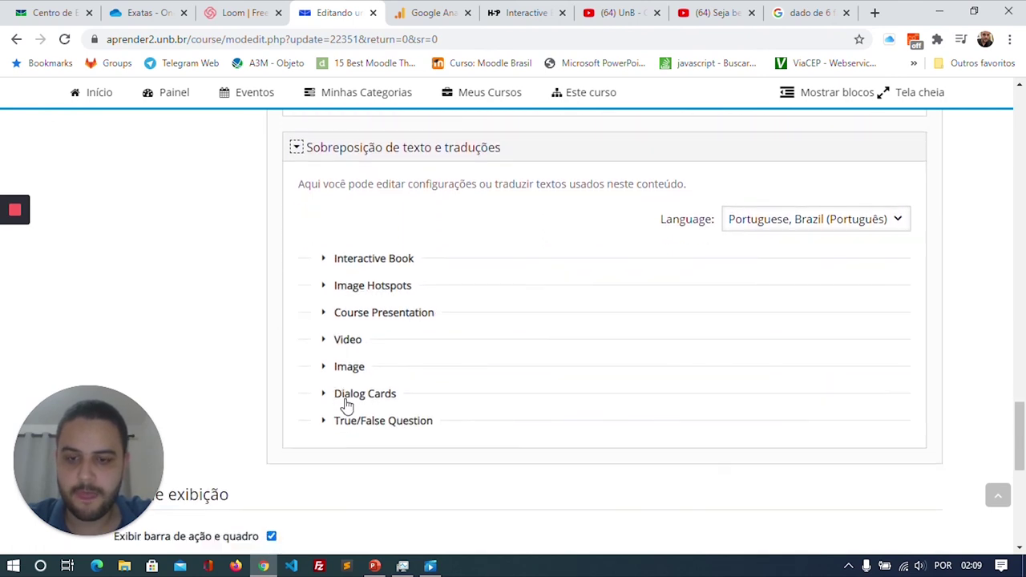
left_click(324, 422)
scroll(322, 423, "down", 2)
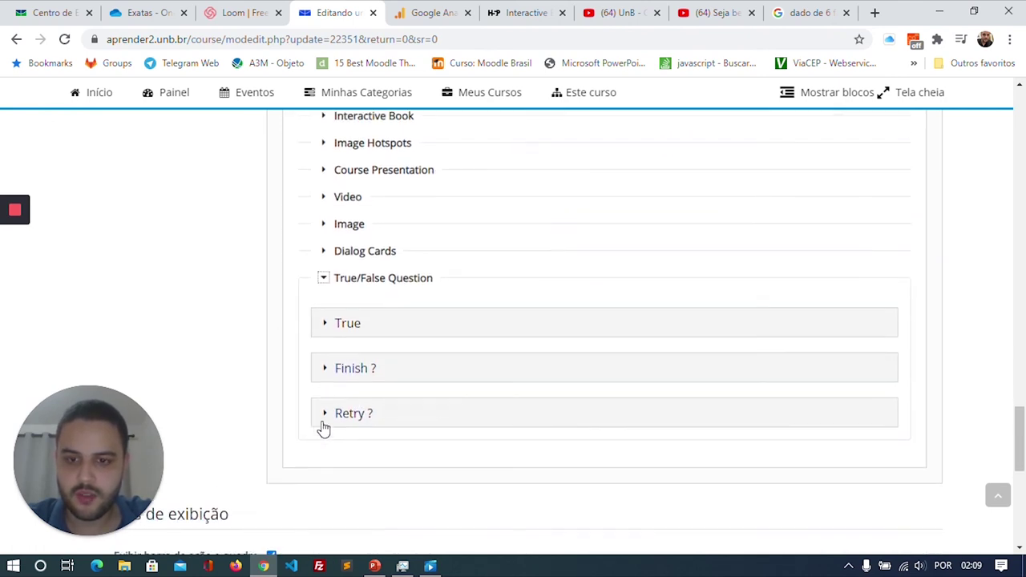
left_click(330, 324)
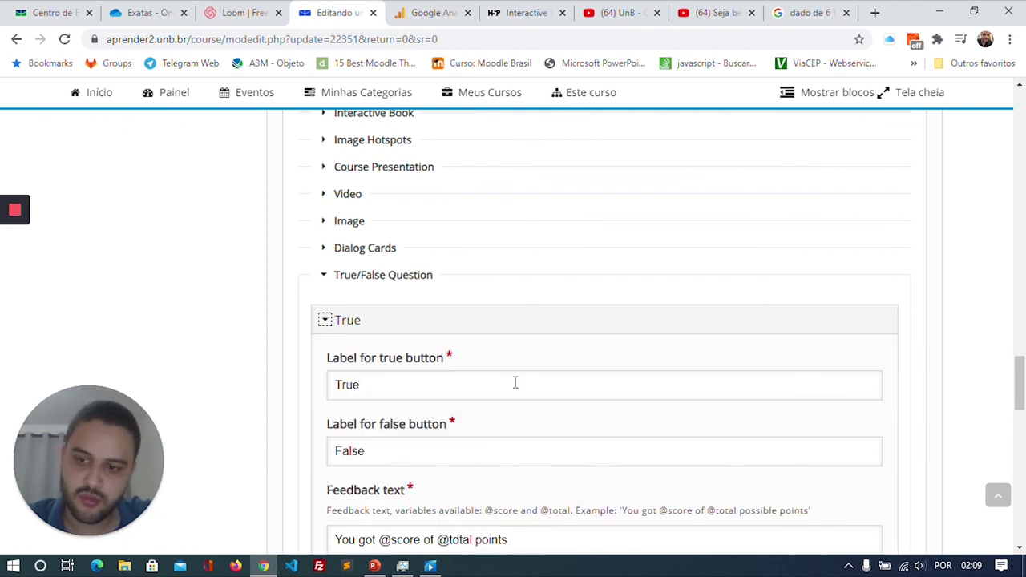
scroll(514, 382, "down", 1)
double_click(402, 324)
type("Certo")
double_click(386, 383)
type("Errado")
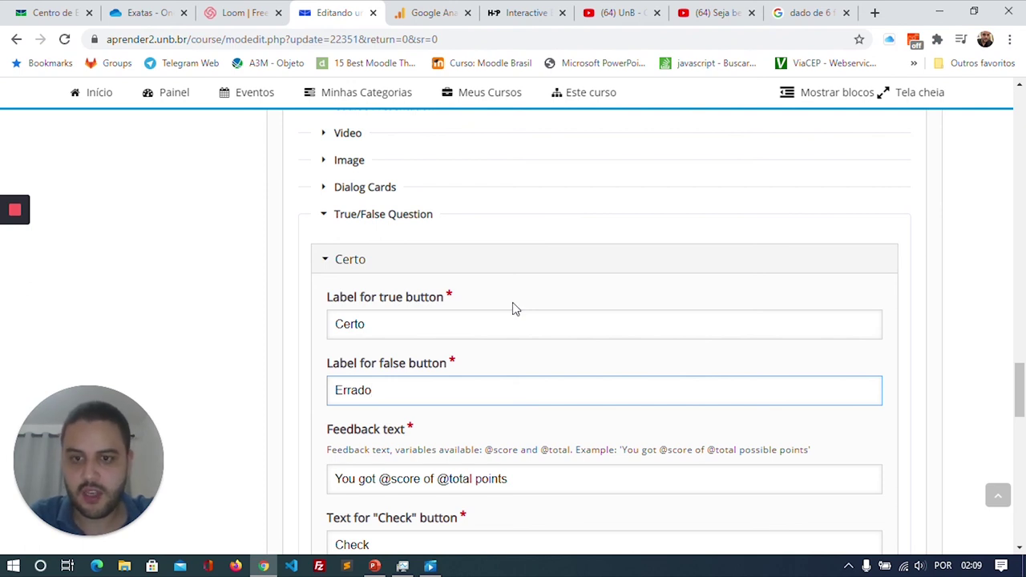
- Set the True/False question's "Check" button text to "Checar"
scroll(515, 309, "up", 1)
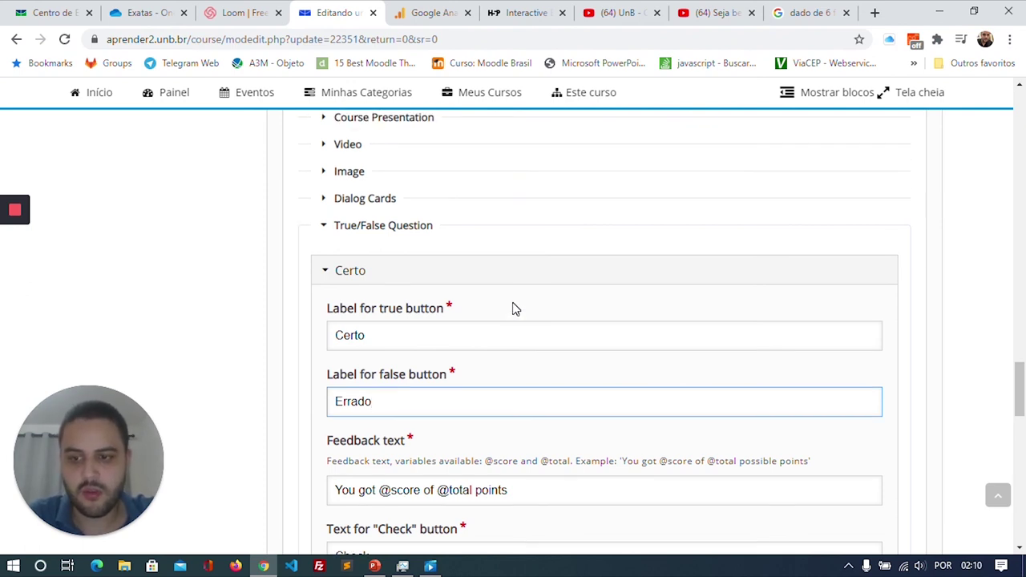
scroll(515, 309, "up", 2)
scroll(515, 310, "up", 2)
scroll(515, 309, "down", 3)
scroll(515, 310, "down", 5)
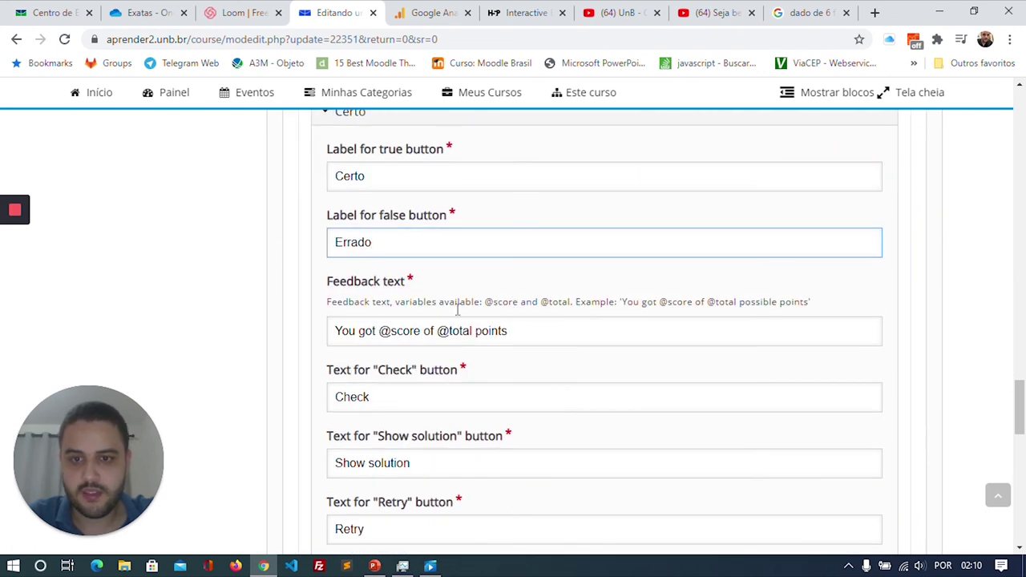
right_click(373, 337)
scroll(384, 417, "down", 1)
left_click(363, 344)
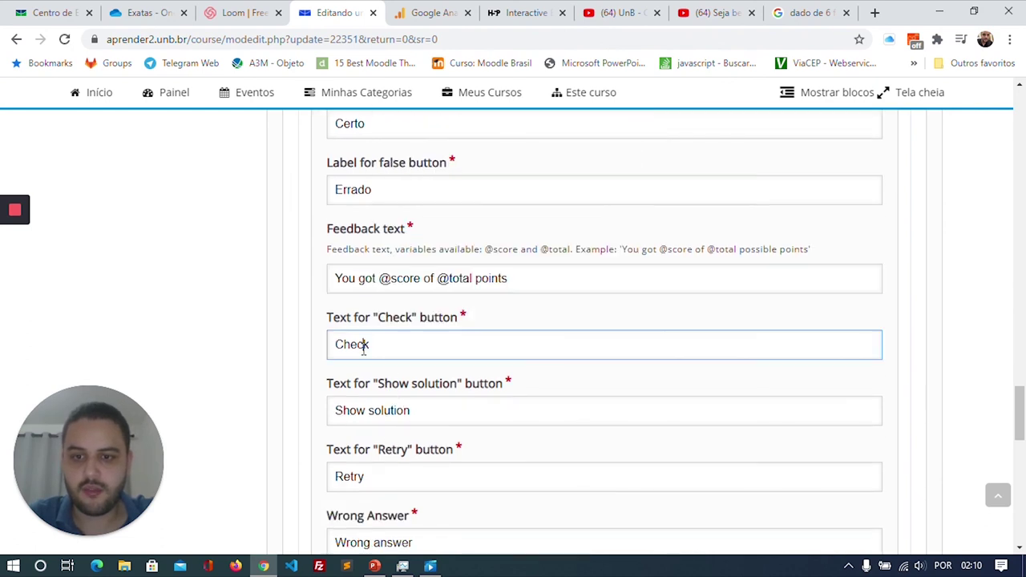
key("BackSpace")
type("ar")
- Set the "Show solution" button text to "Mostrar solução"
triple_click(393, 412)
type("Mostrar ")
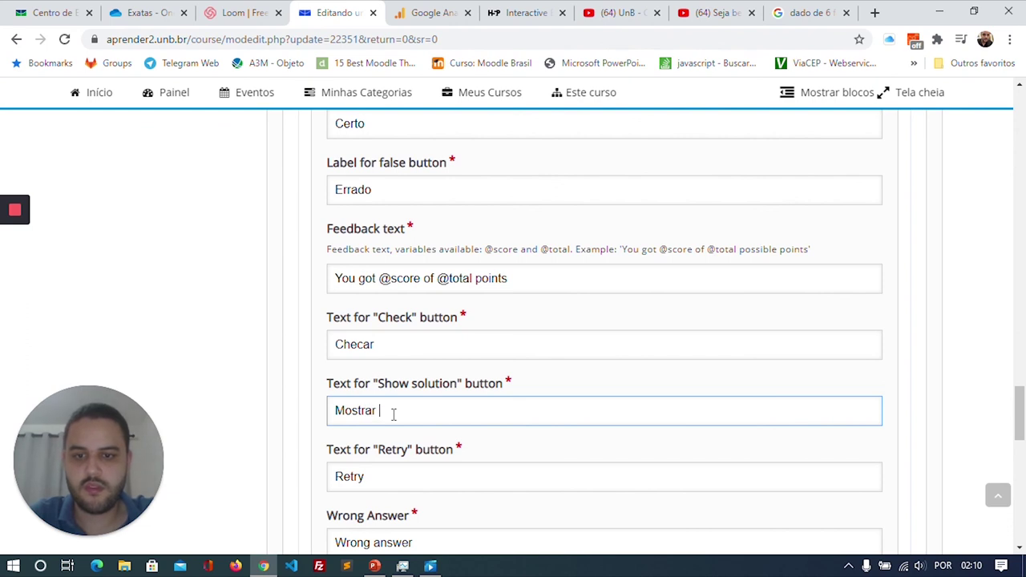
type("soluçã")
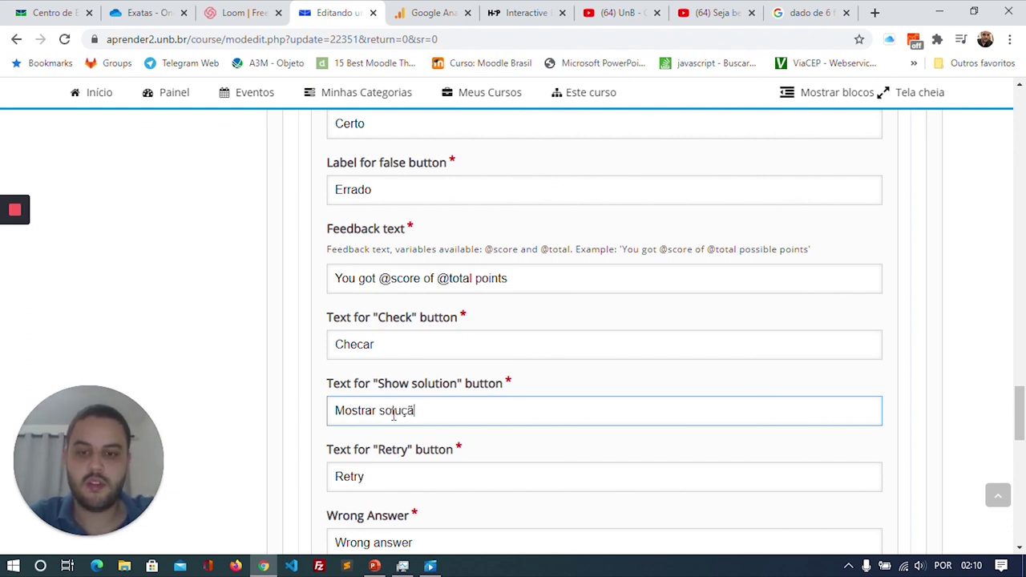
type("o")
- Set the "Retry" button text to "Repetir"
scroll(392, 417, "down", 2)
left_click(383, 372)
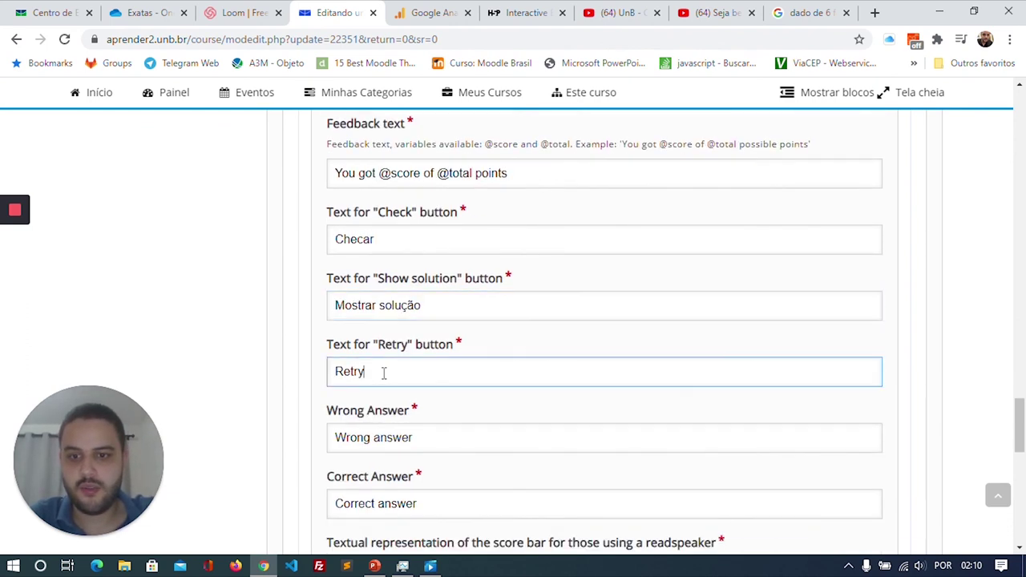
key("BackSpace")
key("BackSpace")
key("BackSpace")
type("ini")
key("BackSpace")
key("BackSpace")
key("BackSpace")
type("petir")
- Set the Wrong Answer text to "Resposta errada"
scroll(383, 373, "down", 1)
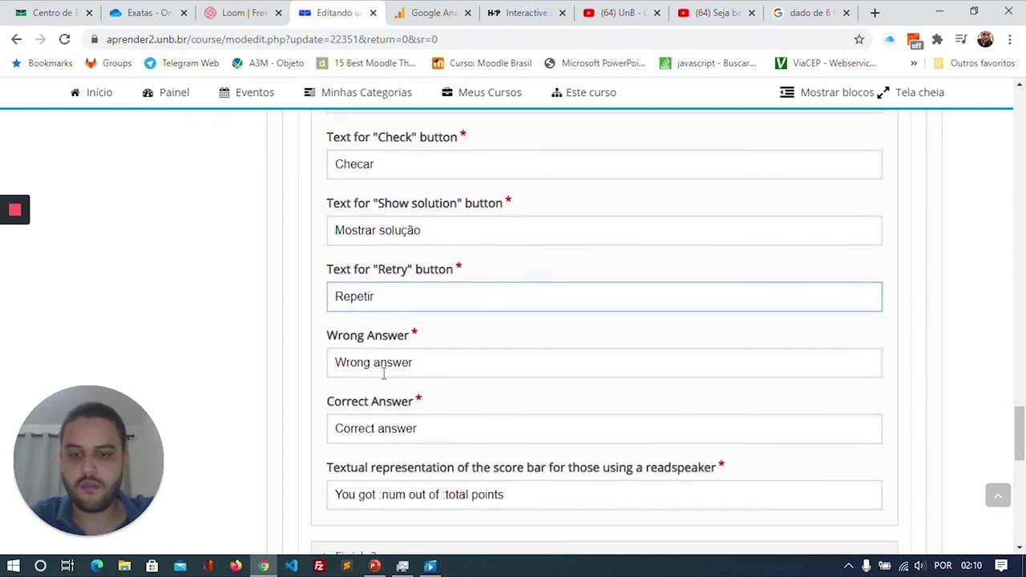
scroll(383, 373, "down", 1)
left_click(412, 345)
key("ctrl+a")
type("Resposta errada")
- Reuse the wrong-answer wording for the Correct Answer text and change it to "Resposta correta"
triple_click(413, 345)
key("ctrl+c")
left_click(401, 411)
key("ctrl+a")
key("ctrl+v")
key("BackSpace")
key("BackSpace")
key("BackSpace")
key("BackSpace")
key("BackSpace")
key("BackSpace")
type("correta")
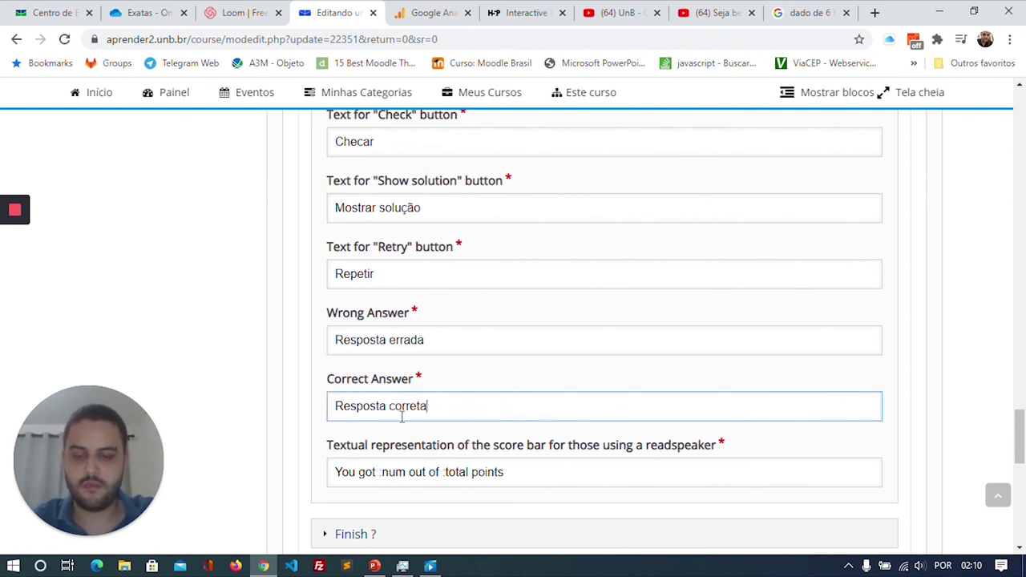
scroll(401, 415, "up", 2)
left_click(379, 227)
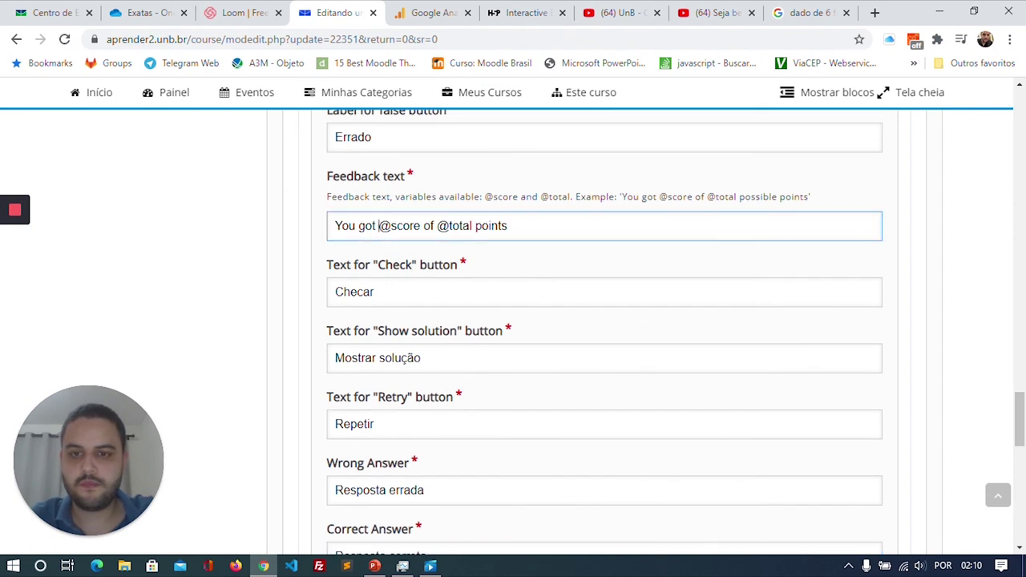
key("BackSpace")
key("BackSpace")
key("BackSpace")
key("BackSpace")
key("BackSpace")
key("BackSpace")
key("BackSpace")
key("BackSpace")
type("Você cons")
key("BackSpace")
type("quist")
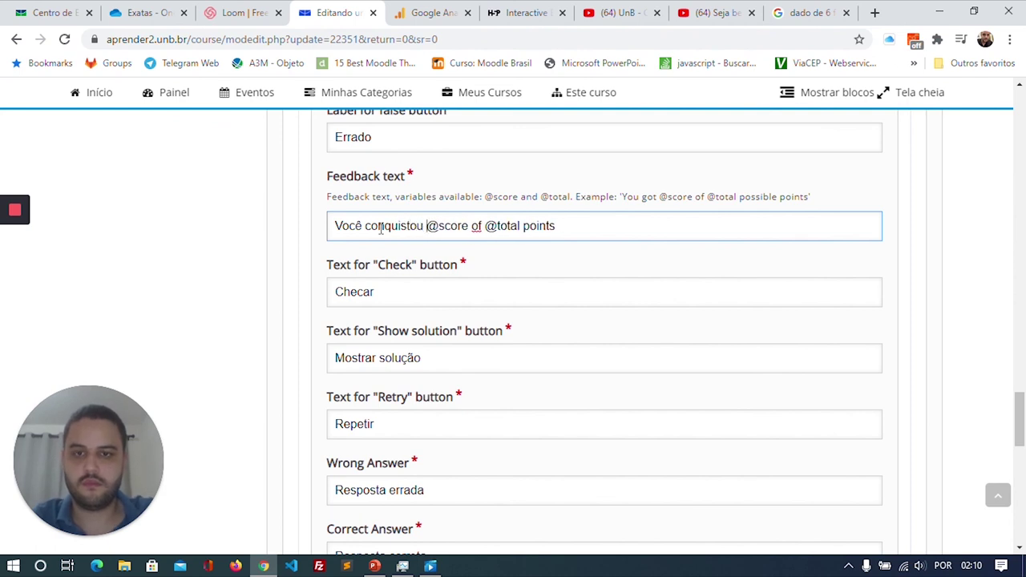
key("BackSpace")
key("BackSpace")
key("BackSpace")
type("de")
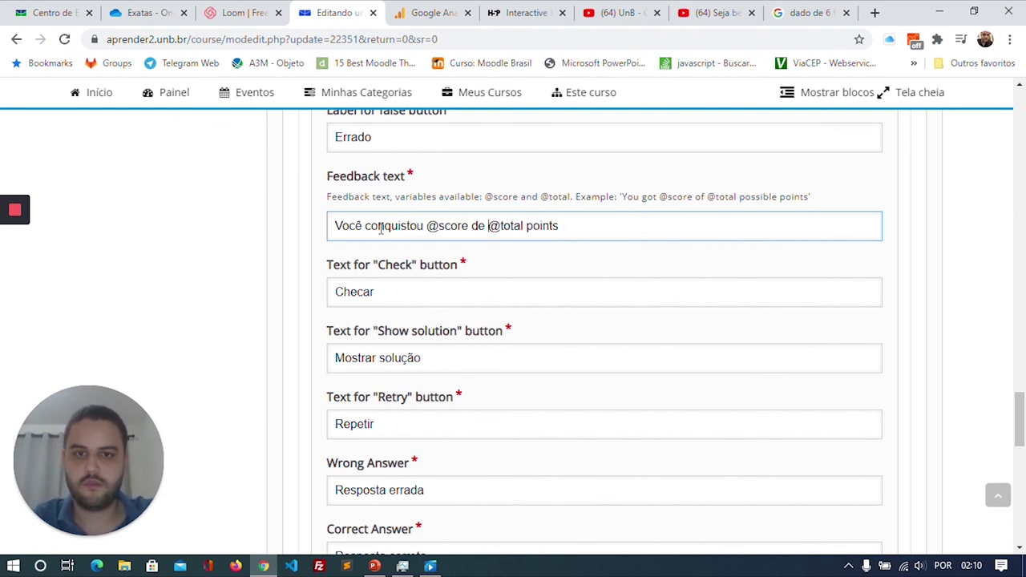
key("Right")
key("Right")
key("Right")
key("Right")
key("Right")
key("BackSpace")
key("BackSpace")
key("BackSpace")
type("n")
key("BackSpace")
key("BackSpace")
type("ntos")
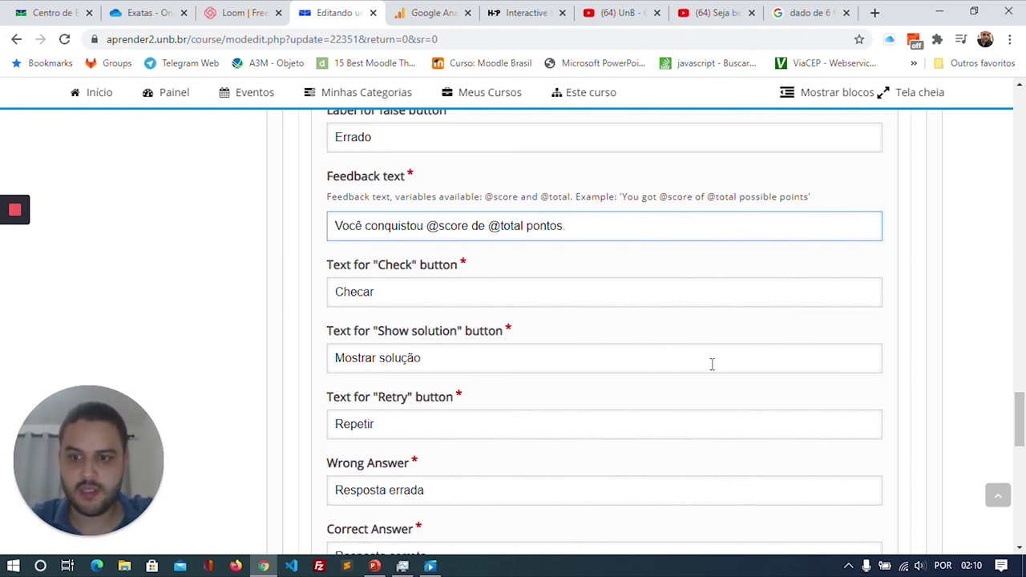
- Save the Interactive Book activity and display it
scroll(712, 363, "down", 5)
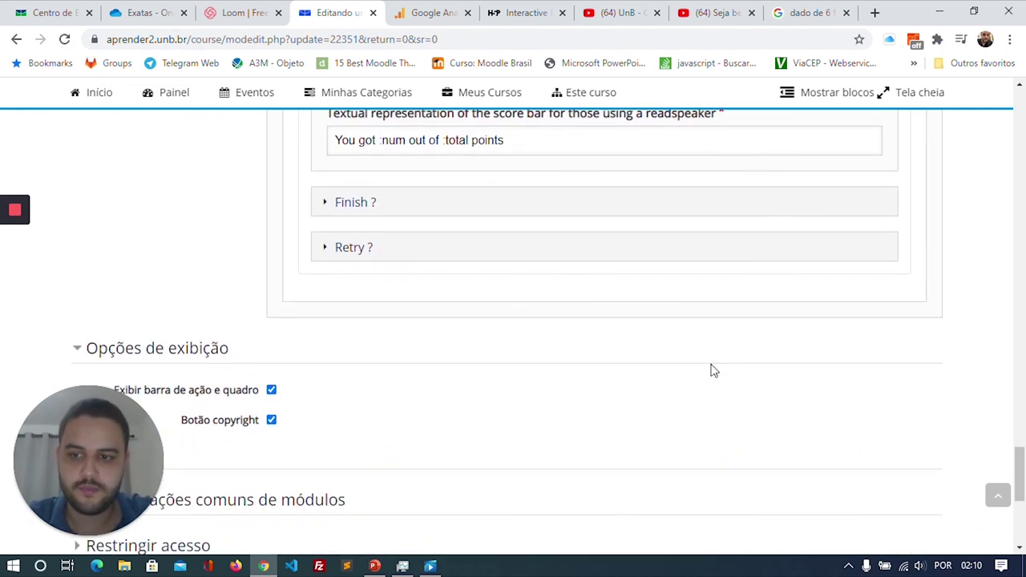
scroll(712, 371, "down", 2)
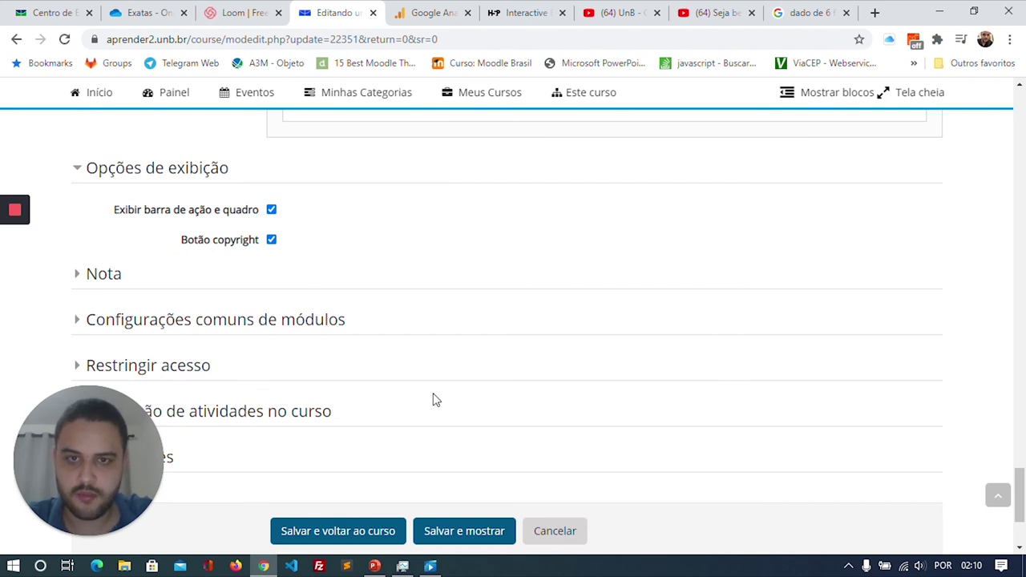
scroll(435, 398, "down", 1)
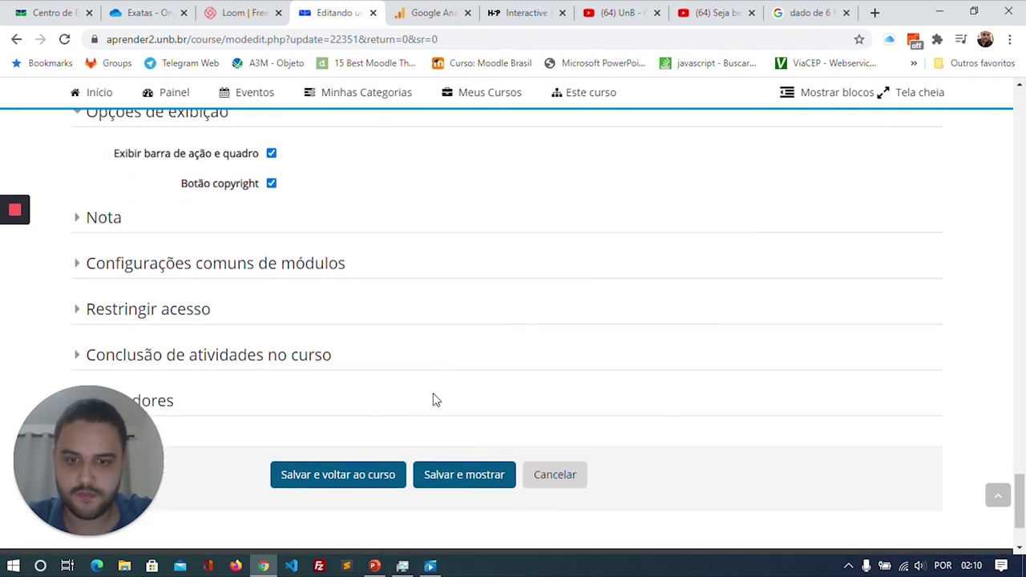
left_click(465, 481)
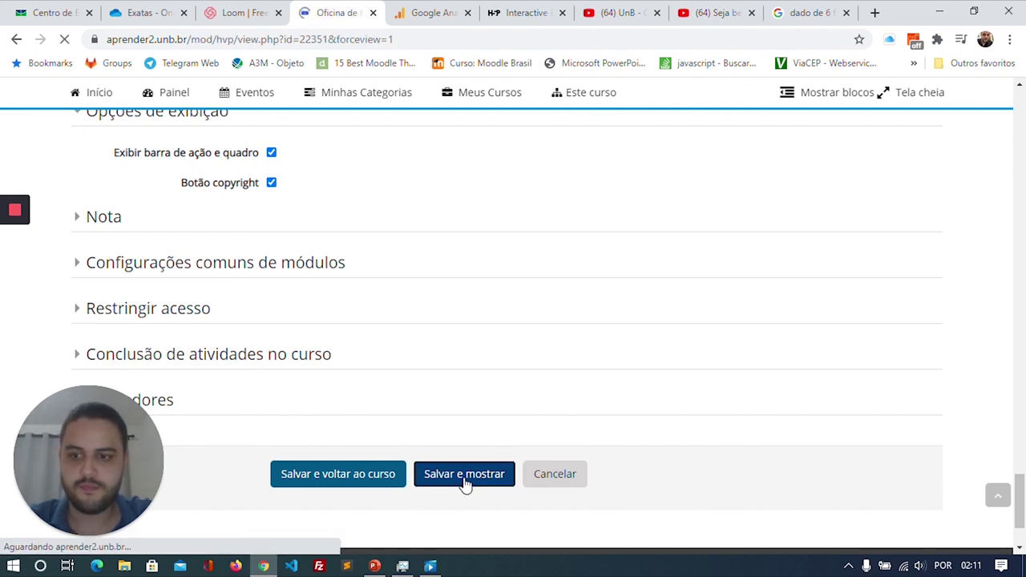
- Go to the untitled True/False chapter of the book, answer the question with "Certo" and check the answer
scroll(465, 485, "down", 3)
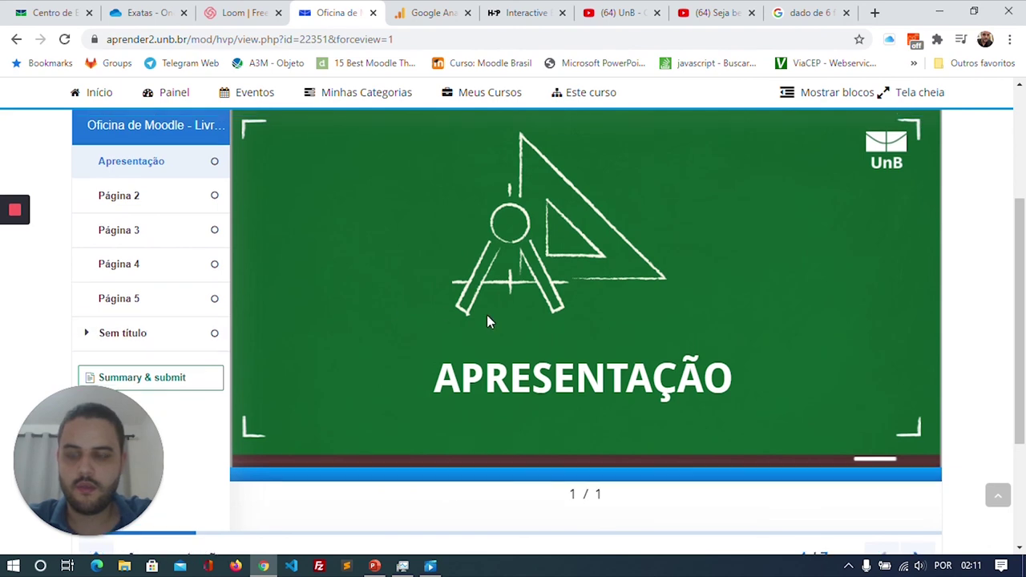
left_click(110, 318)
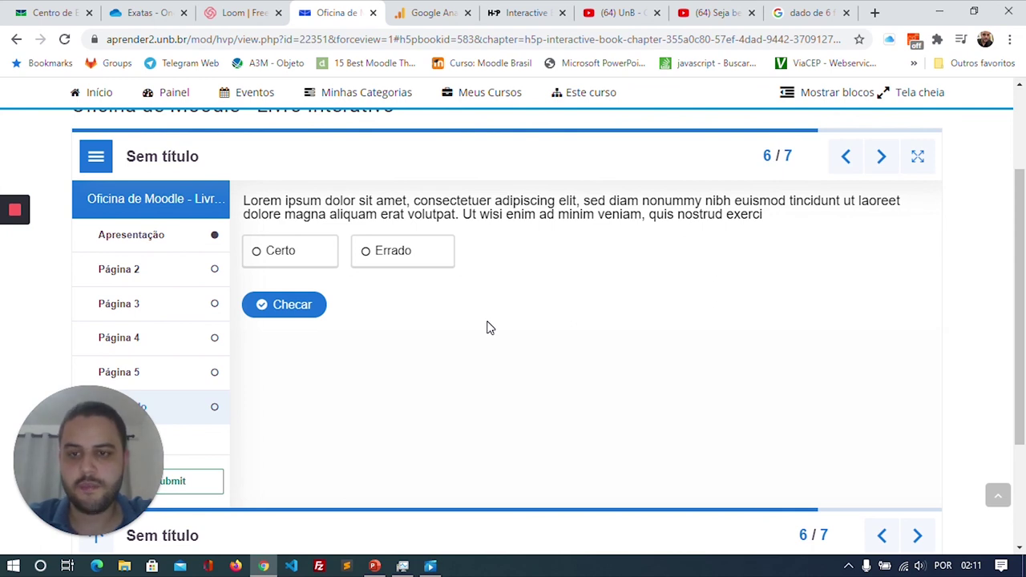
left_click(320, 266)
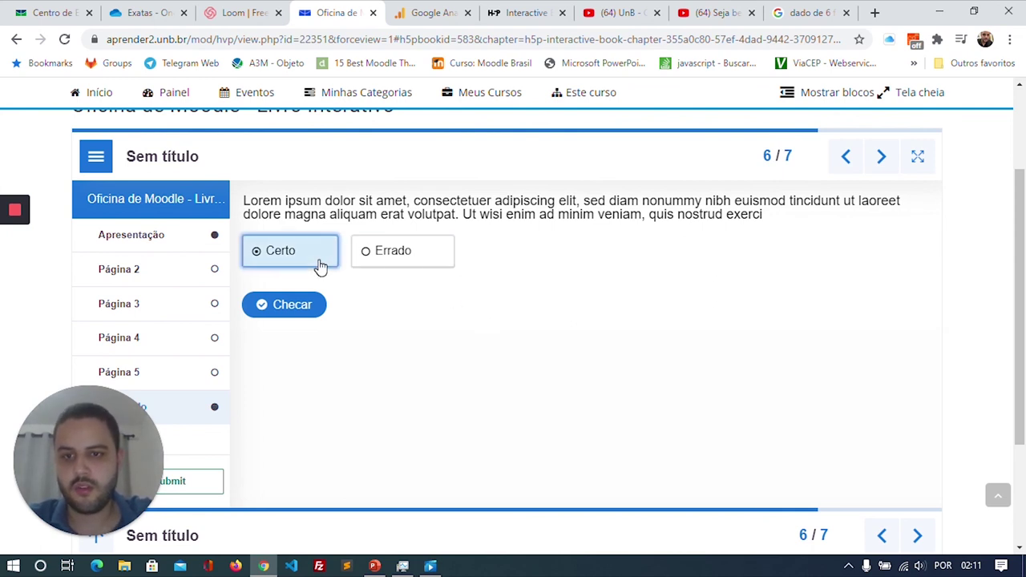
left_click(297, 305)
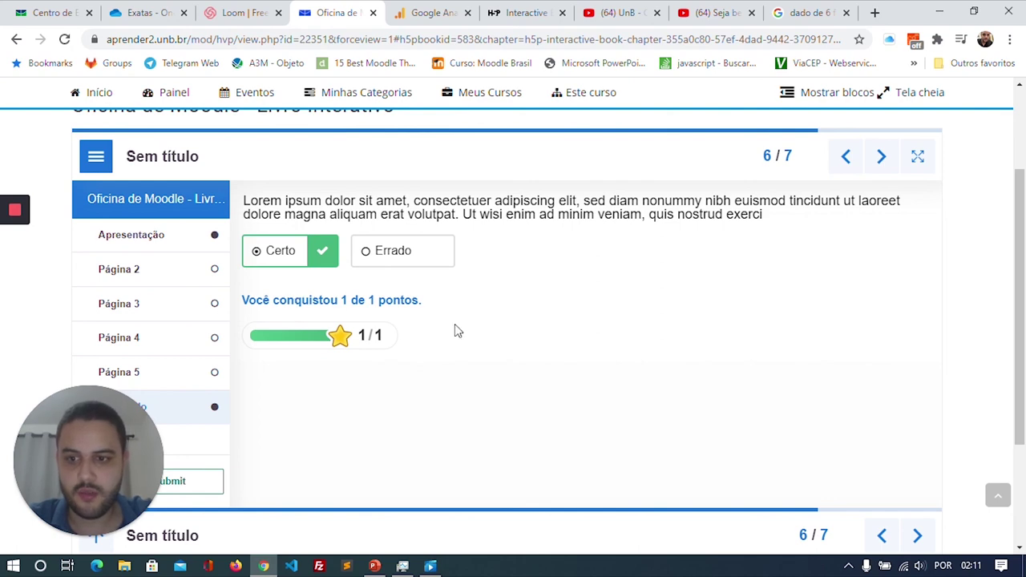
- View the book's summary page, return to Página 2 and page forward through all remaining chapters back to the summary
scroll(614, 365, "down", 1)
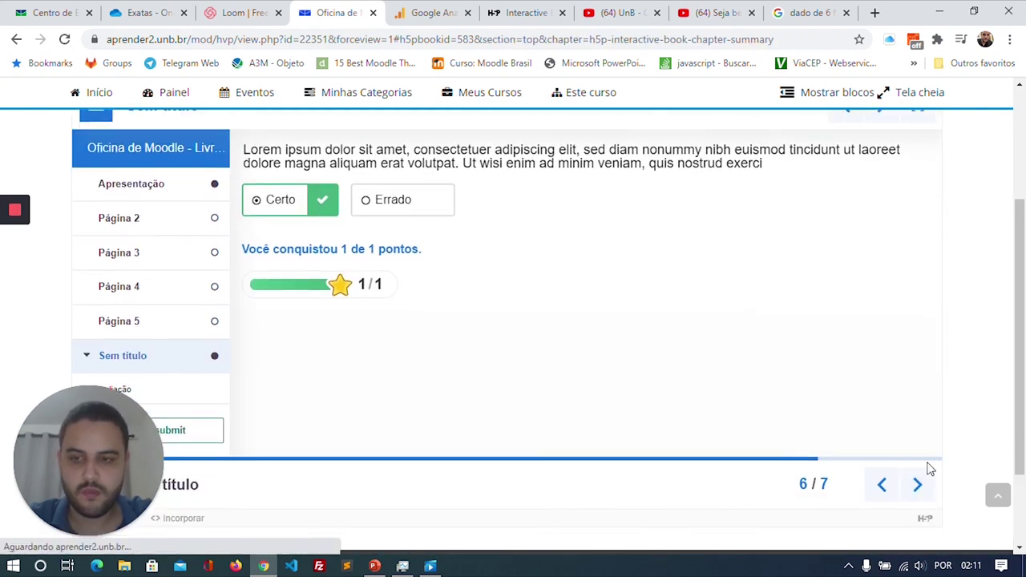
left_click(926, 465)
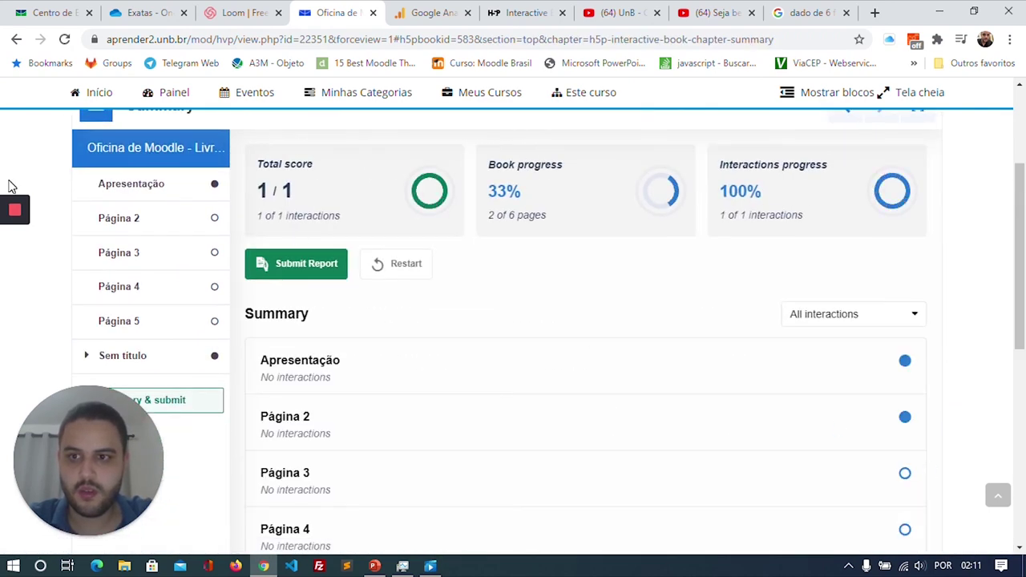
left_click(196, 232)
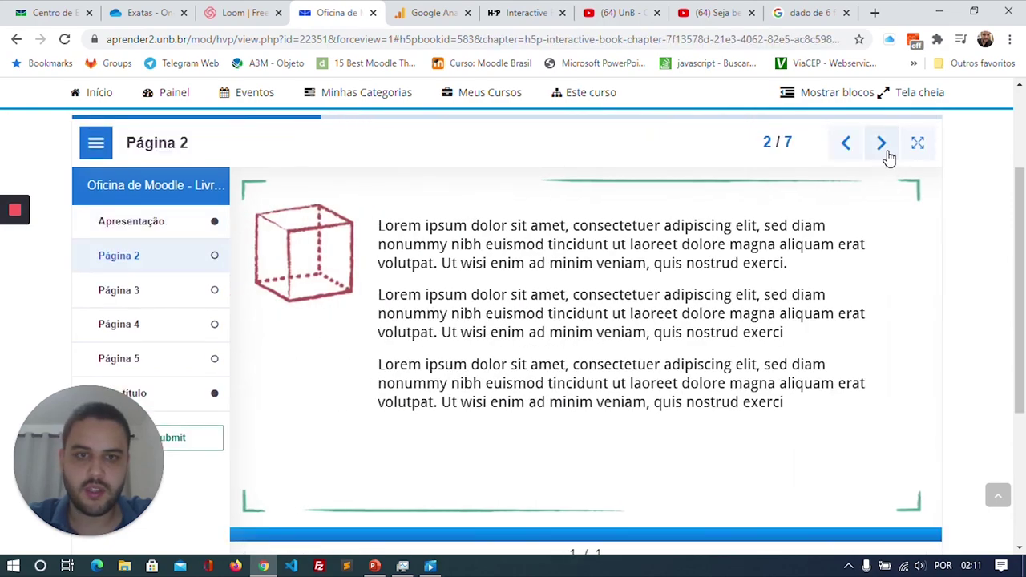
left_click(885, 153)
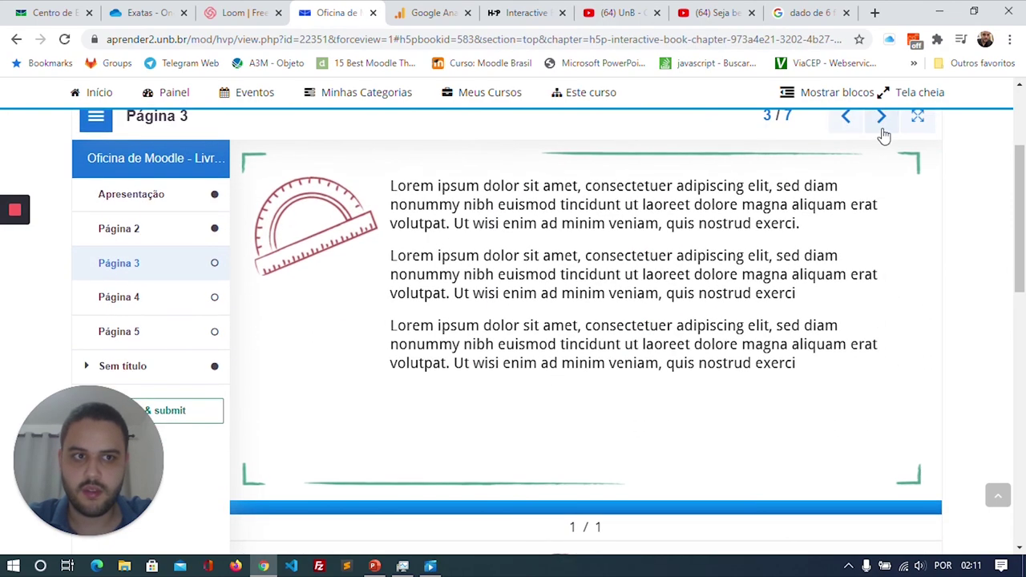
left_click(883, 136)
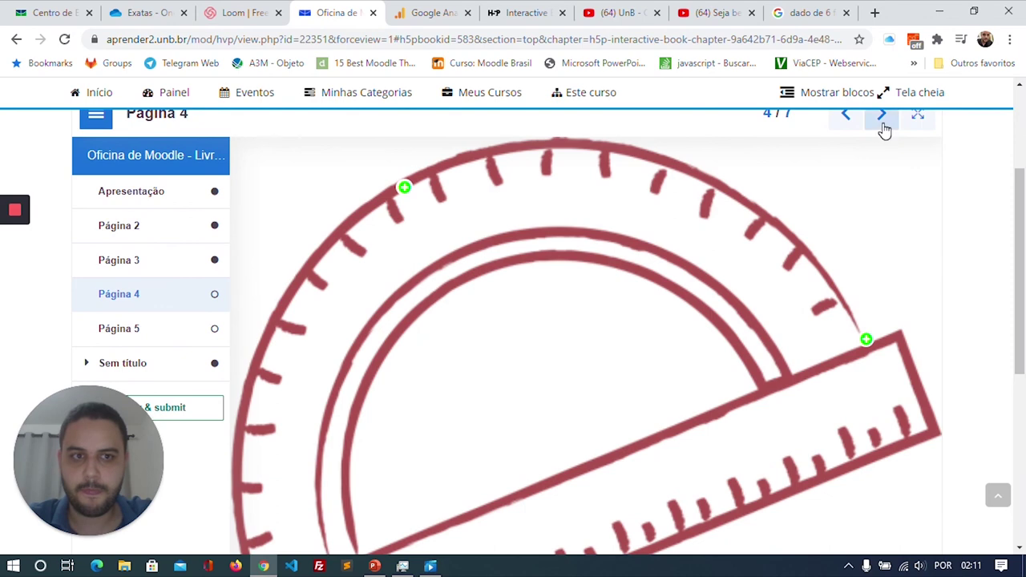
left_click(882, 121)
left_click(885, 130)
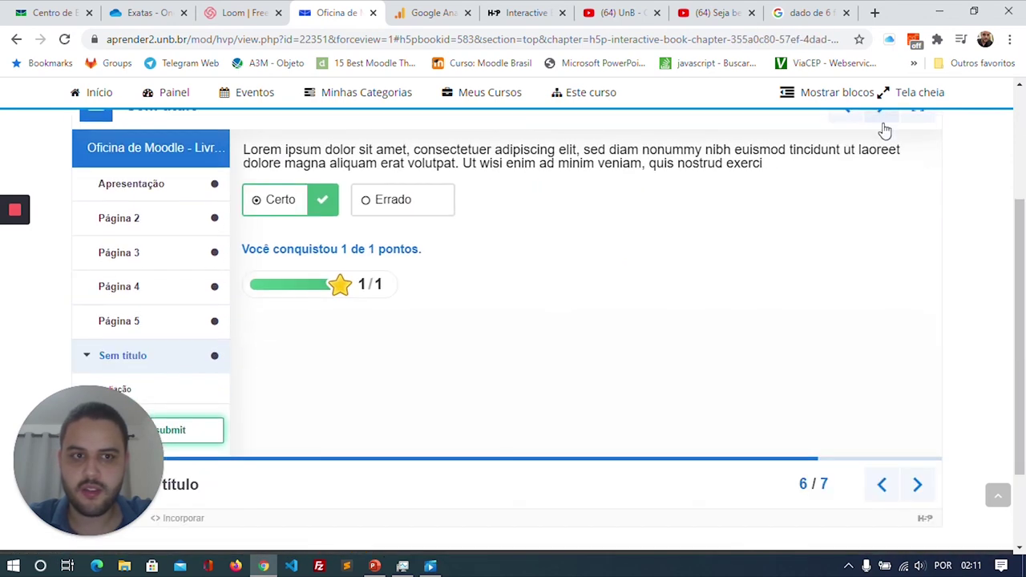
left_click(885, 130)
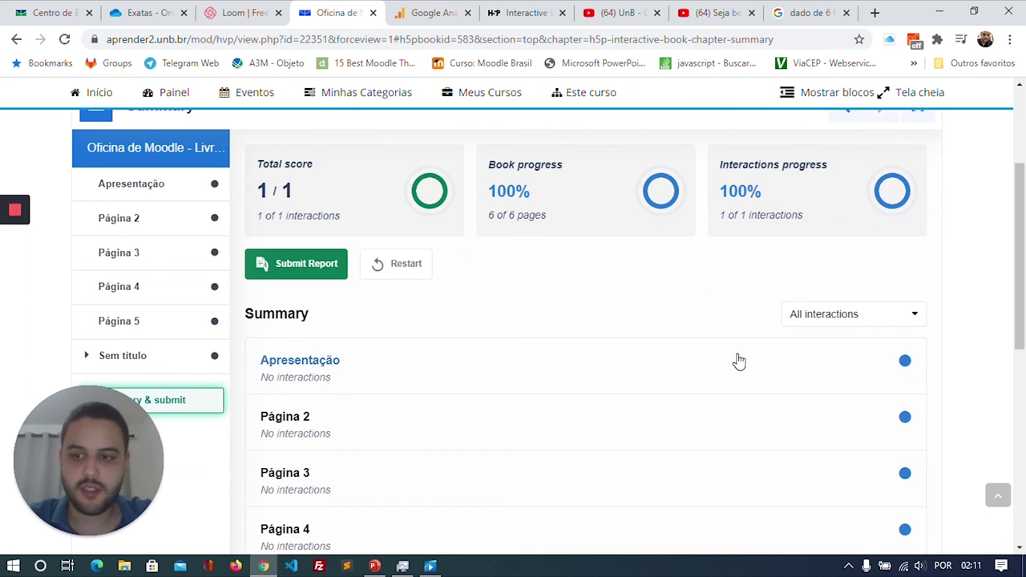
- Examine the summary page's total score, book progress, interactions progress and per-chapter list
scroll(738, 360, "down", 1)
scroll(737, 360, "down", 3)
scroll(737, 360, "up", 2)
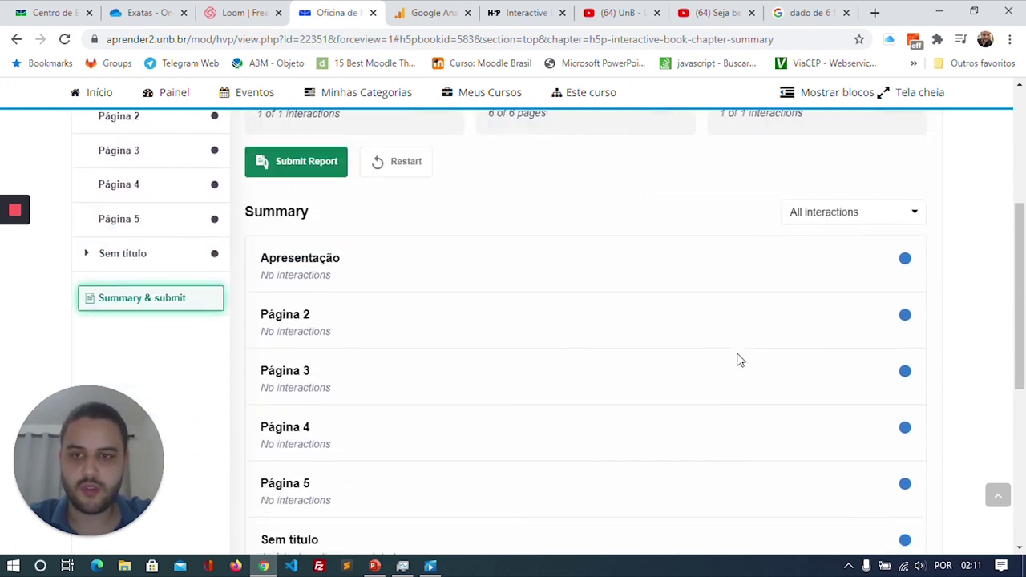
scroll(738, 360, "up", 2)
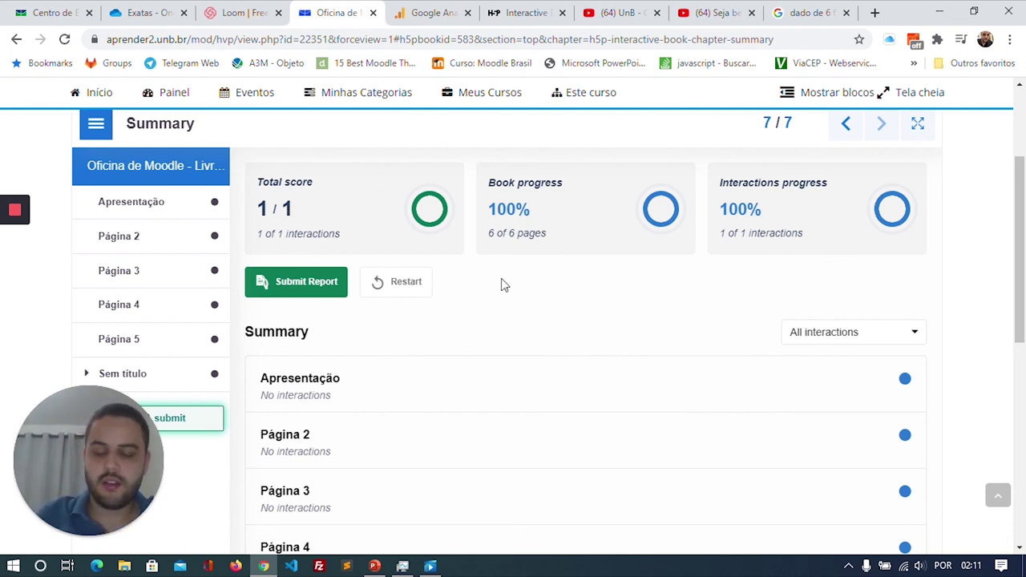
scroll(504, 285, "up", 3)
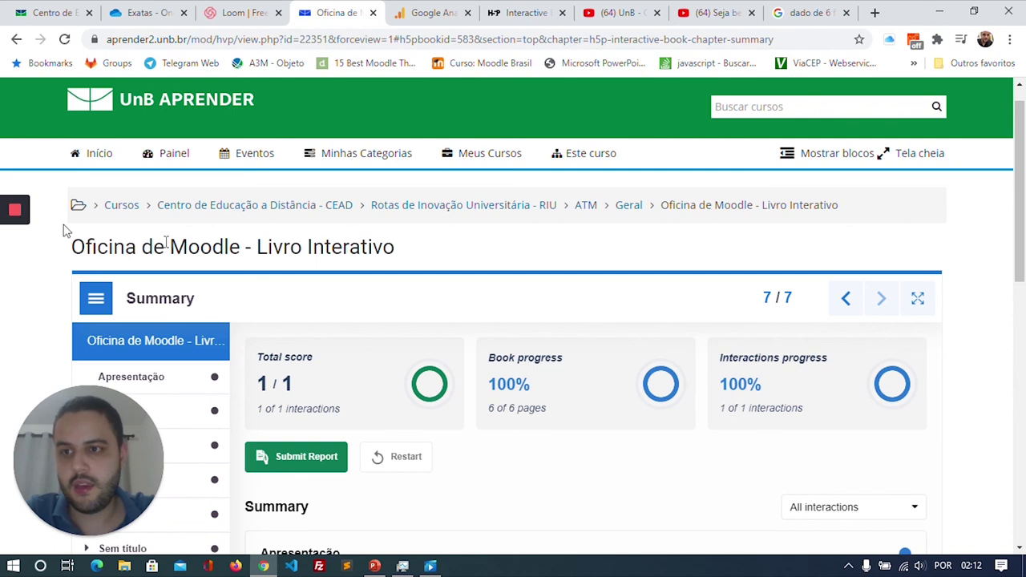
scroll(505, 360, "down", 2)
scroll(505, 360, "up", 2)
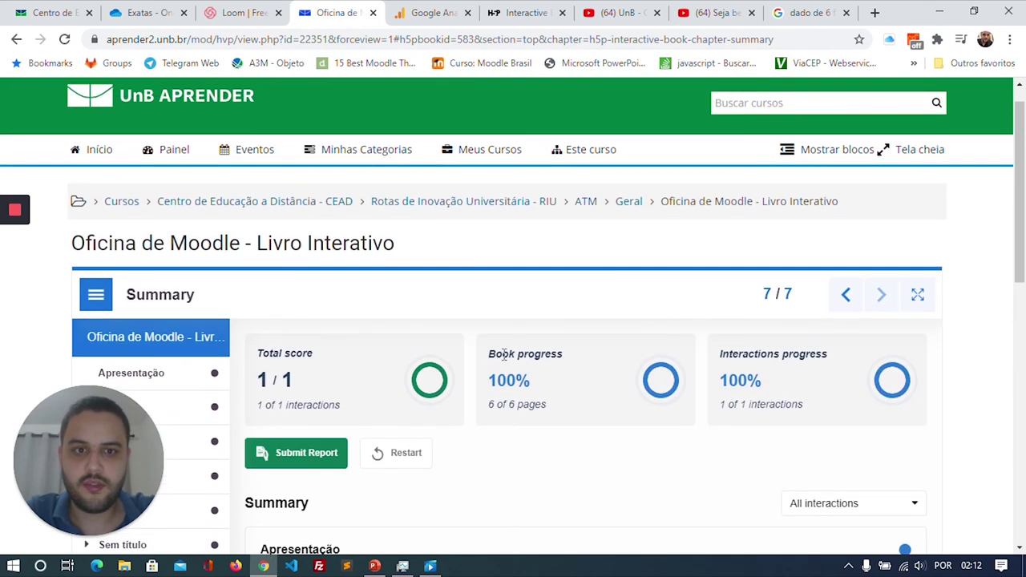